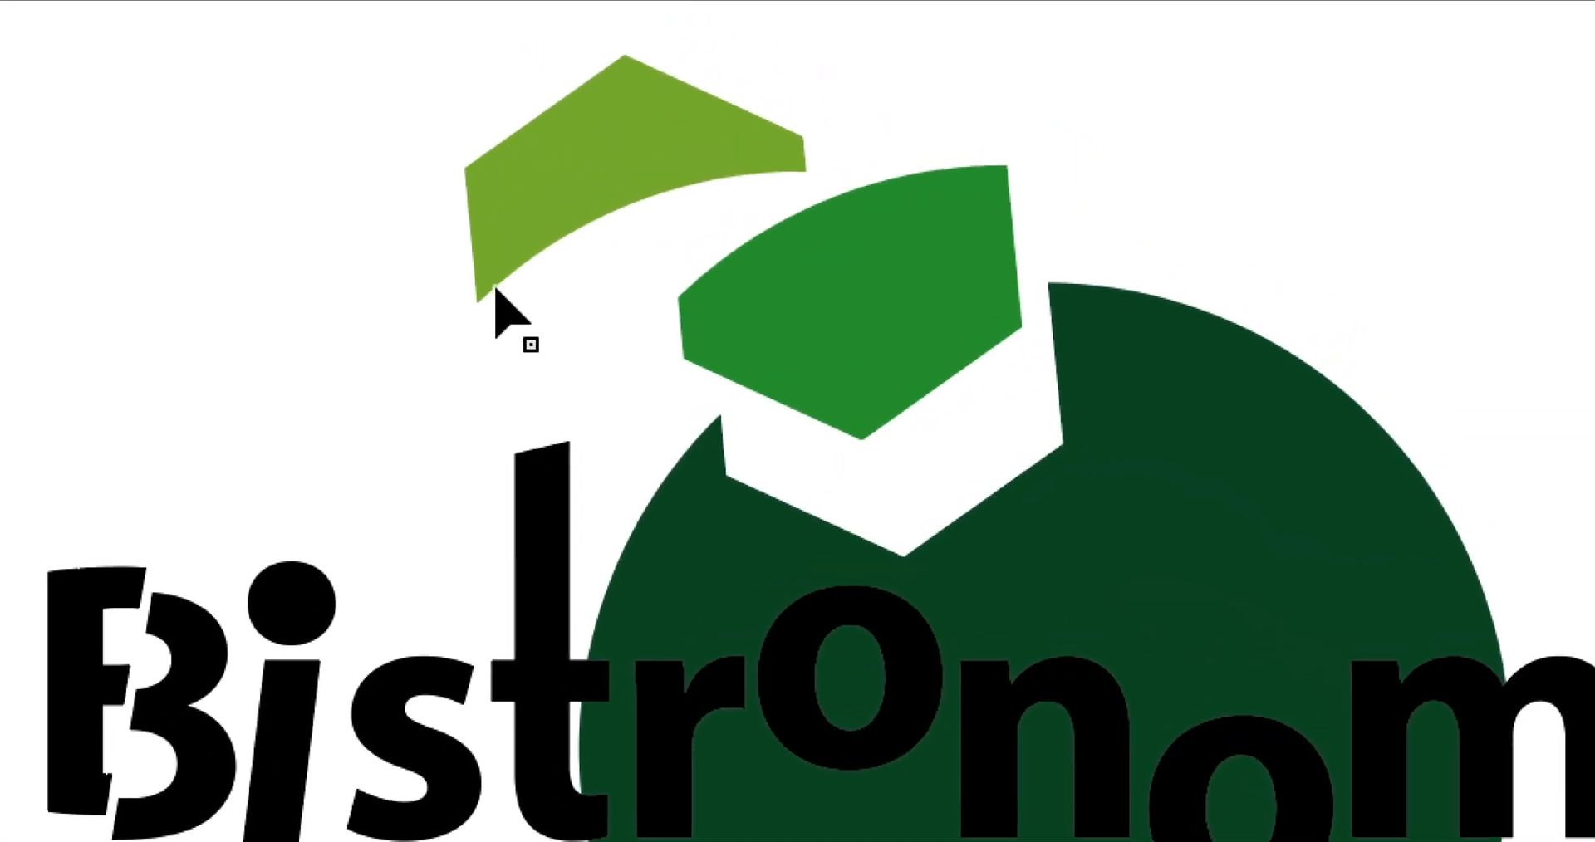
Step: Select the green logo group and switch to the Group Selection tool
click(648, 156)
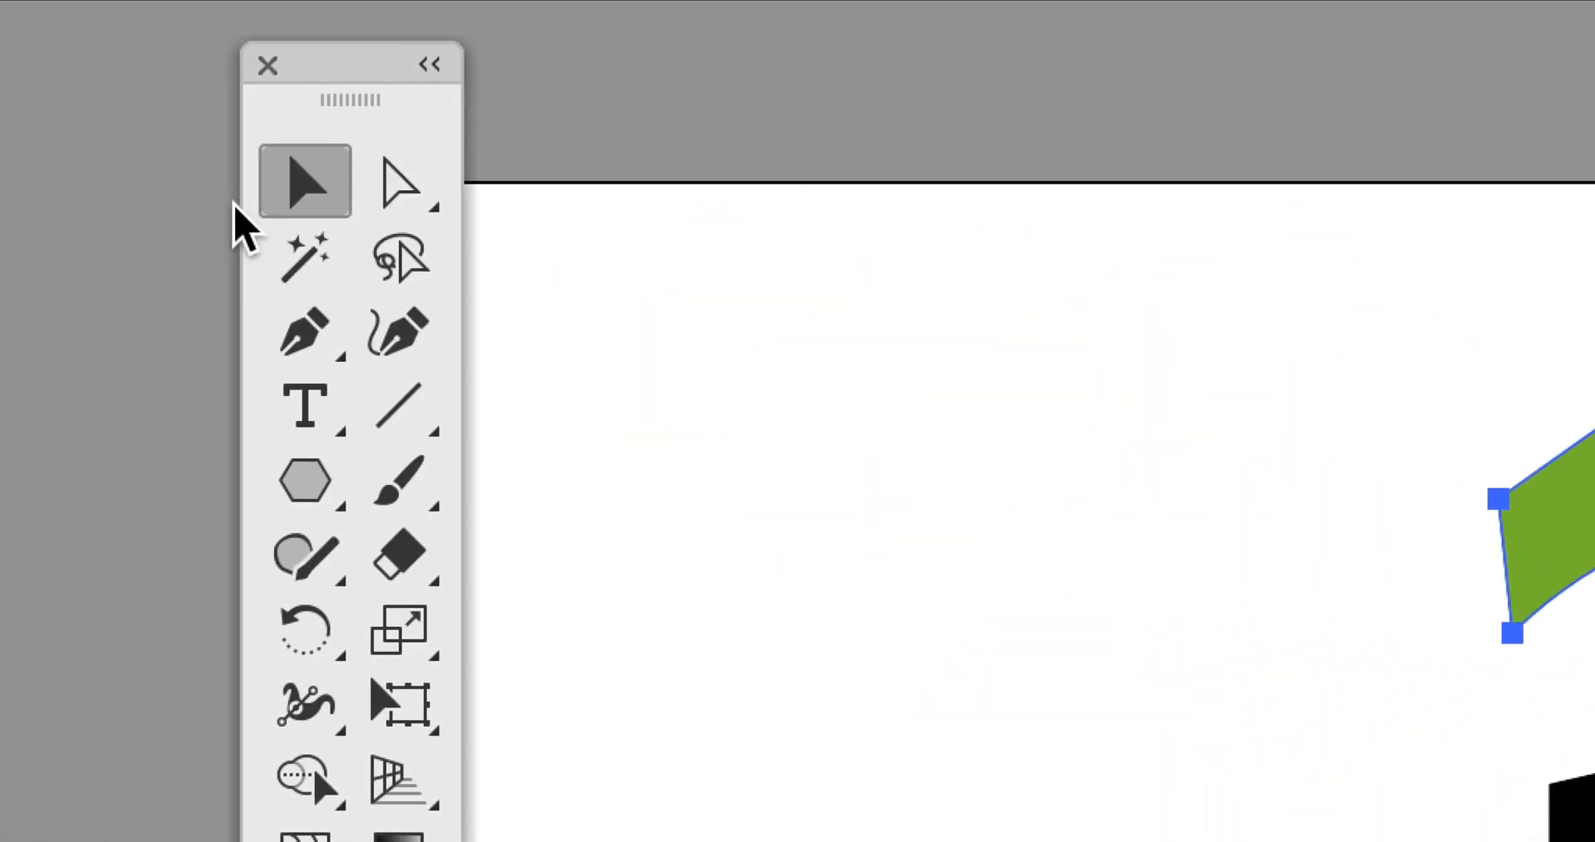
click(268, 200)
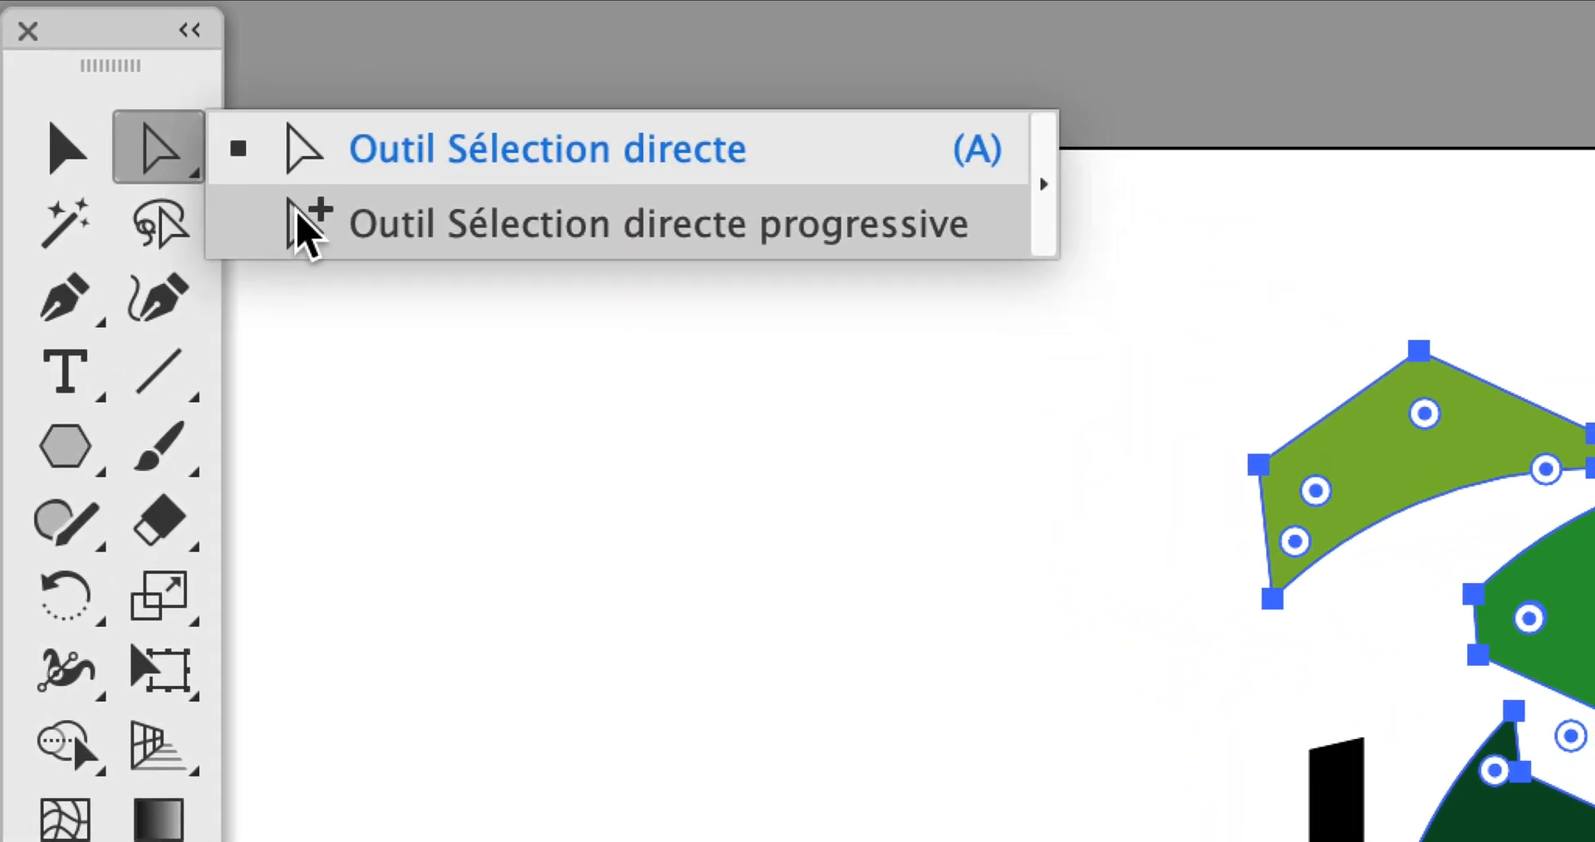
click(407, 265)
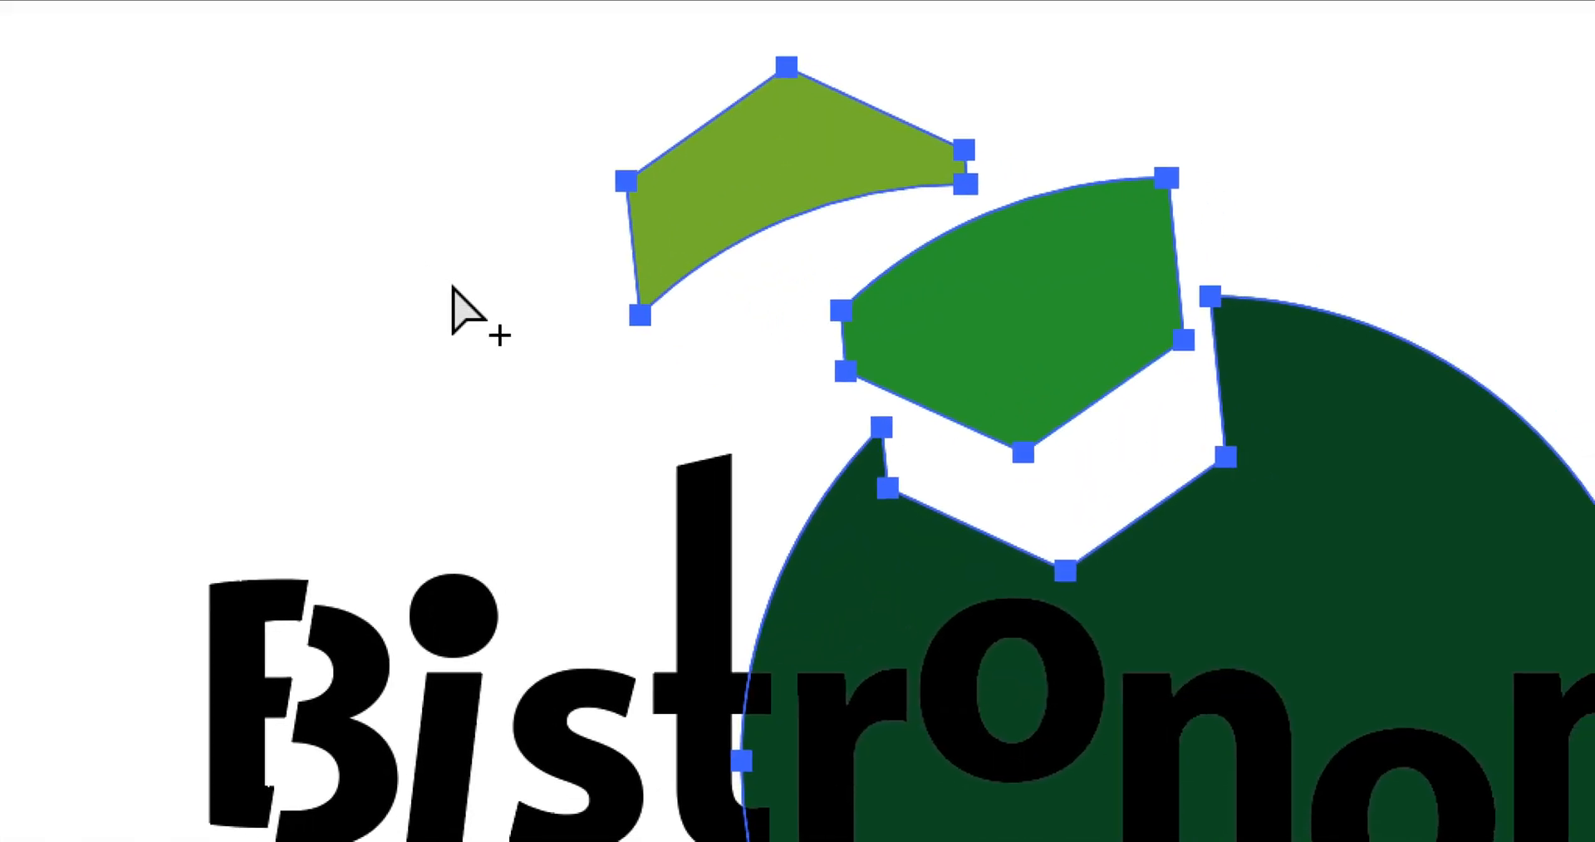
Step: Deselect the group and pick its shapes individually, ending with the dark green polygon below the circle
click(729, 424)
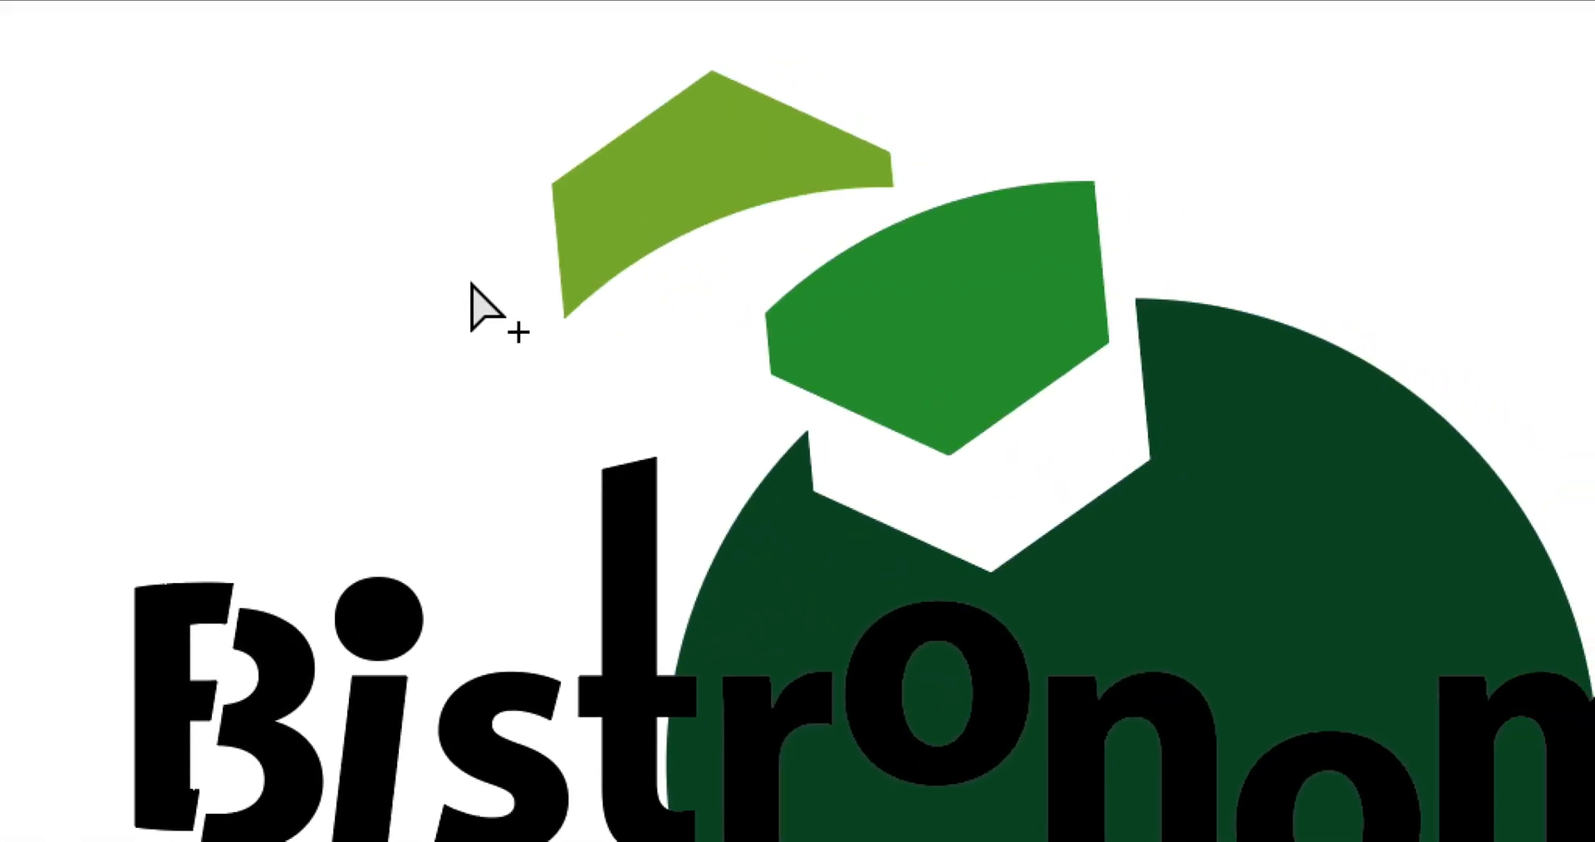
click(868, 378)
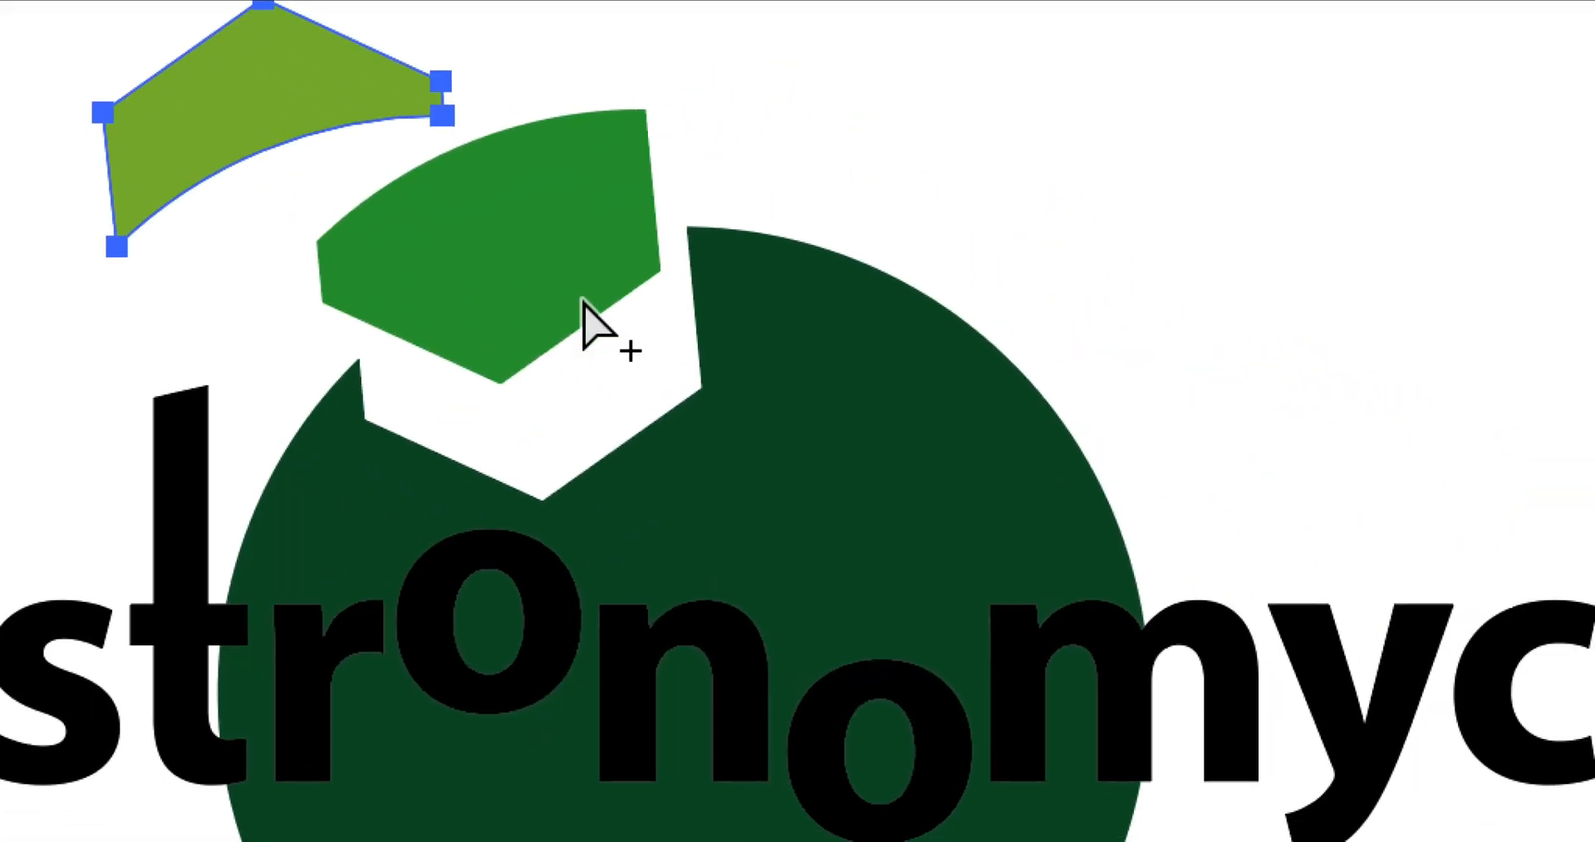
click(582, 301)
click(748, 432)
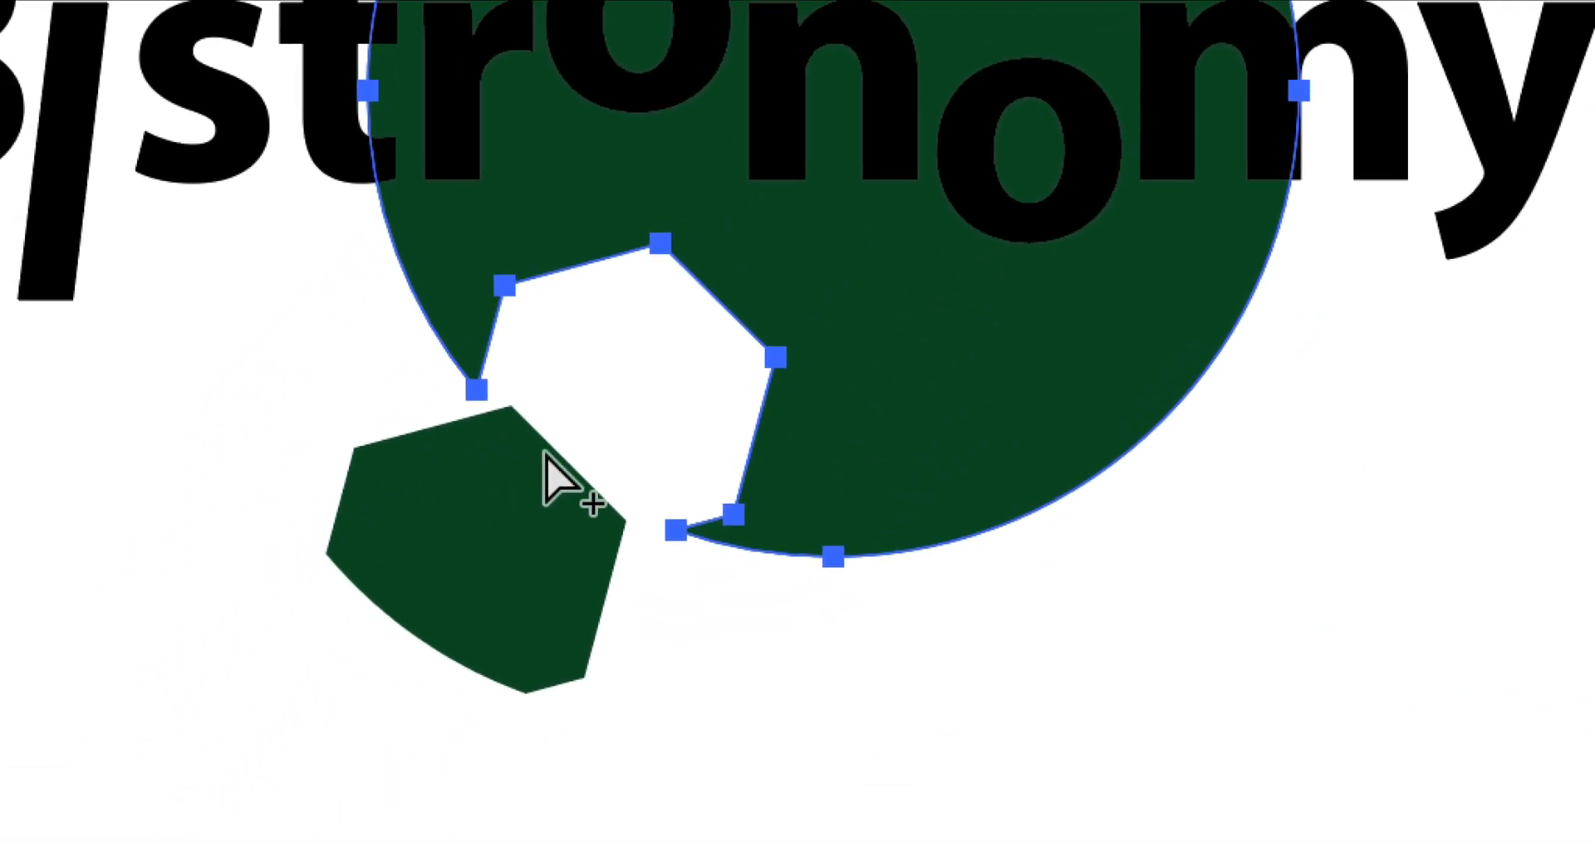
click(544, 455)
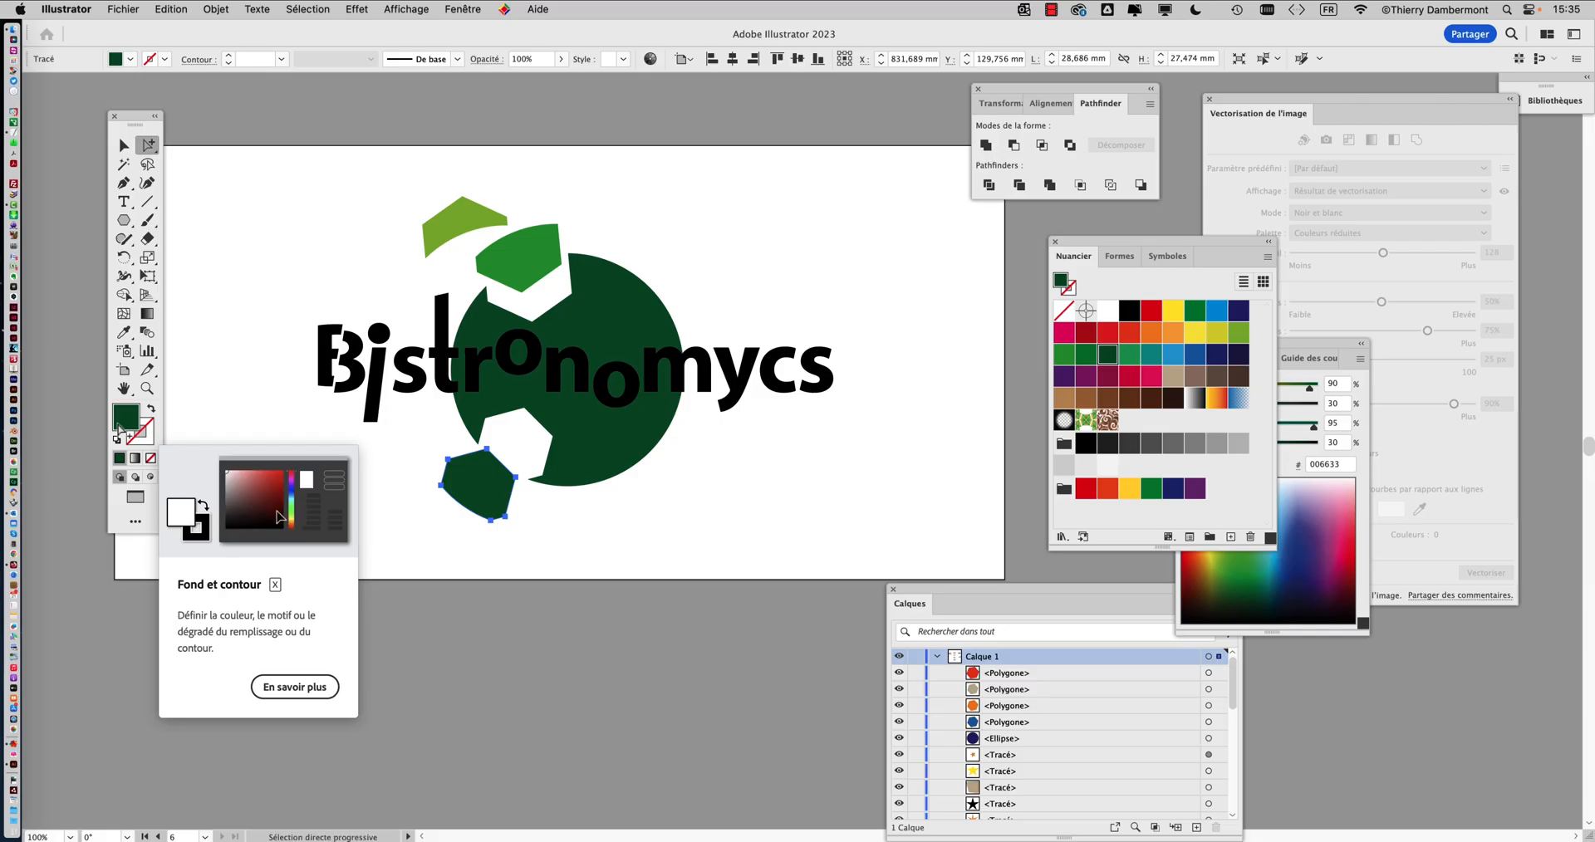
Step: Move the Pathfinder, Swatches and Image Trace panels clear of the artwork and close the Color panel
drag(898, 162, 78, 595)
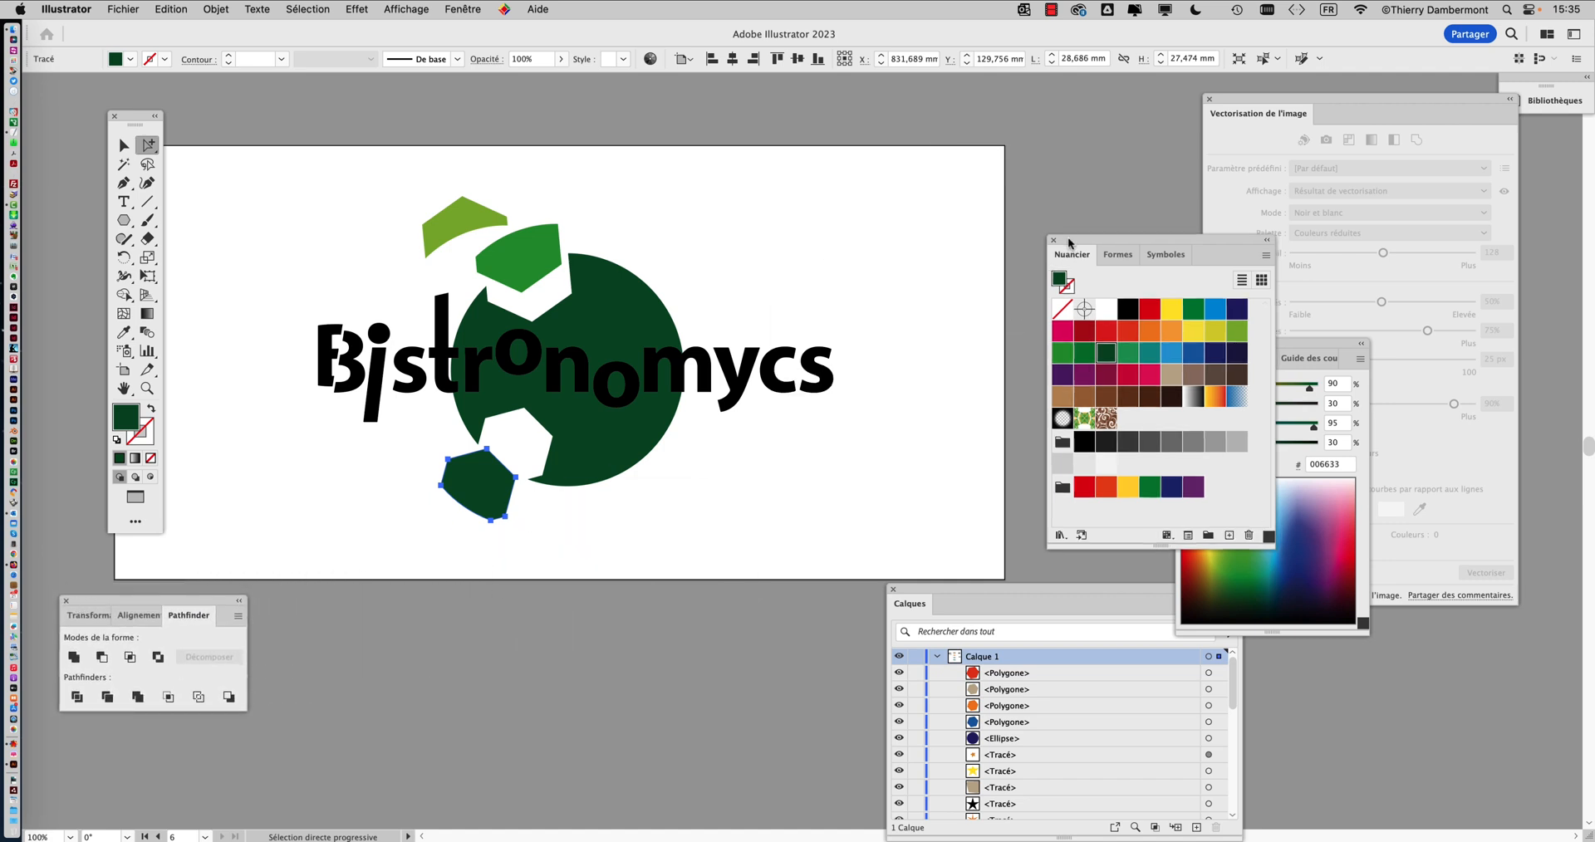
drag(1071, 243, 887, 109)
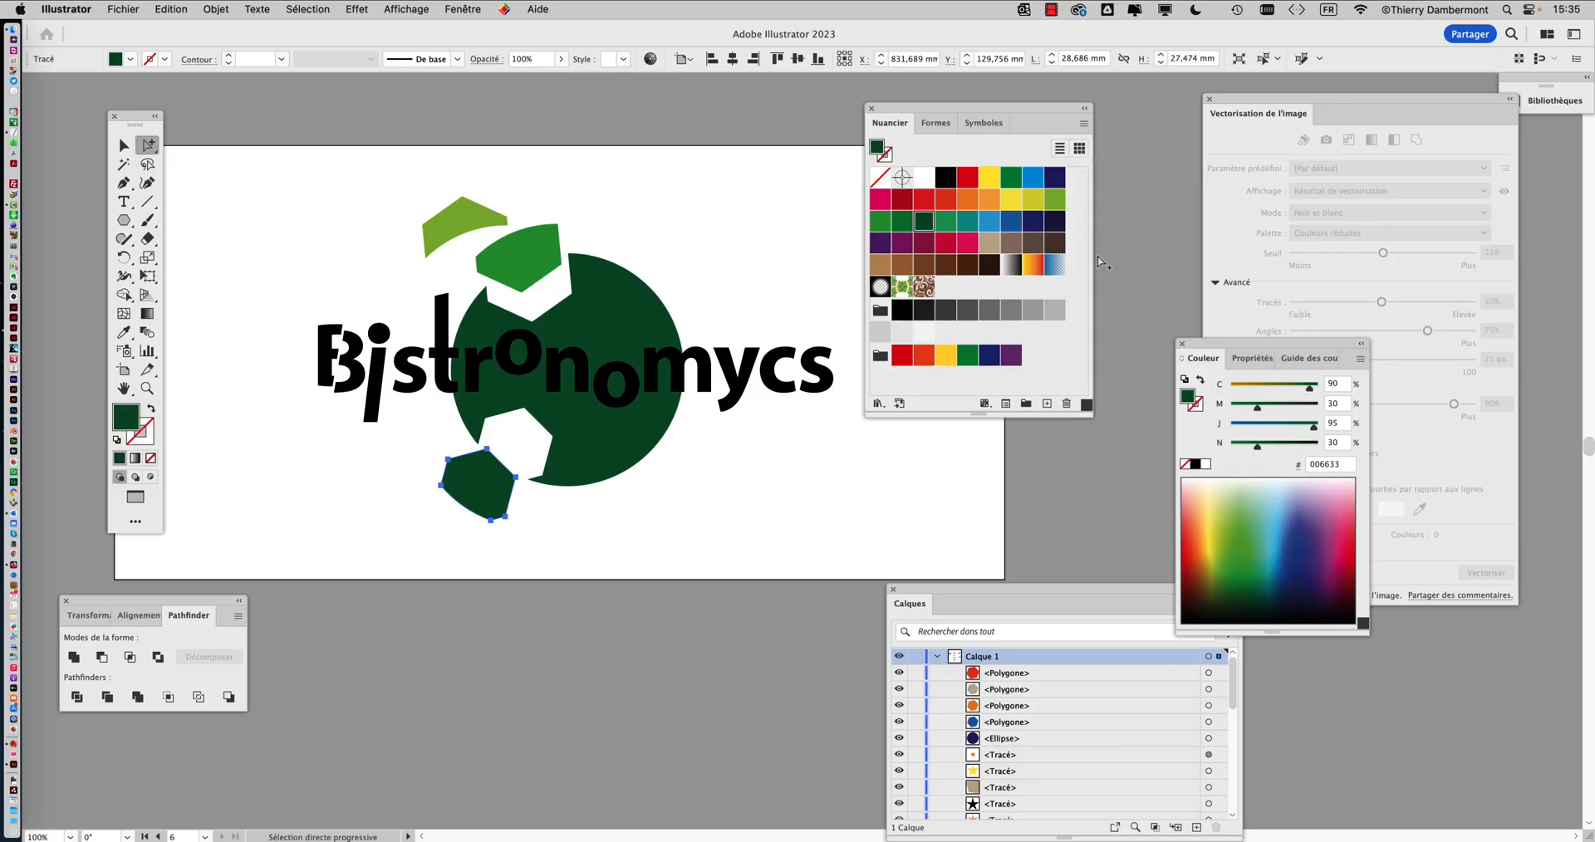
drag(1234, 110, 1430, 241)
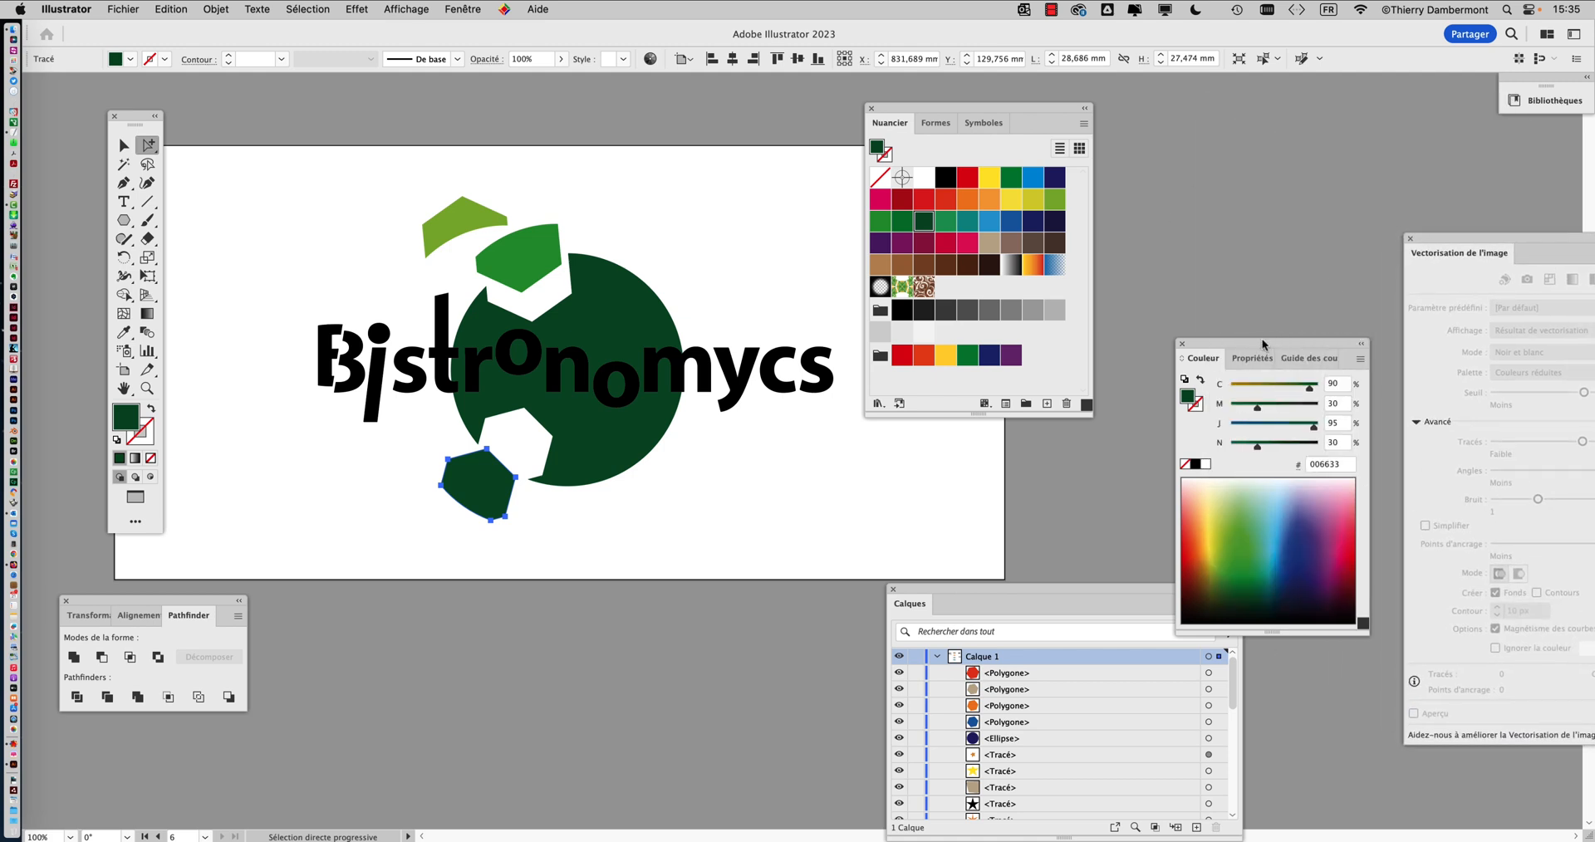
drag(1263, 344, 1278, 116)
mouse_move(997, 111)
mouse_down()
mouse_move(1030, 116)
mouse_move(1001, 114)
mouse_up()
click(1198, 116)
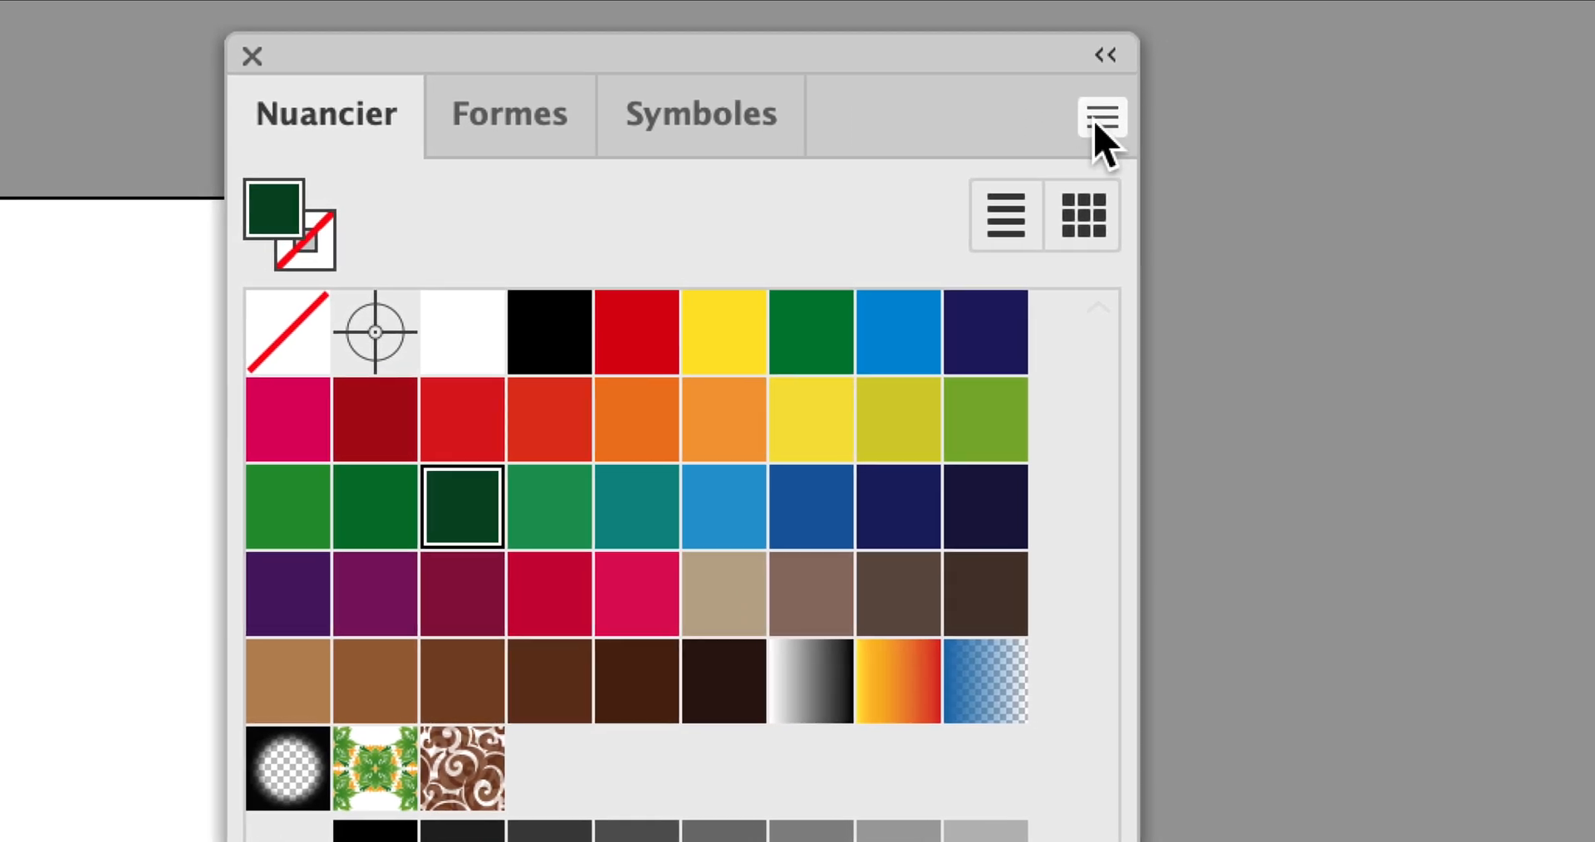
click(1102, 118)
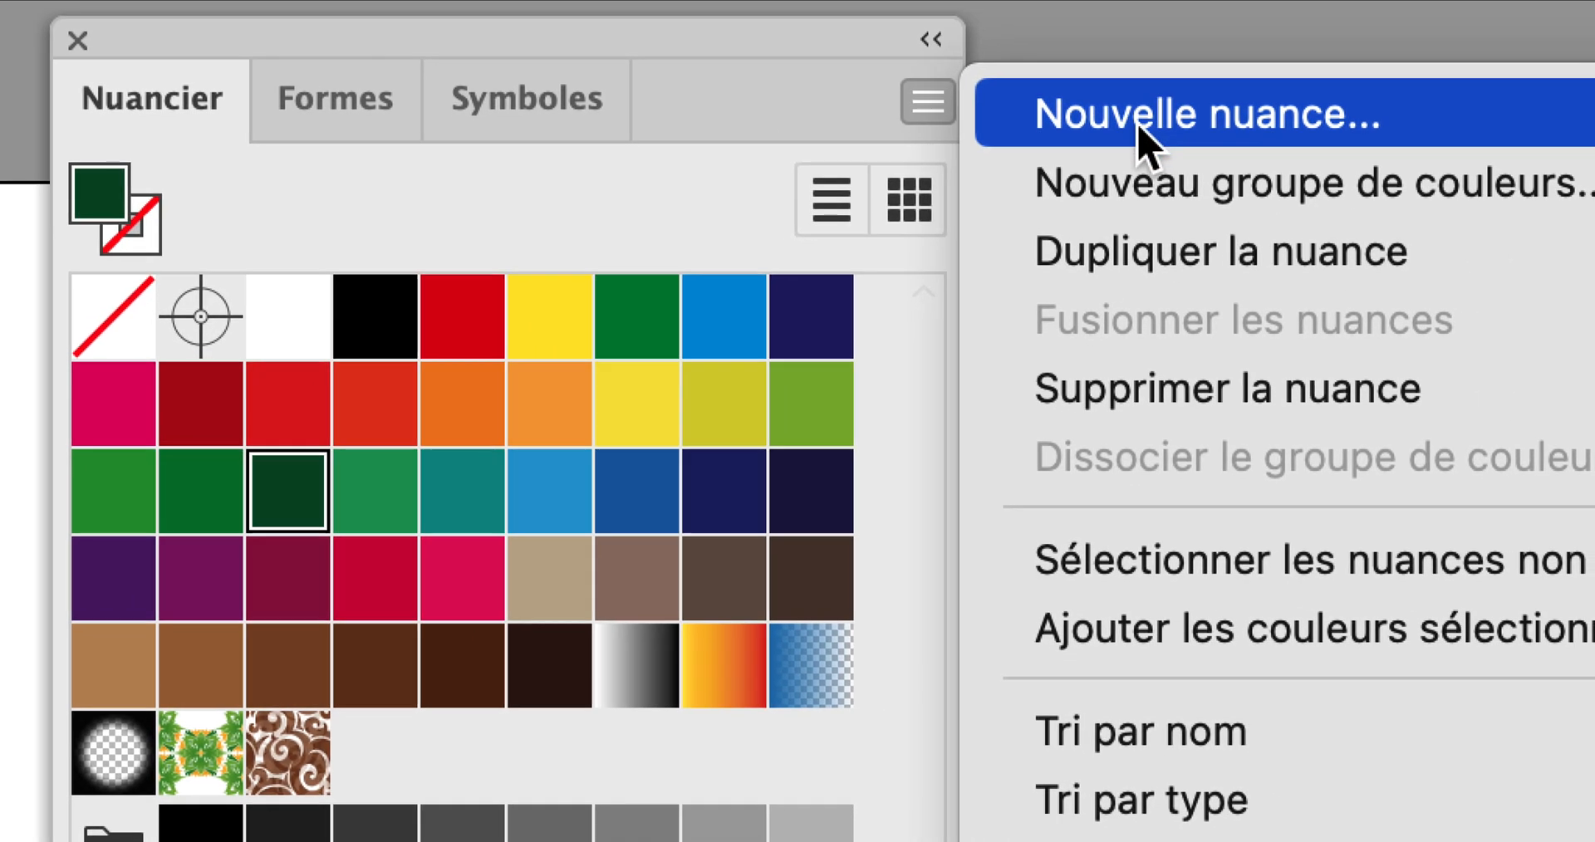
click(1138, 126)
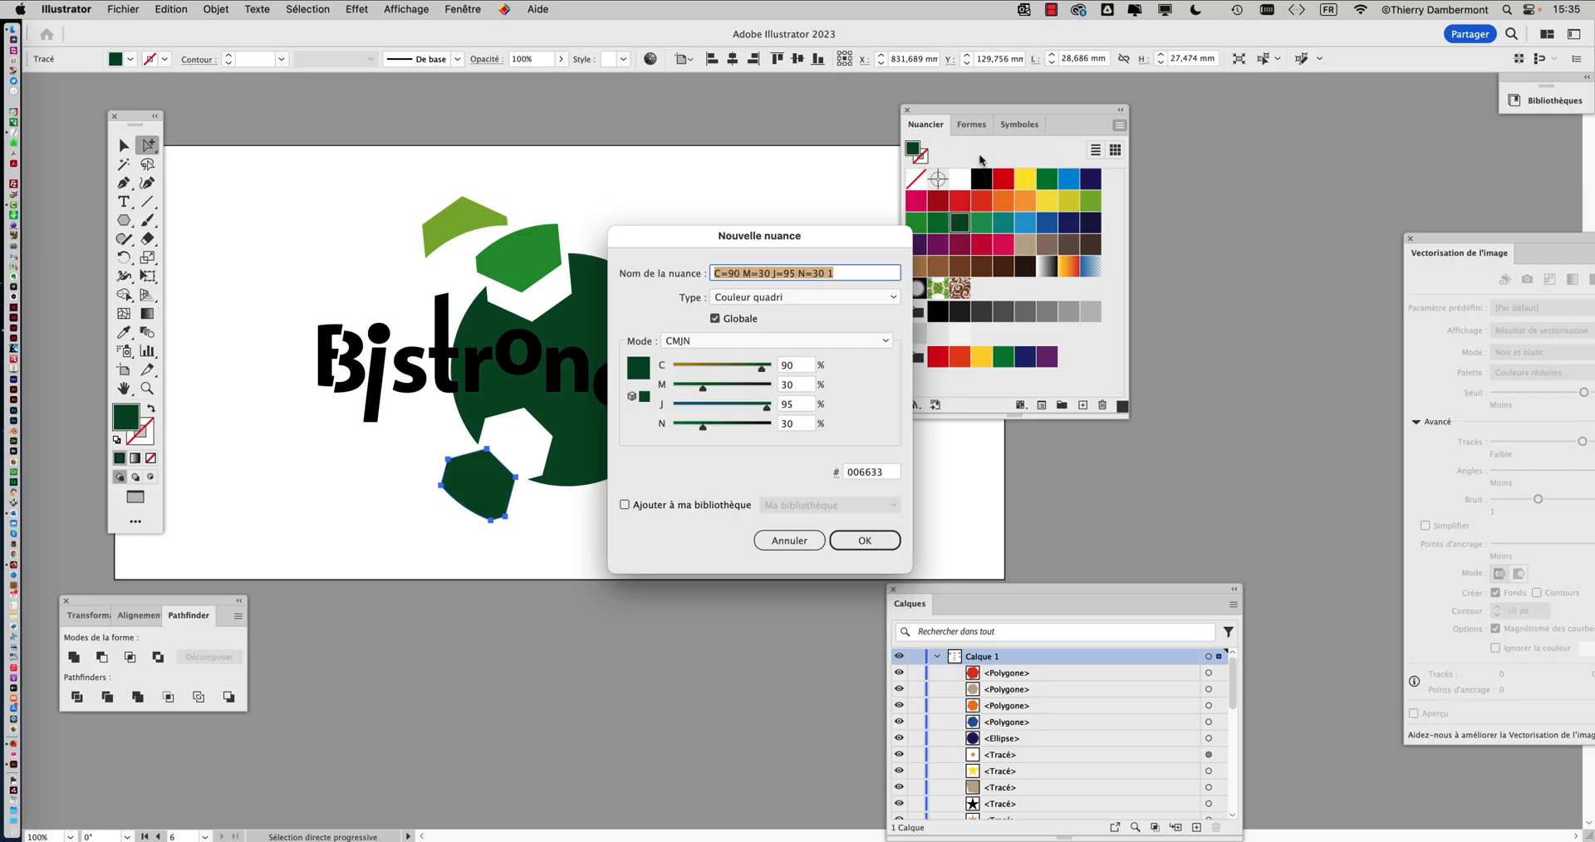
drag(809, 247, 1199, 142)
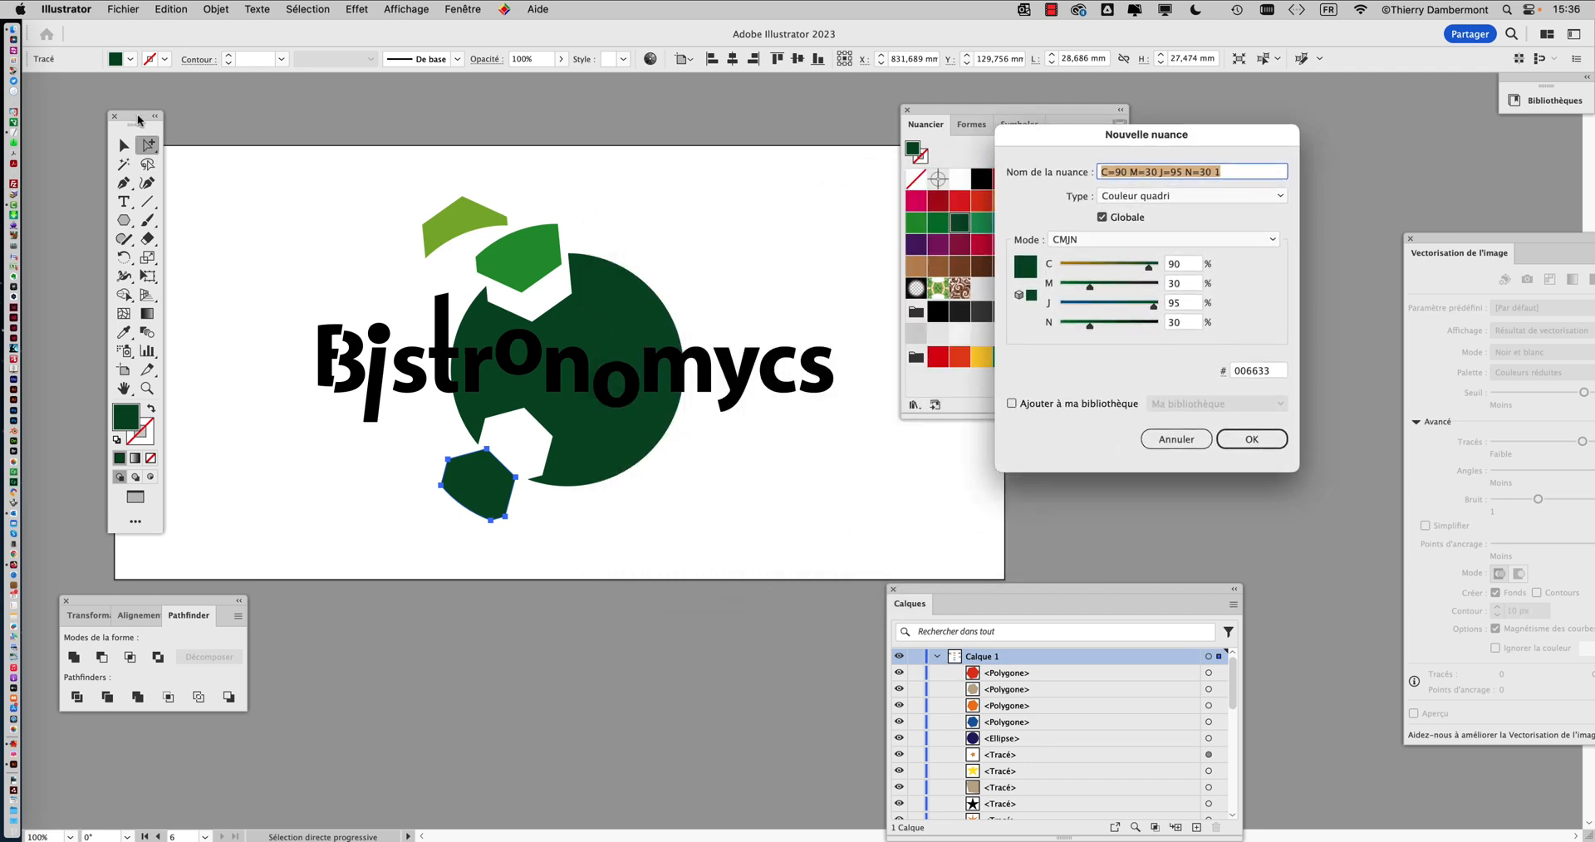
click(1150, 442)
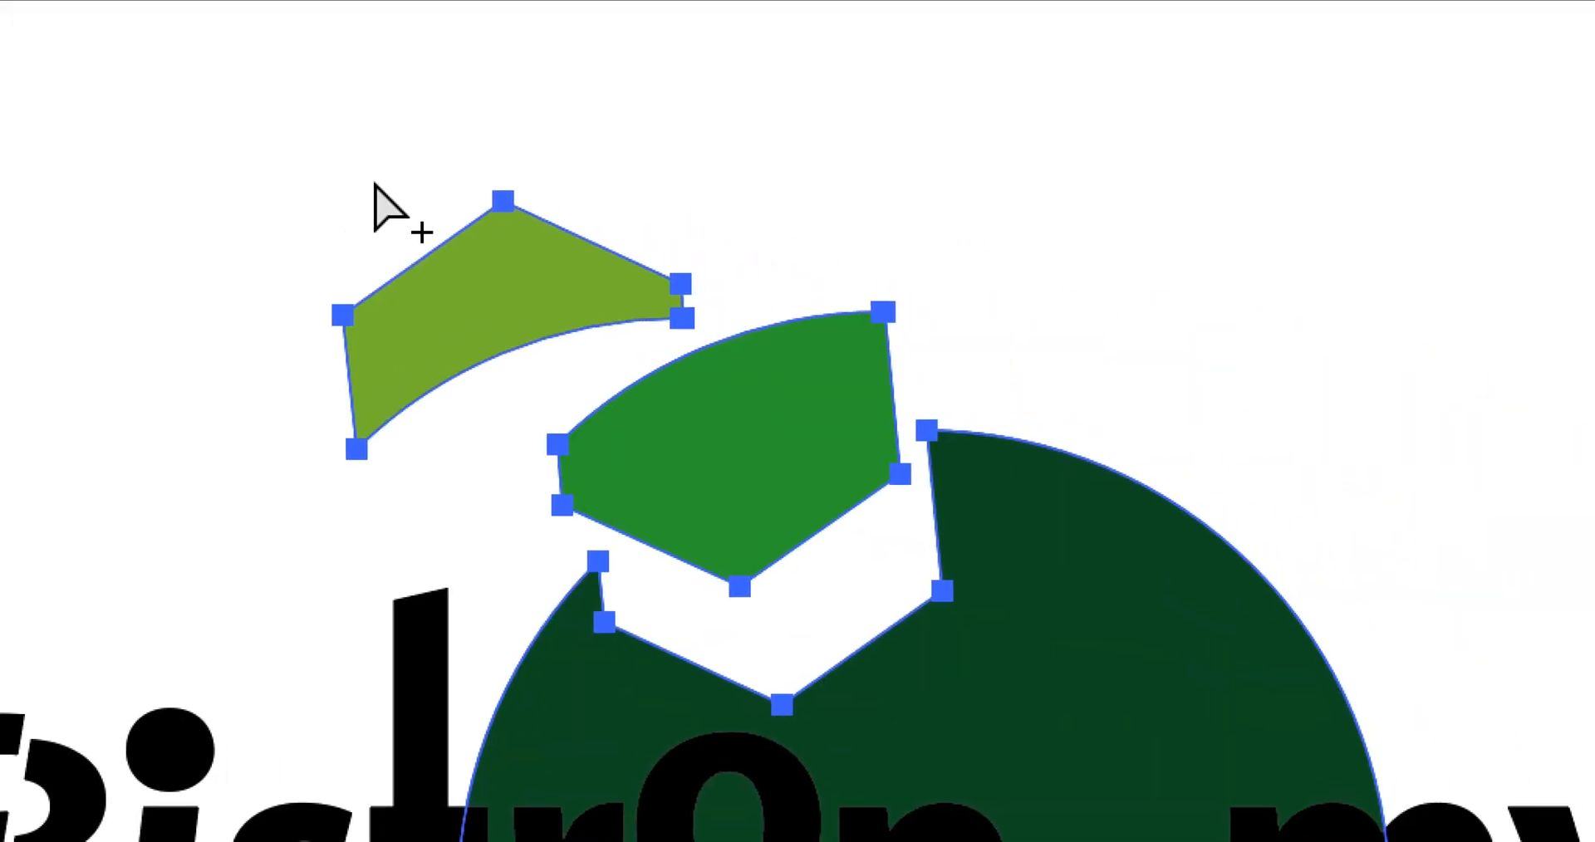
Step: Pick up the light green shape's fill as the current colour and start a new swatch from it
click(1361, 443)
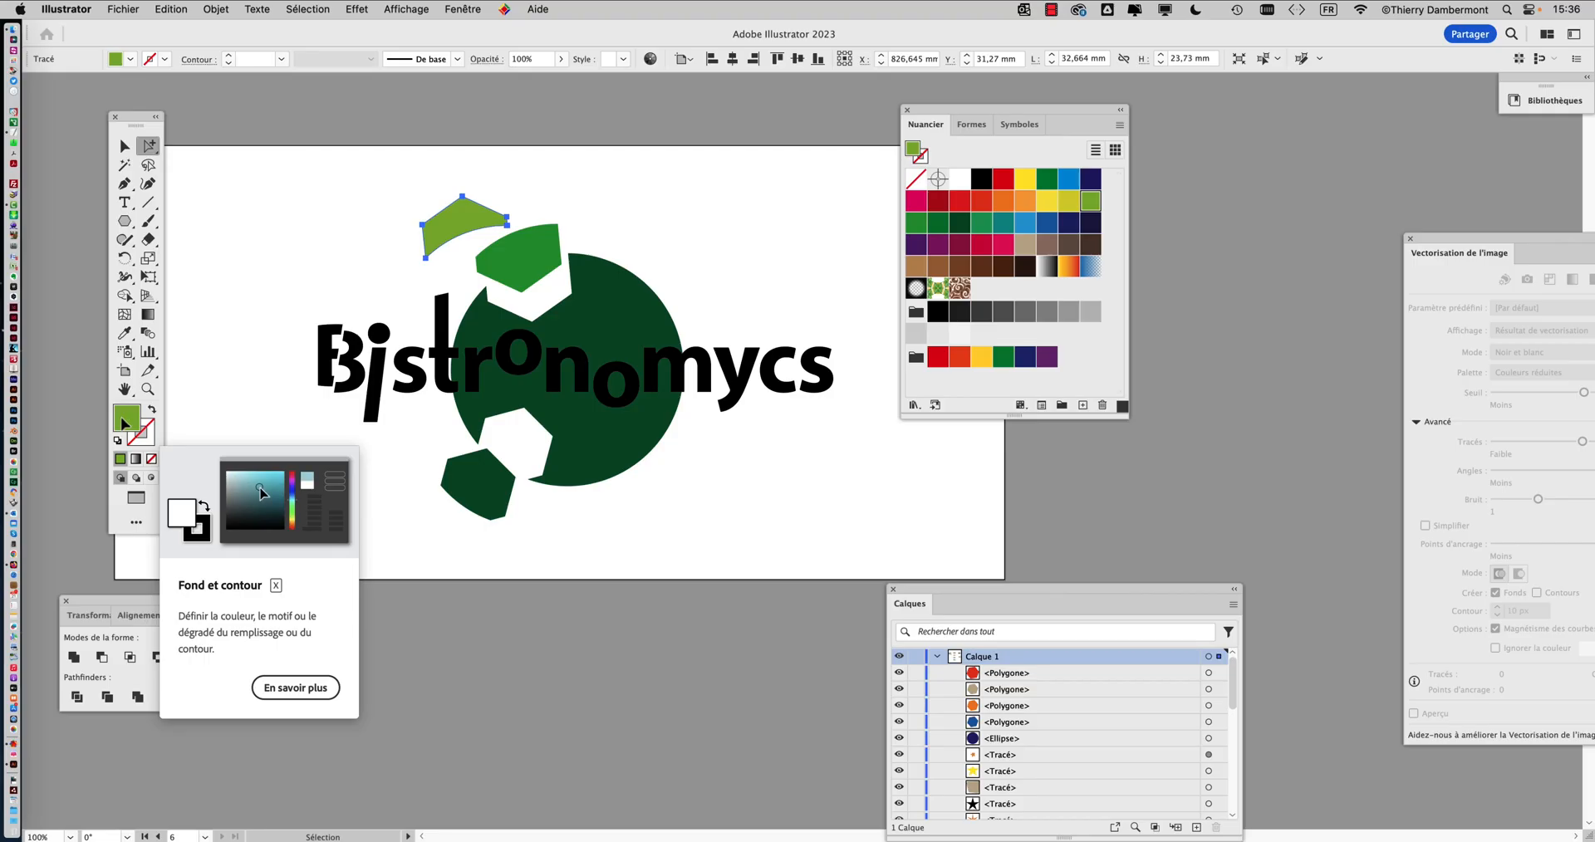
click(660, 222)
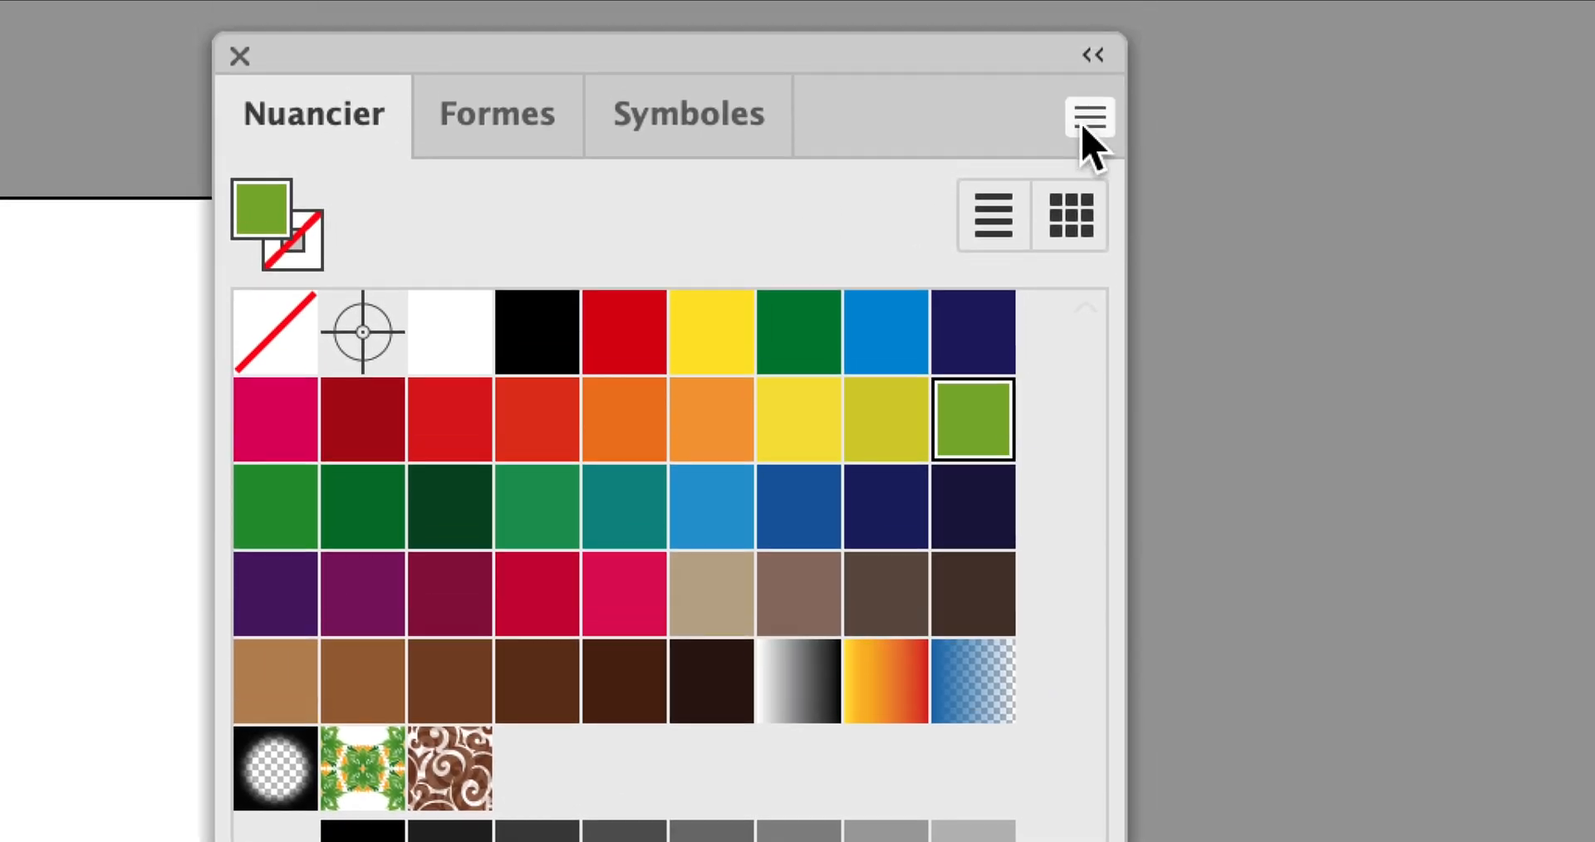
click(1120, 125)
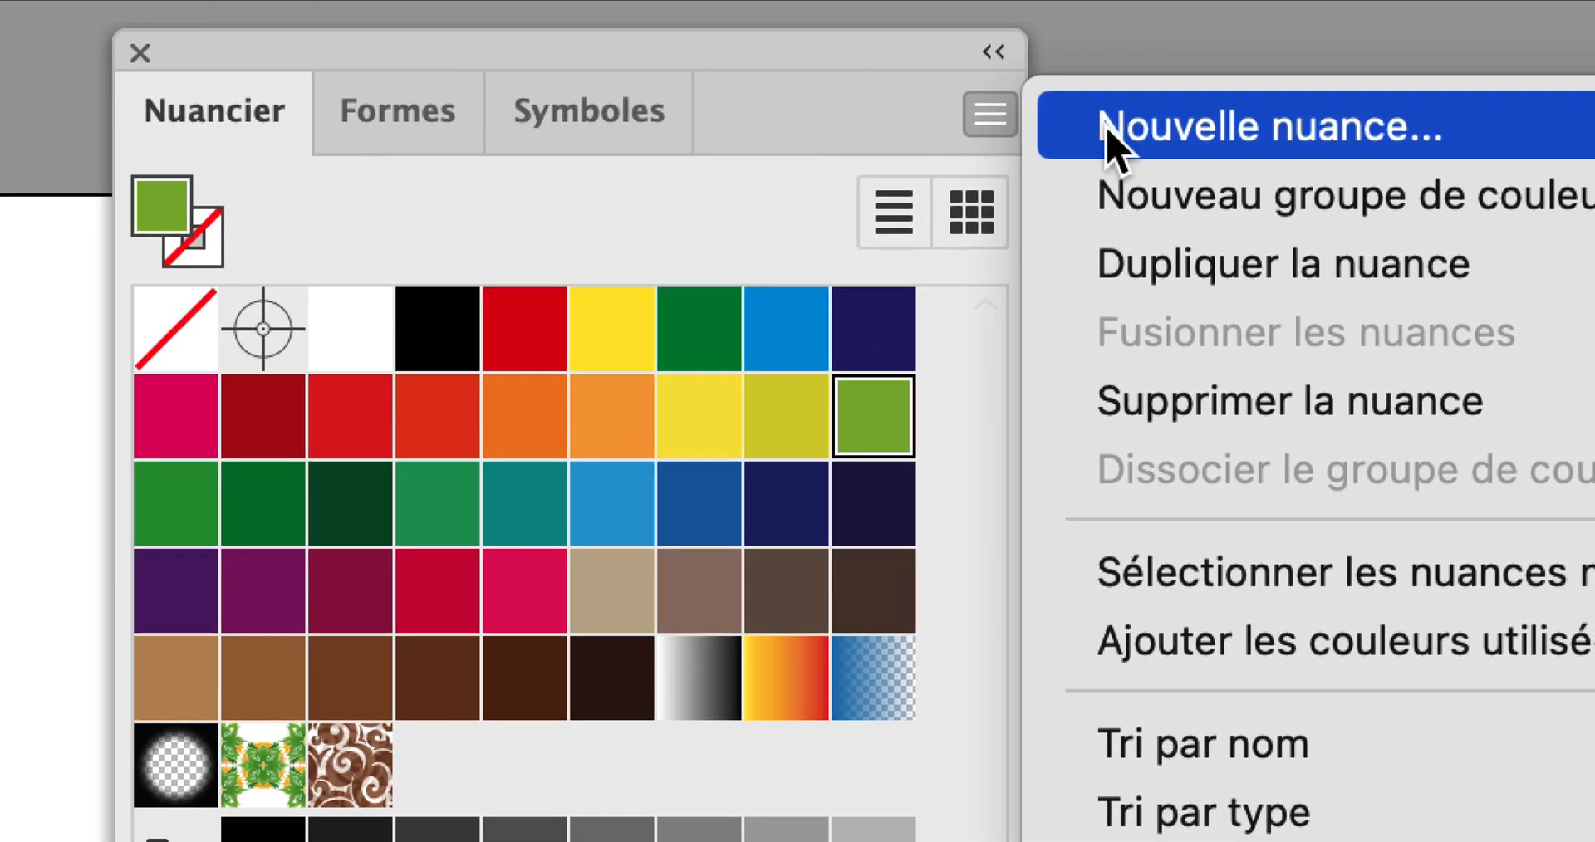
click(1109, 130)
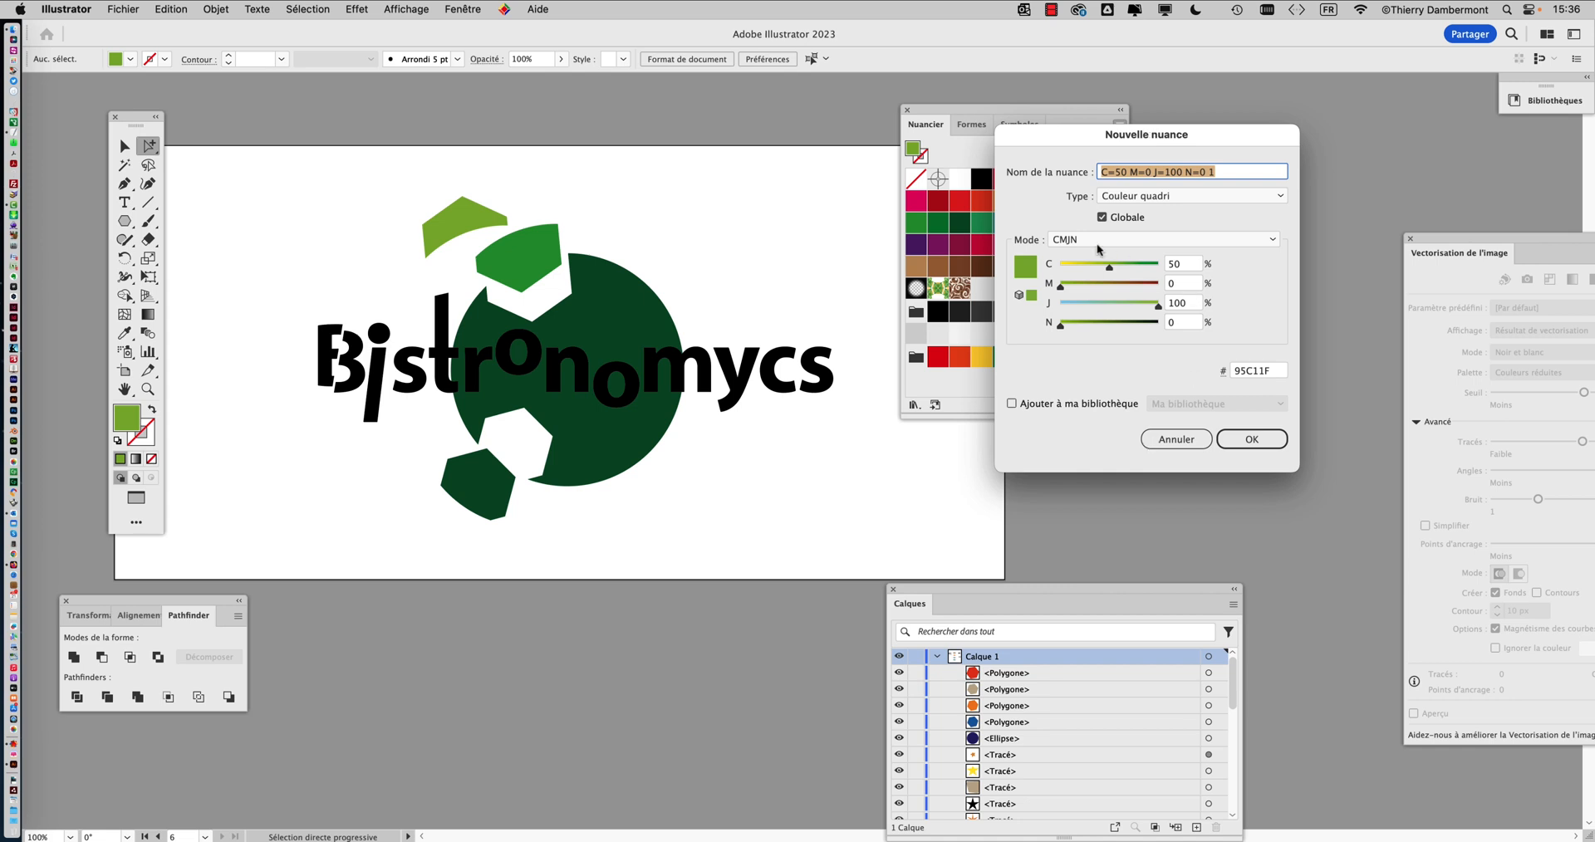
drag(1033, 140, 662, 91)
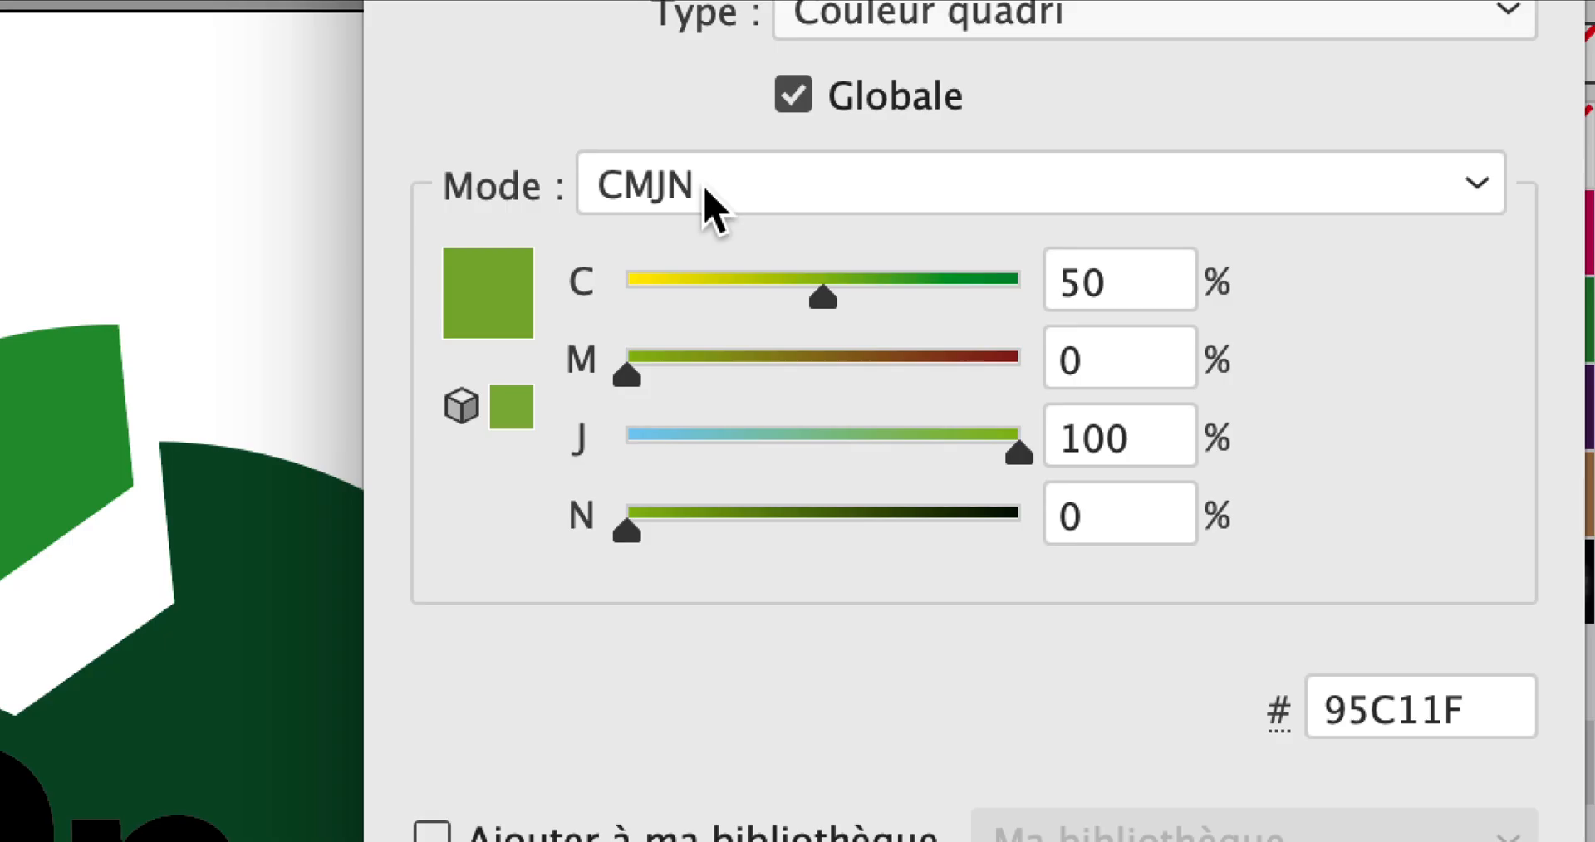
Step: Set the new swatch's colour mode to RVB
click(705, 189)
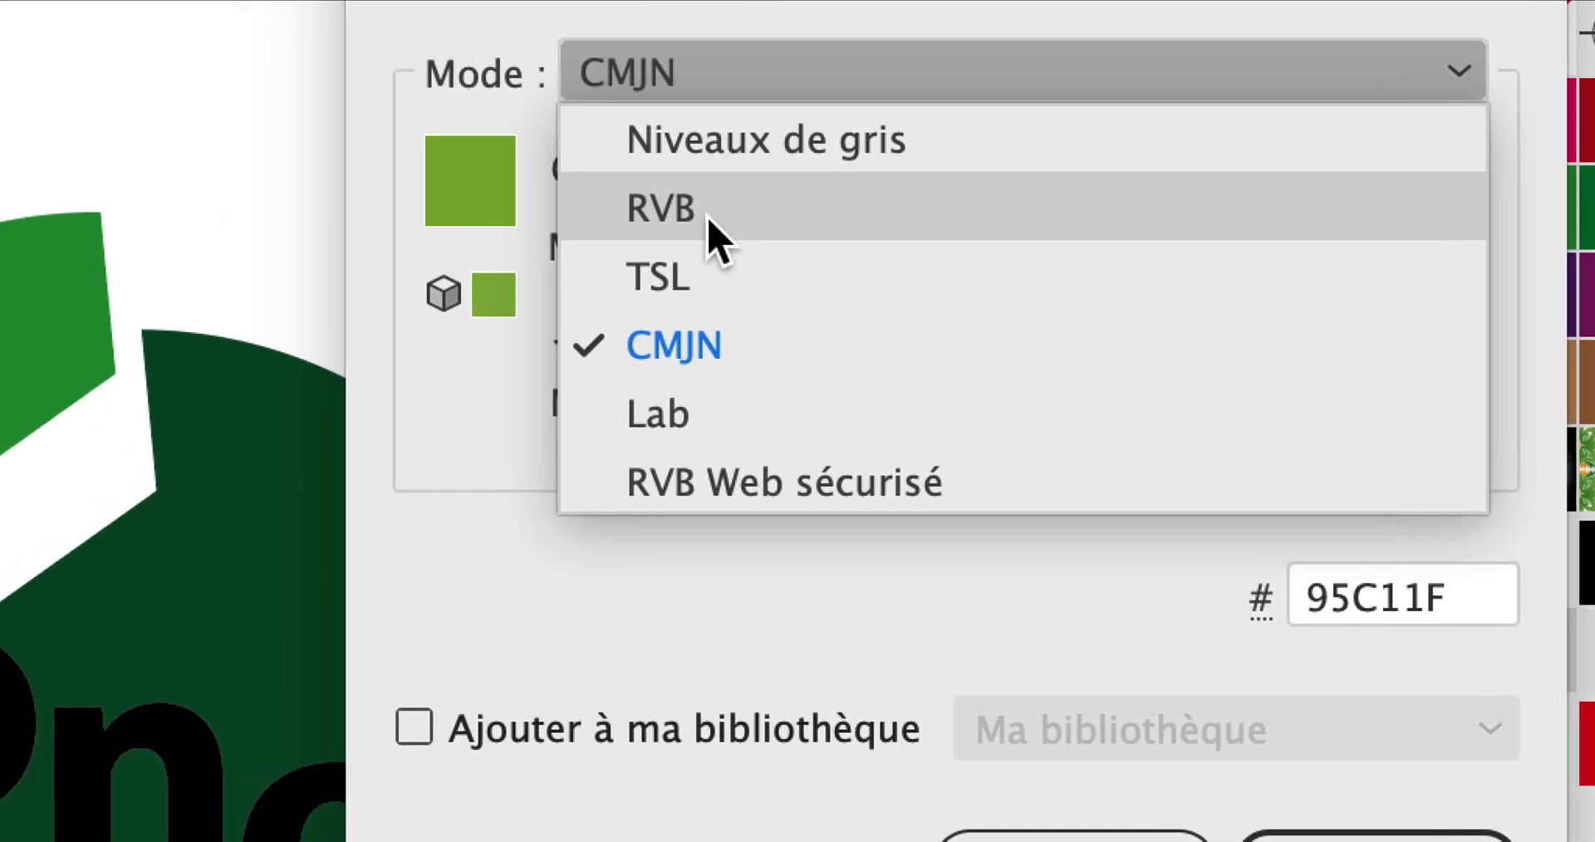
click(710, 223)
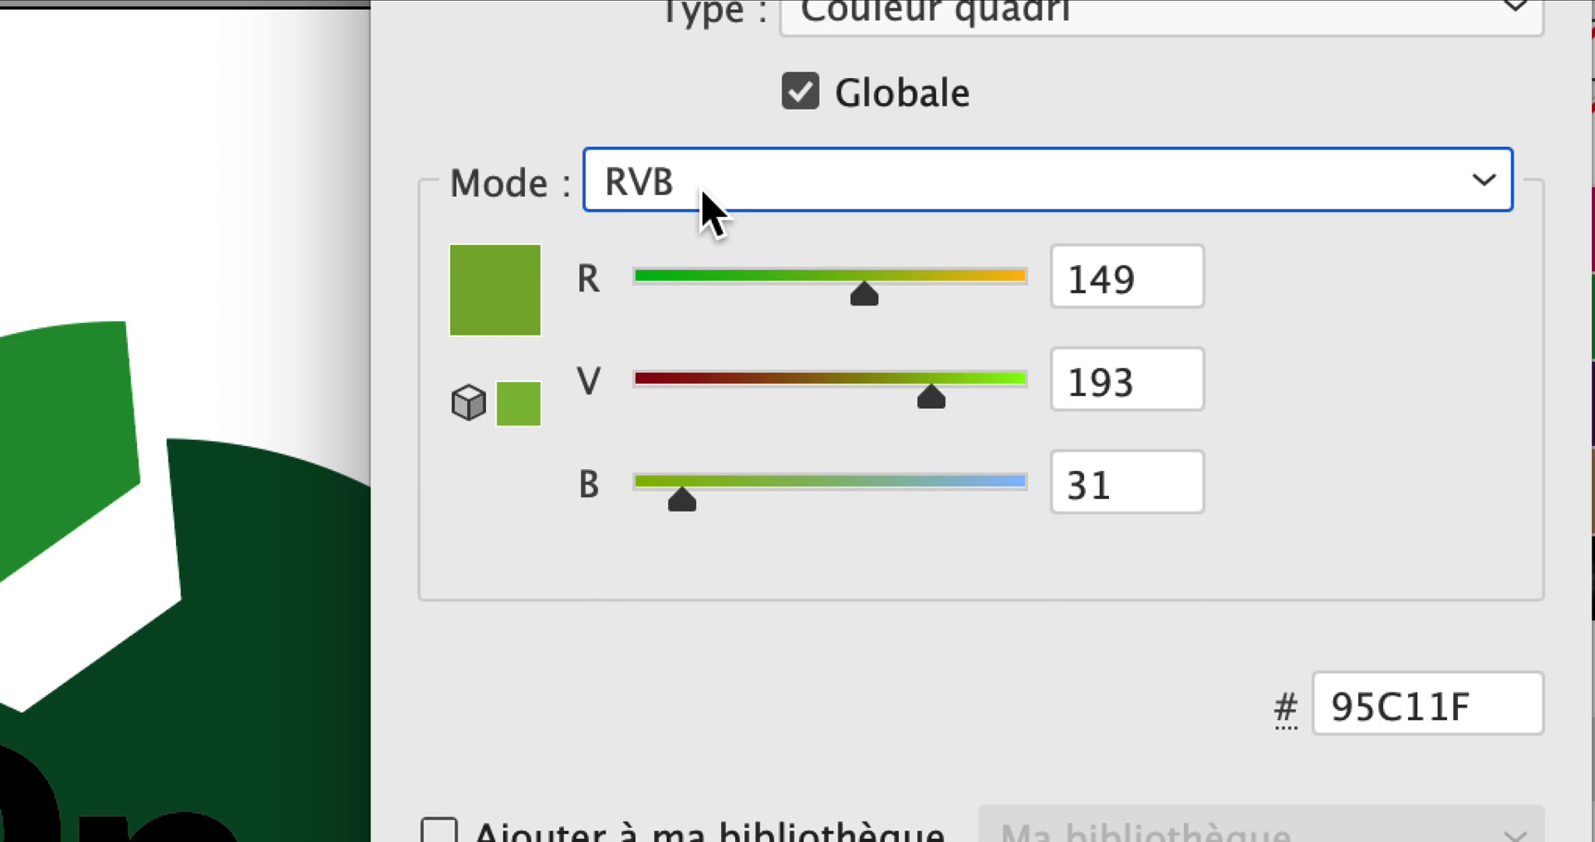
click(706, 212)
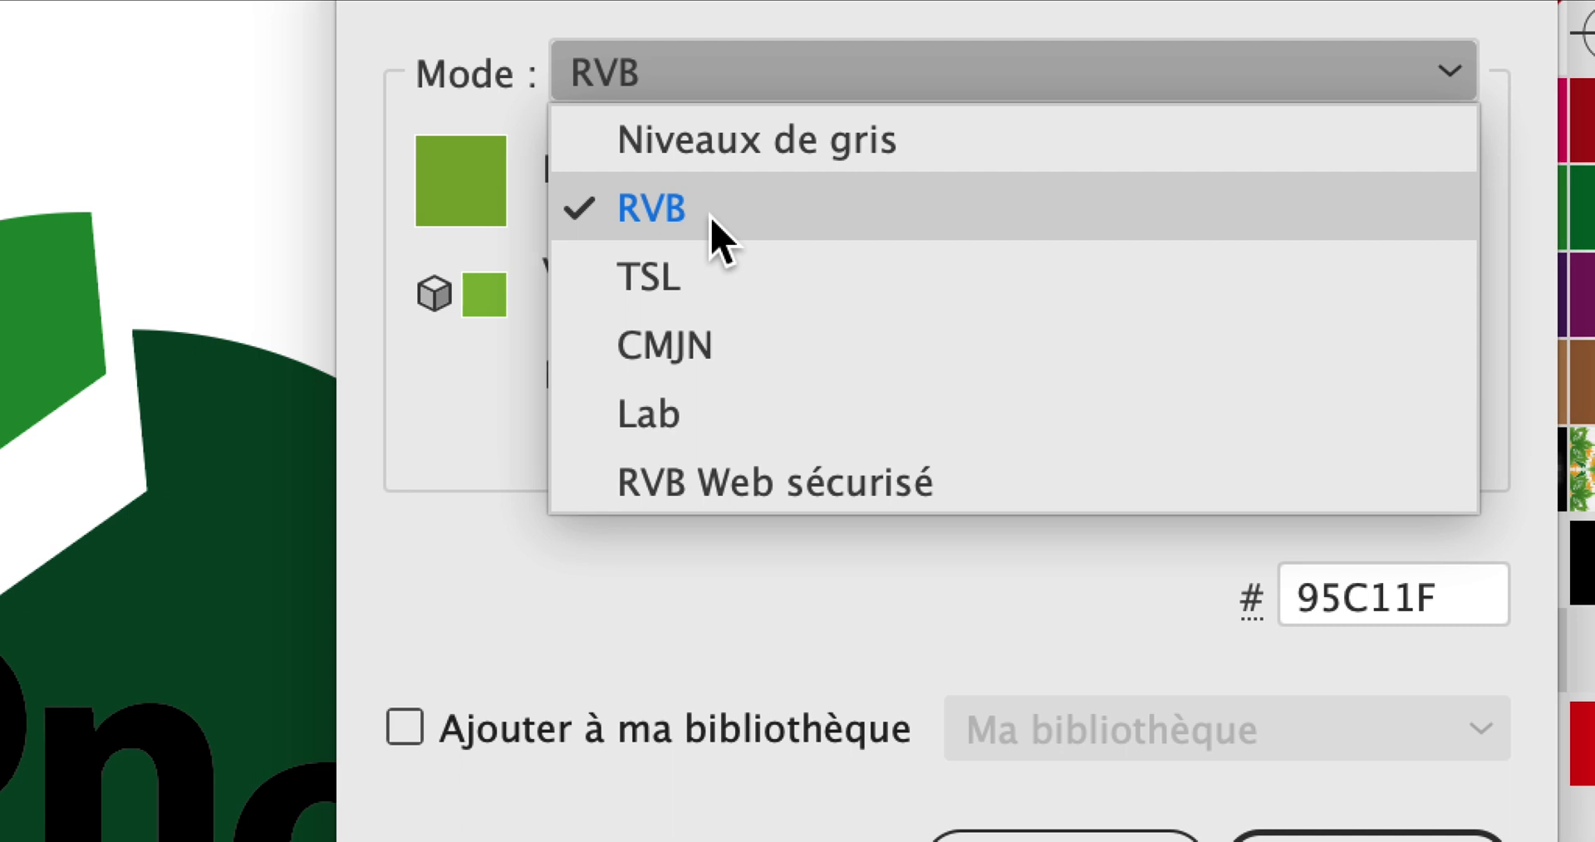
click(751, 316)
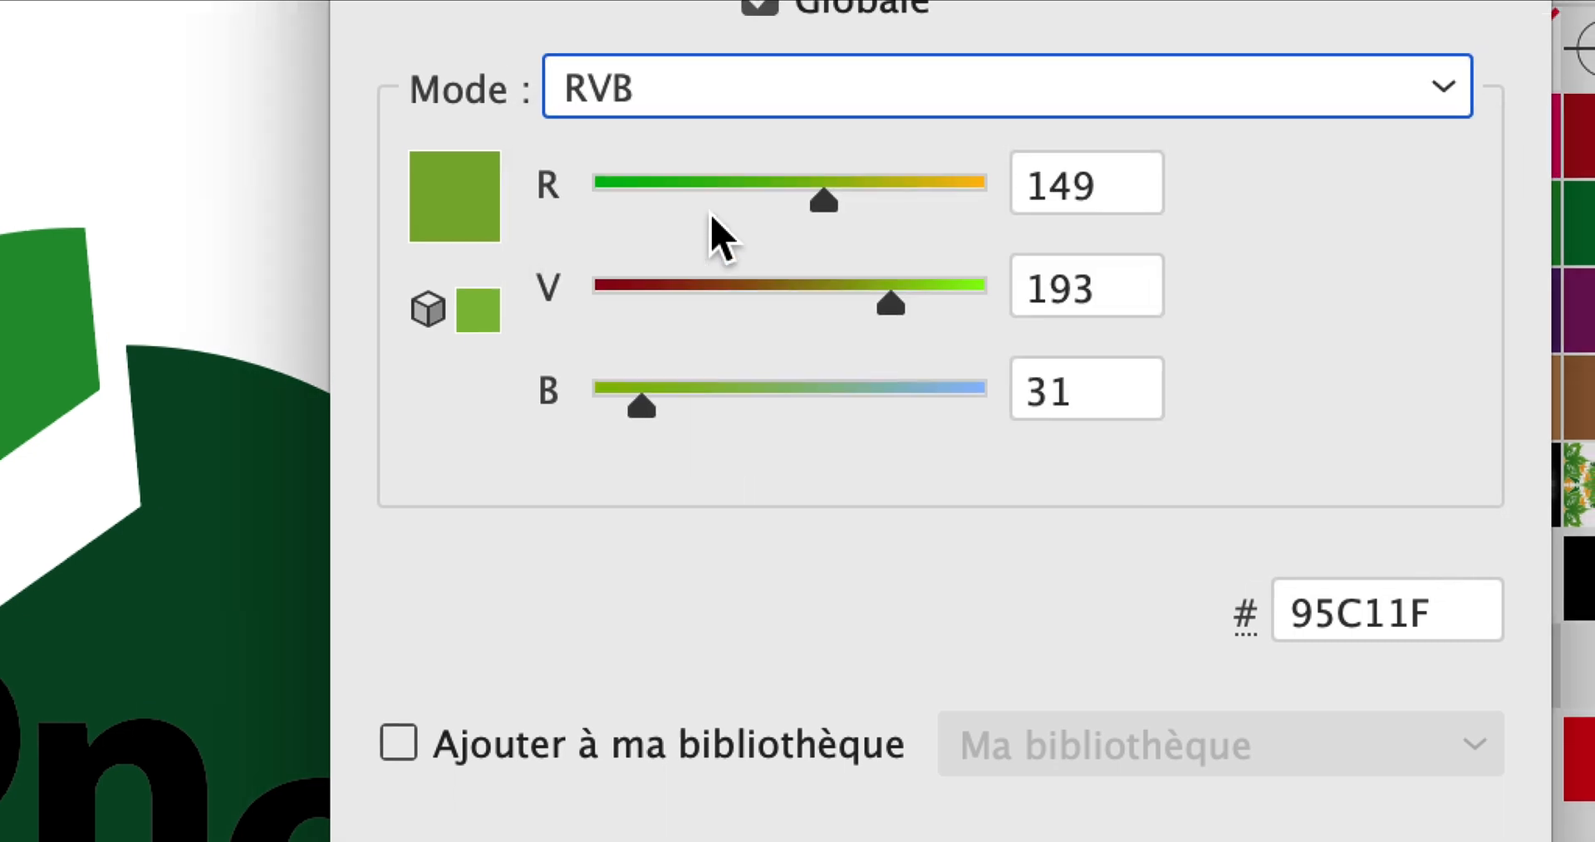
Step: Create the swatch with R 0, V 255, B 0 and fill the first letter "n" of Bistronomycs with it
drag(711, 204, 847, 203)
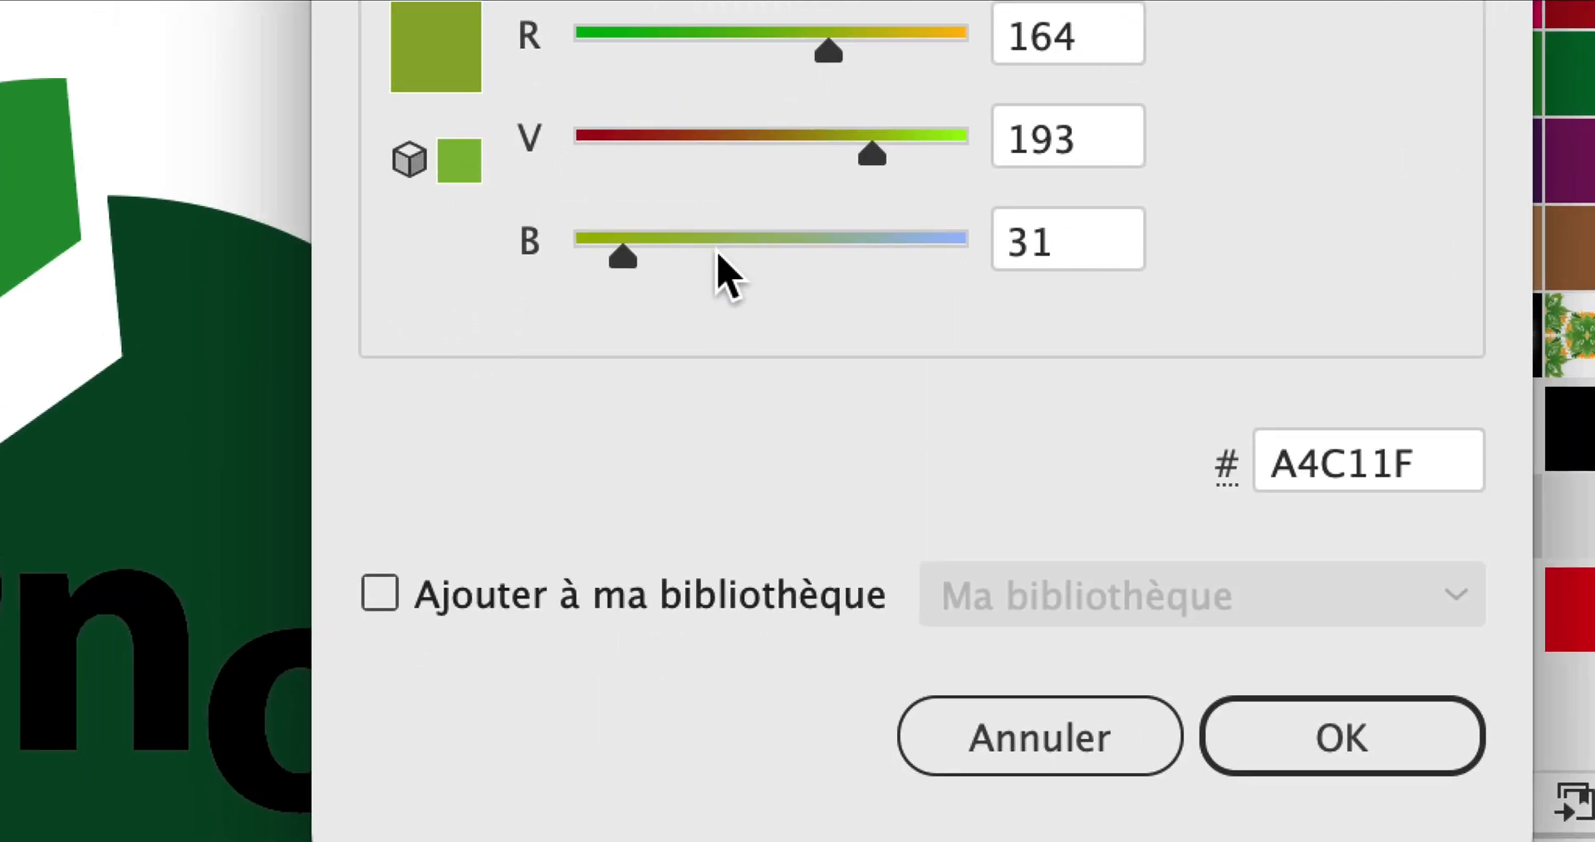
drag(718, 255, 939, 254)
drag(724, 158, 580, 139)
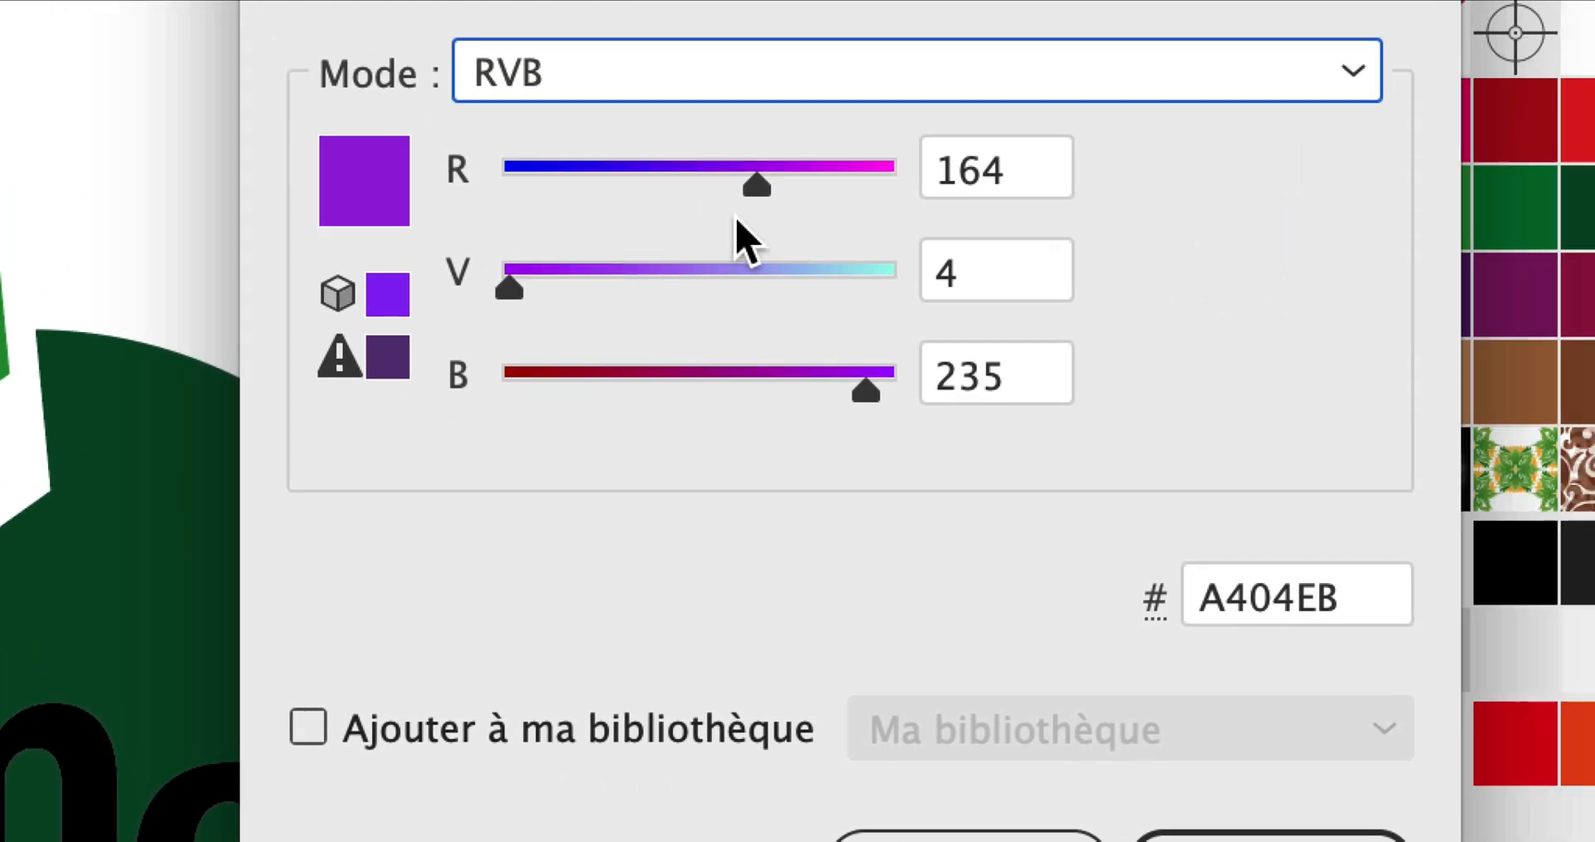
drag(861, 178, 892, 180)
drag(632, 163, 478, 165)
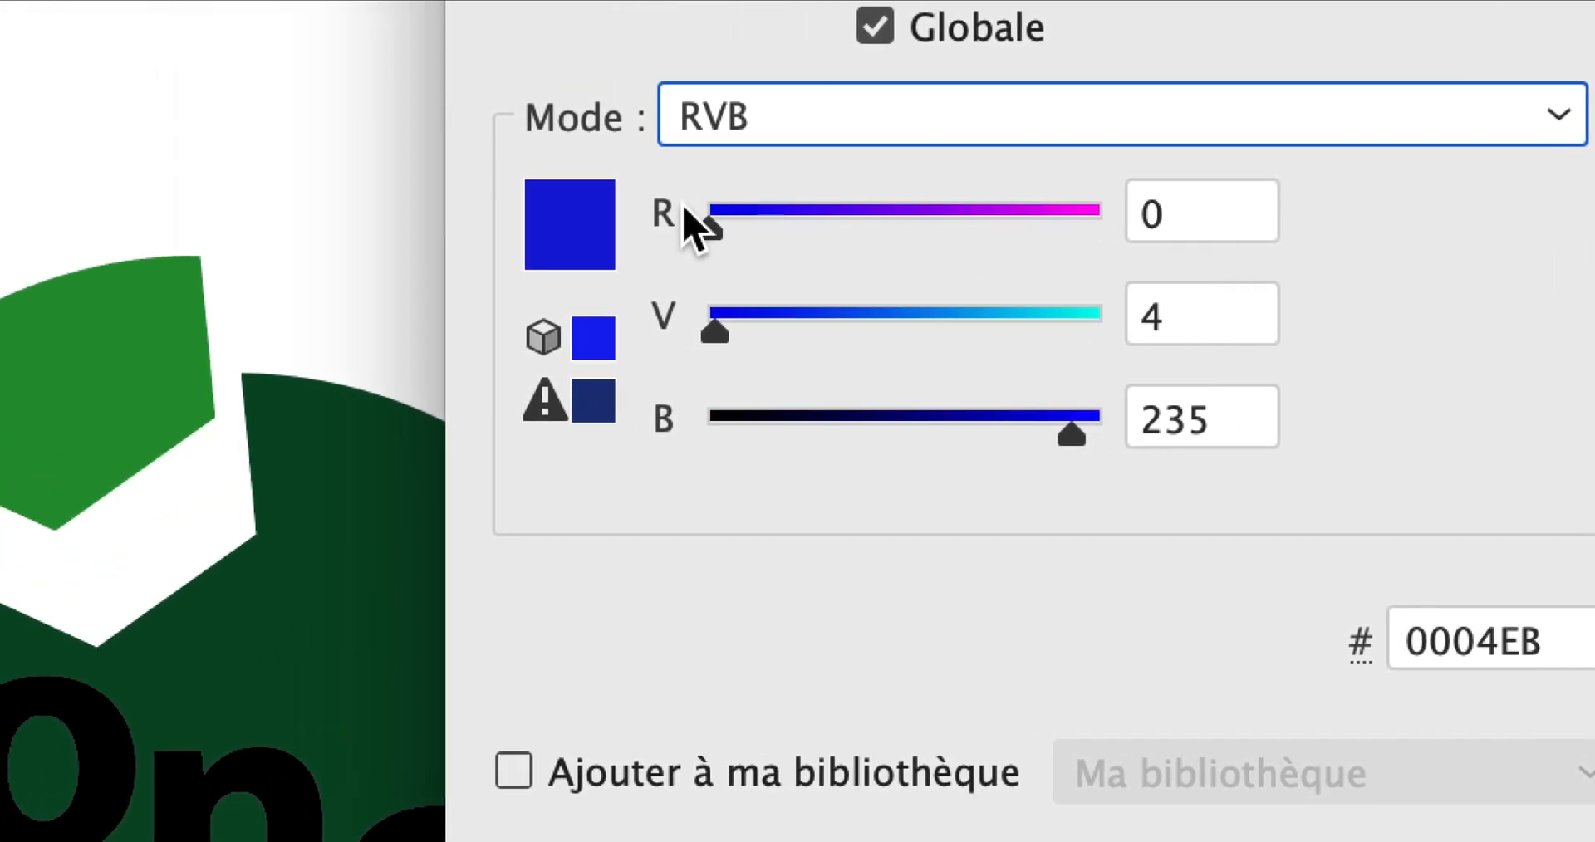
drag(940, 315, 1143, 331)
drag(746, 413, 660, 416)
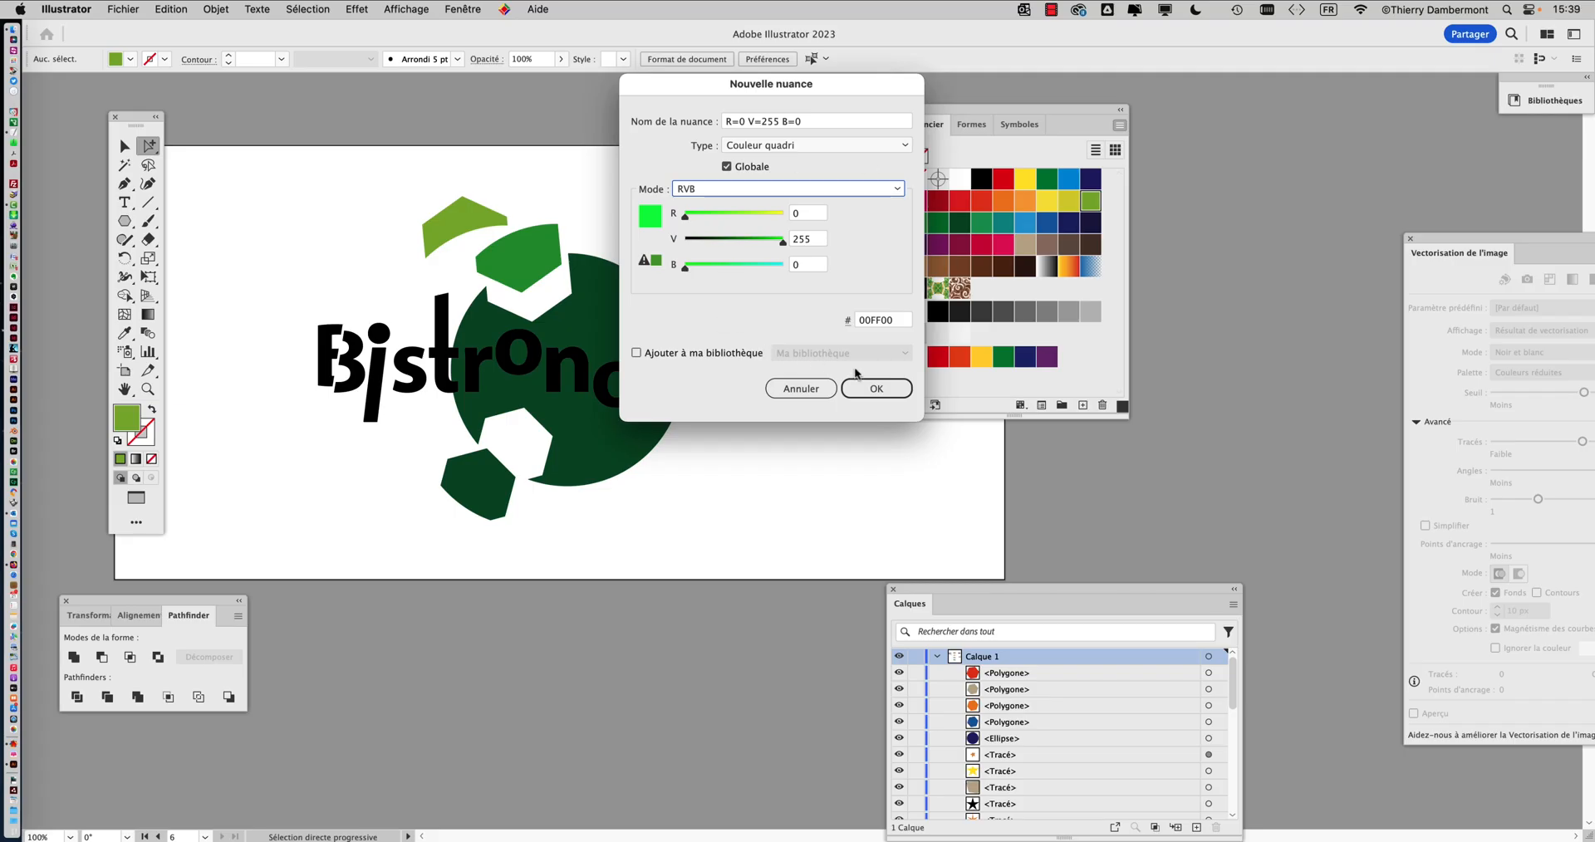
click(878, 390)
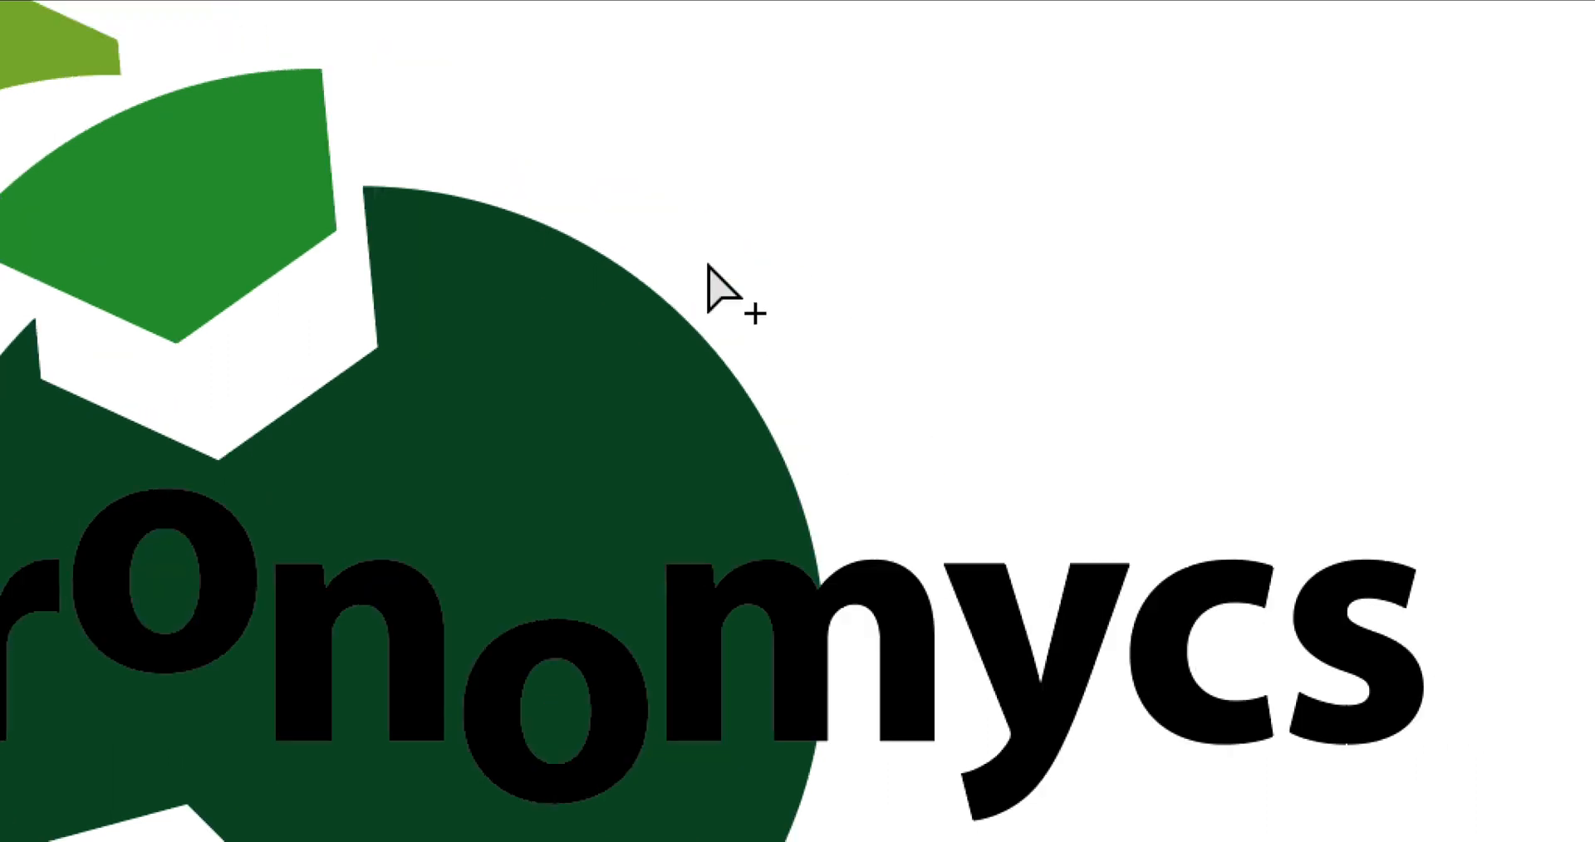
drag(914, 242, 648, 341)
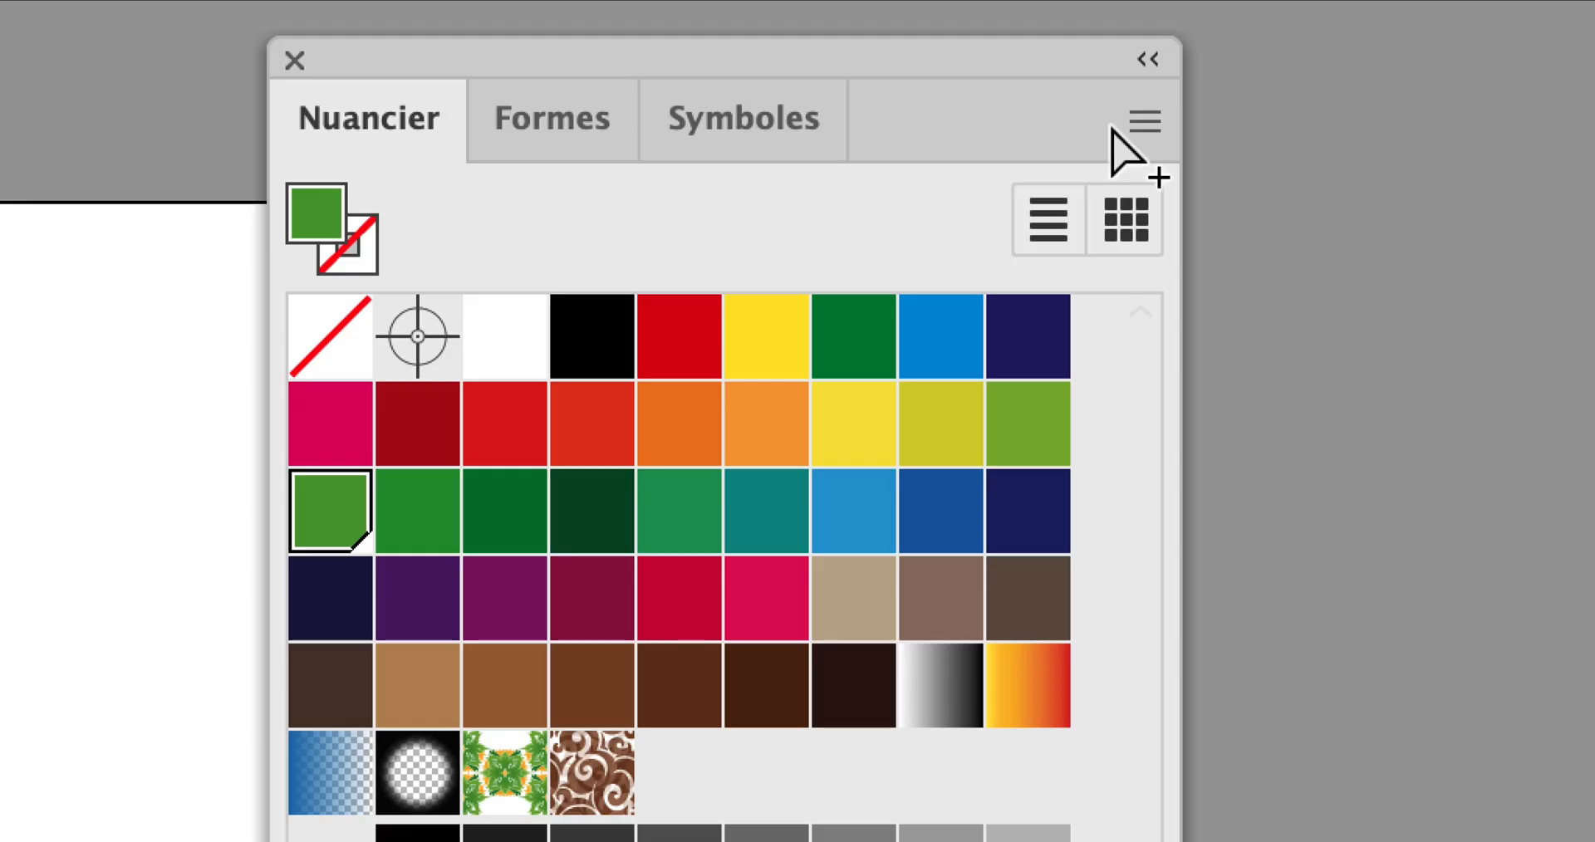
Step: Start another new swatch from the current green and set its colour mode to RVB
click(1141, 124)
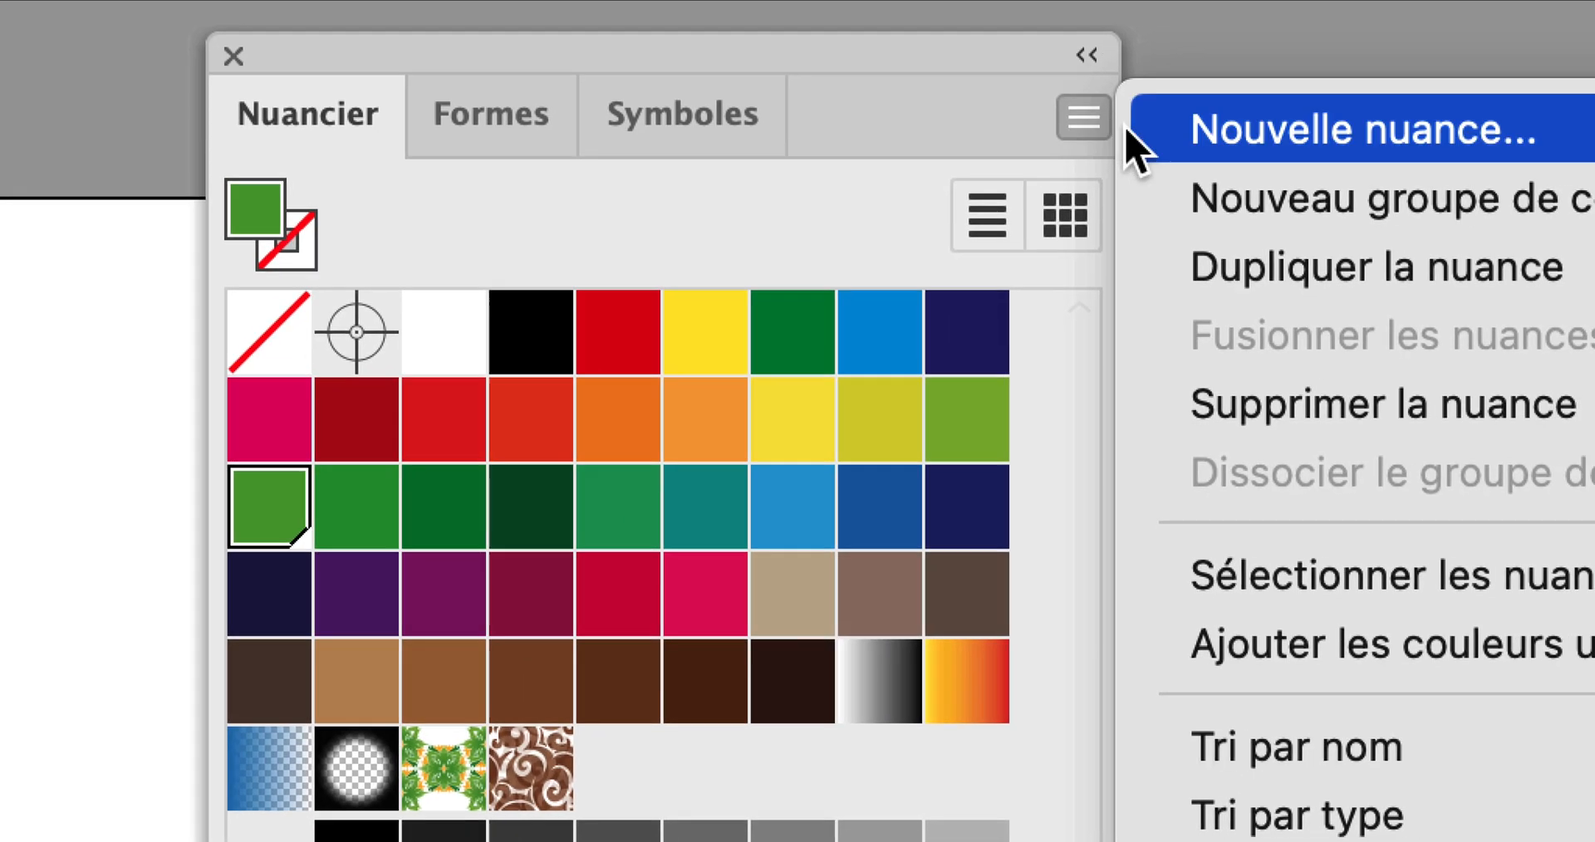
click(1213, 143)
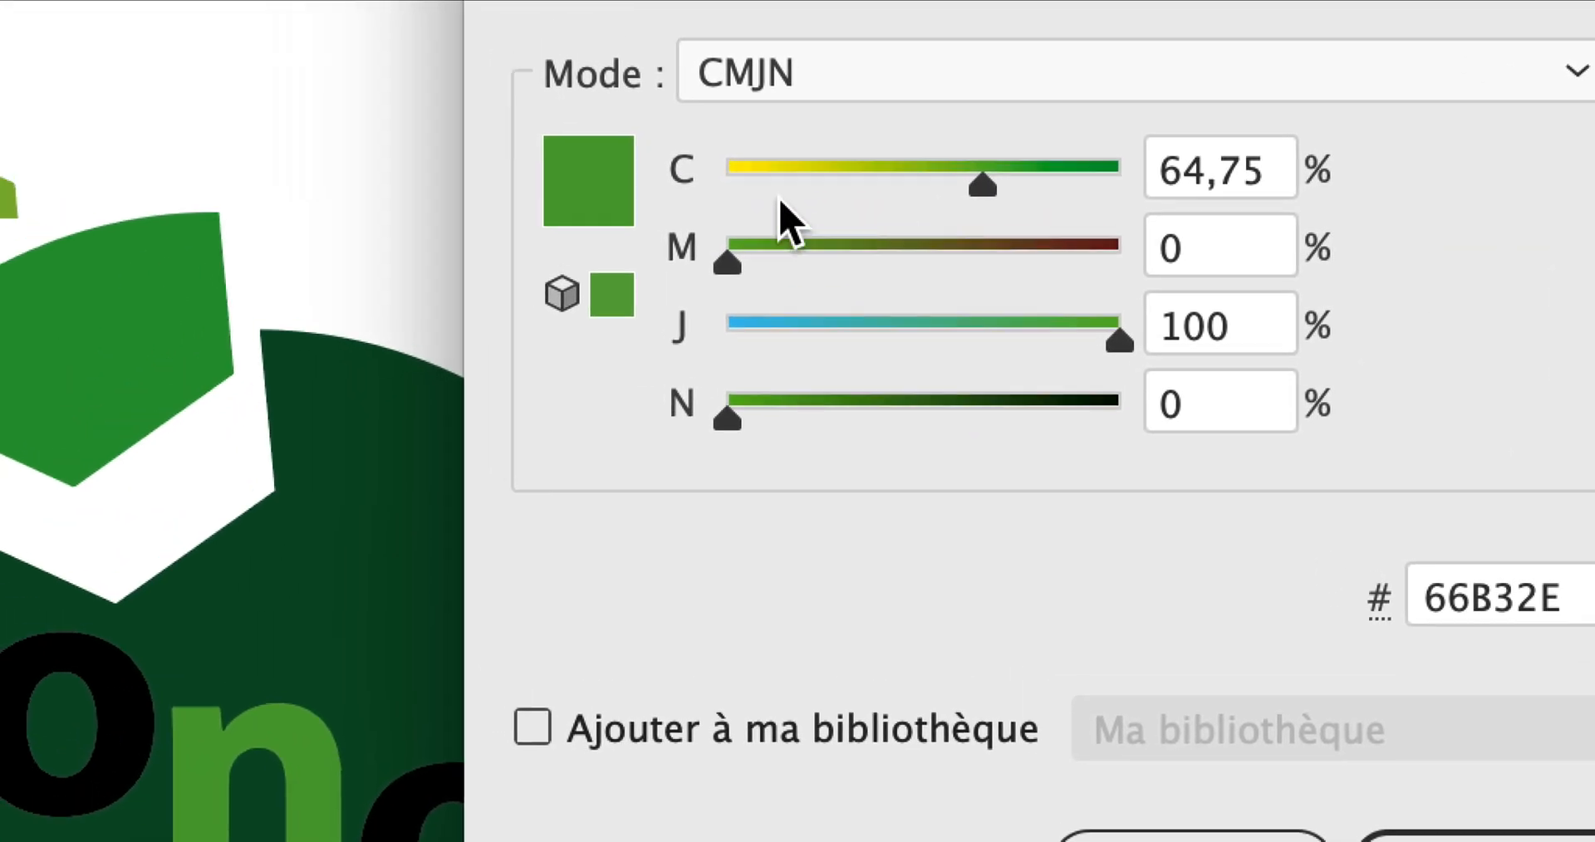
click(747, 67)
click(786, 310)
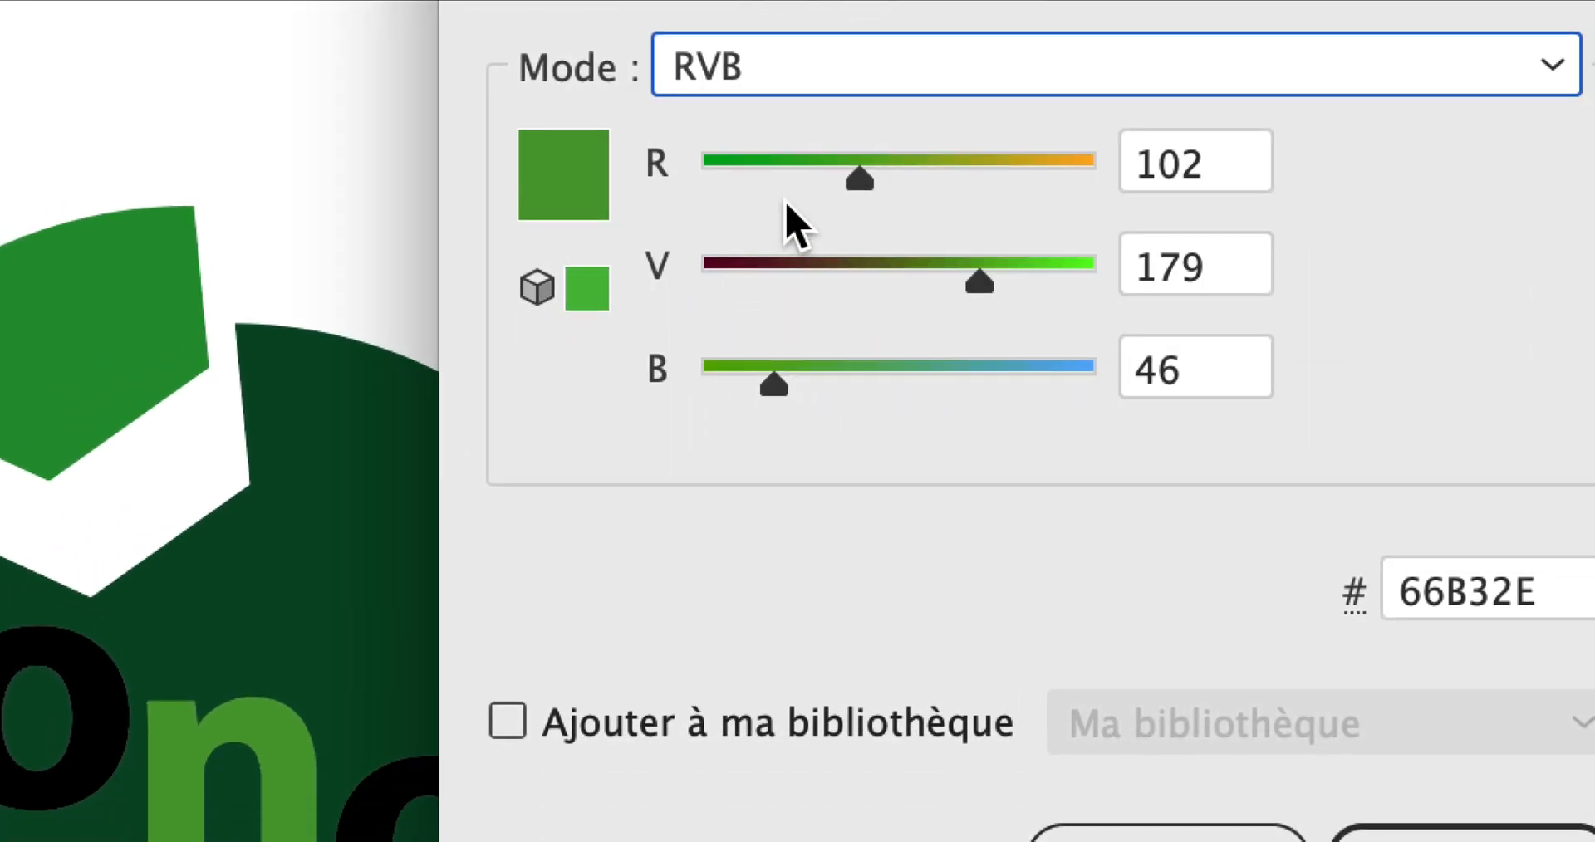
Step: Create the new swatch as a magenta with R 255, V at its minimum and B 255
drag(868, 274, 684, 284)
drag(762, 207, 1299, 240)
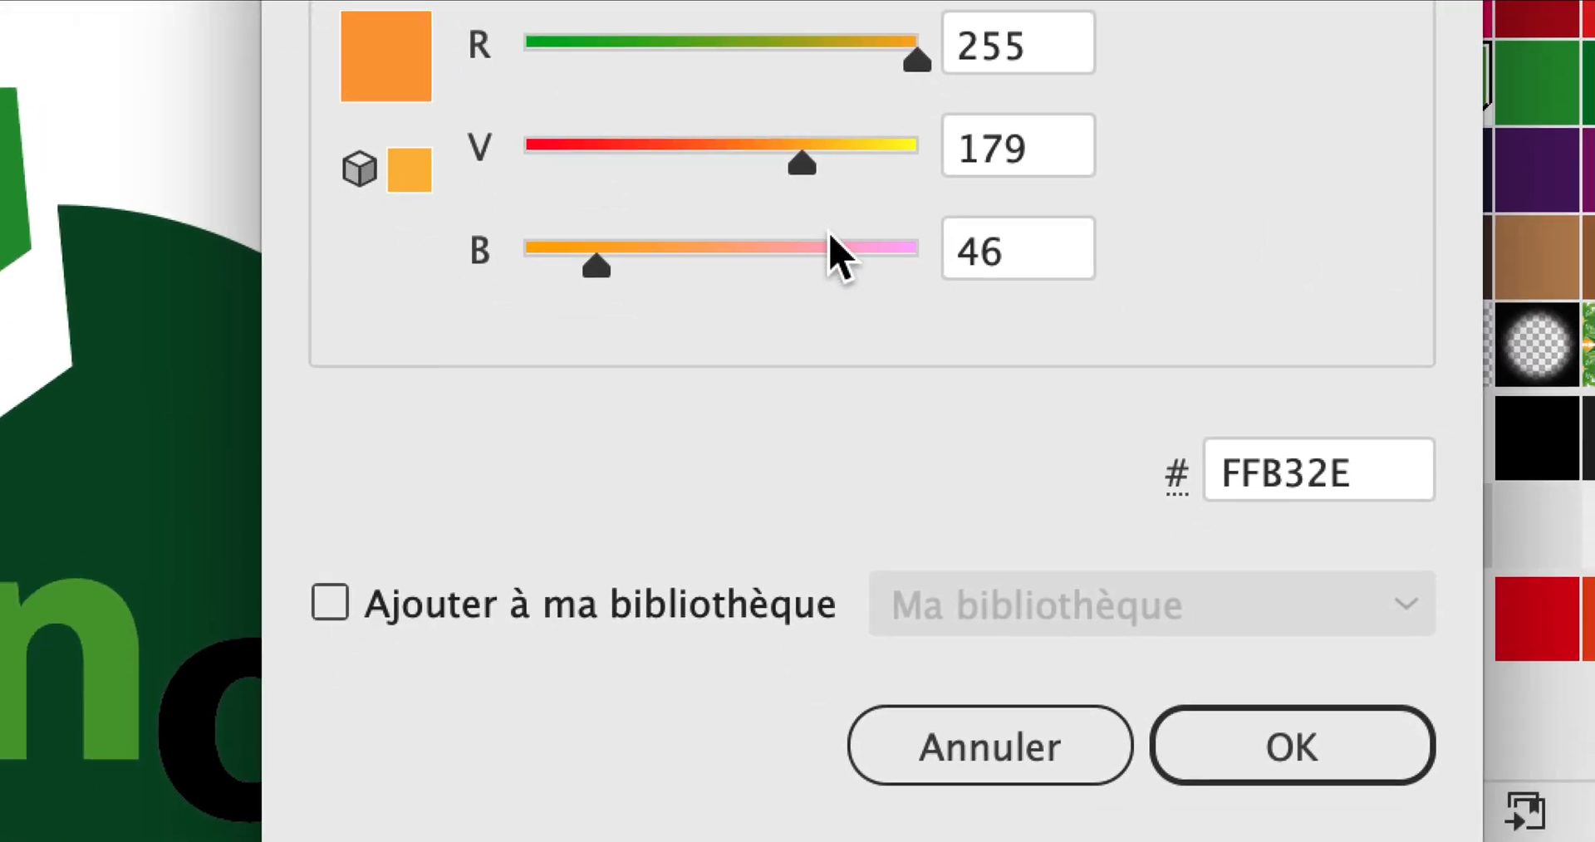
click(1188, 413)
drag(847, 233, 852, 234)
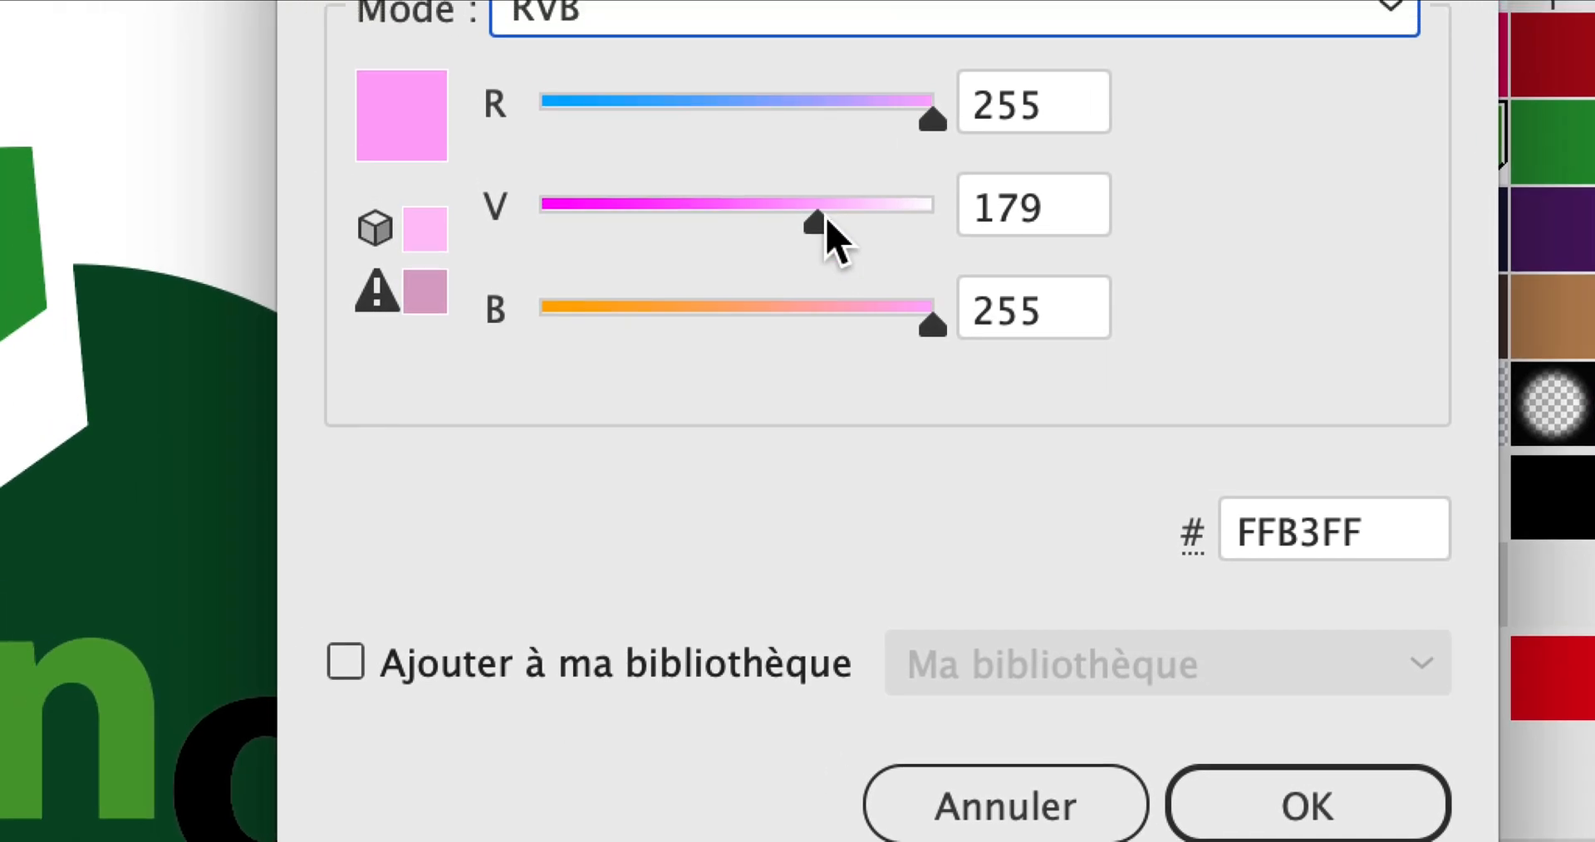
drag(743, 142, 711, 142)
drag(820, 215, 570, 214)
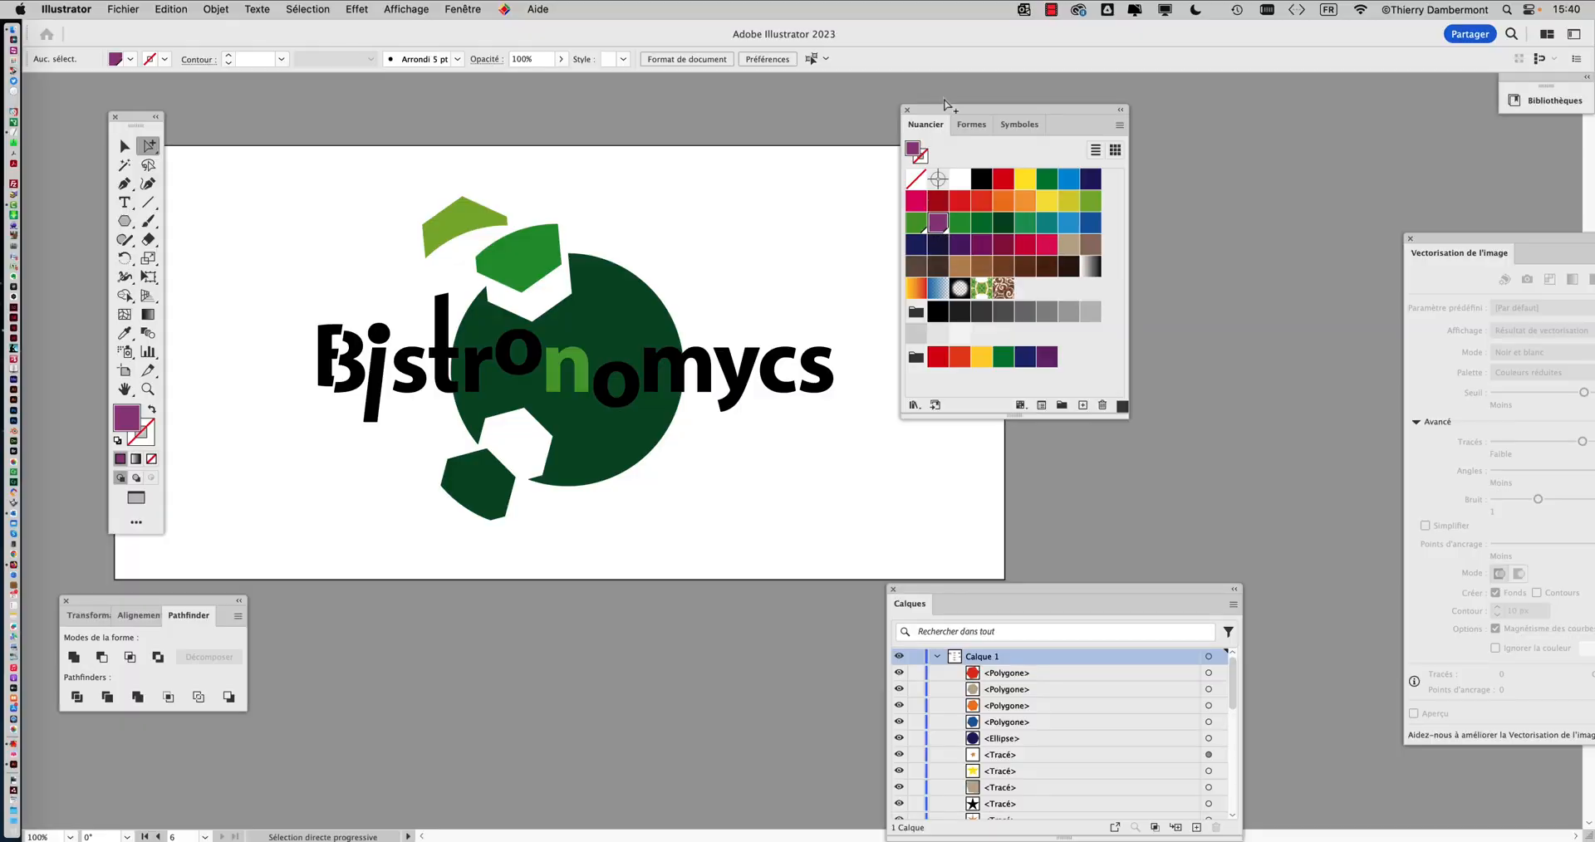
Step: Move the Nuancier panel off the artboard and reposition the document window beside it
drag(944, 103, 1077, 119)
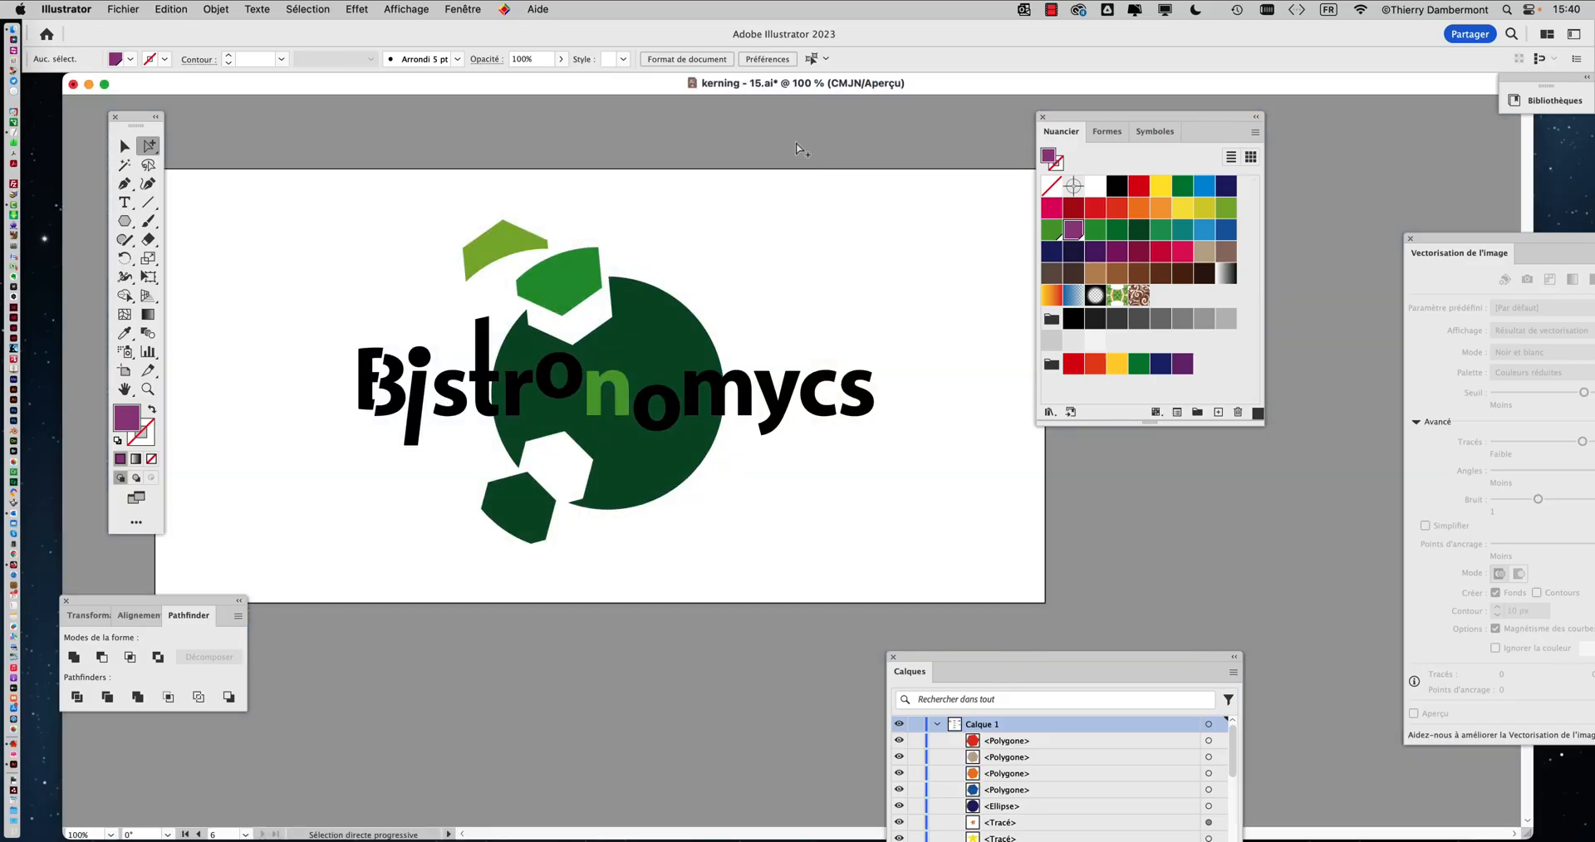
mouse_move(752, 89)
mouse_down()
mouse_move(1182, 397)
mouse_move(856, 108)
mouse_move(712, 93)
mouse_move(758, 93)
mouse_up()
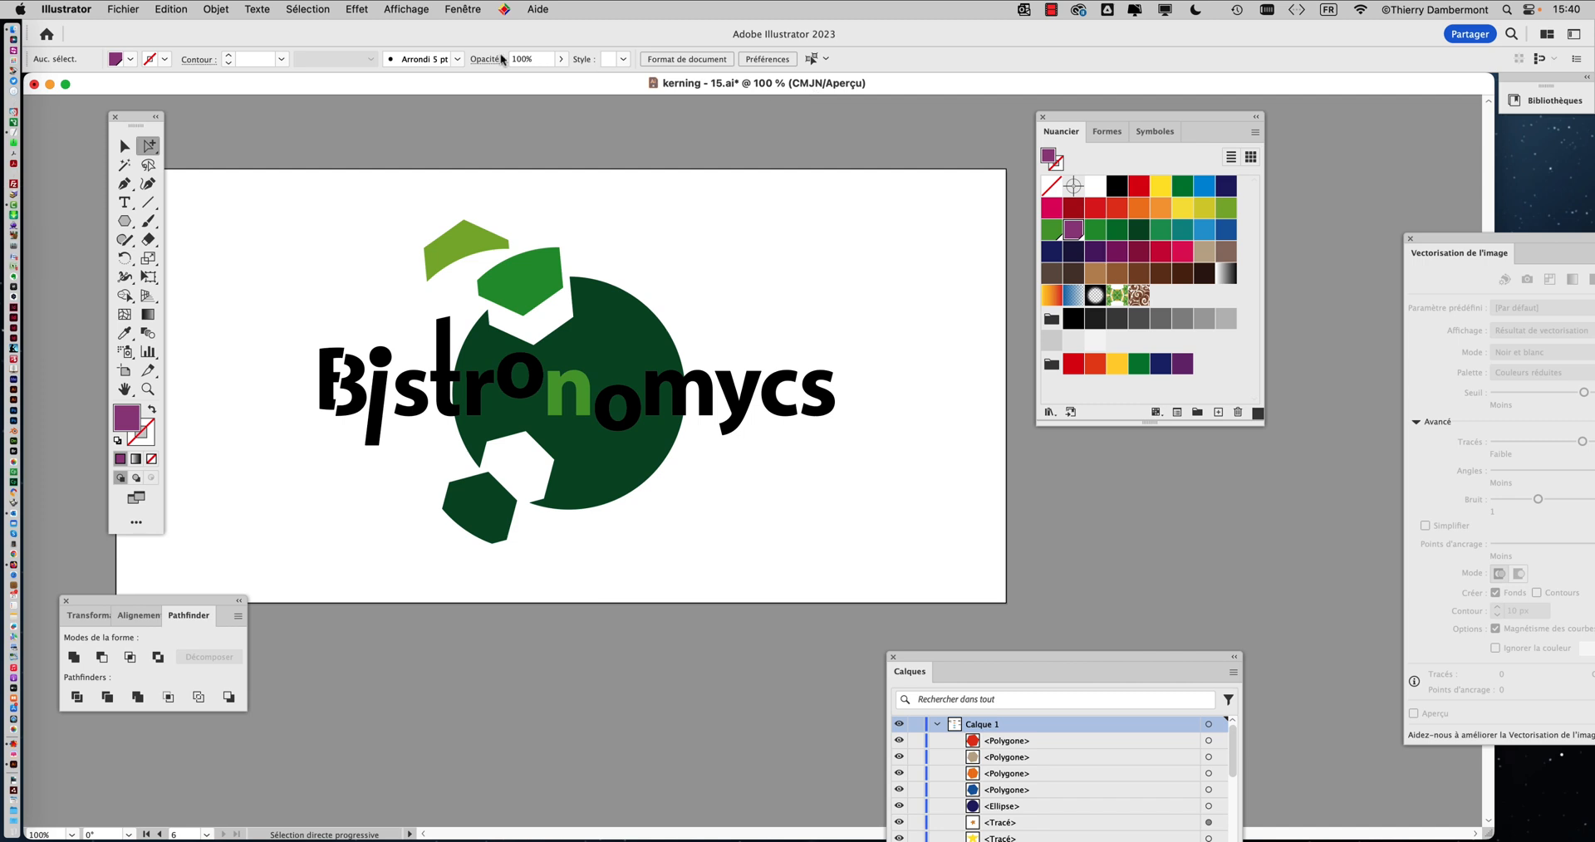
click(154, 10)
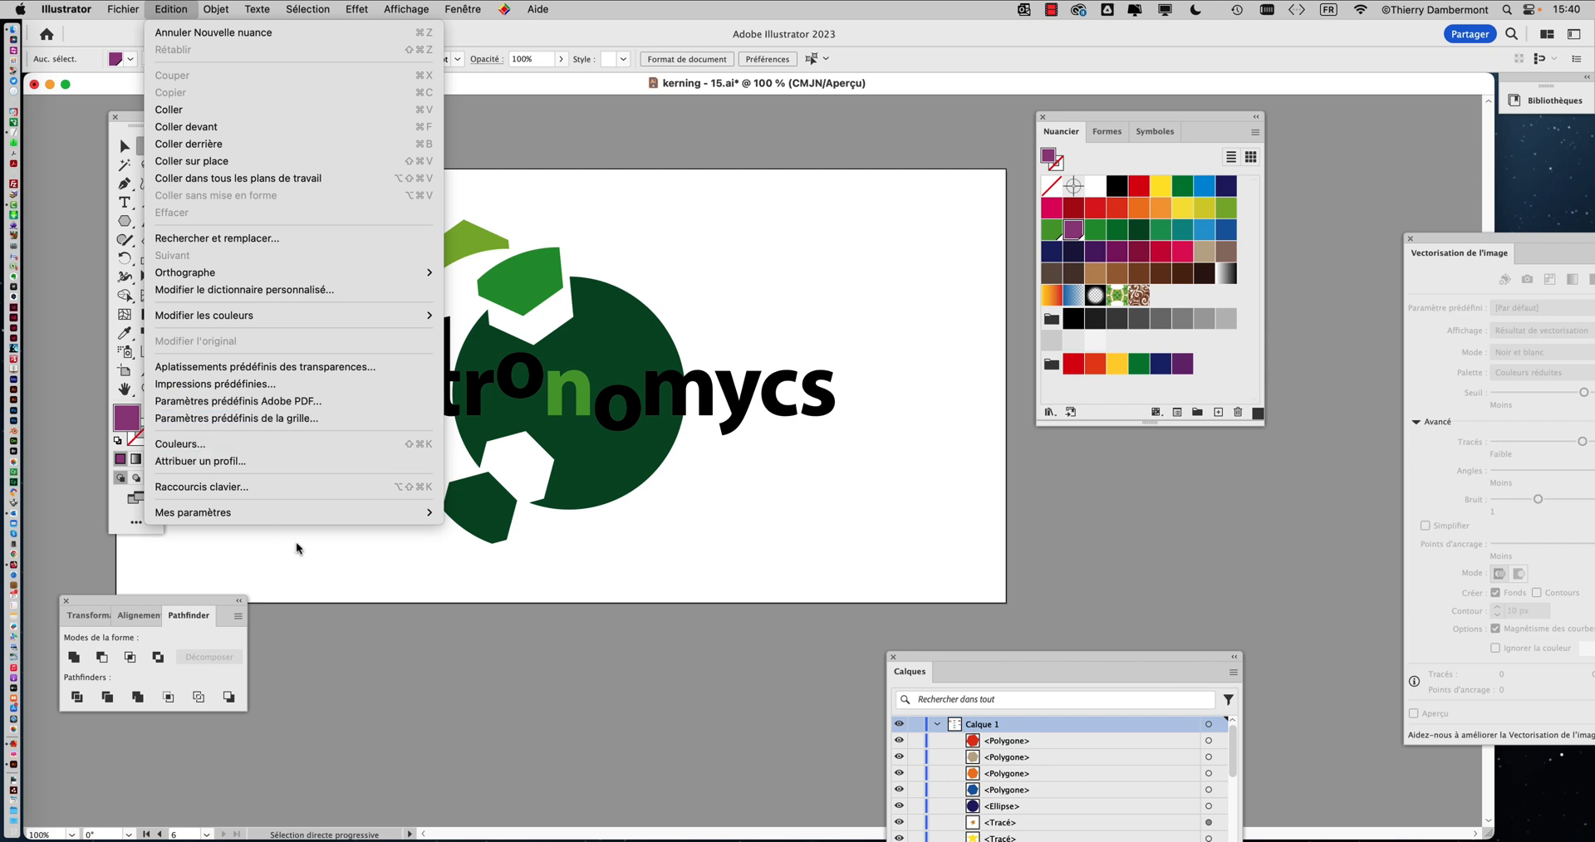
click(381, 607)
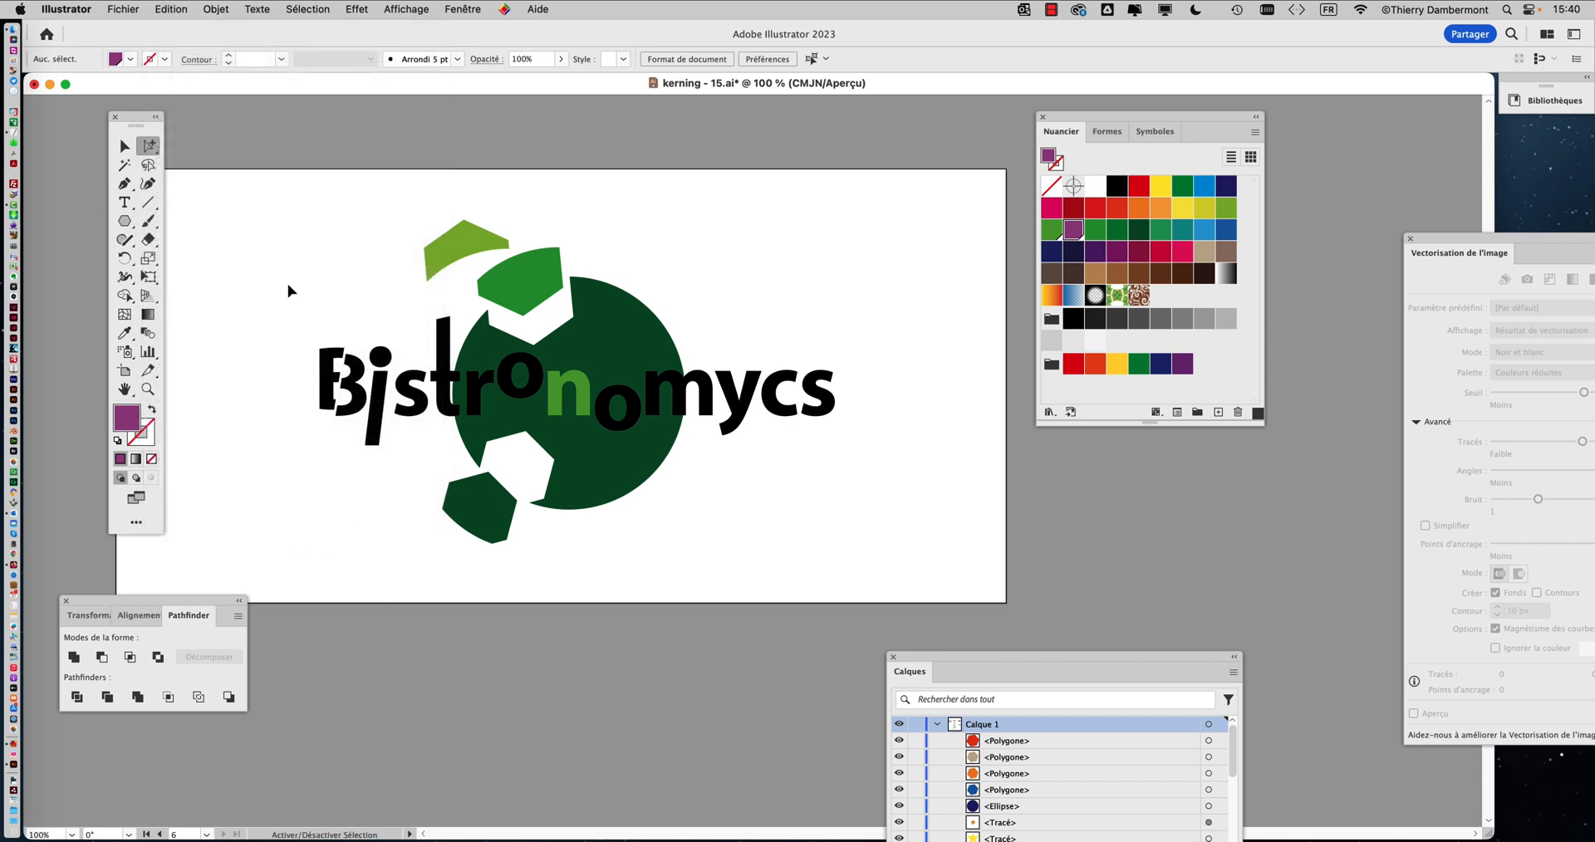
Step: Switch the document's colour mode to RVB
click(138, 8)
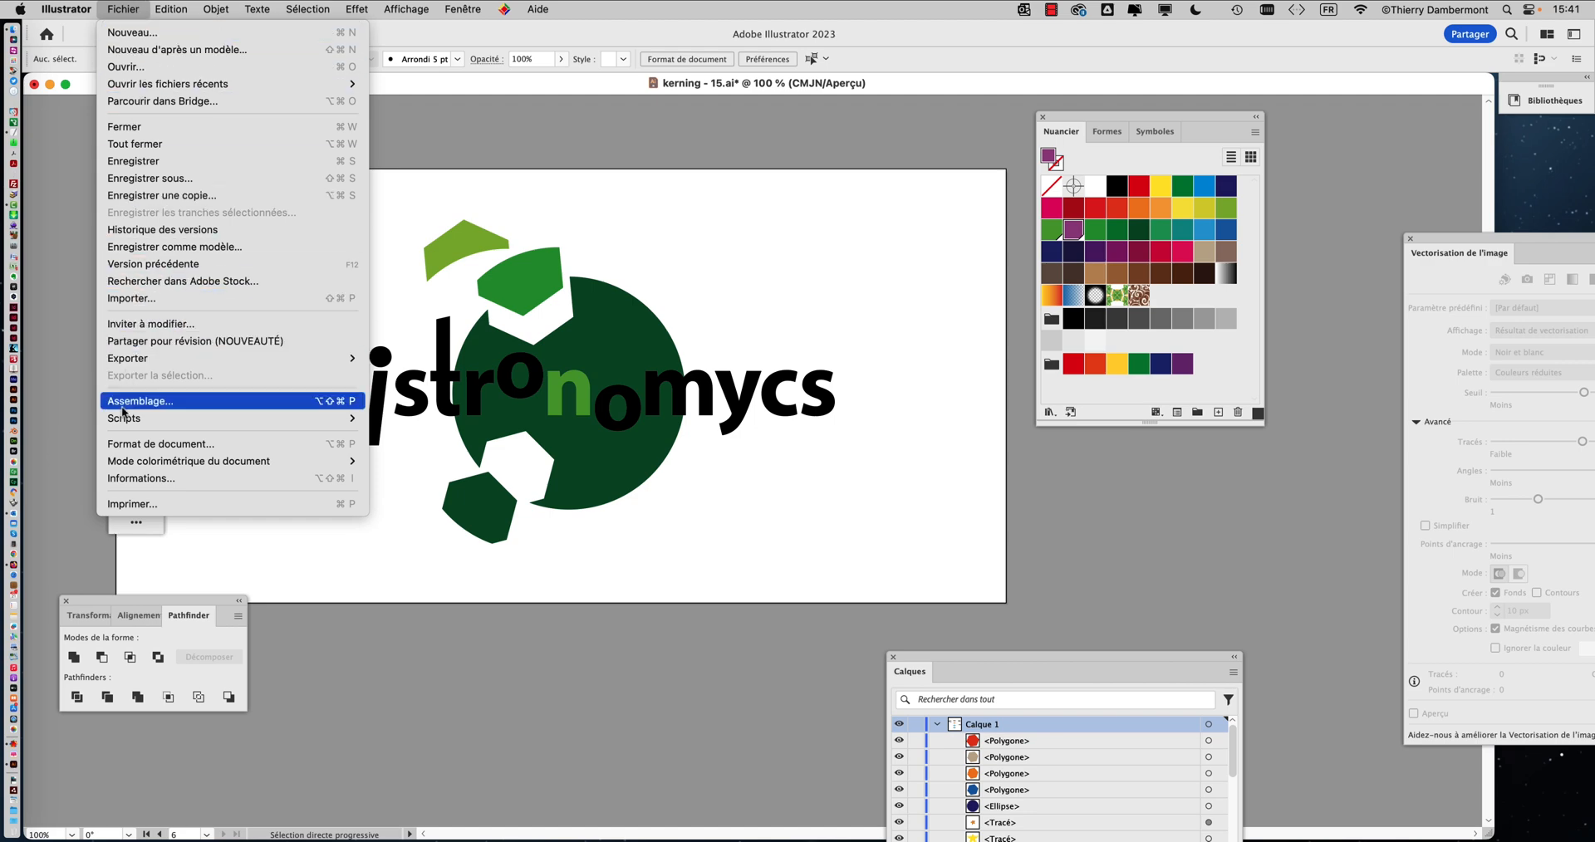
mouse_move(123, 463)
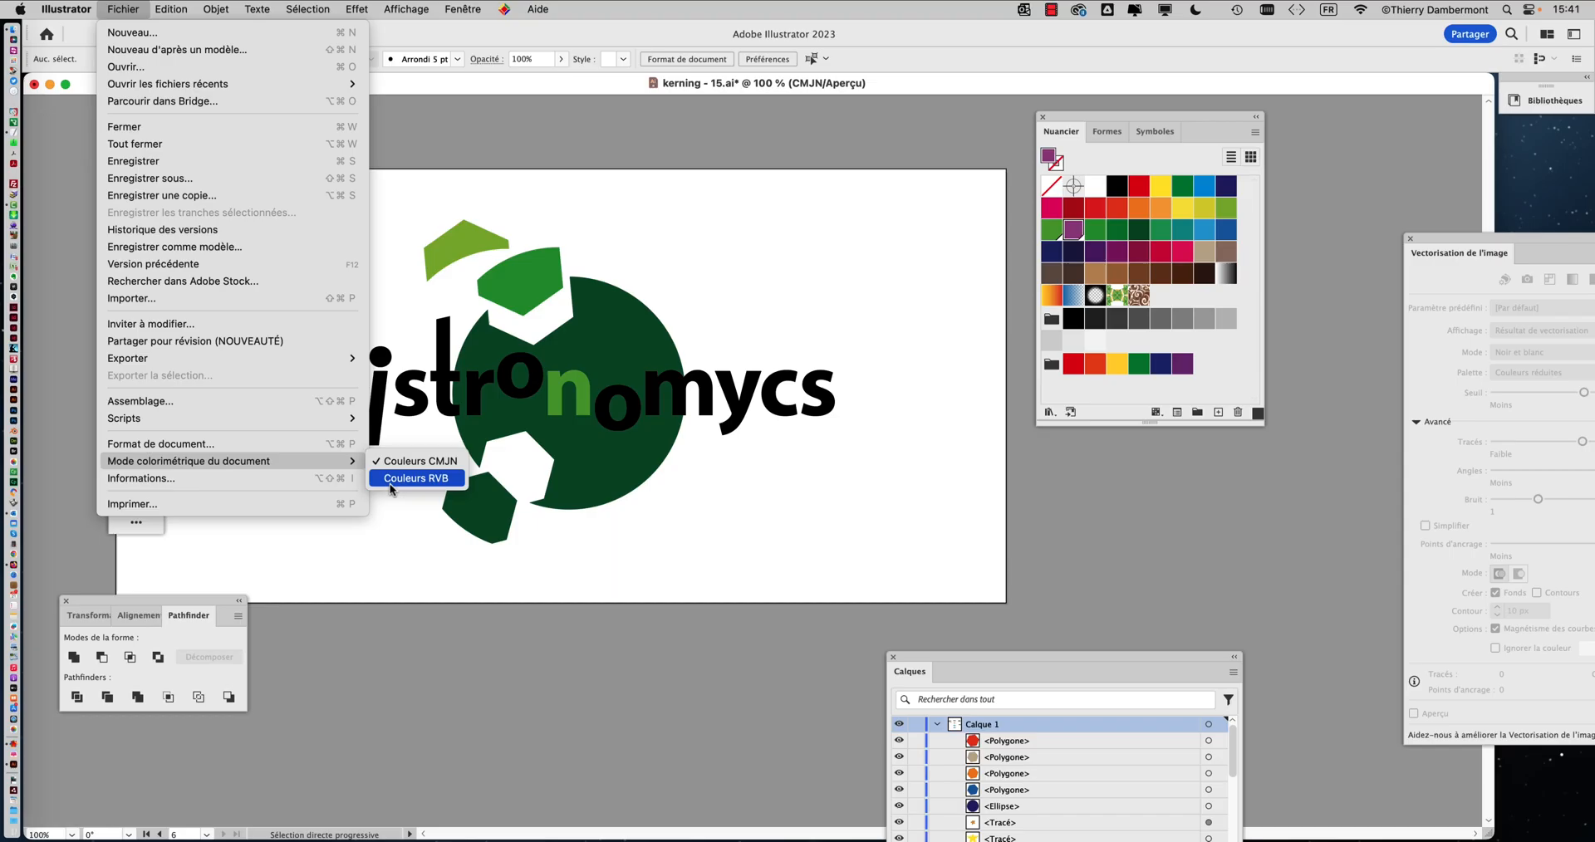
click(391, 480)
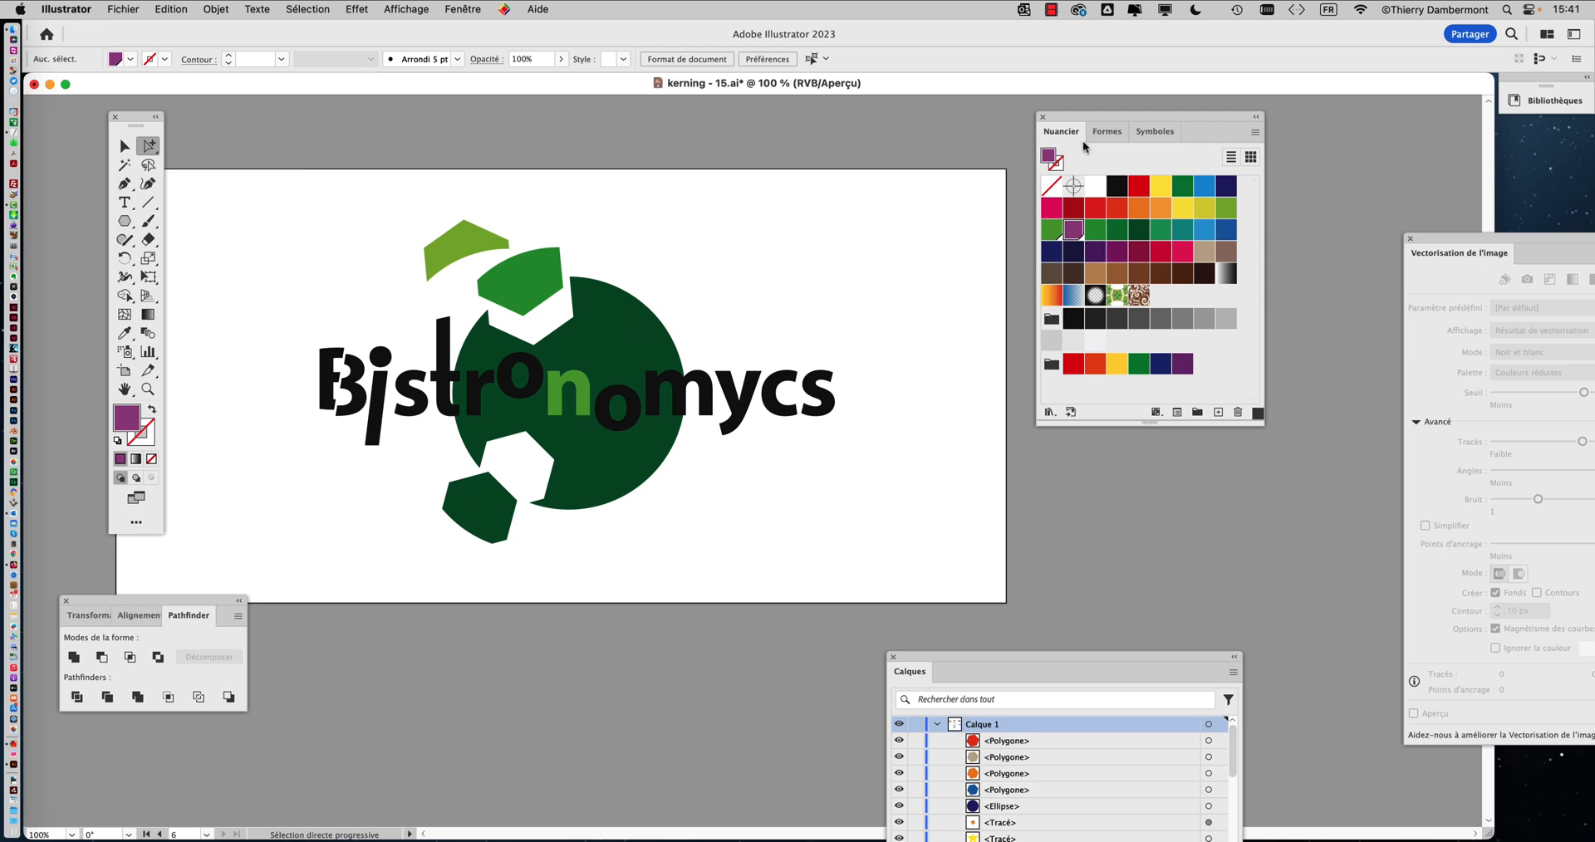
Step: Bring the Nuancier panel closer and redefine the green global swatch "R=0 V=255 B=0" as R 0, V 255, B 0
drag(1069, 122, 956, 121)
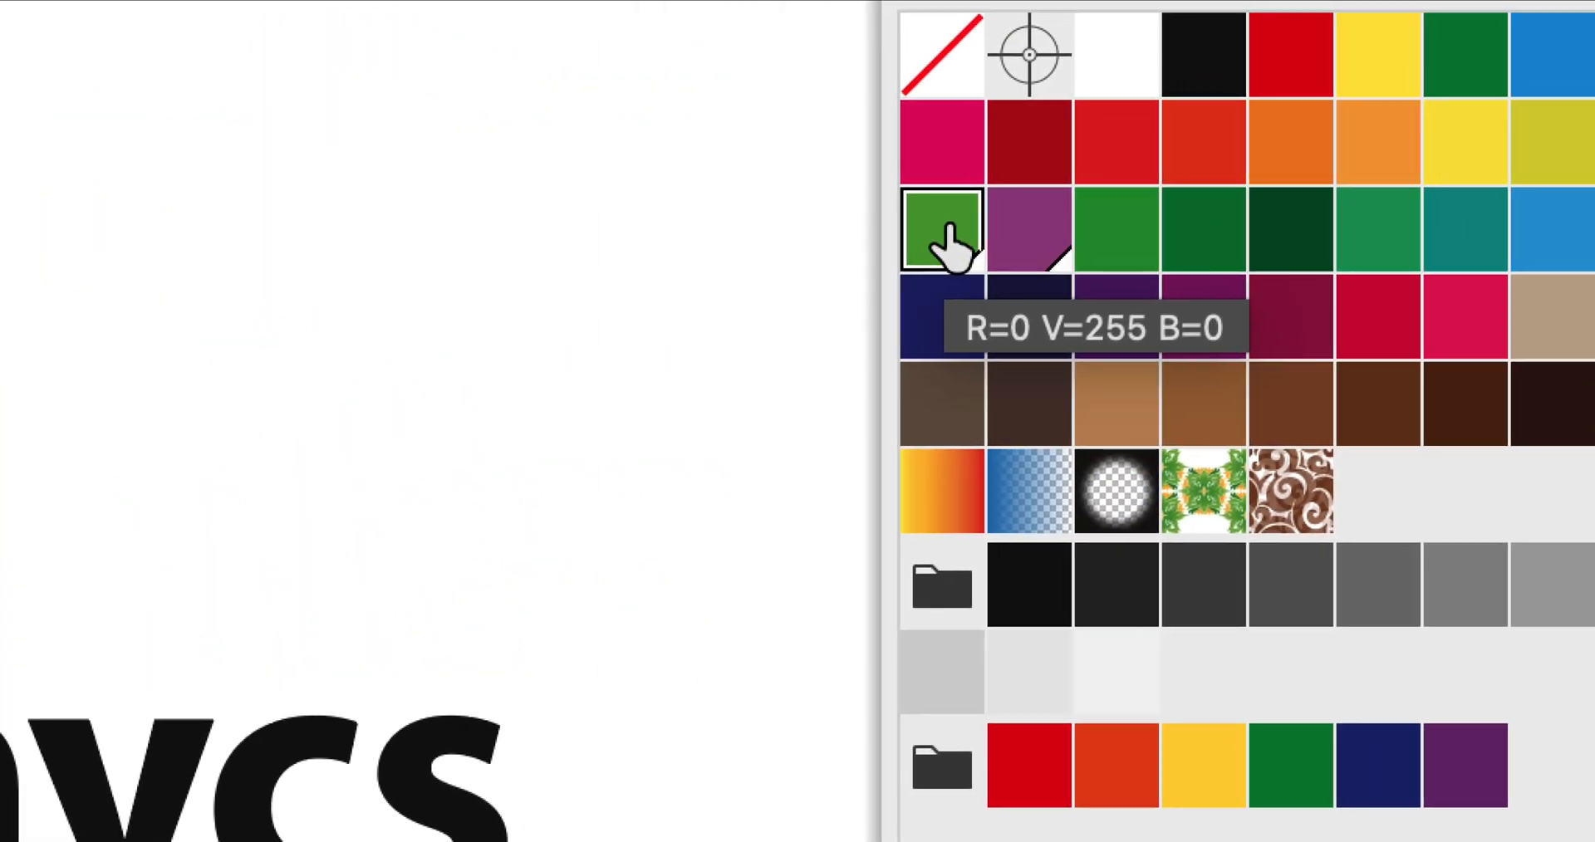
double_click(946, 244)
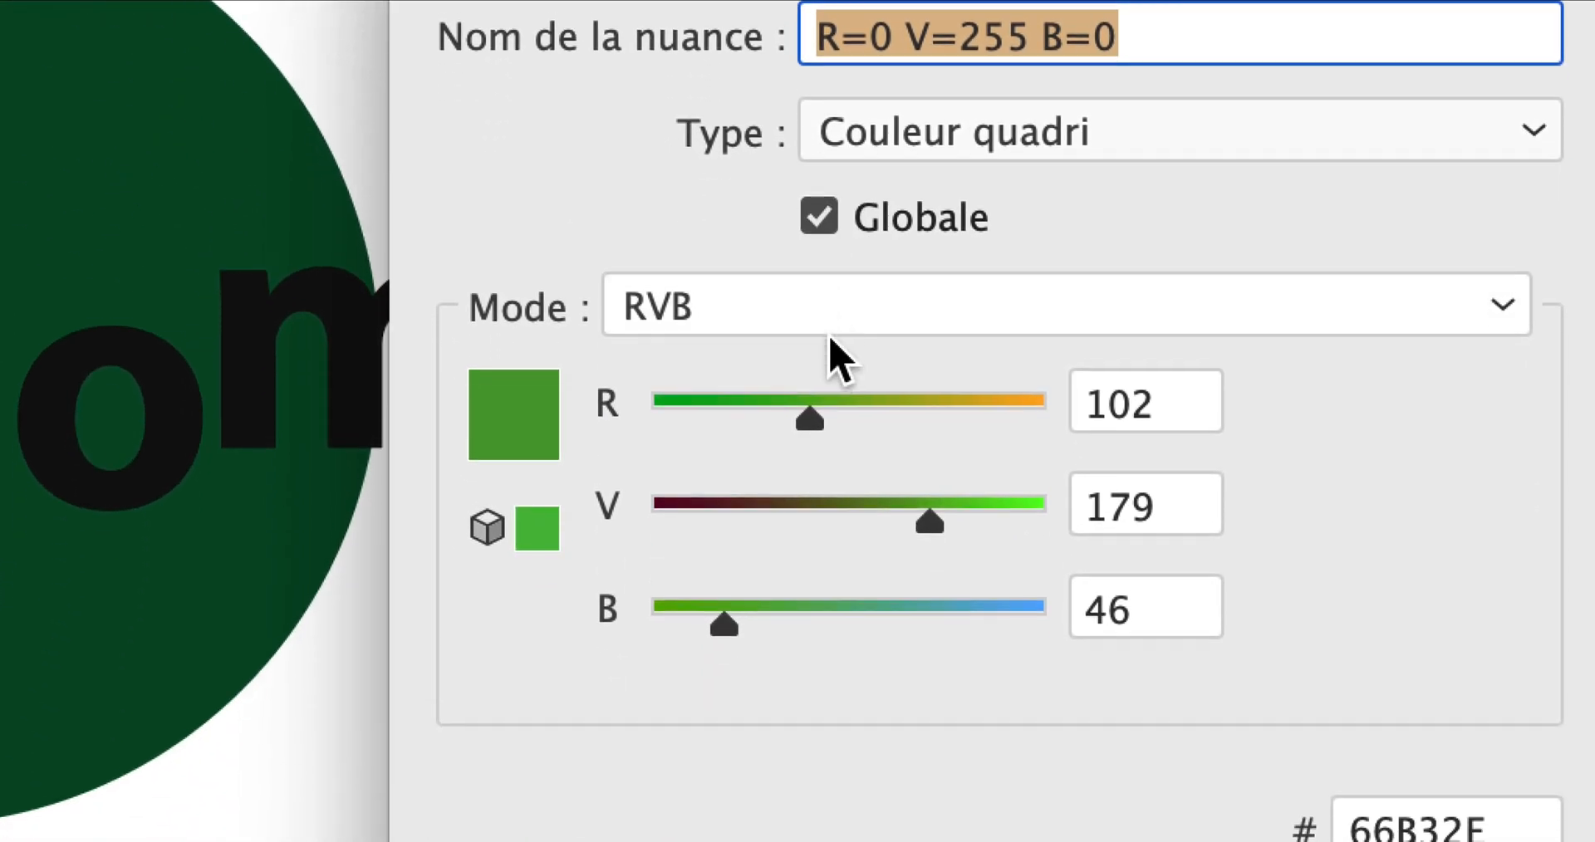
drag(826, 365, 667, 366)
drag(737, 573, 708, 576)
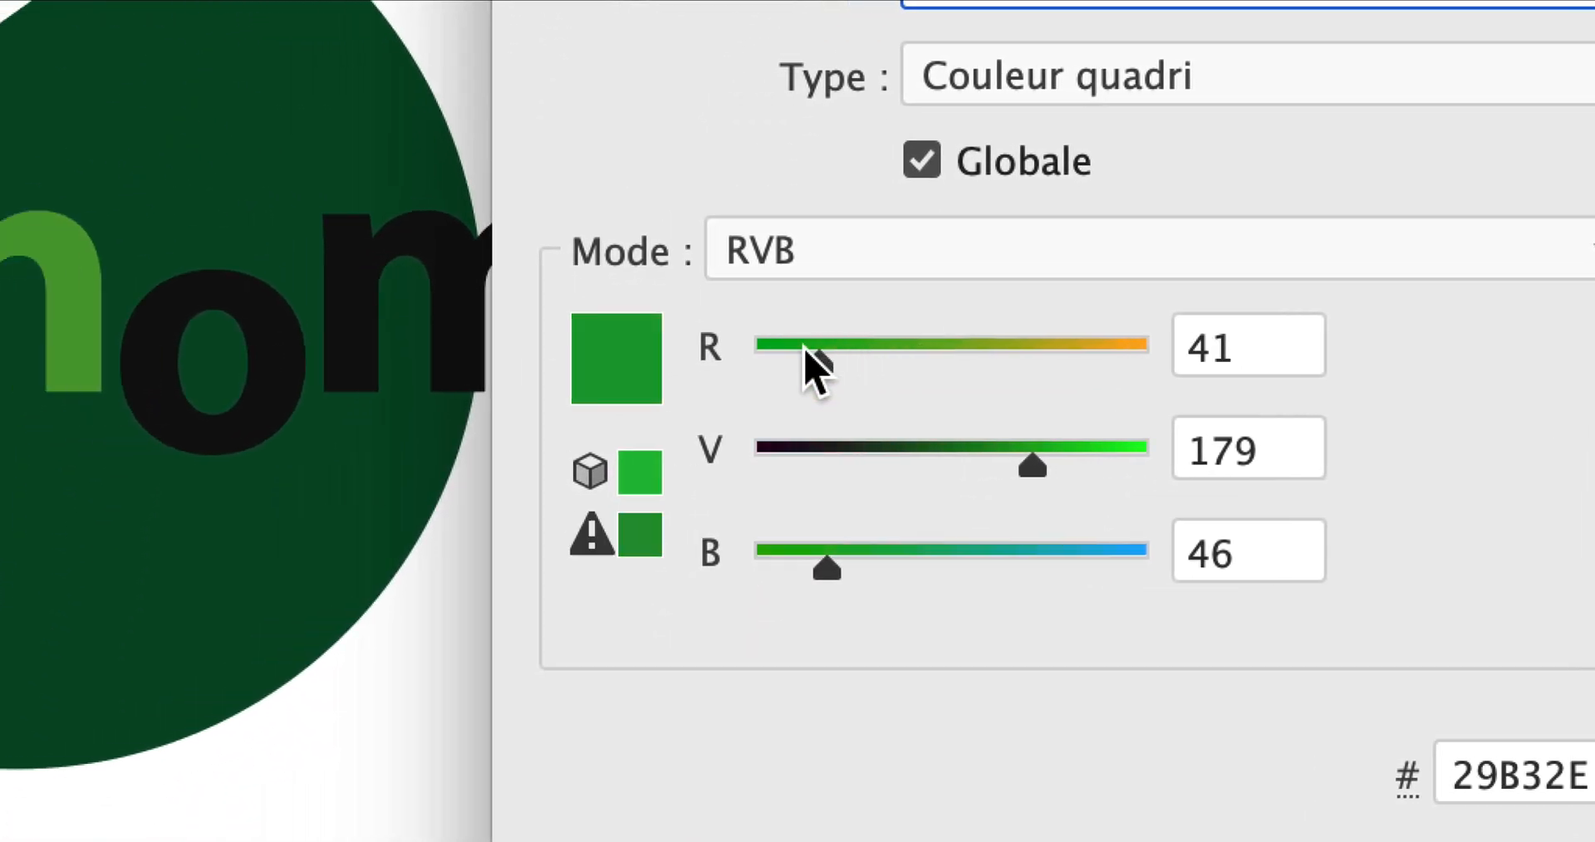
drag(800, 394, 761, 393)
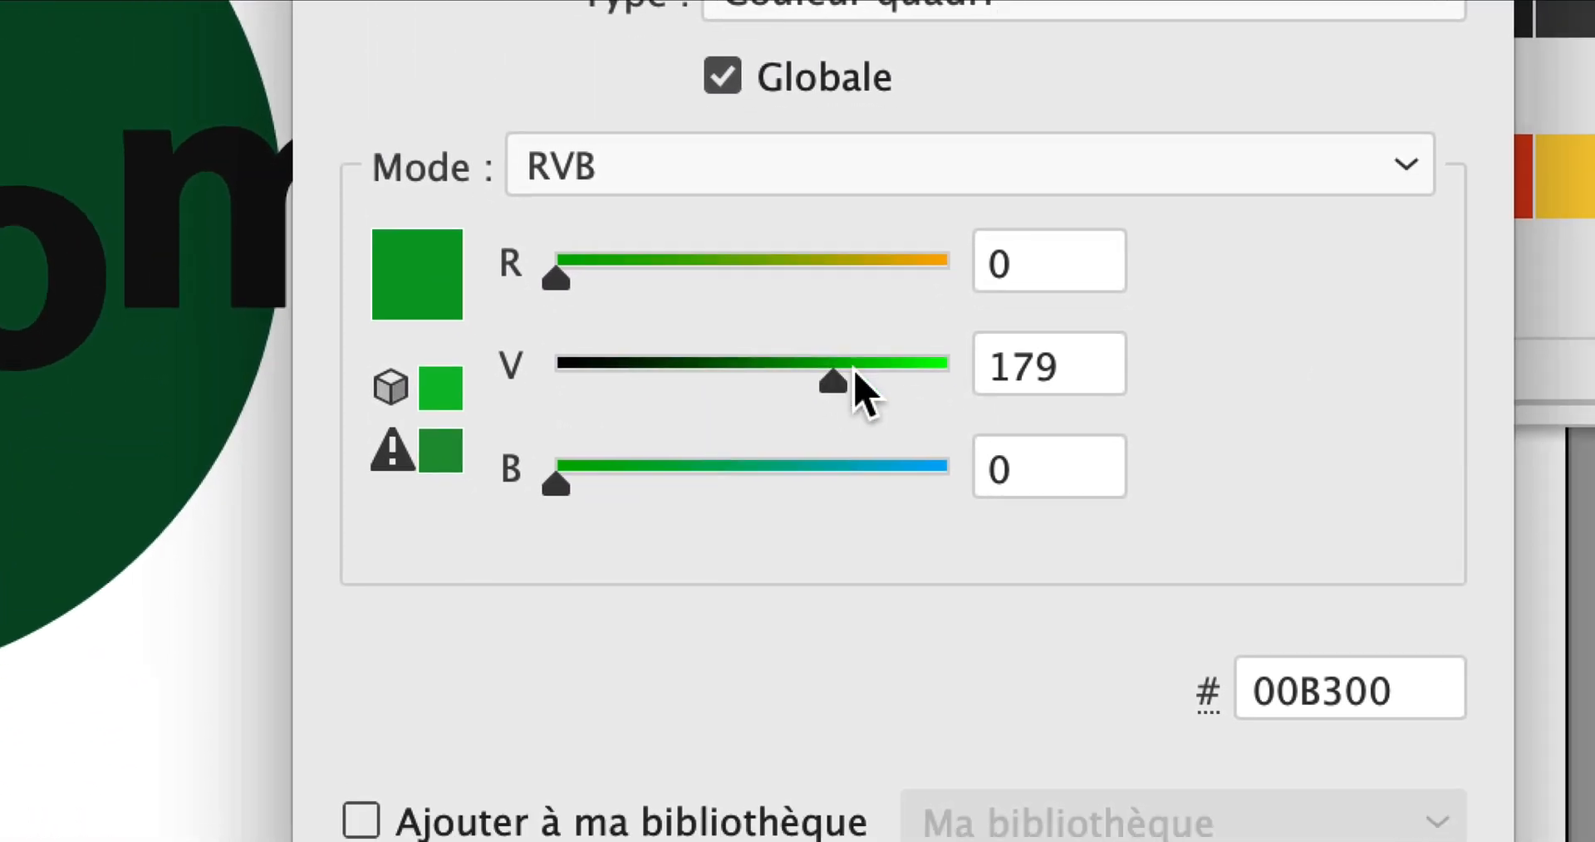
drag(1048, 285, 1163, 283)
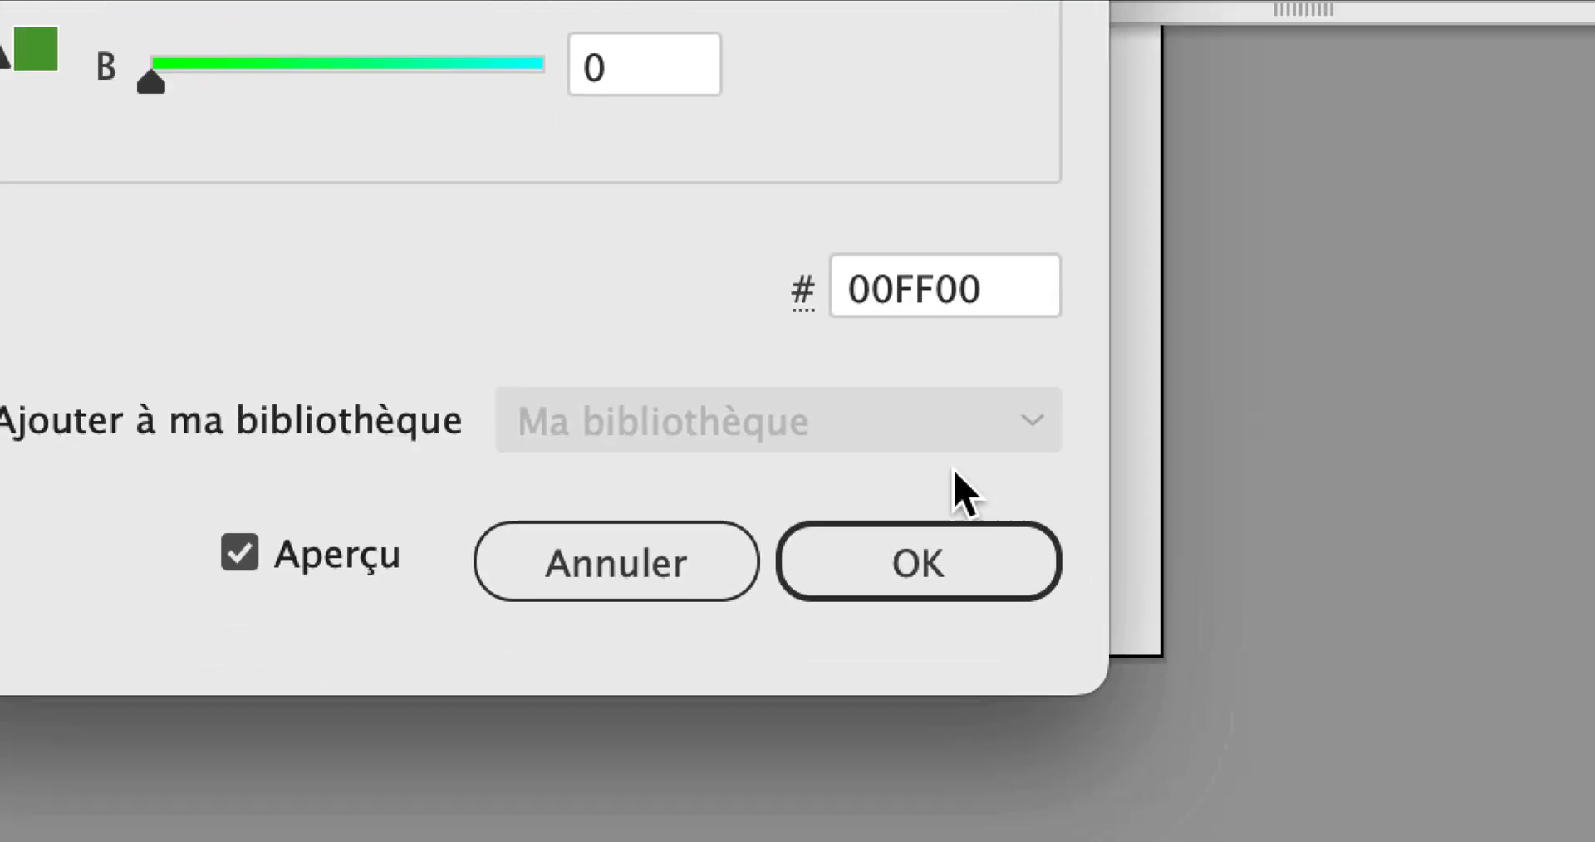
click(979, 573)
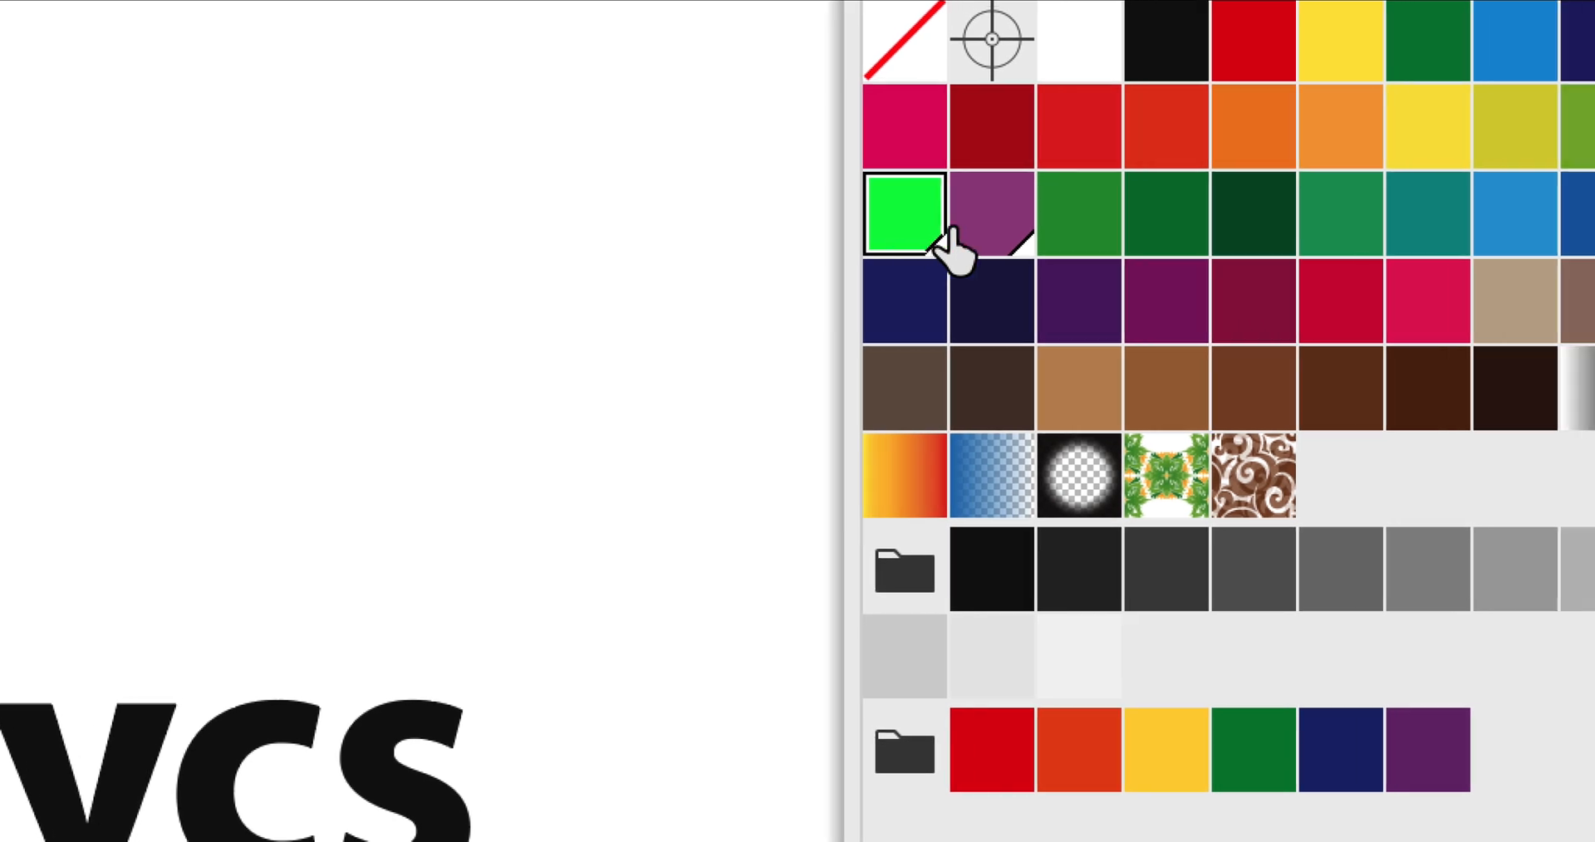
Step: Redefine the purple global swatch beside the bright green one as R 255, V 0, B 255
click(967, 242)
double_click(967, 242)
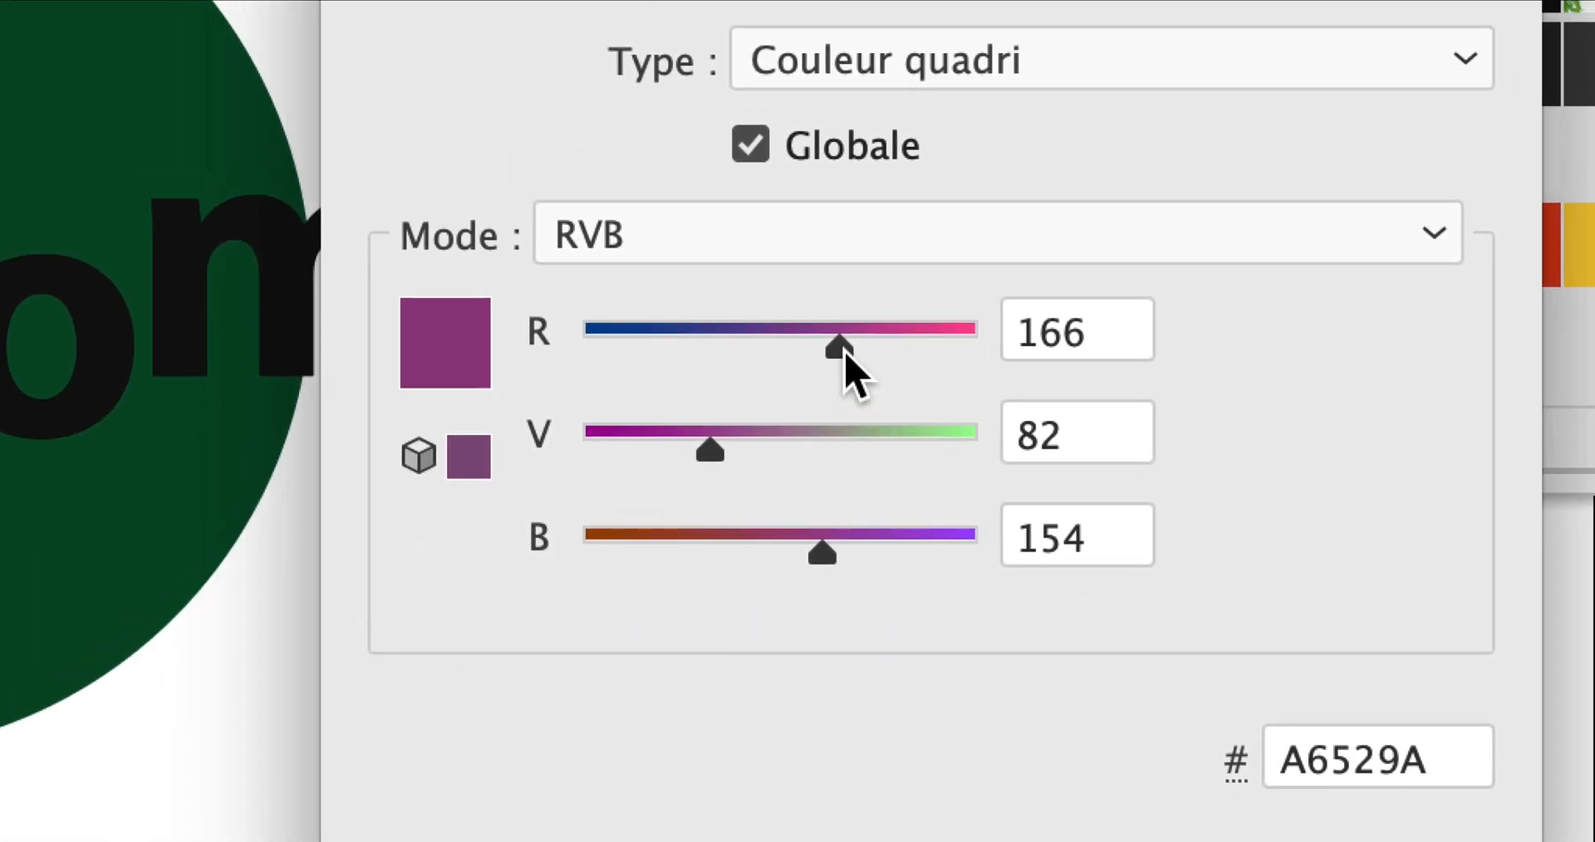
drag(848, 357, 993, 372)
drag(706, 562, 886, 554)
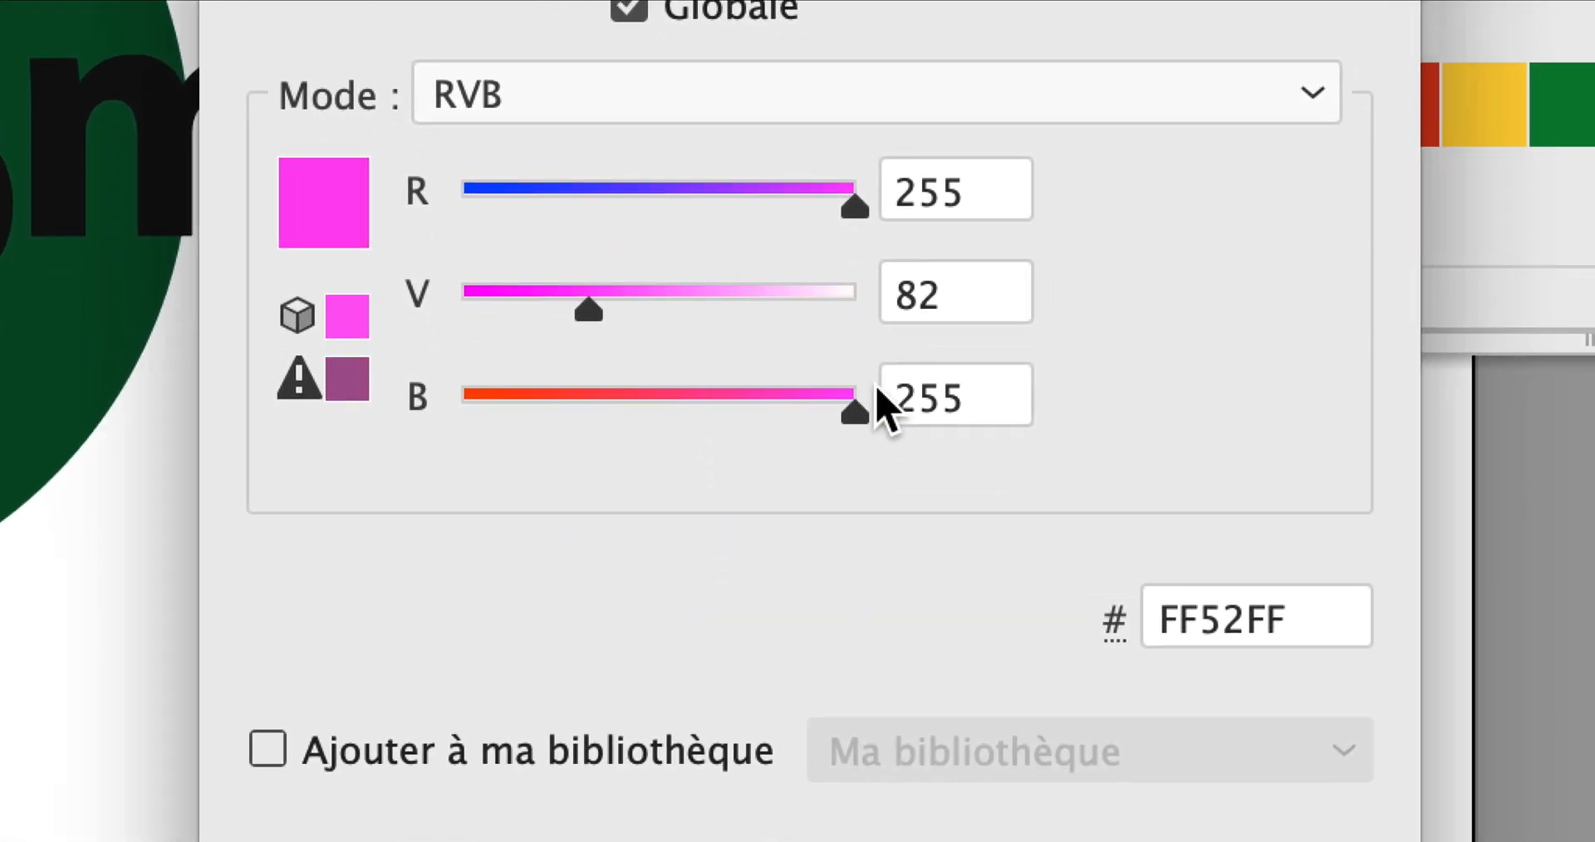
drag(601, 462, 420, 456)
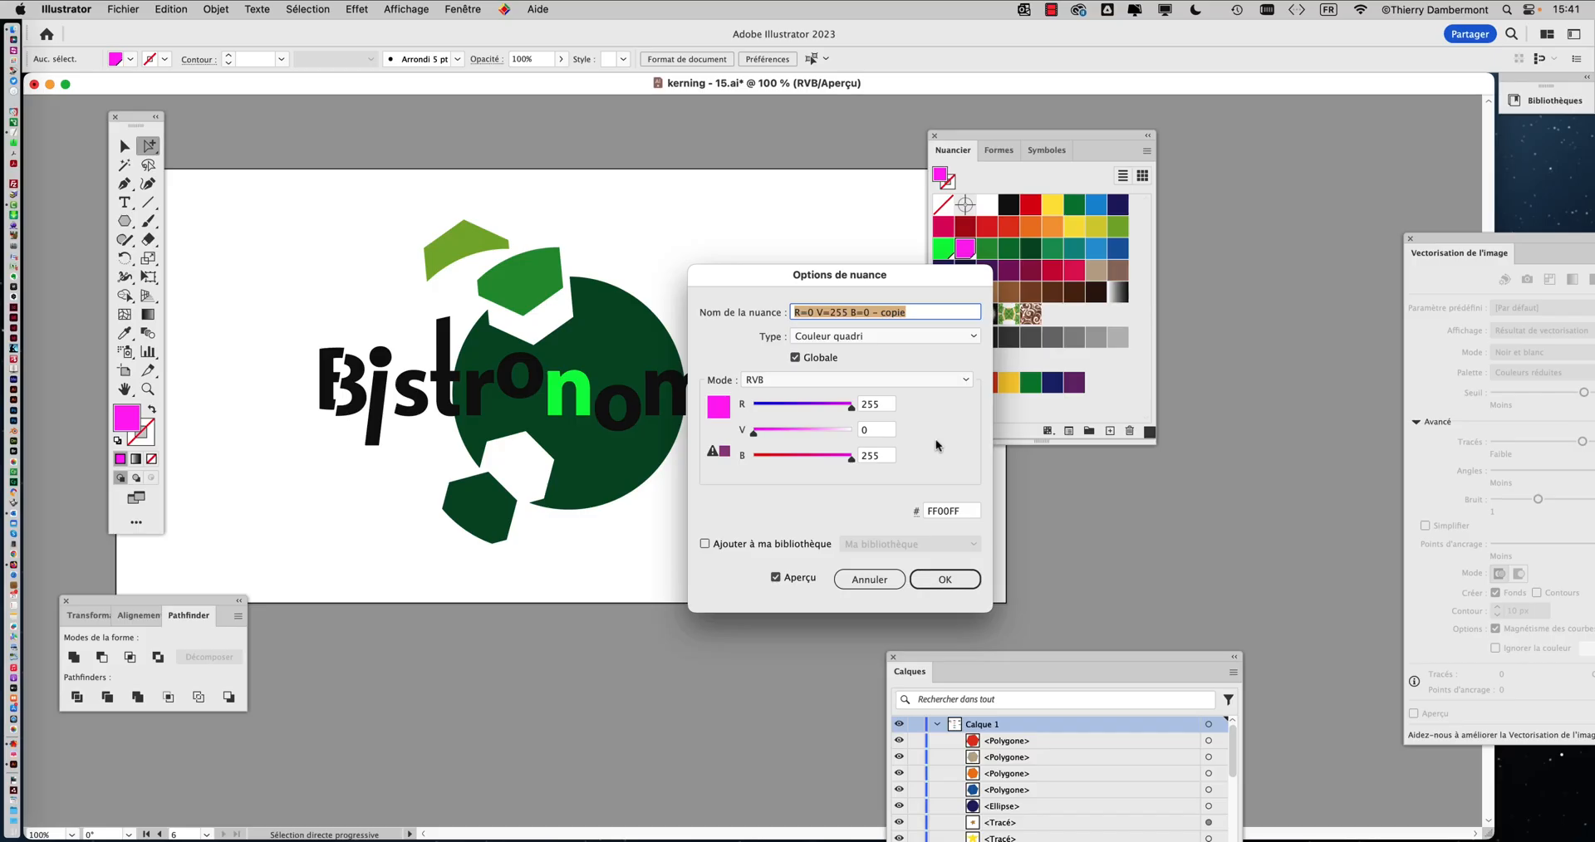
click(941, 579)
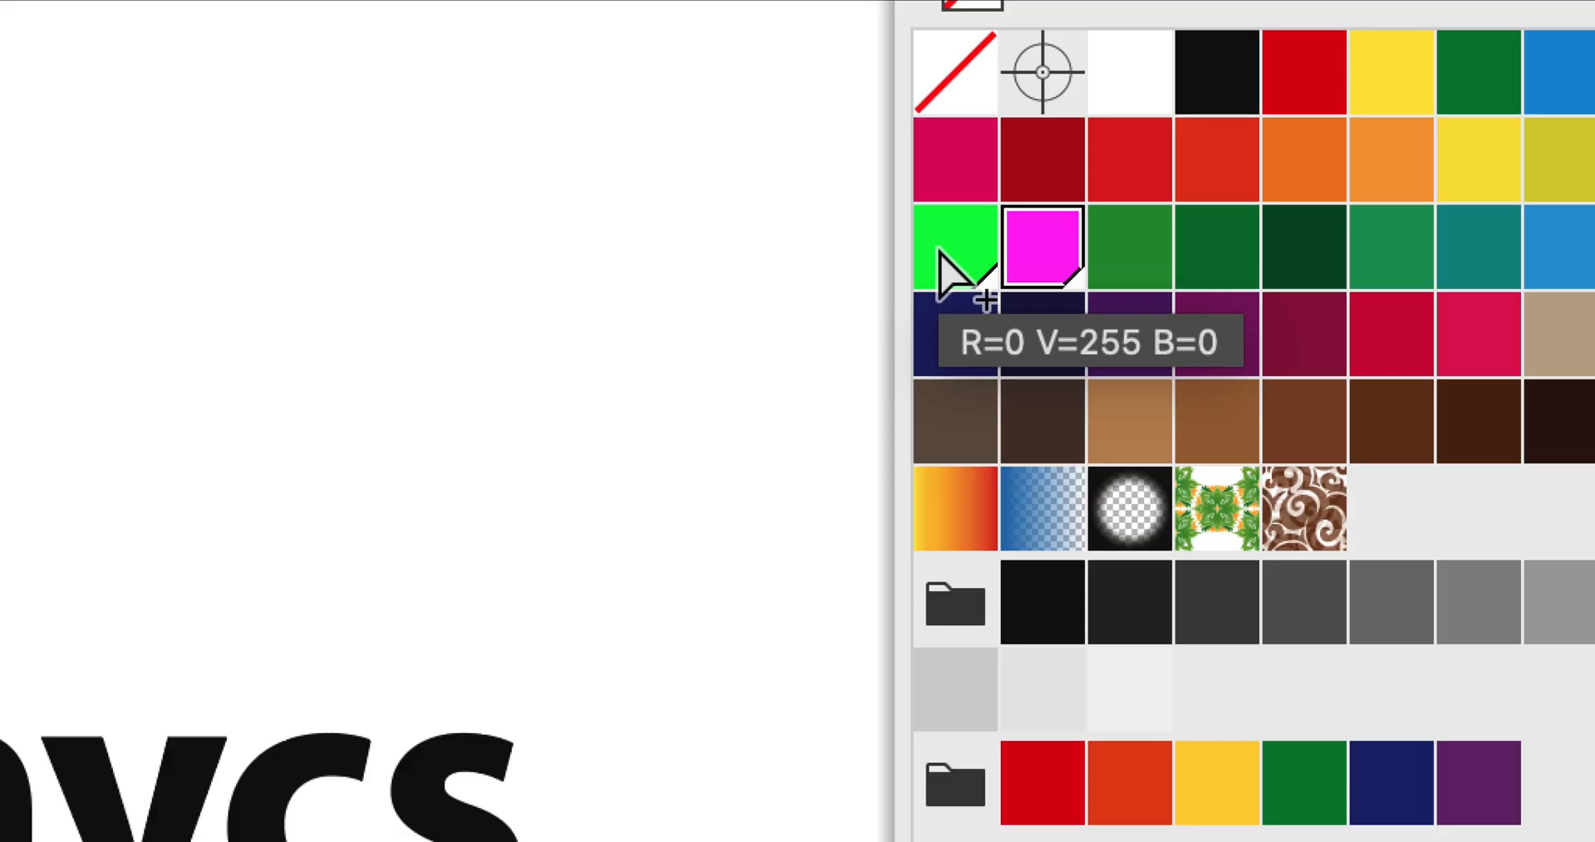
Step: Fill the logo's letter "m" with the bright green swatch and the letter "t" with the magenta swatch
drag(938, 262, 757, 372)
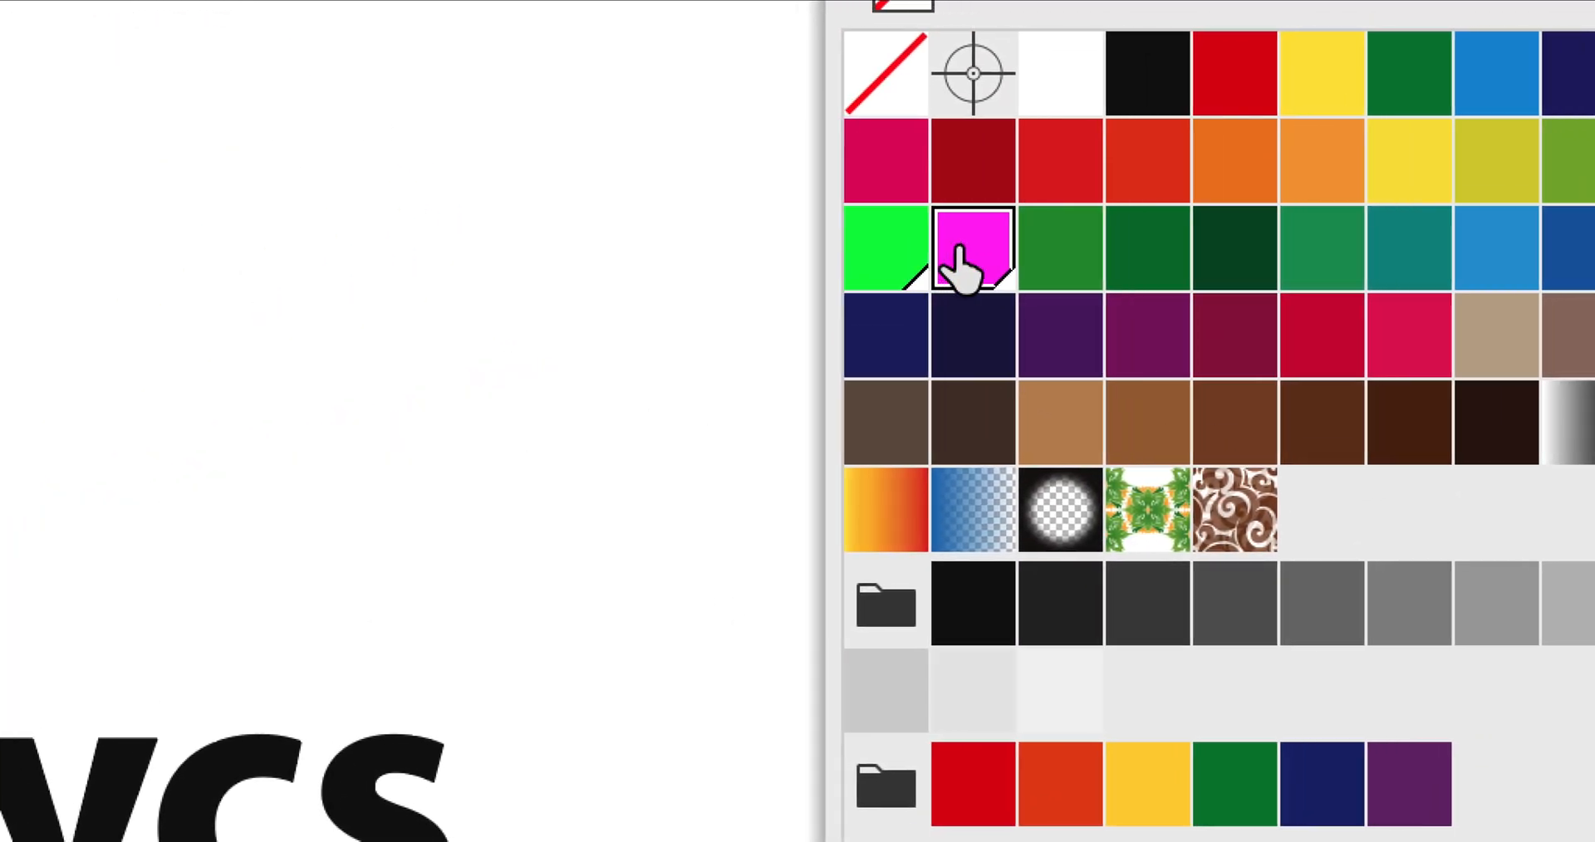
drag(960, 249, 546, 355)
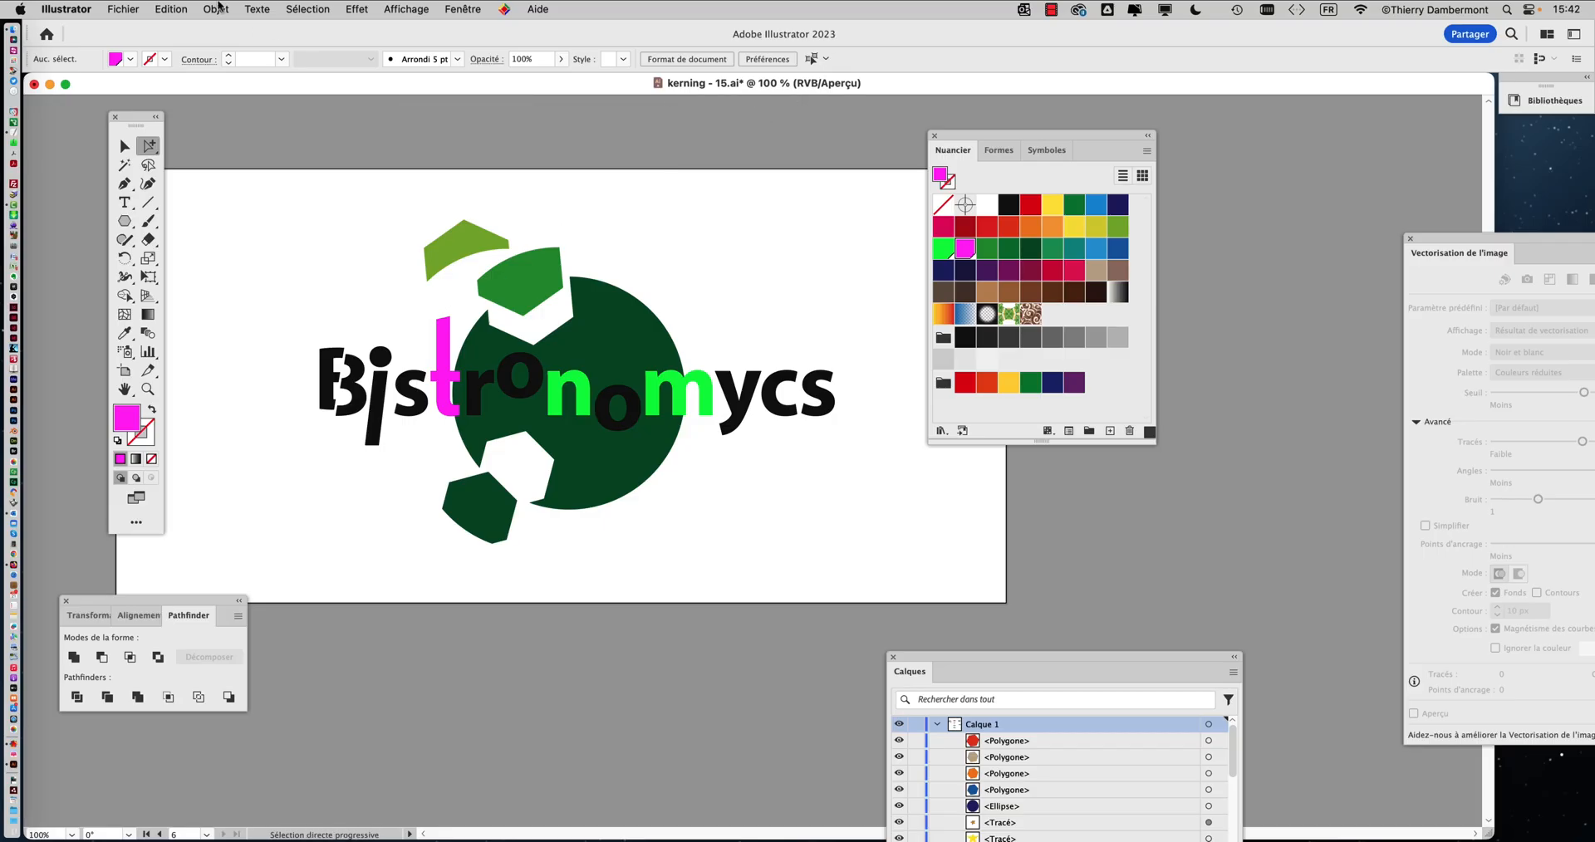
click(123, 8)
mouse_move(316, 461)
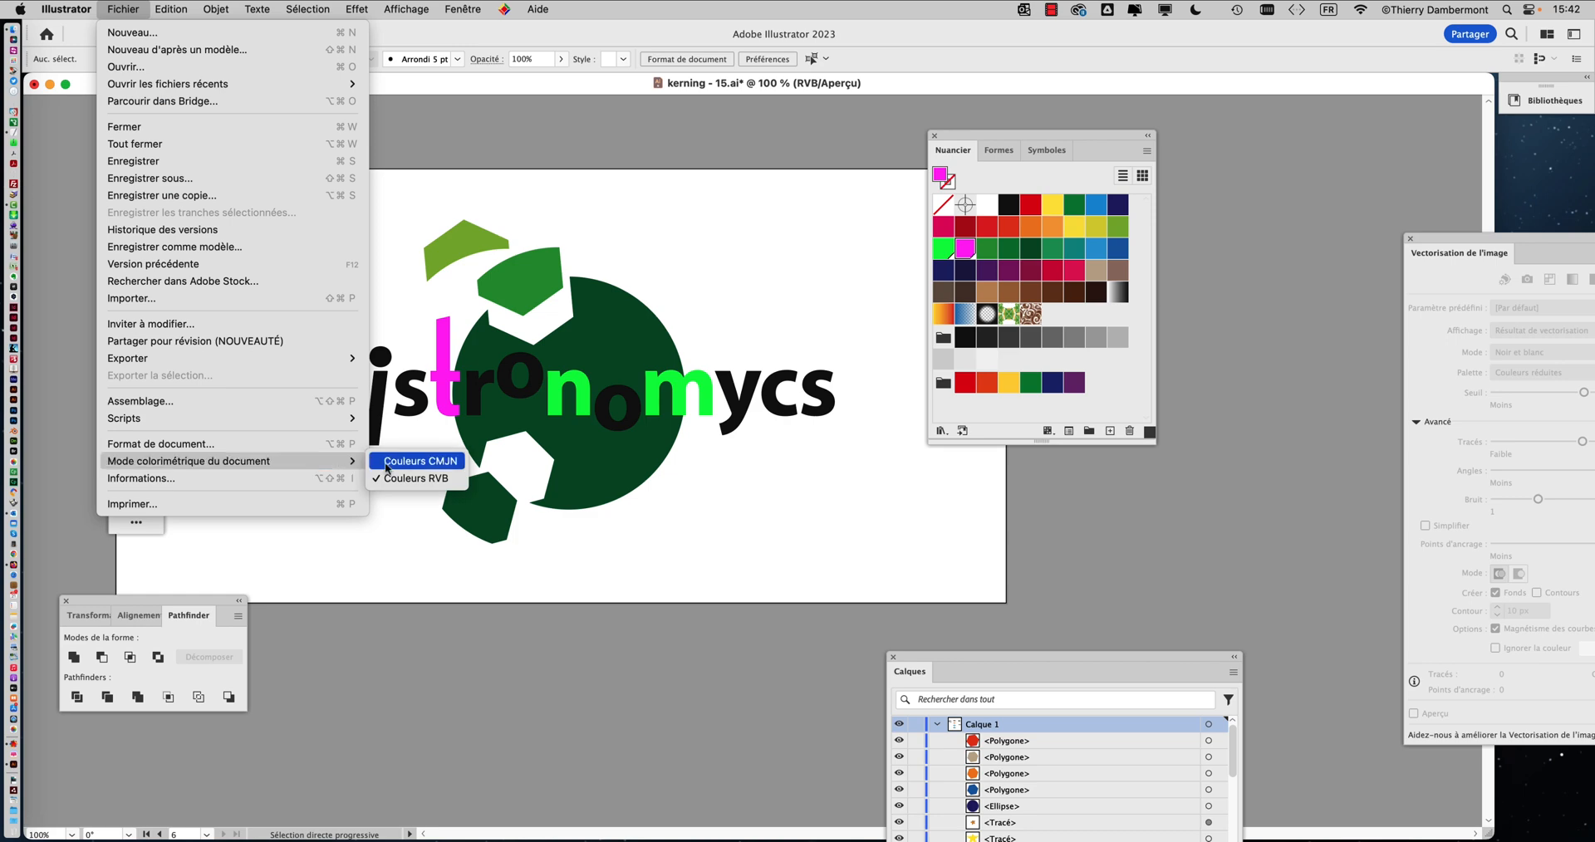
click(820, 111)
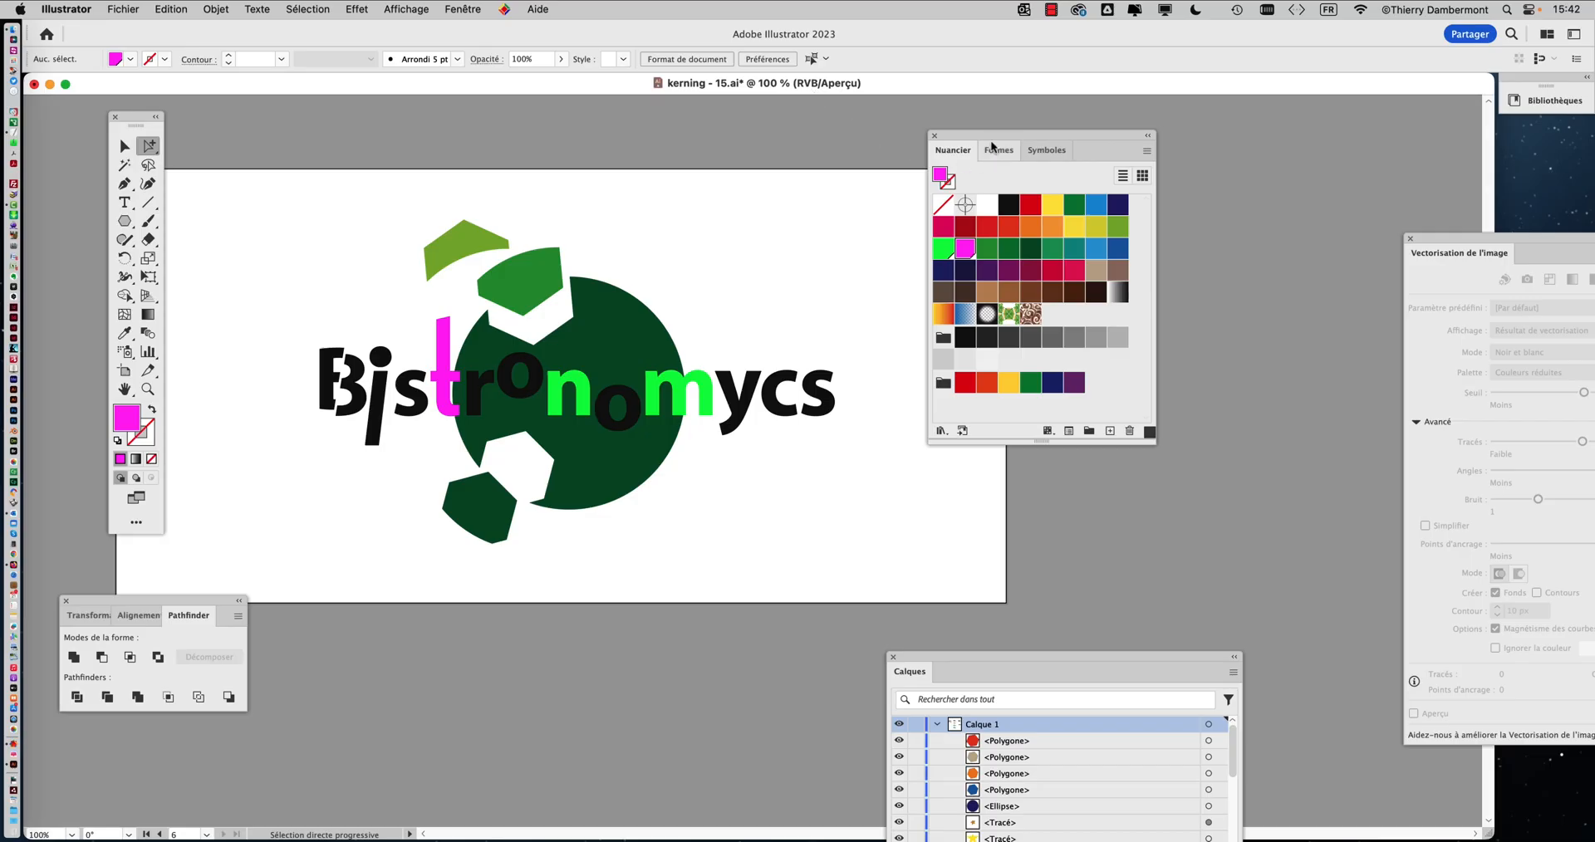
Step: Move the Nuancier panel clear of the artboard and load the default swatch library "RVB de base"
drag(963, 132, 1053, 123)
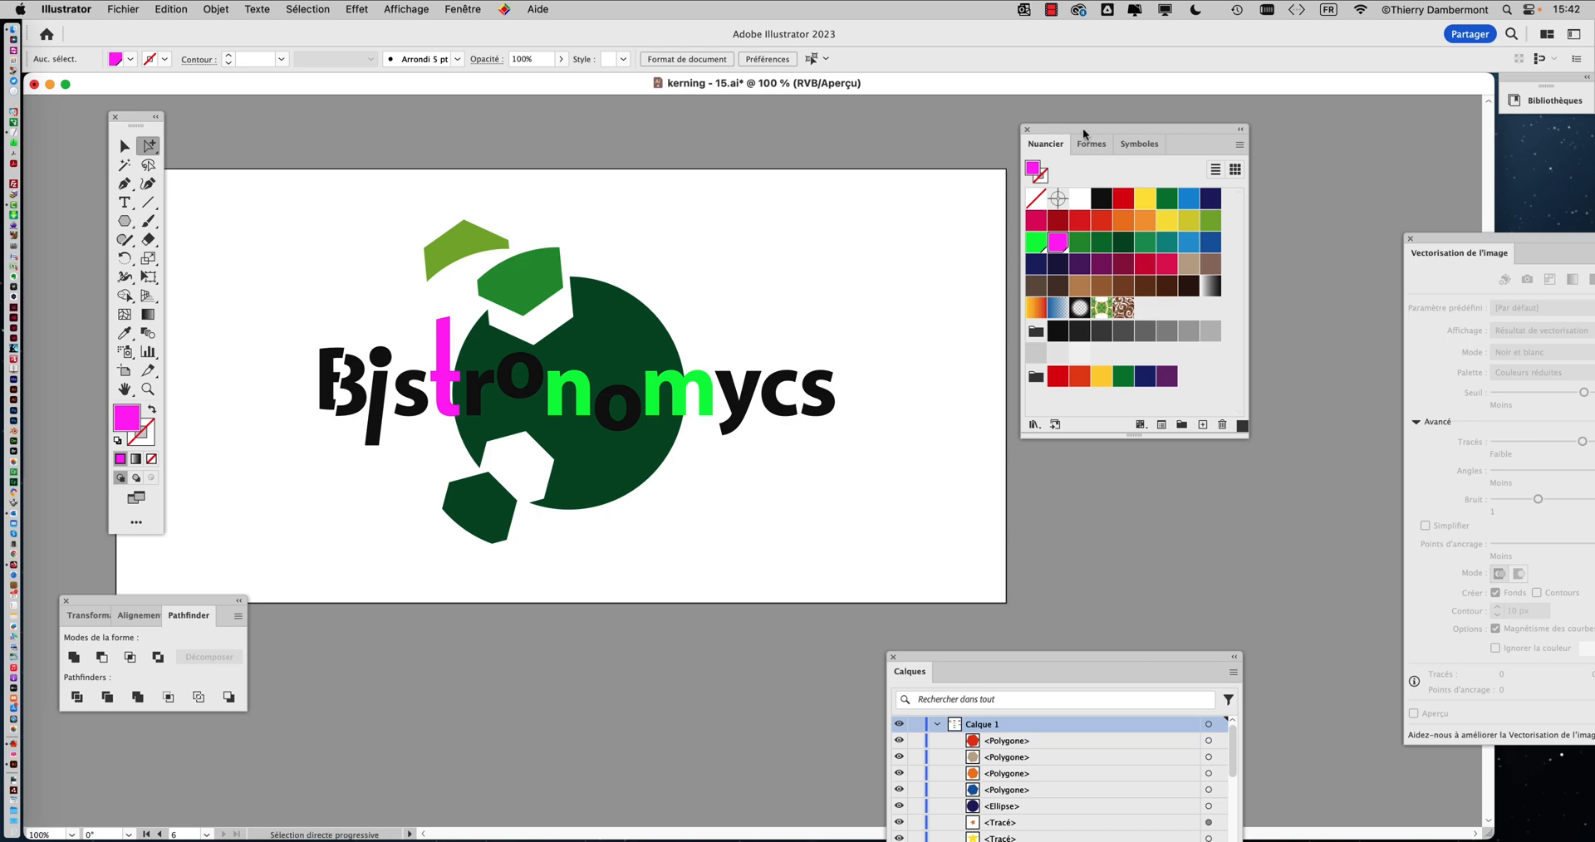
drag(1084, 128, 1208, 68)
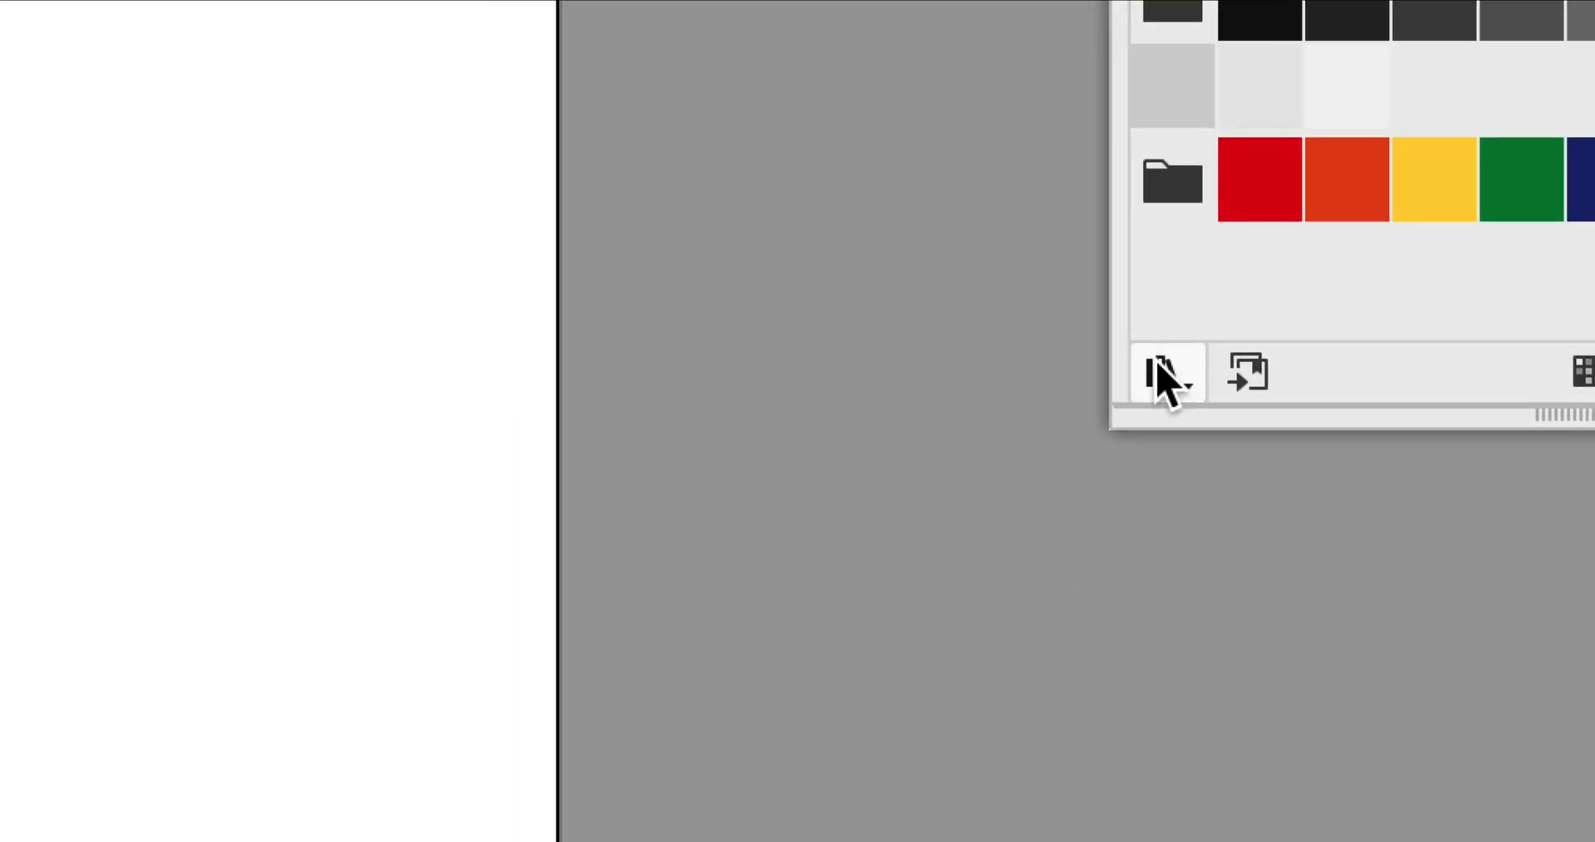
click(1162, 375)
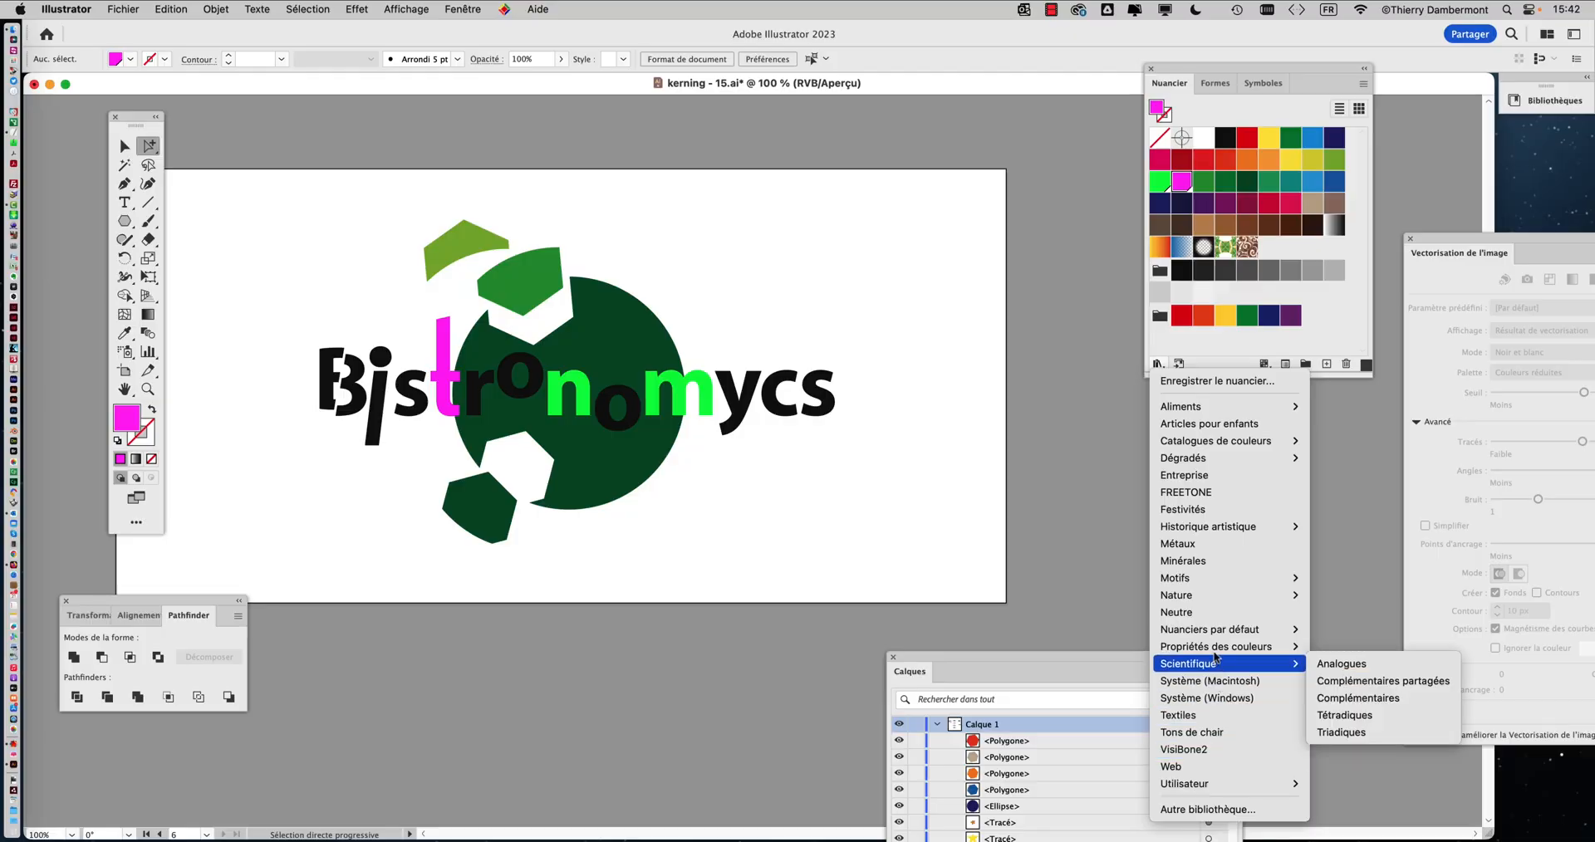
mouse_move(1225, 636)
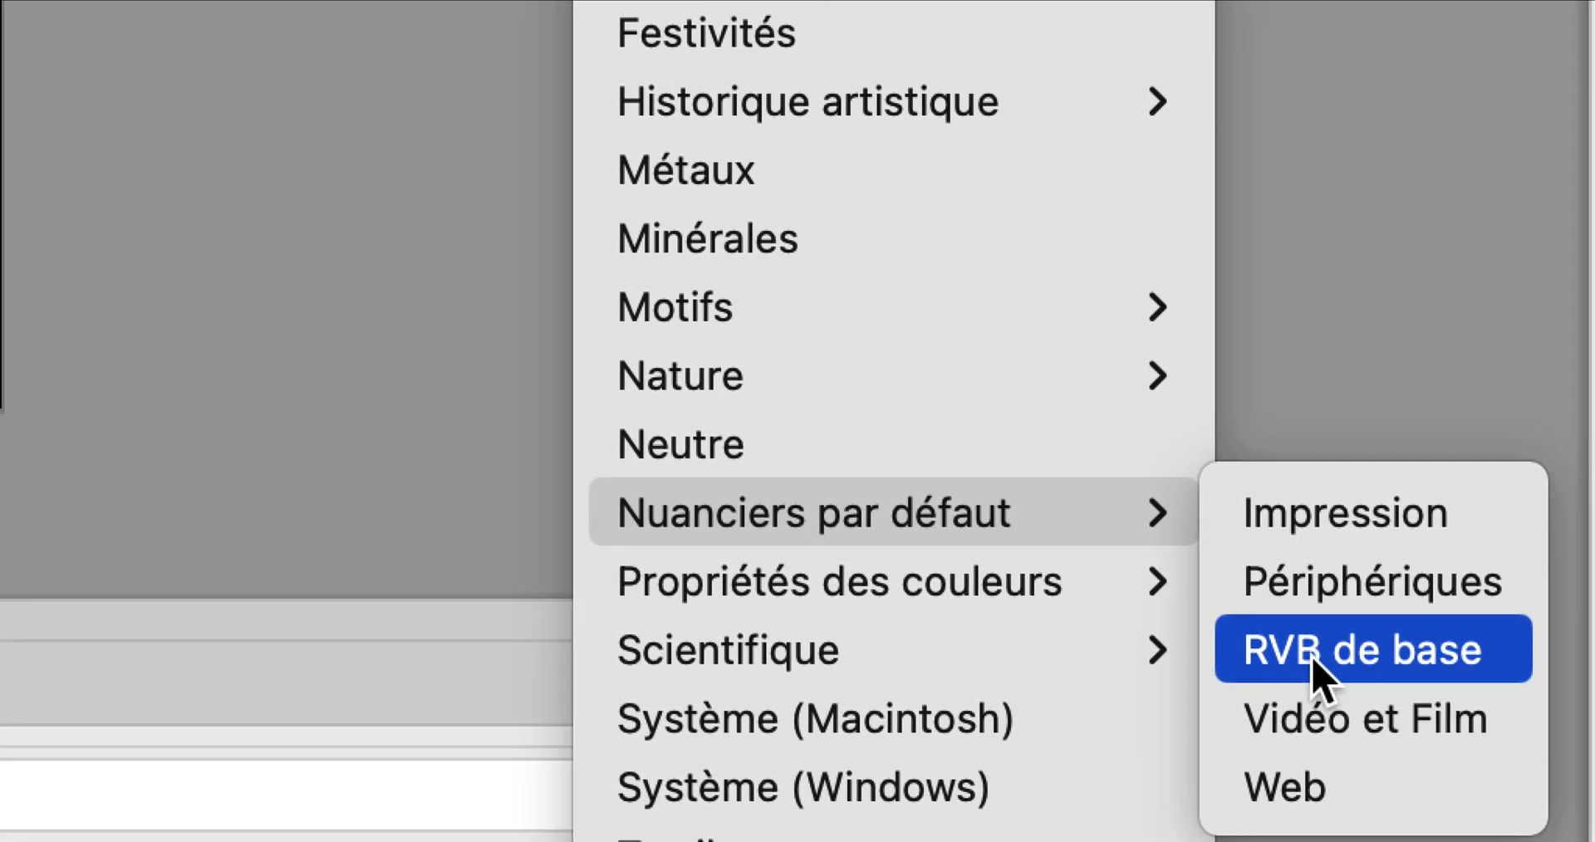
click(1313, 652)
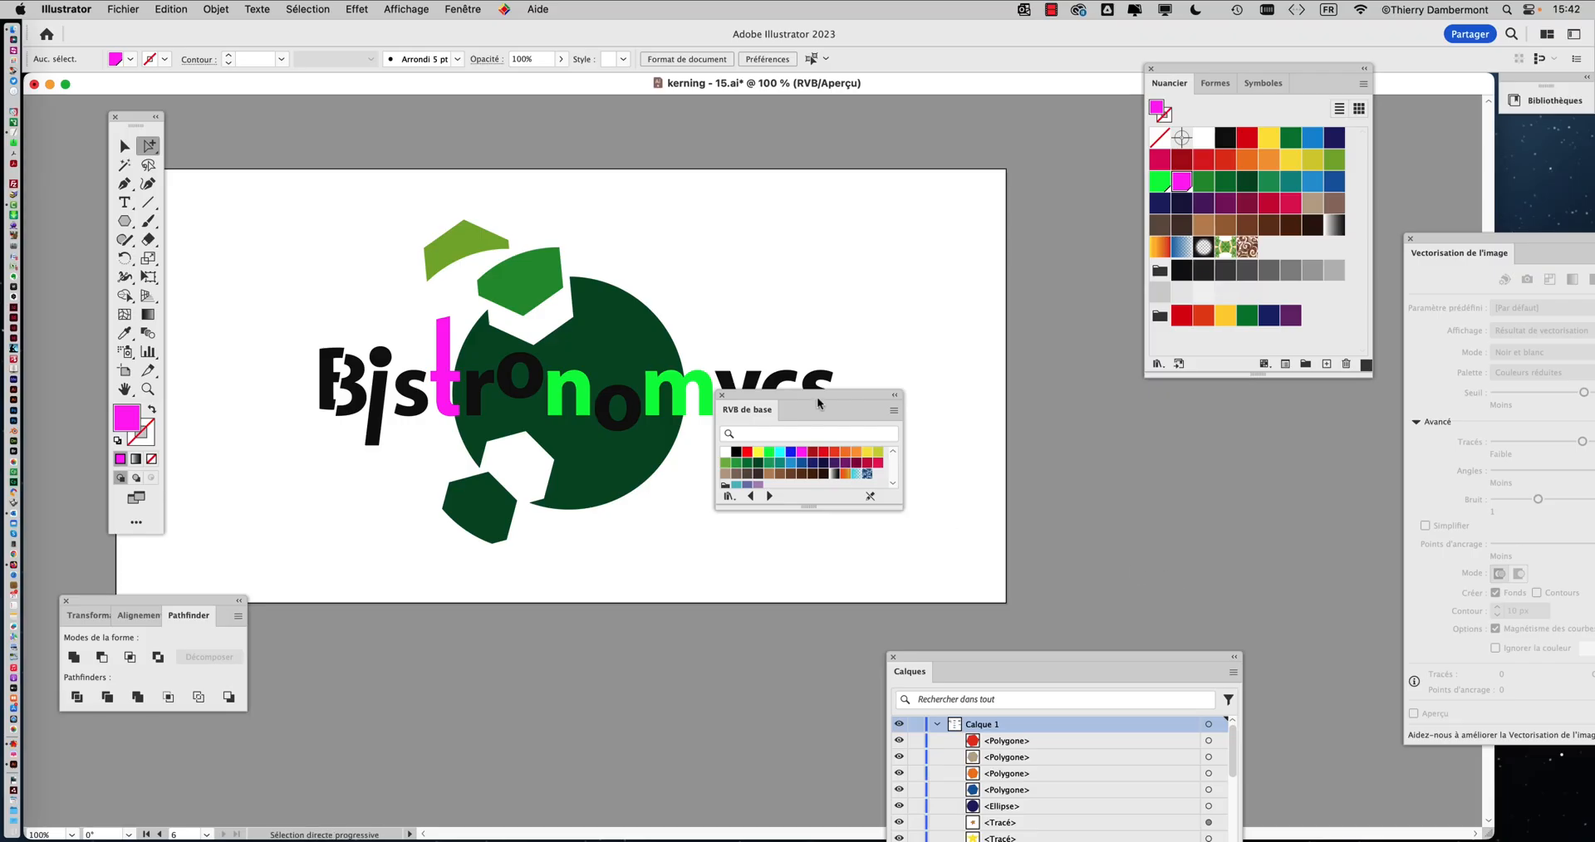
Step: Place the RVB de base library next to the Nuancier panel, show it in medium thumbnails and enlarge it until all its swatches fit
drag(815, 397, 973, 190)
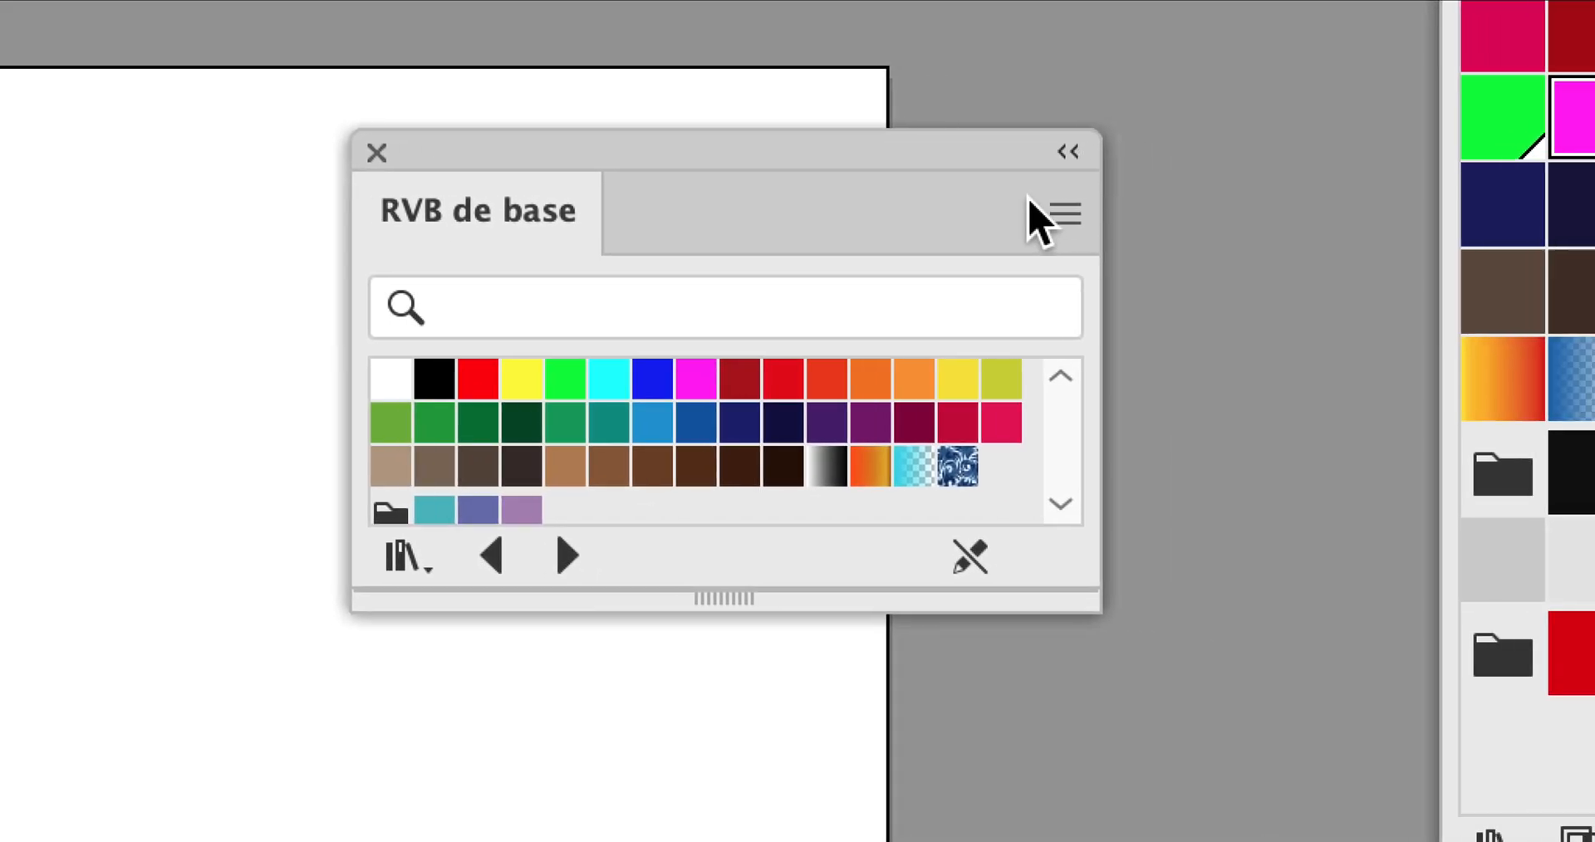
click(1281, 246)
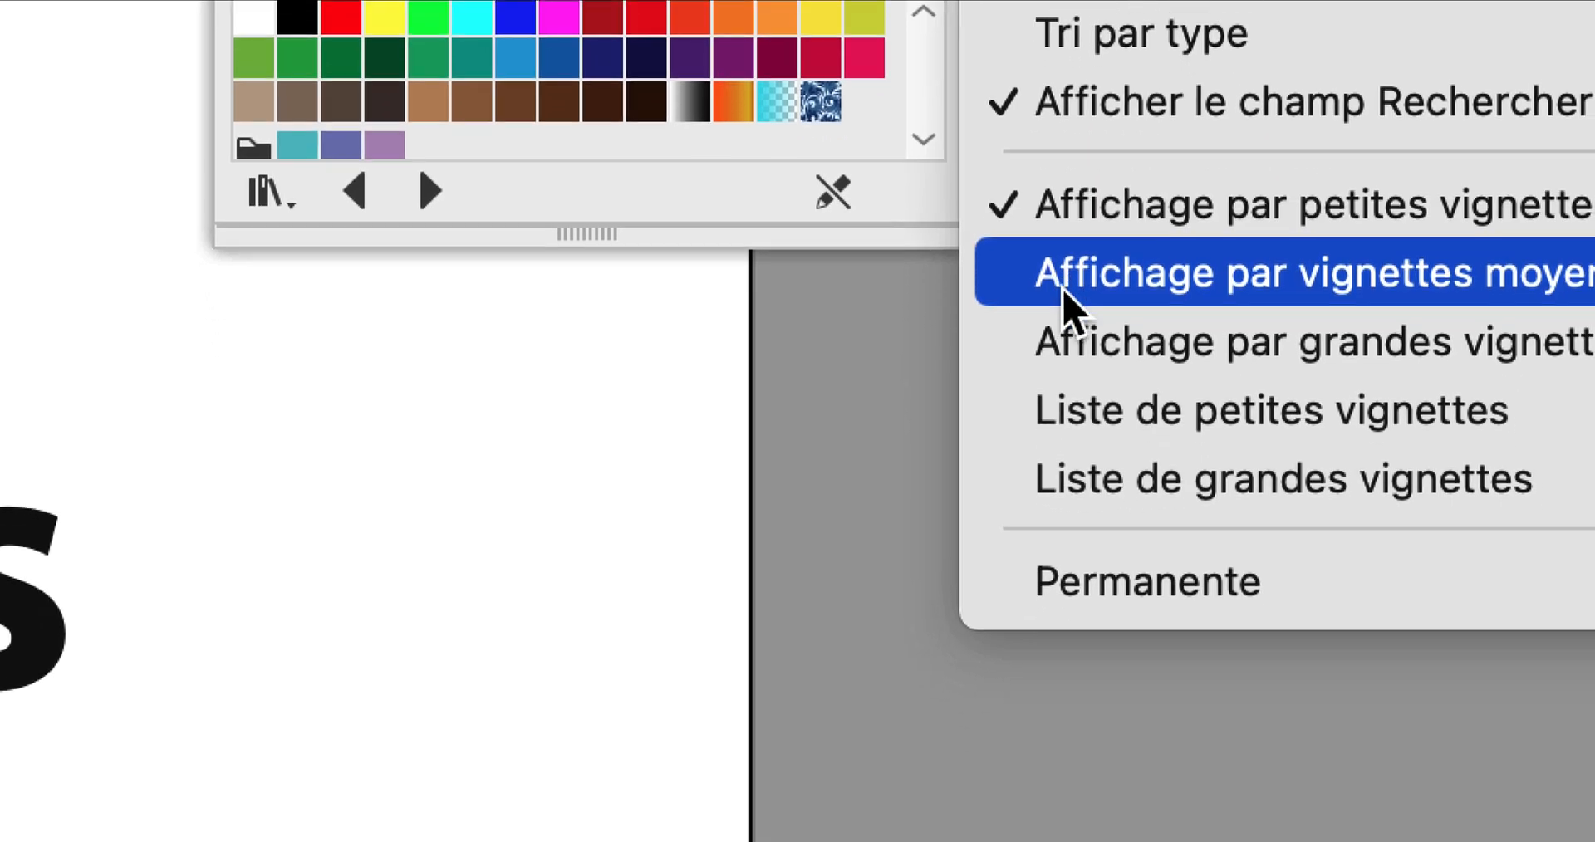
click(1076, 459)
drag(1038, 276, 1140, 841)
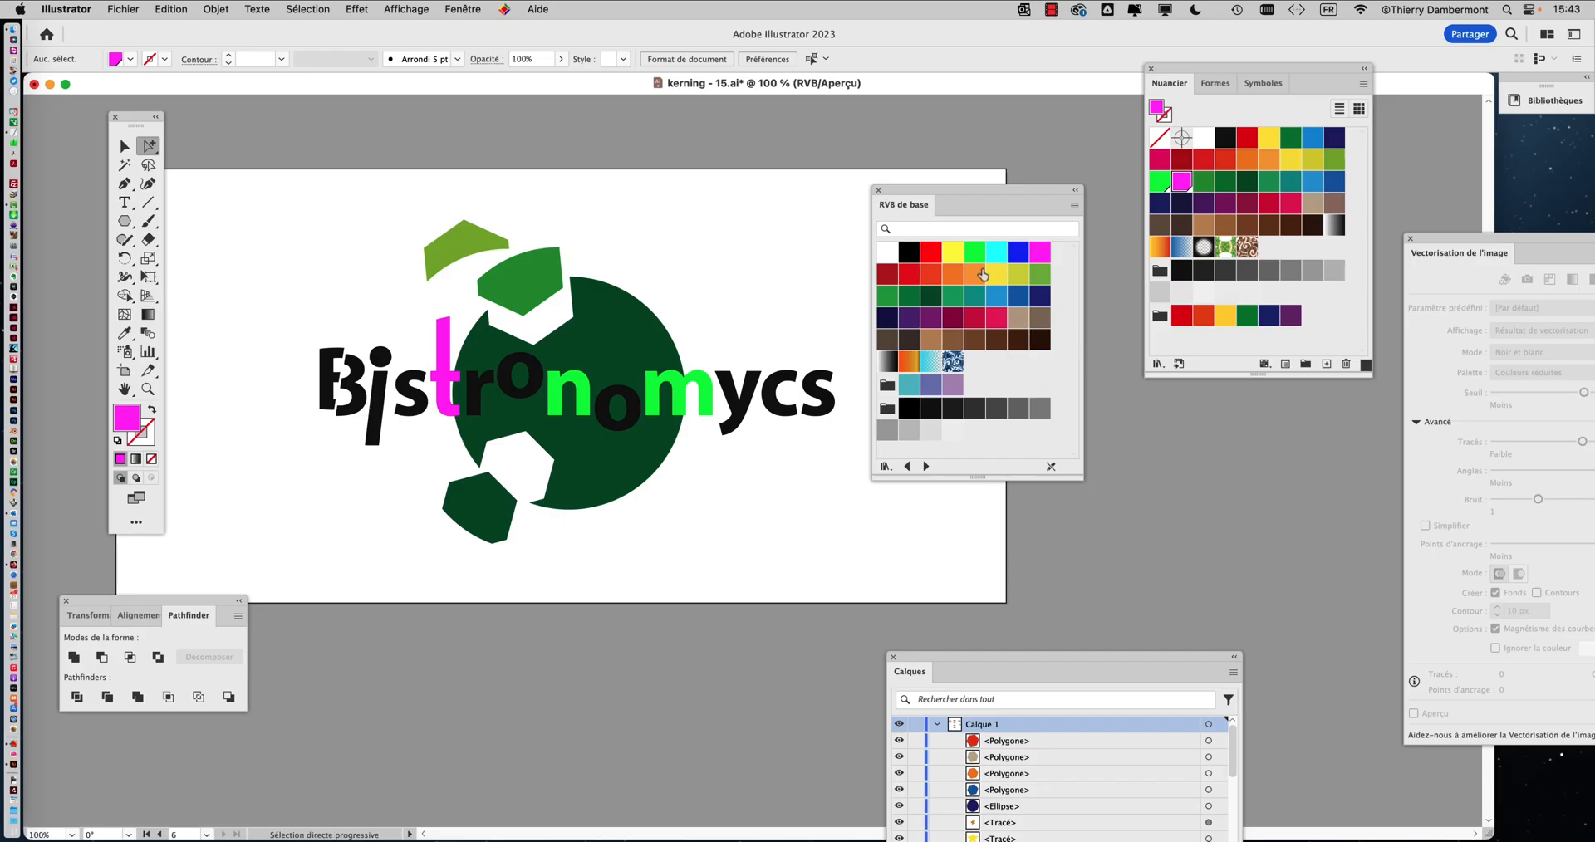
drag(899, 187, 940, 164)
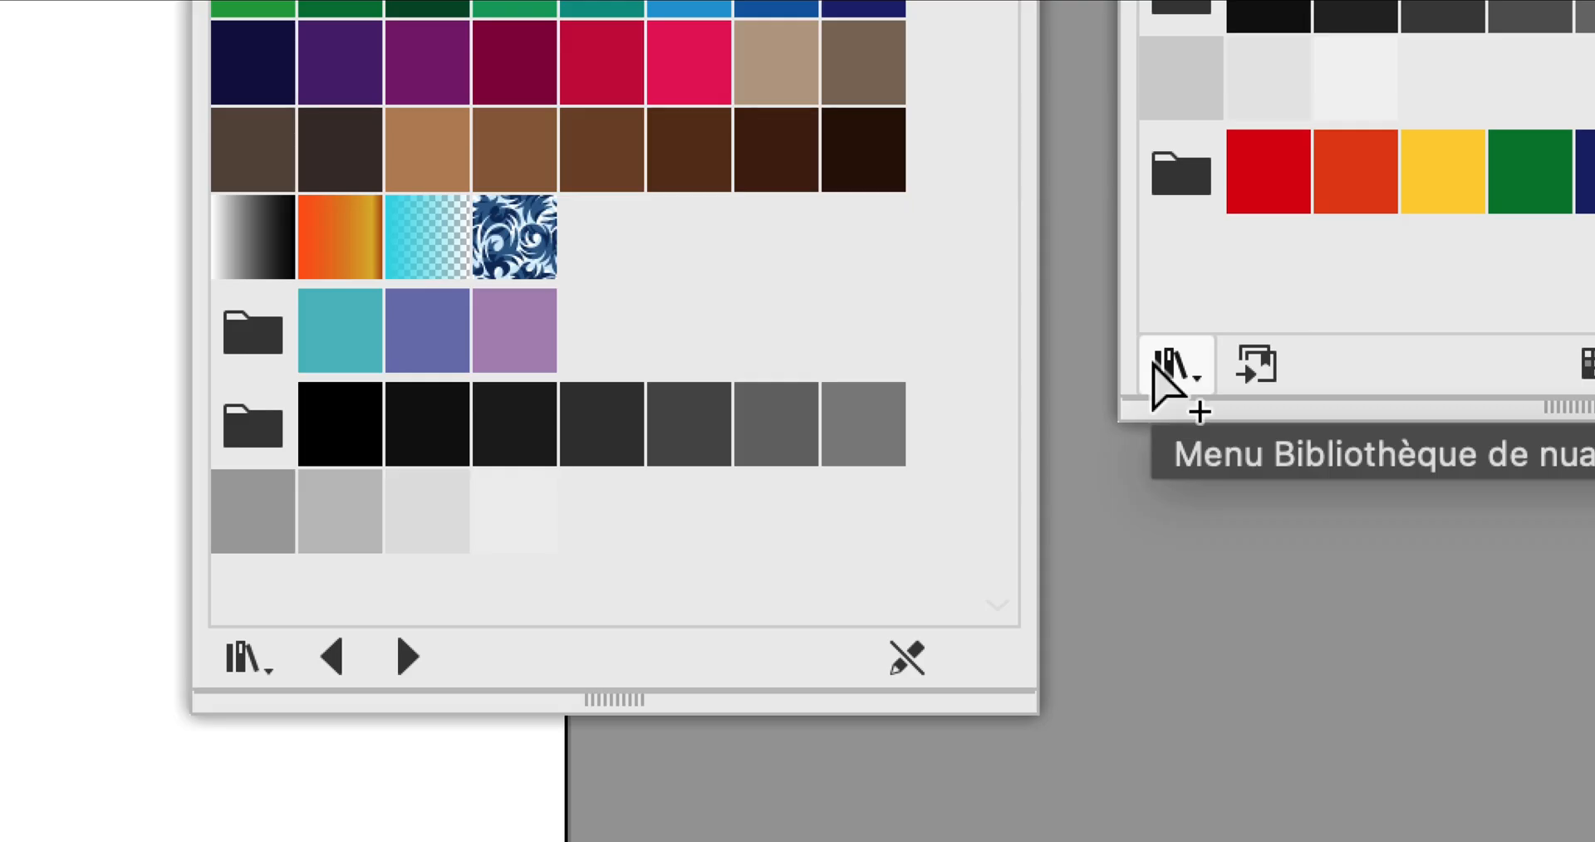
Step: Review which default swatch libraries are offered for the RVB document
click(1158, 370)
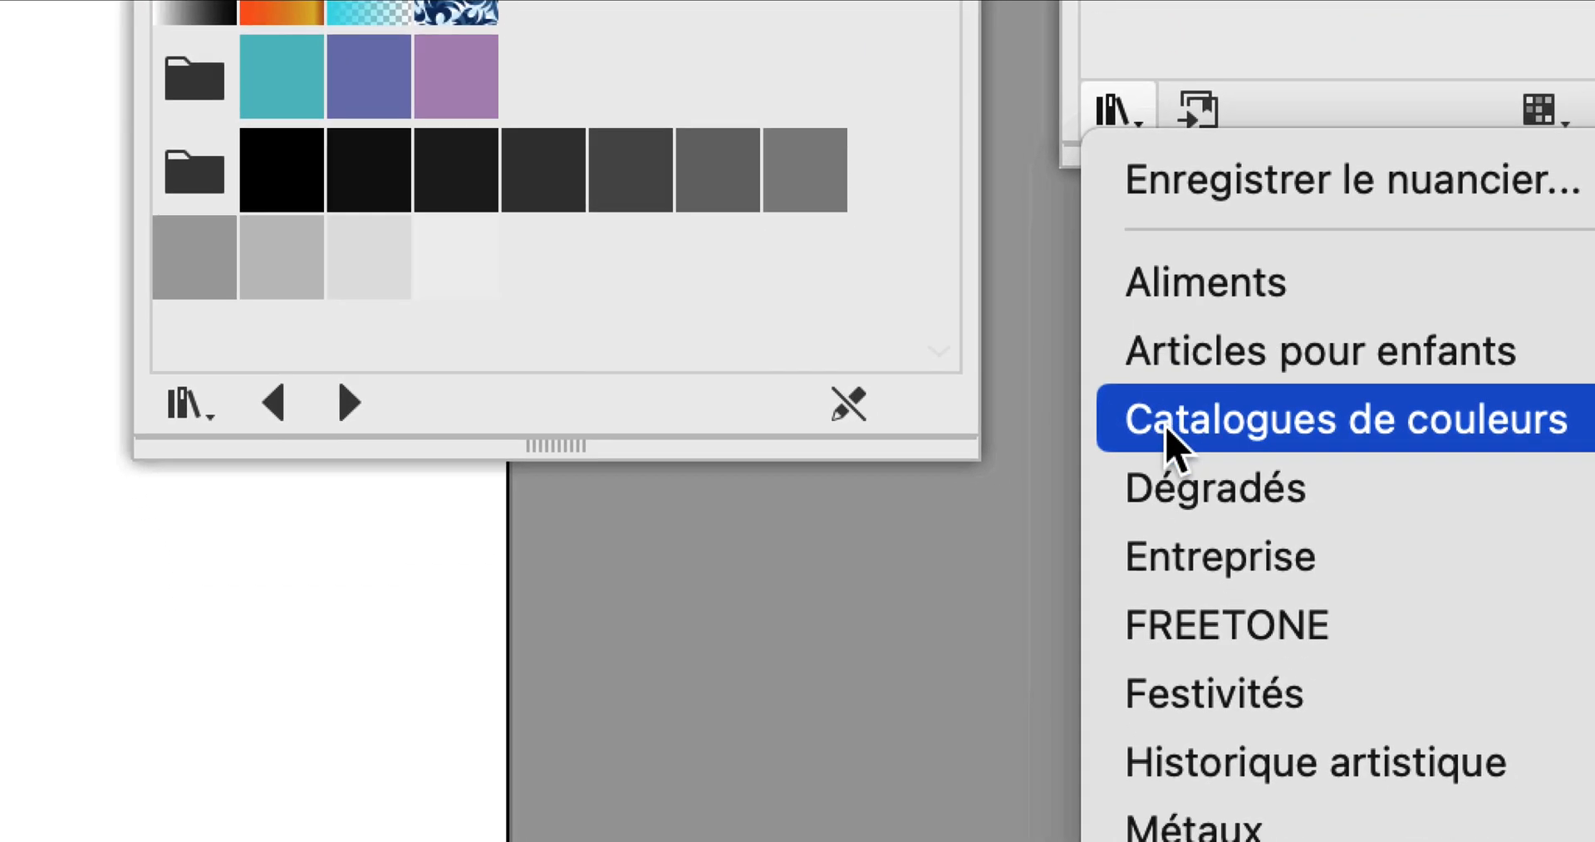
mouse_move(1218, 591)
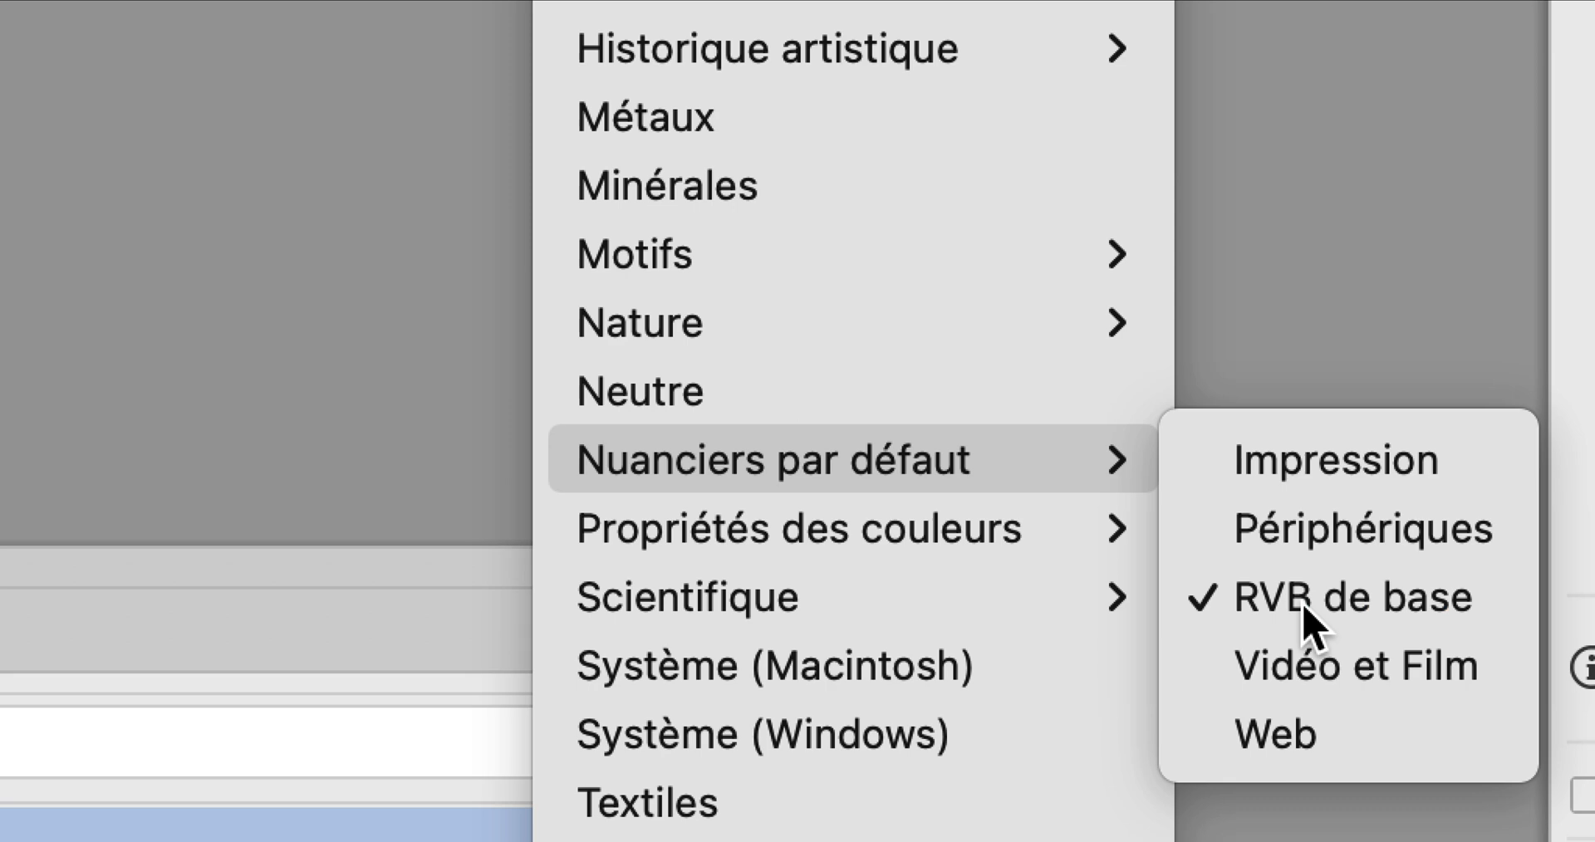
click(1311, 618)
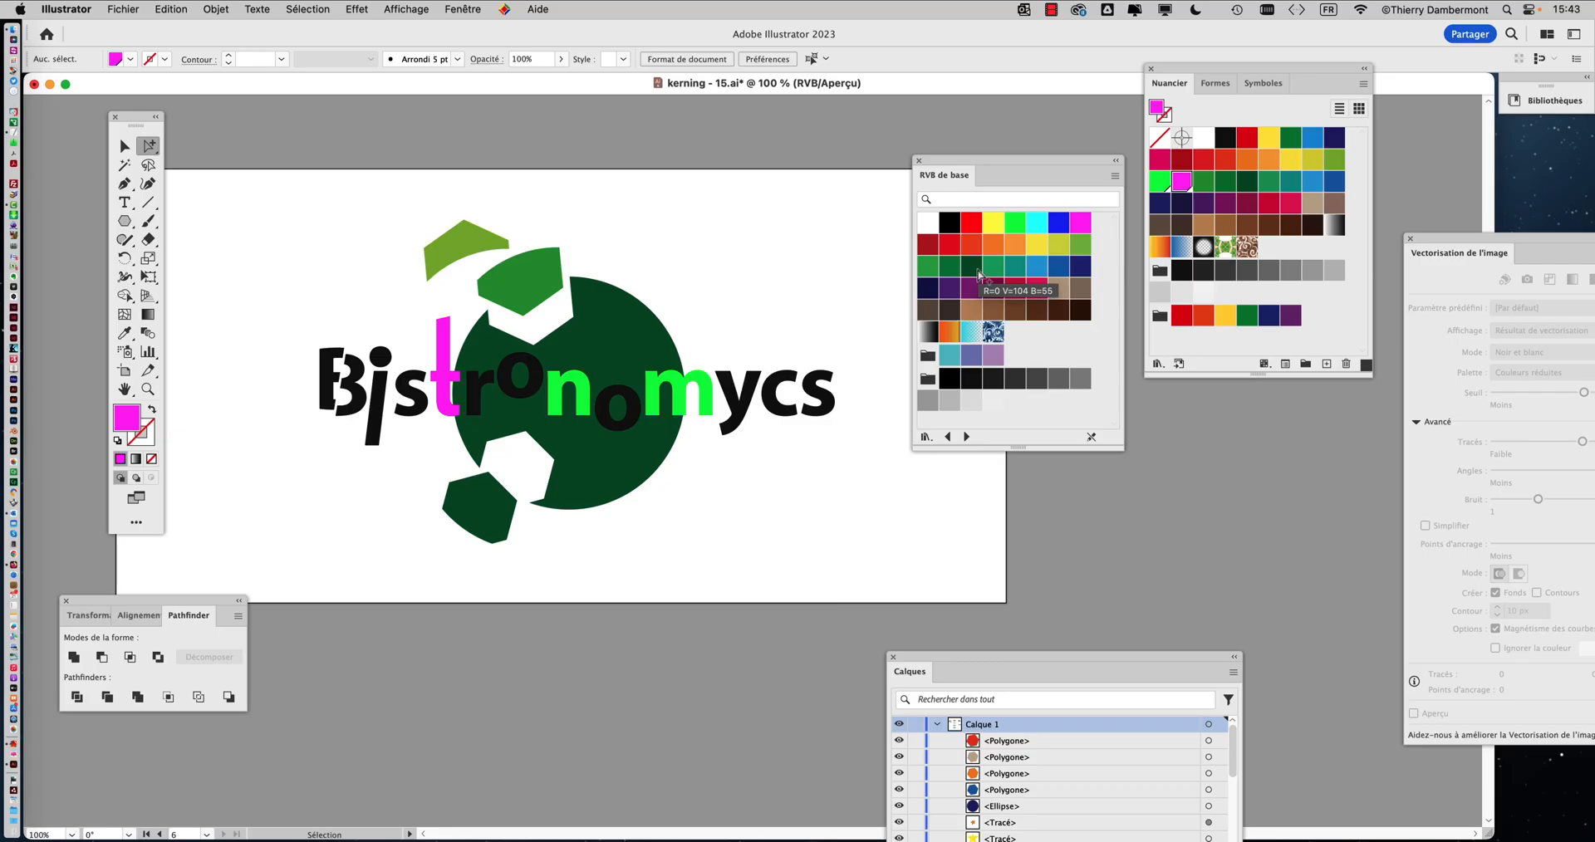
Step: Close the RVB de base library and move the Nuancier panel closer to the logo
click(919, 162)
drag(1196, 72, 1012, 157)
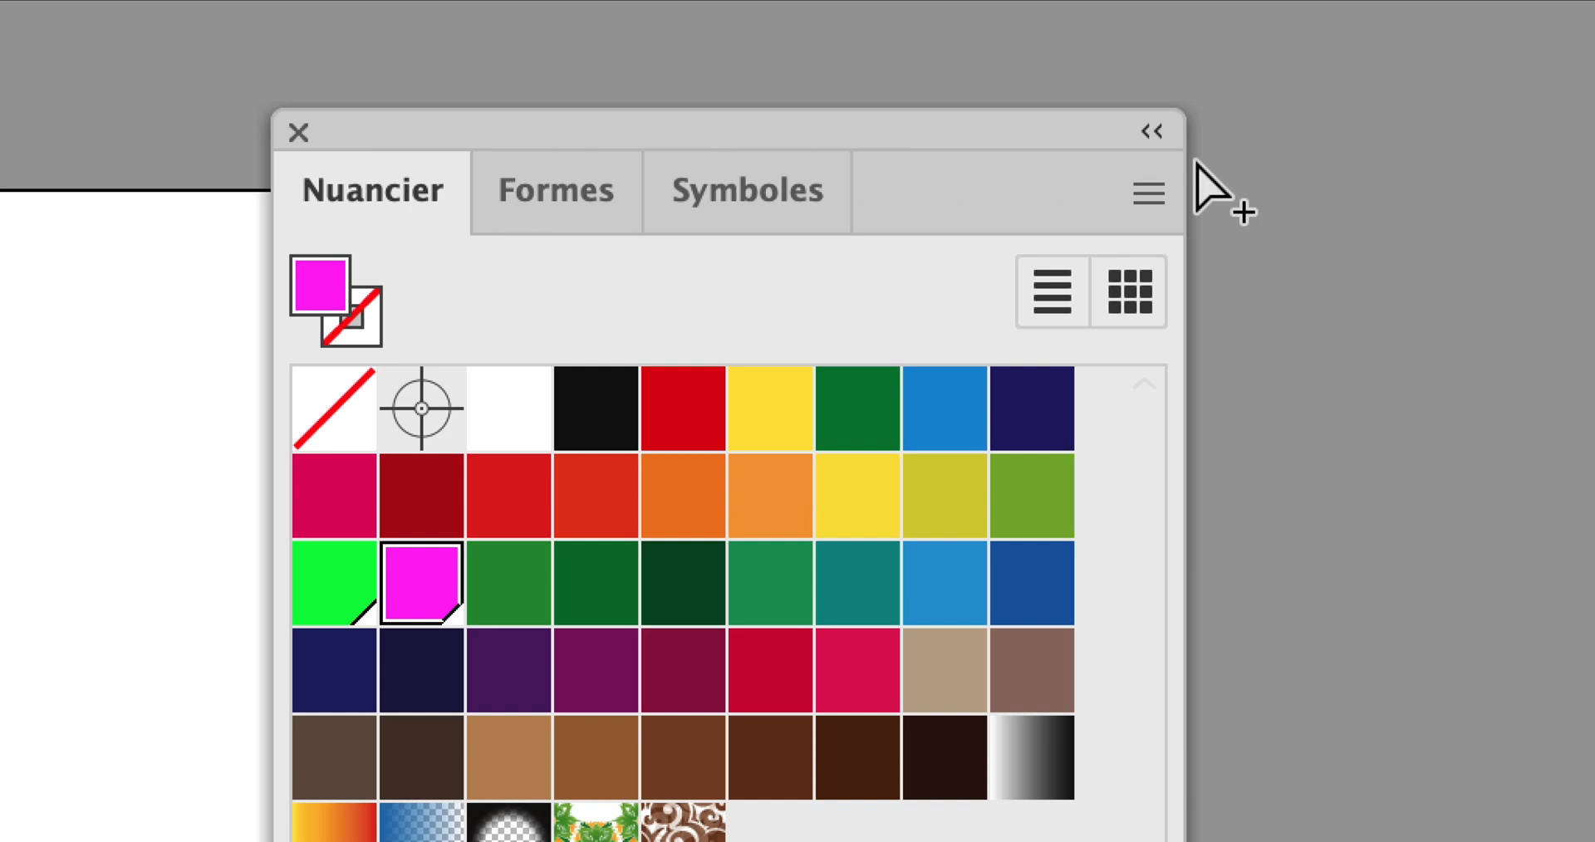
click(1153, 194)
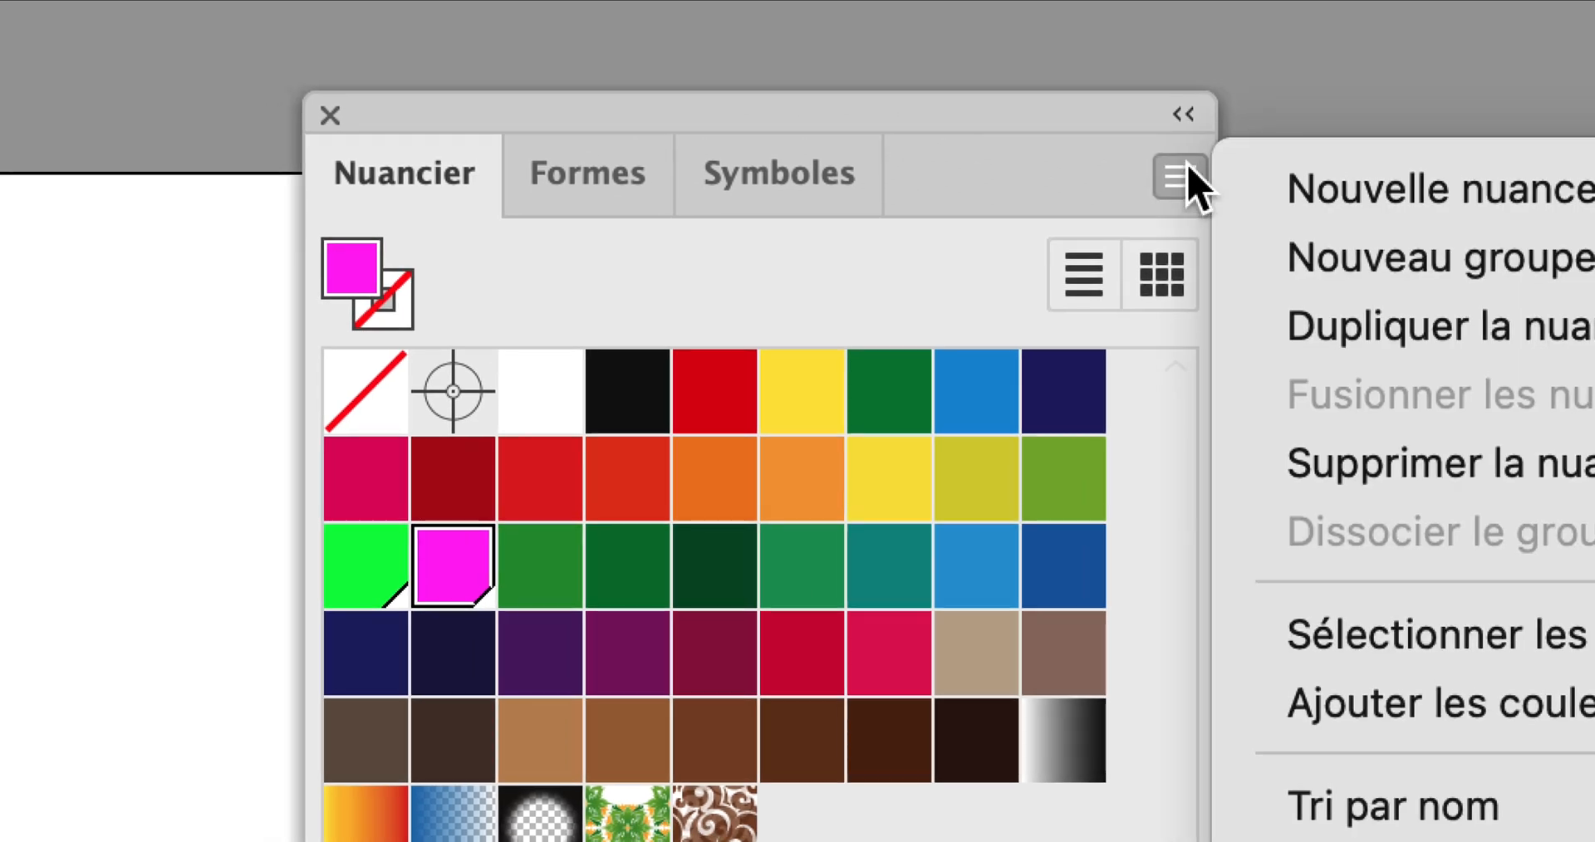
click(1188, 166)
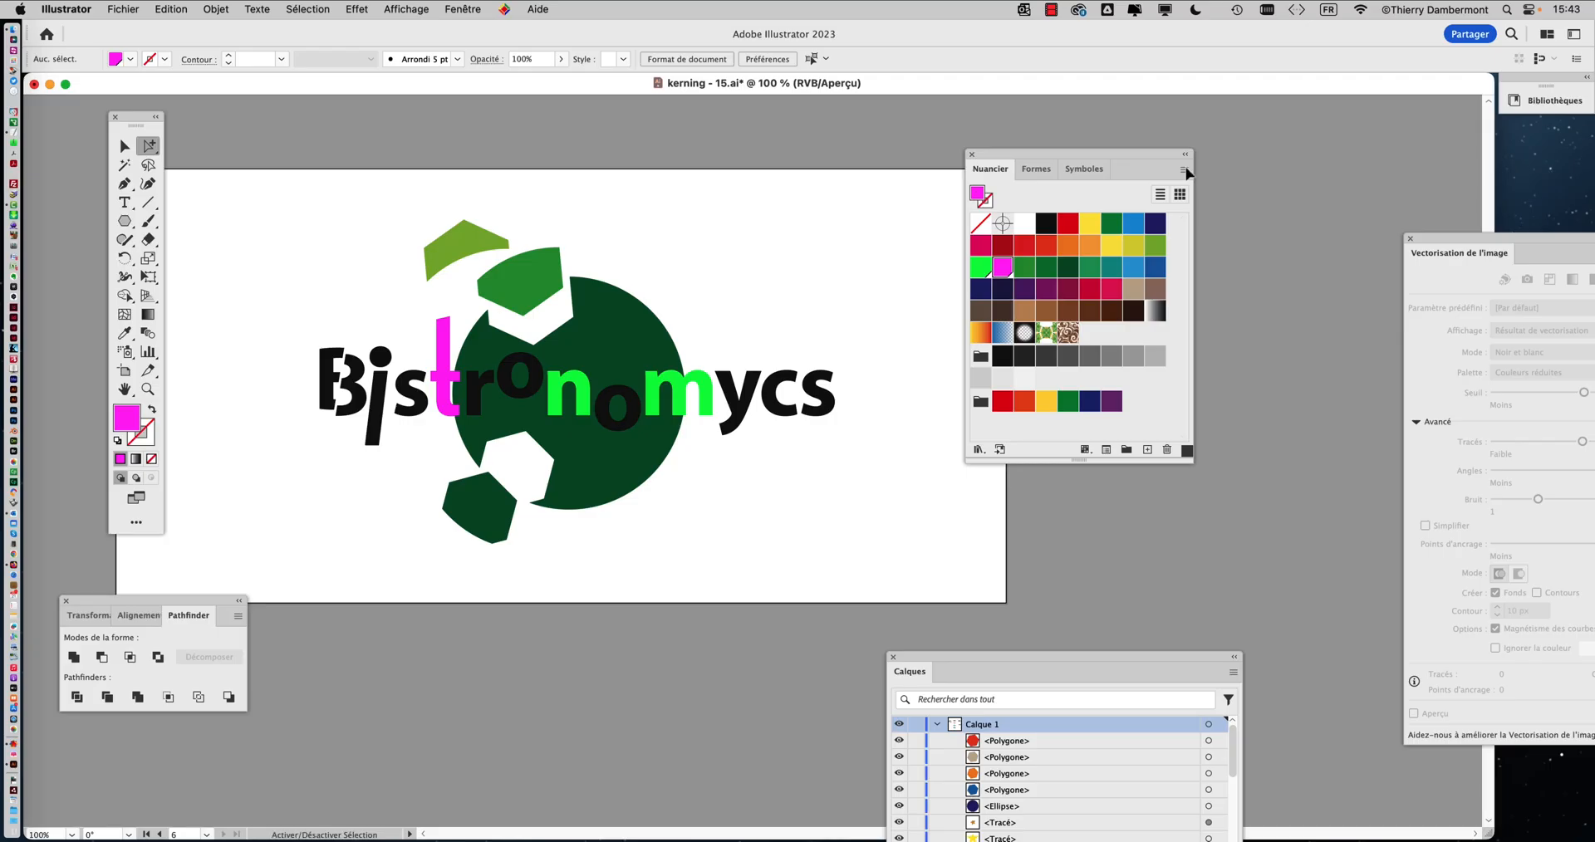
Step: Save the document as a new version named "kerning - 16.ai" with Illustrator 2020 compatibility
click(134, 8)
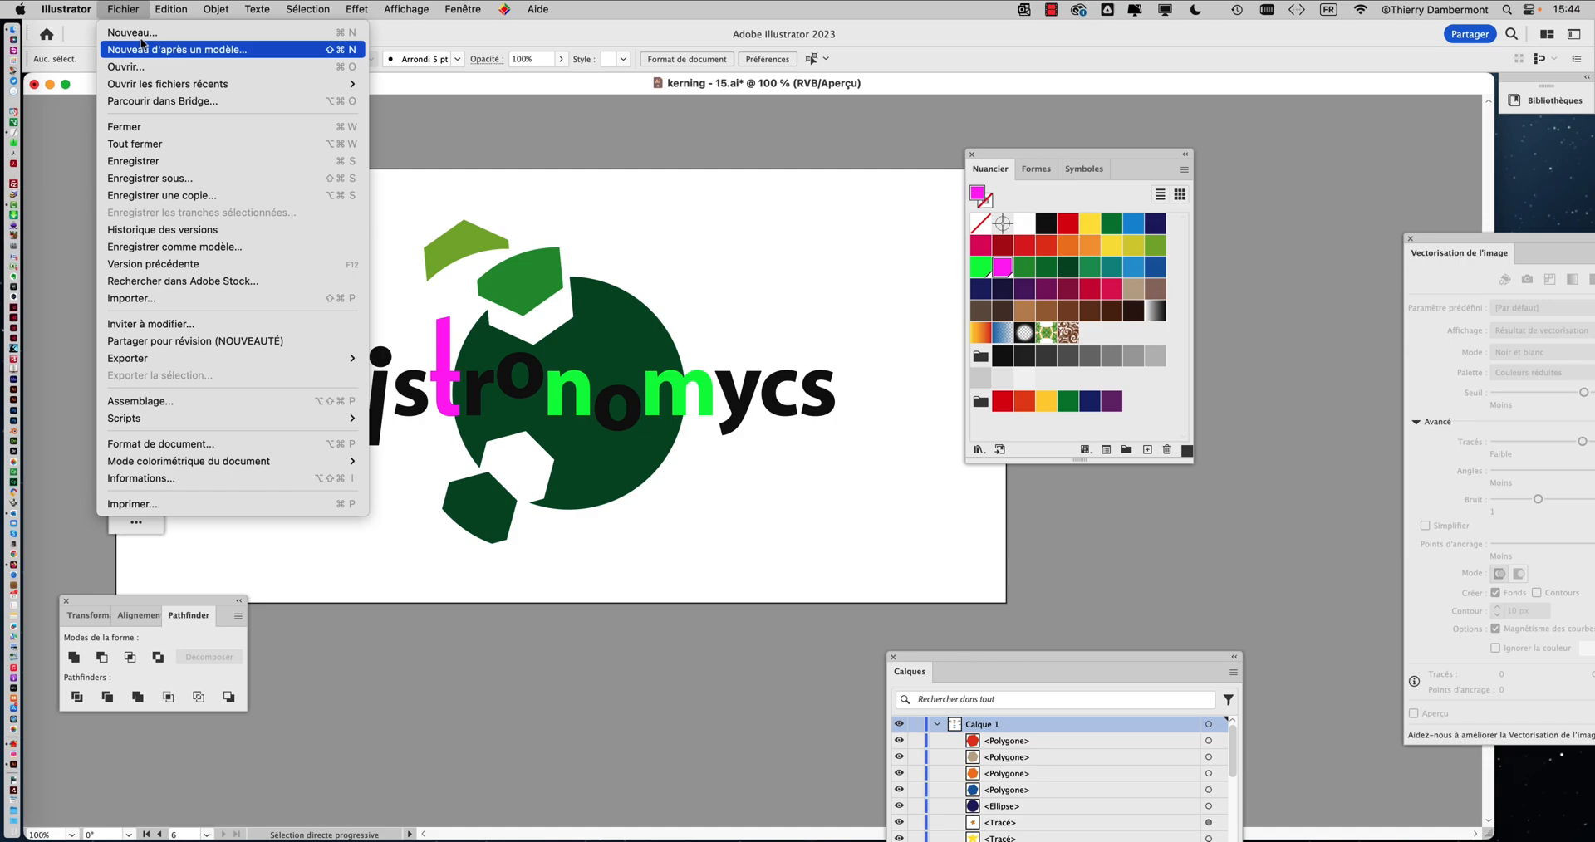
click(163, 177)
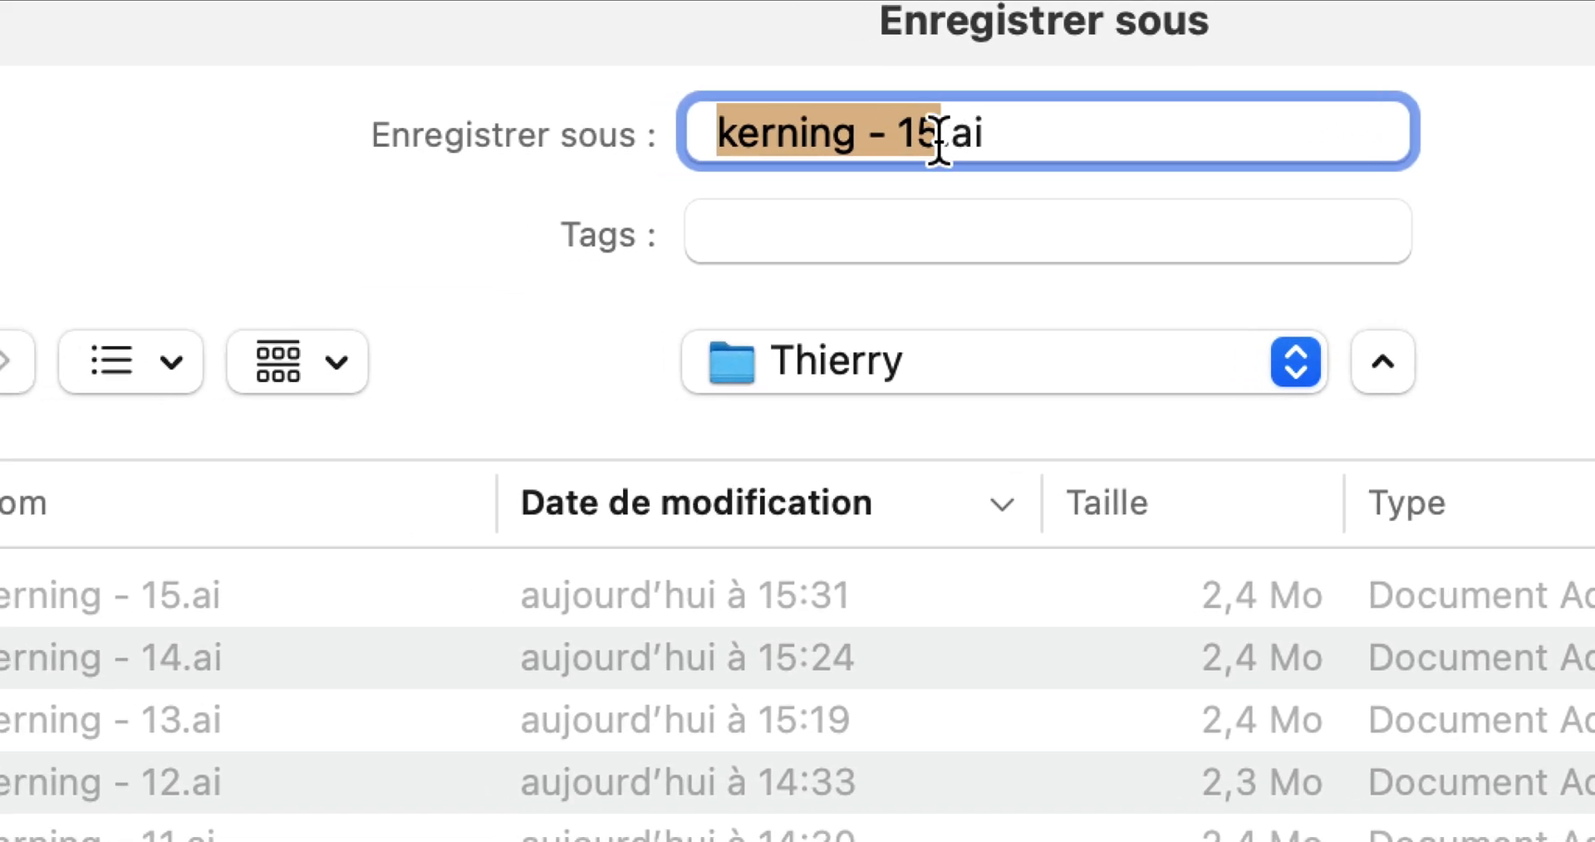
click(938, 143)
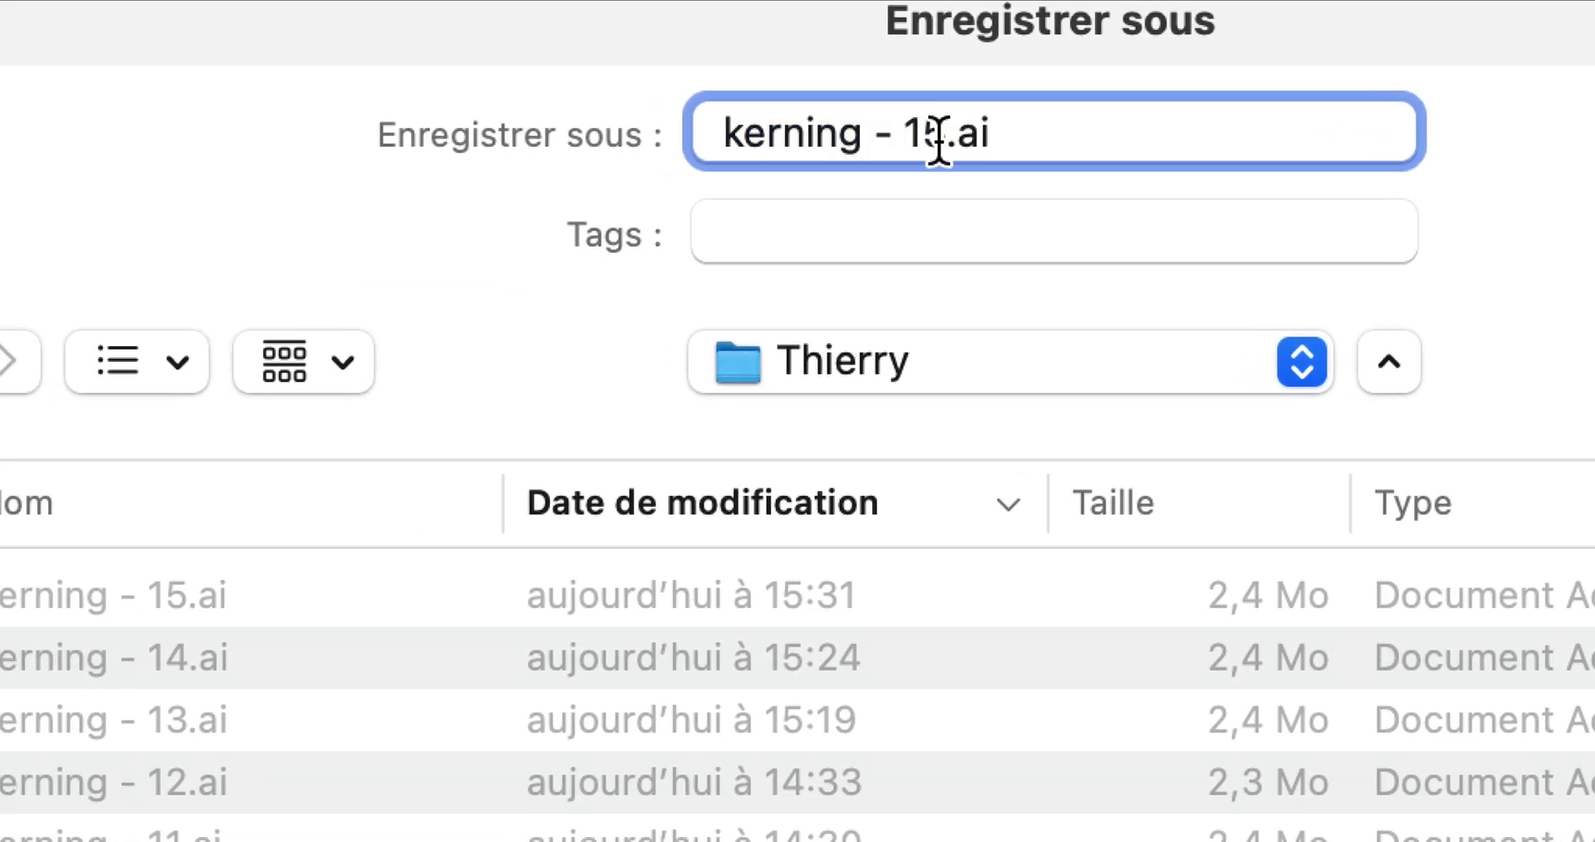
key(shift+Left)
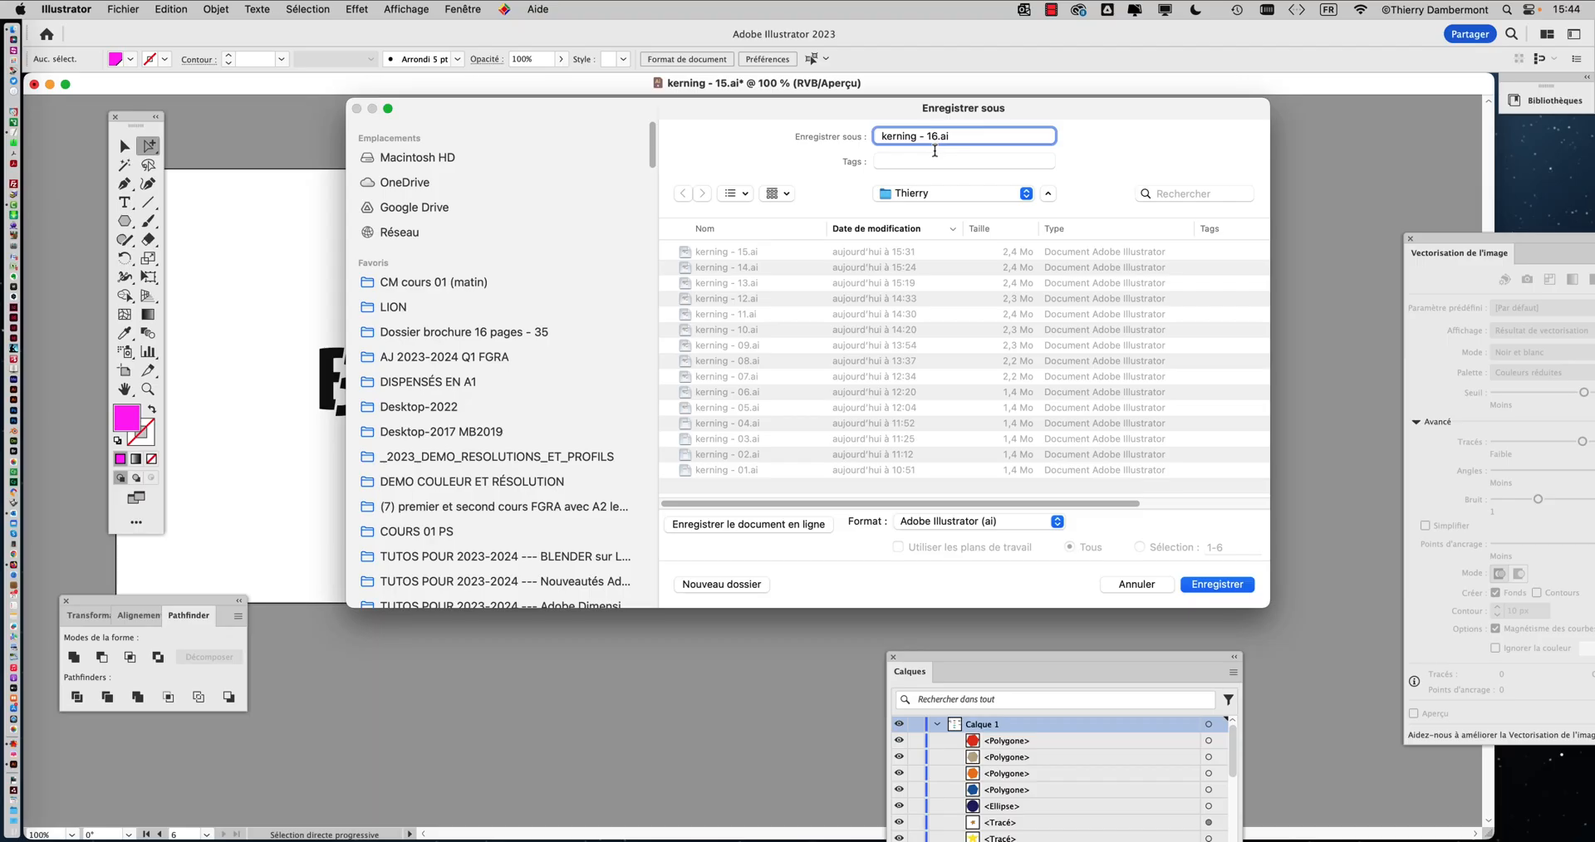
key(Return)
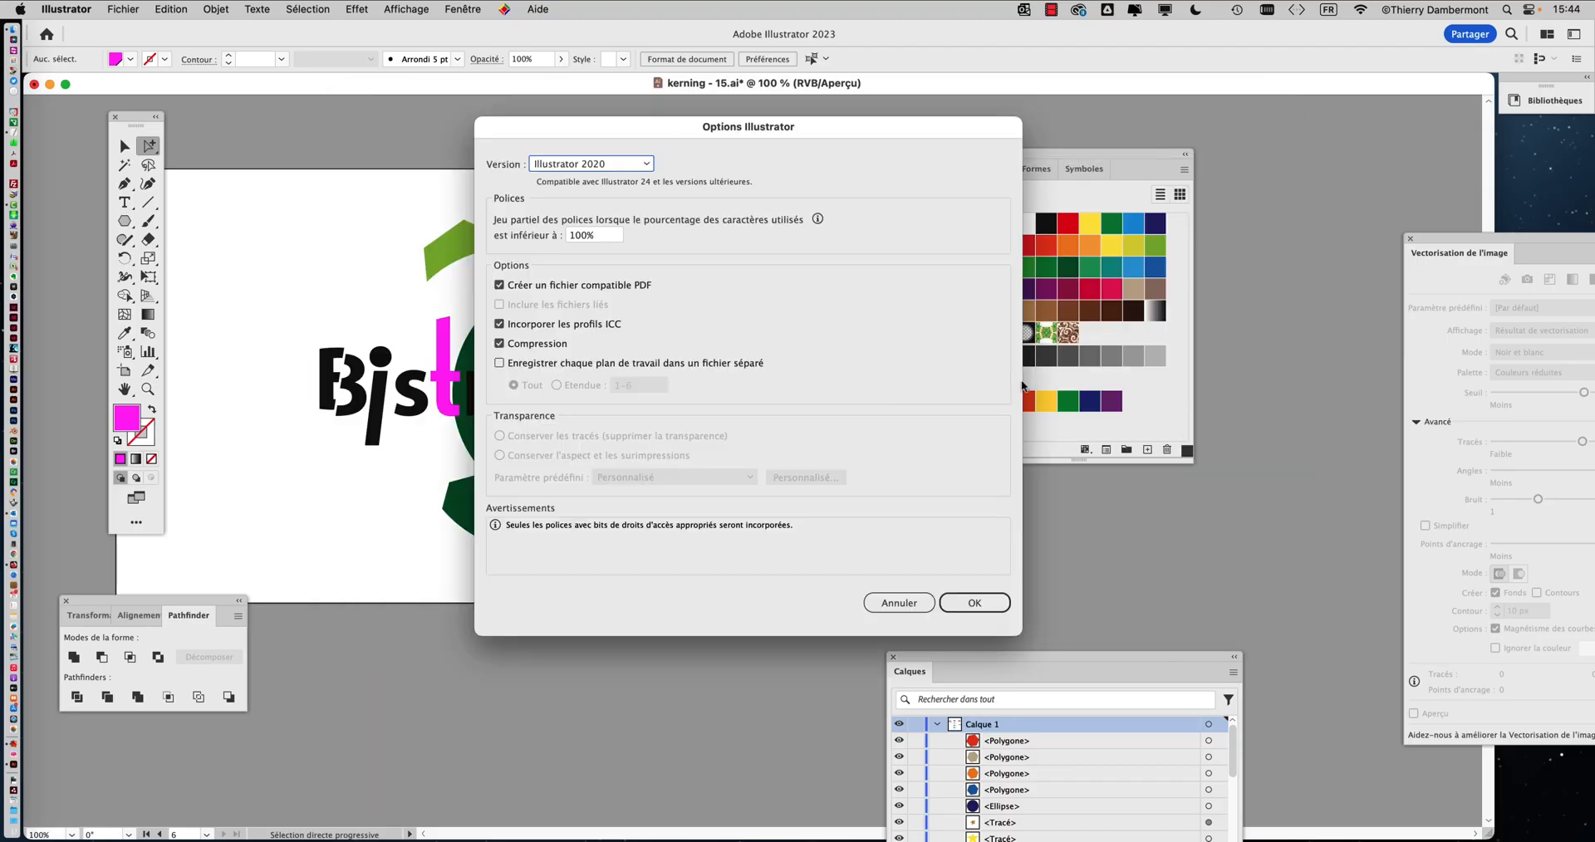
click(997, 605)
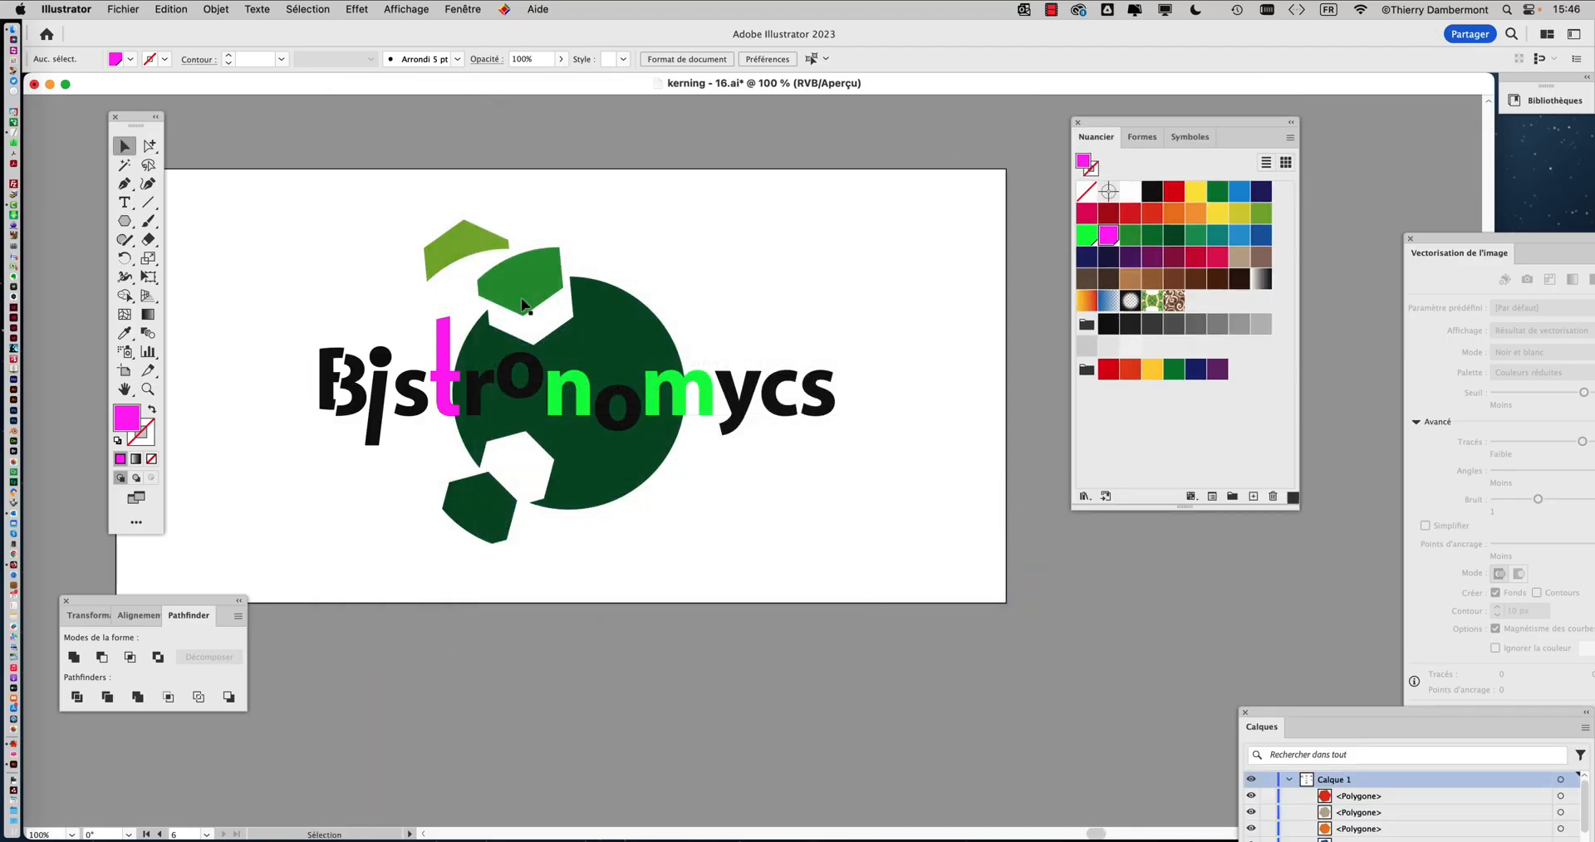
Step: Duplicate the artboard holding the green Bistronomycs logo, with its artwork, directly below the original
scroll(239, 251, down, 2)
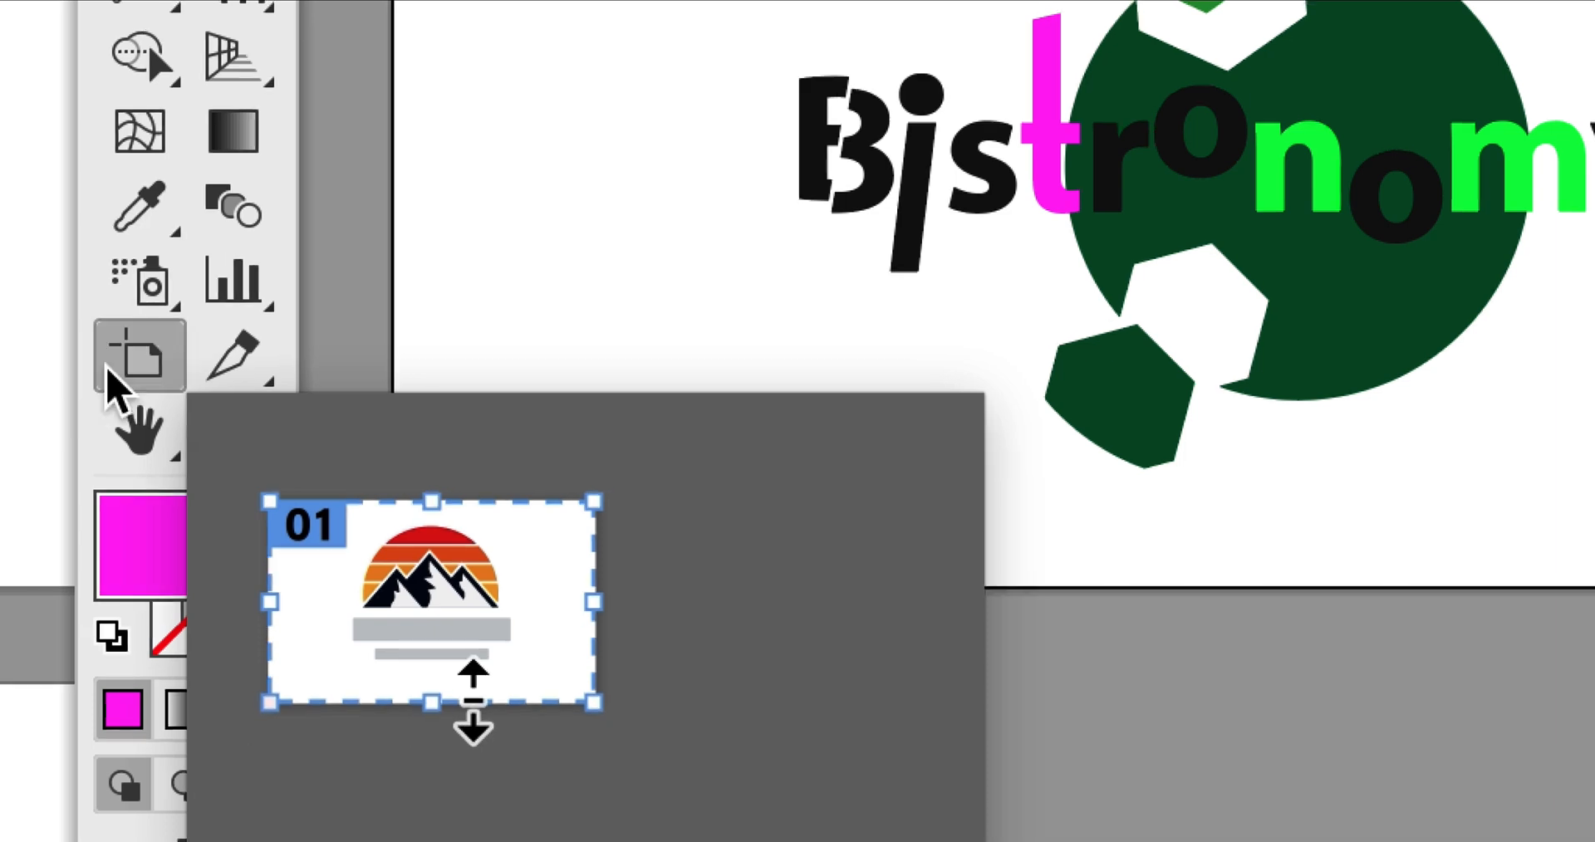
click(107, 374)
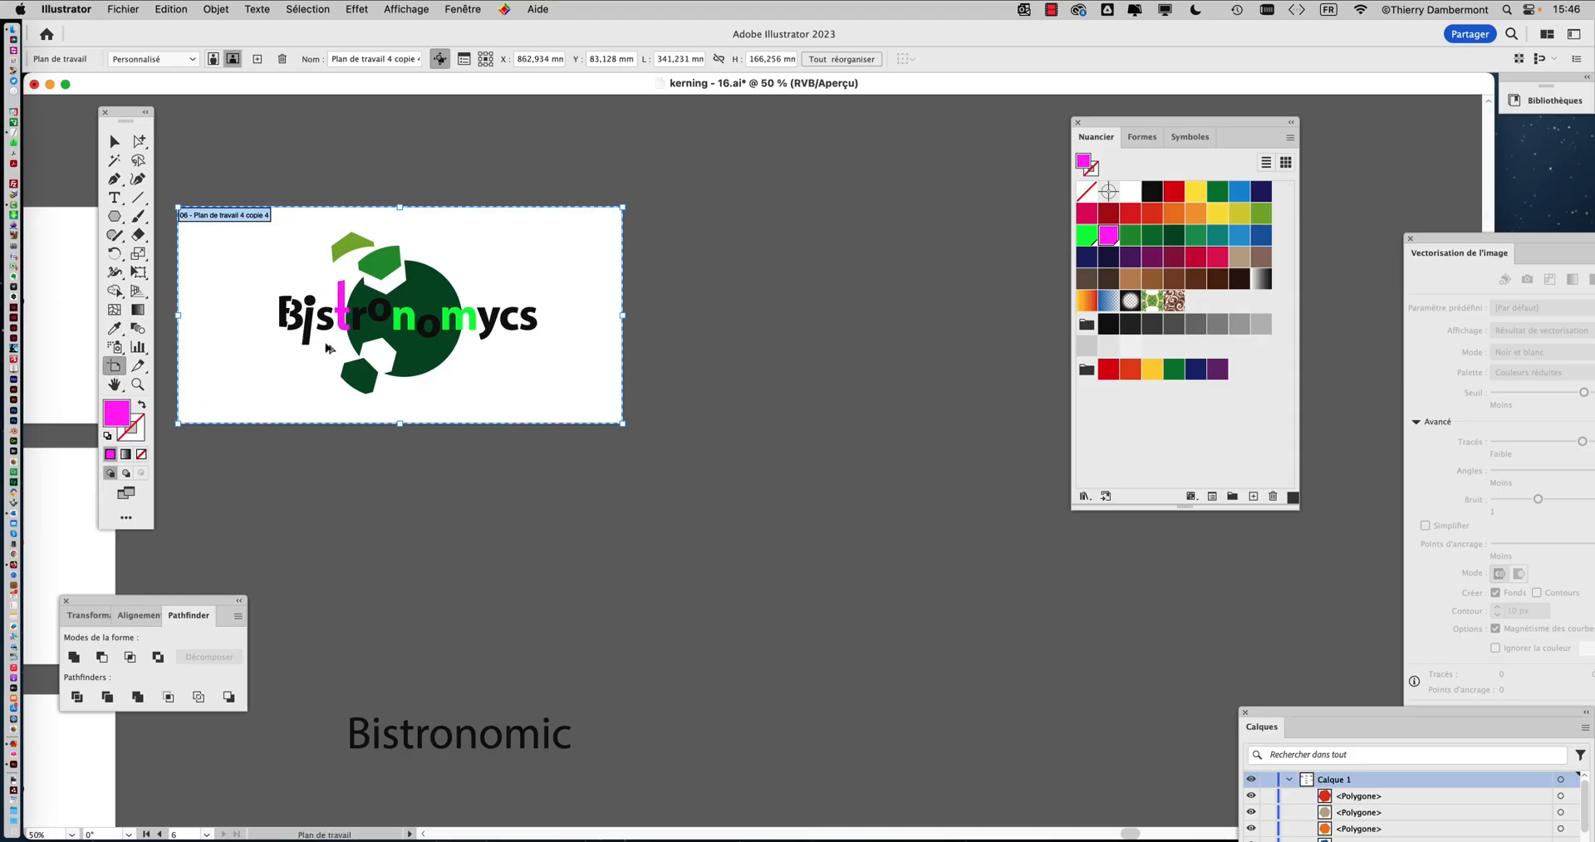
drag(590, 529, 648, 476)
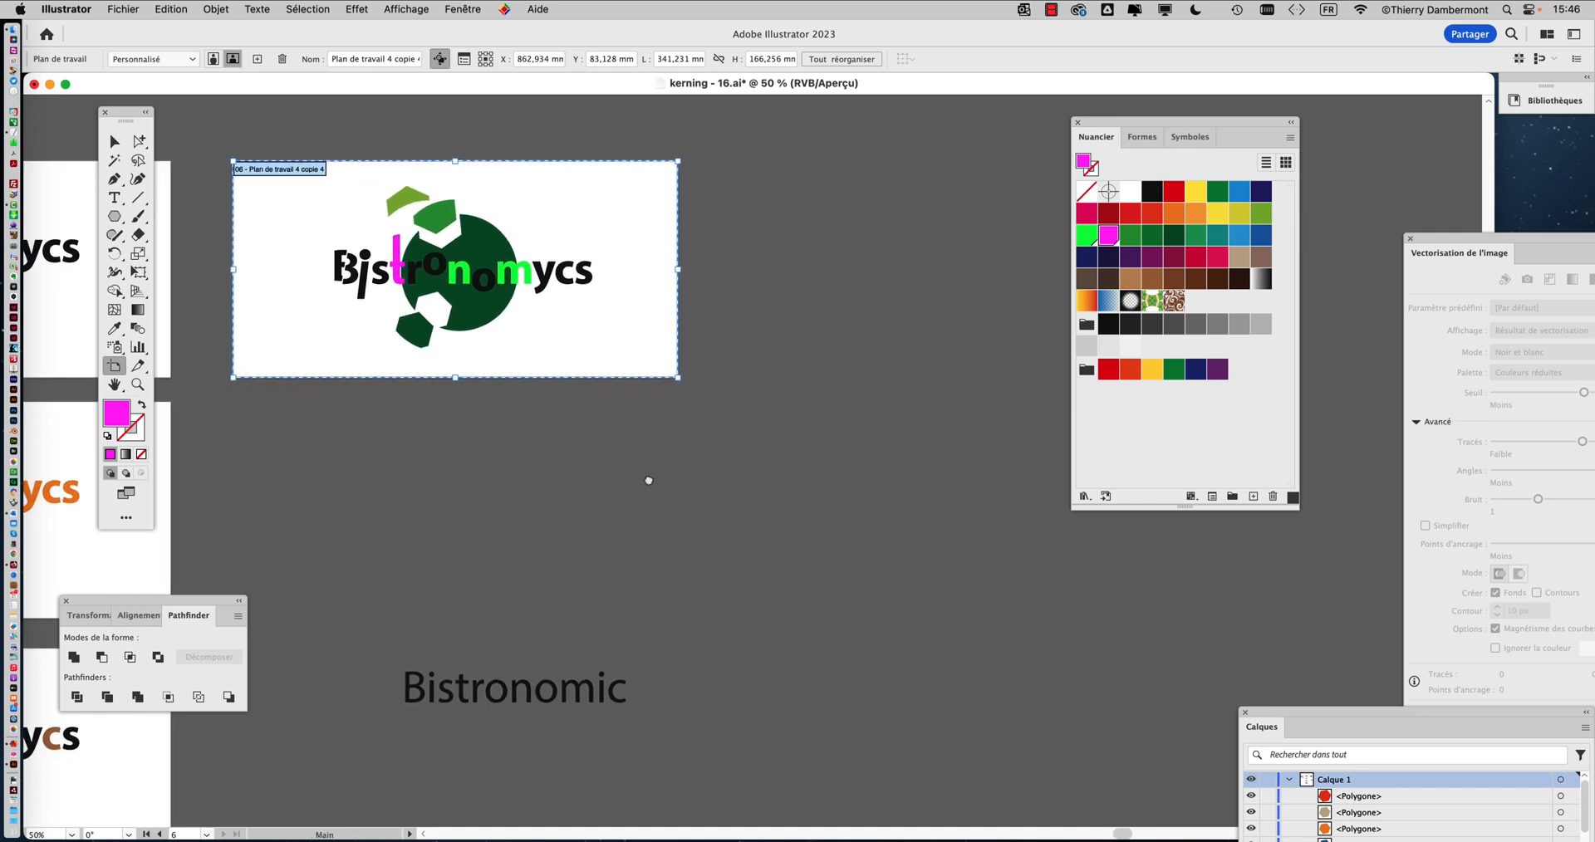
scroll(306, 335, up, 4)
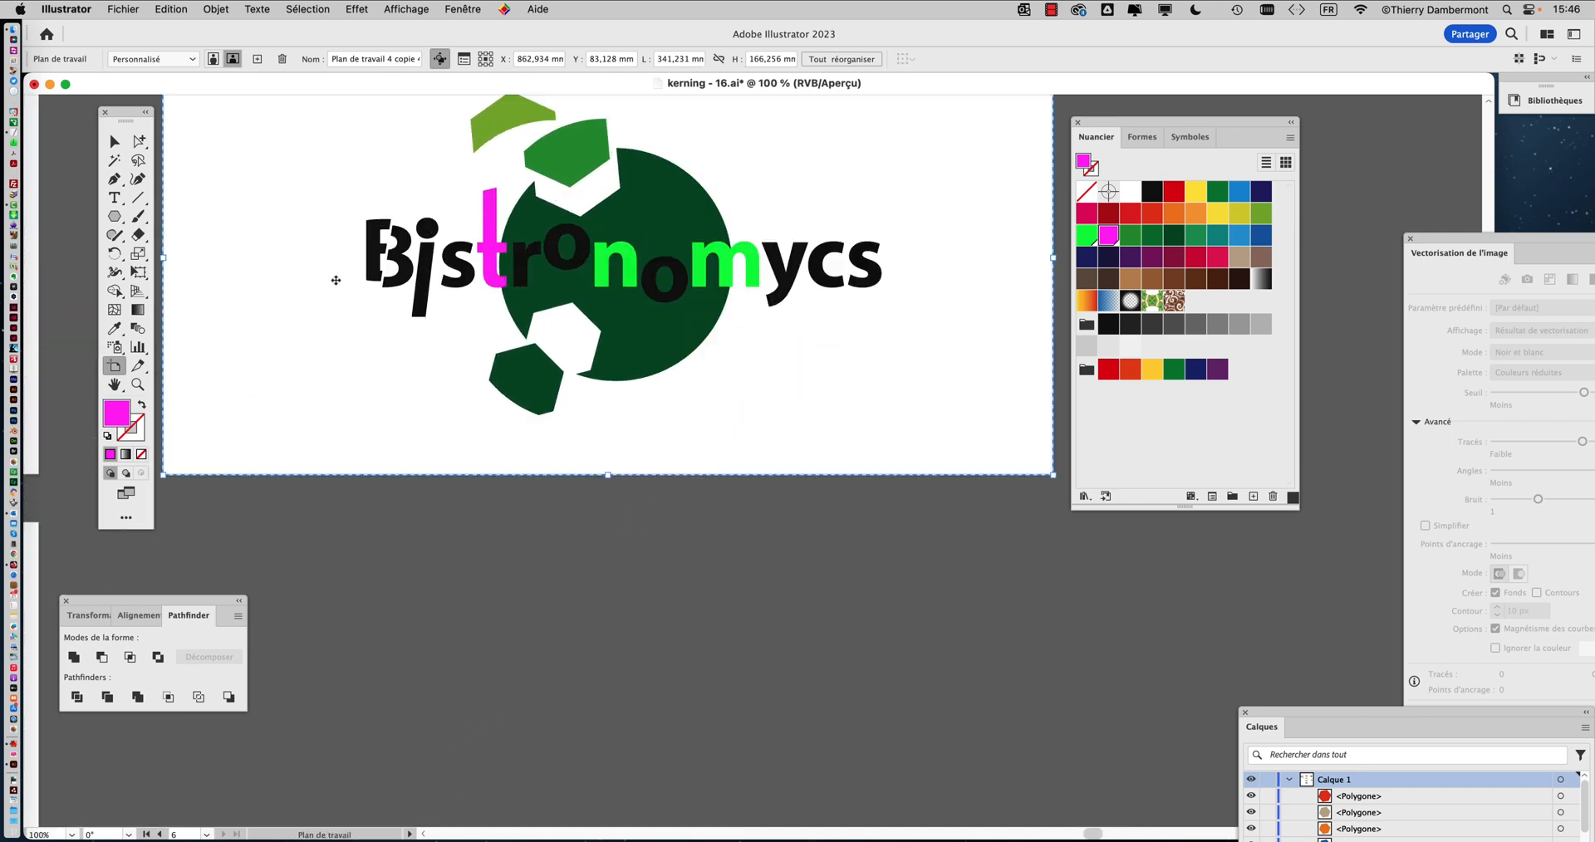
scroll(468, 374, up, 1)
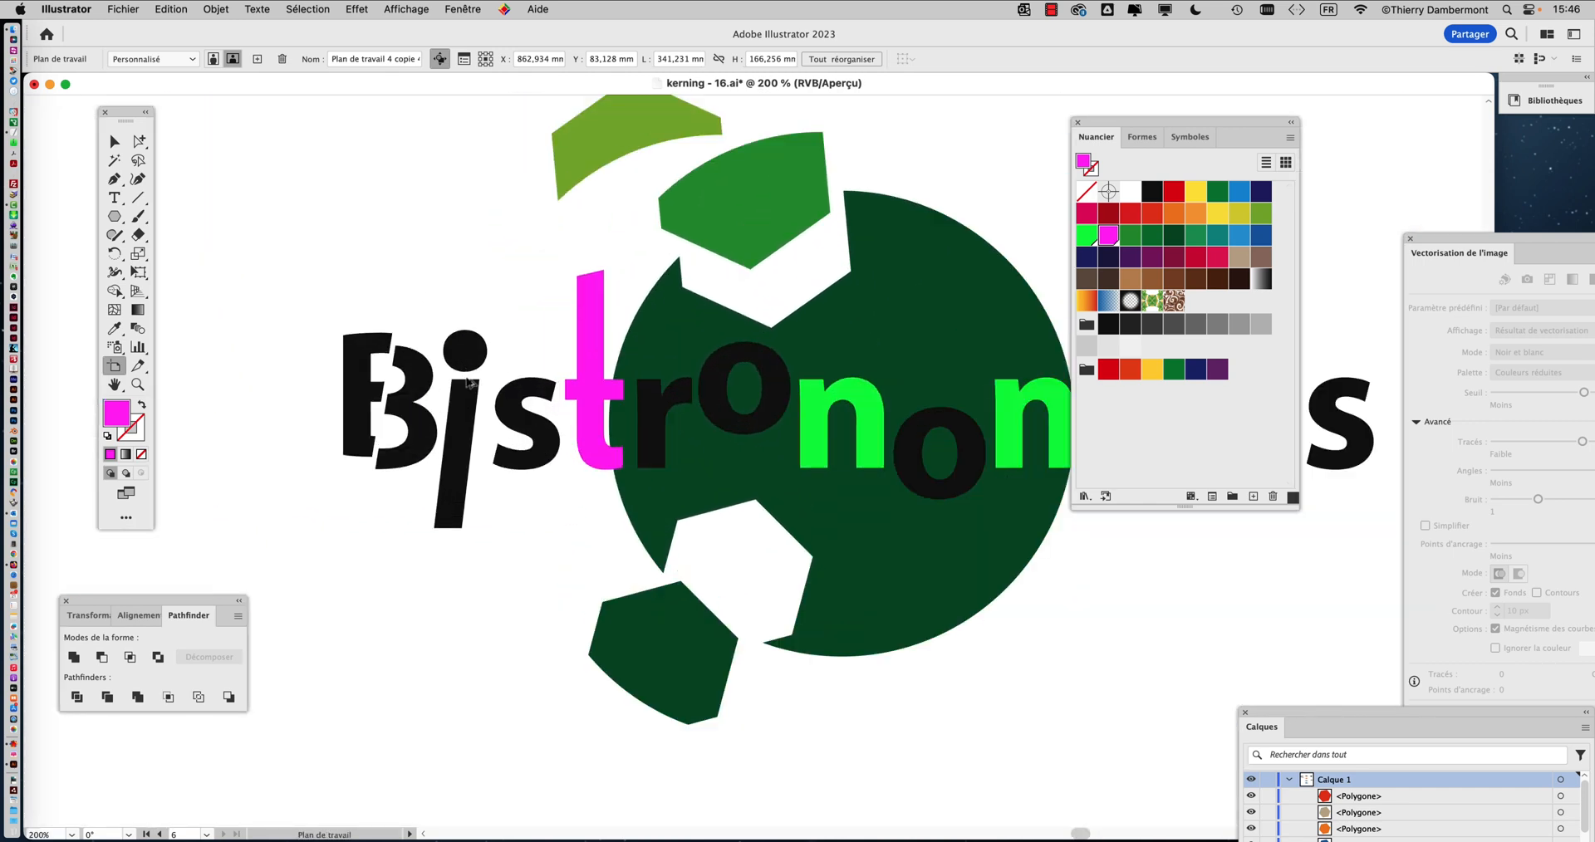
scroll(467, 384, down, 4)
drag(382, 359, 348, 232)
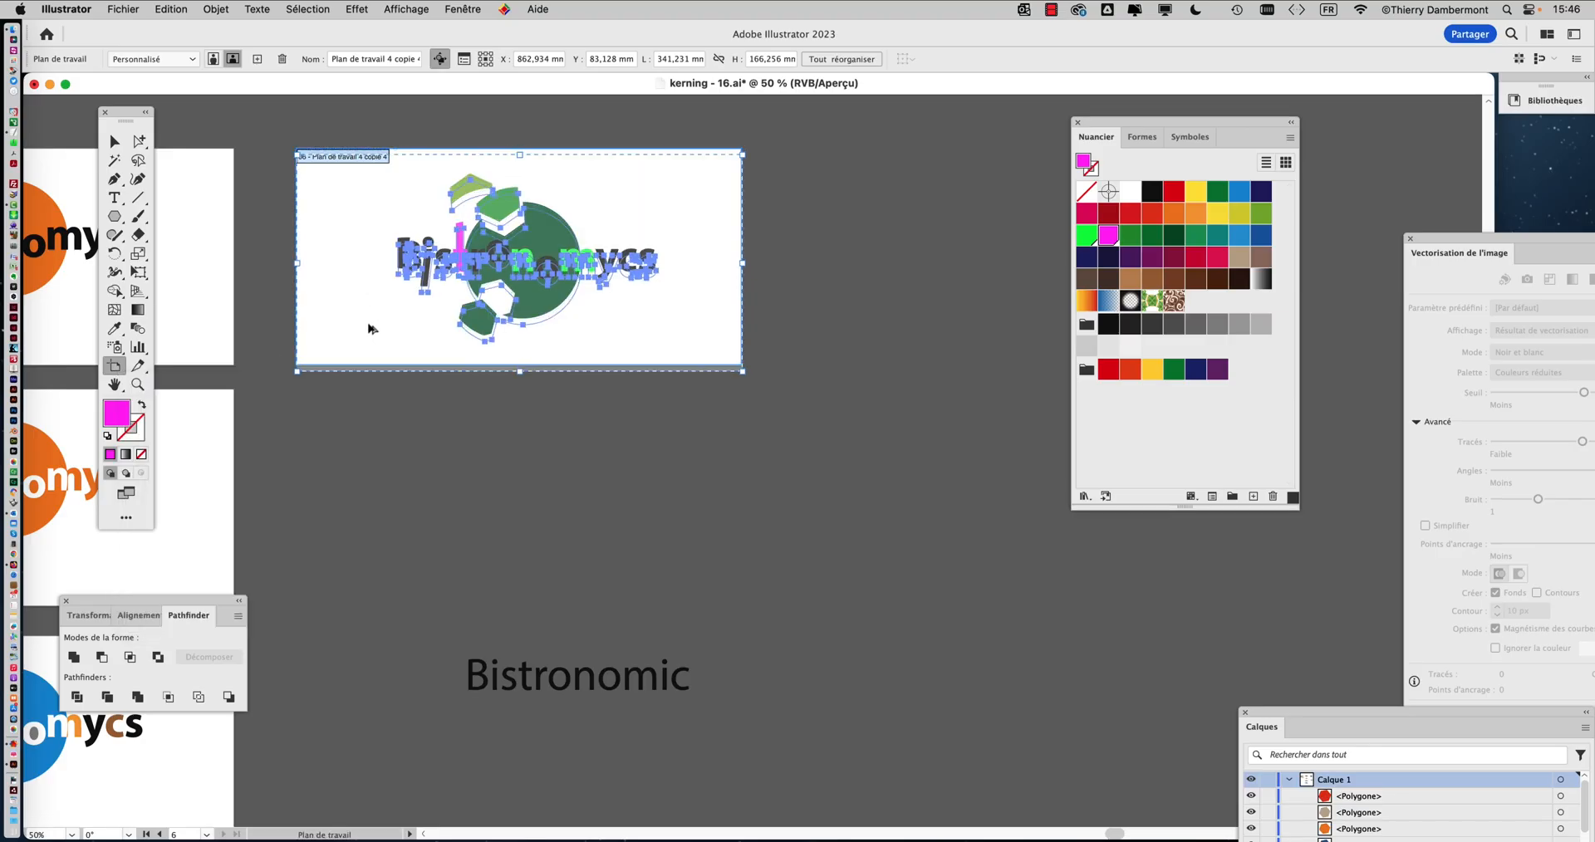
drag(371, 329, 360, 546)
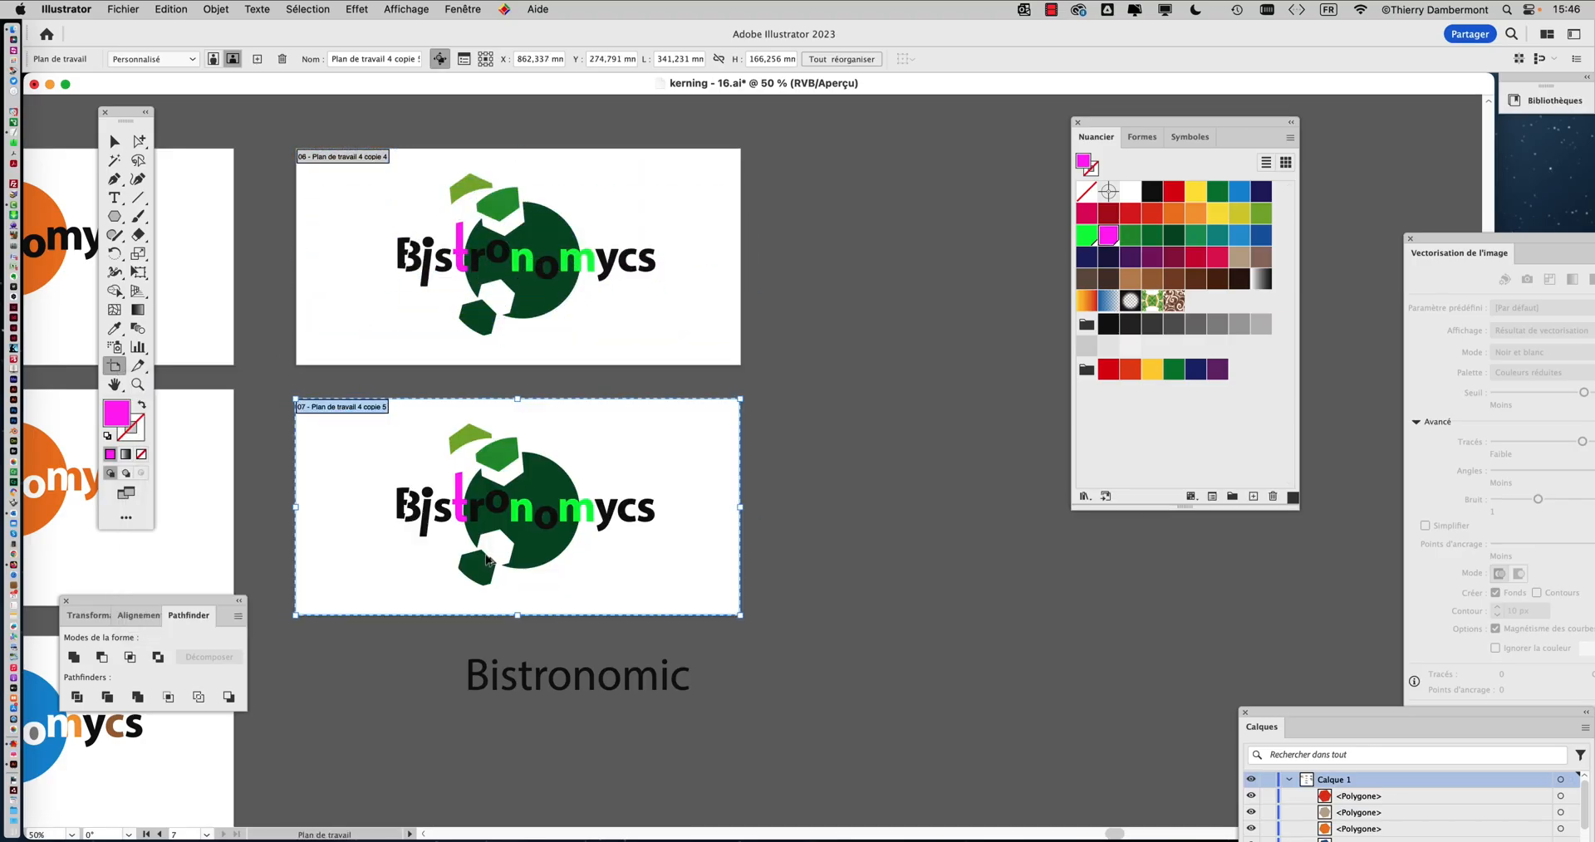
Step: Clear the loose "Bistronomic" text away from the area below the duplicated artboard
scroll(487, 561, up, 2)
drag(493, 554, 596, 416)
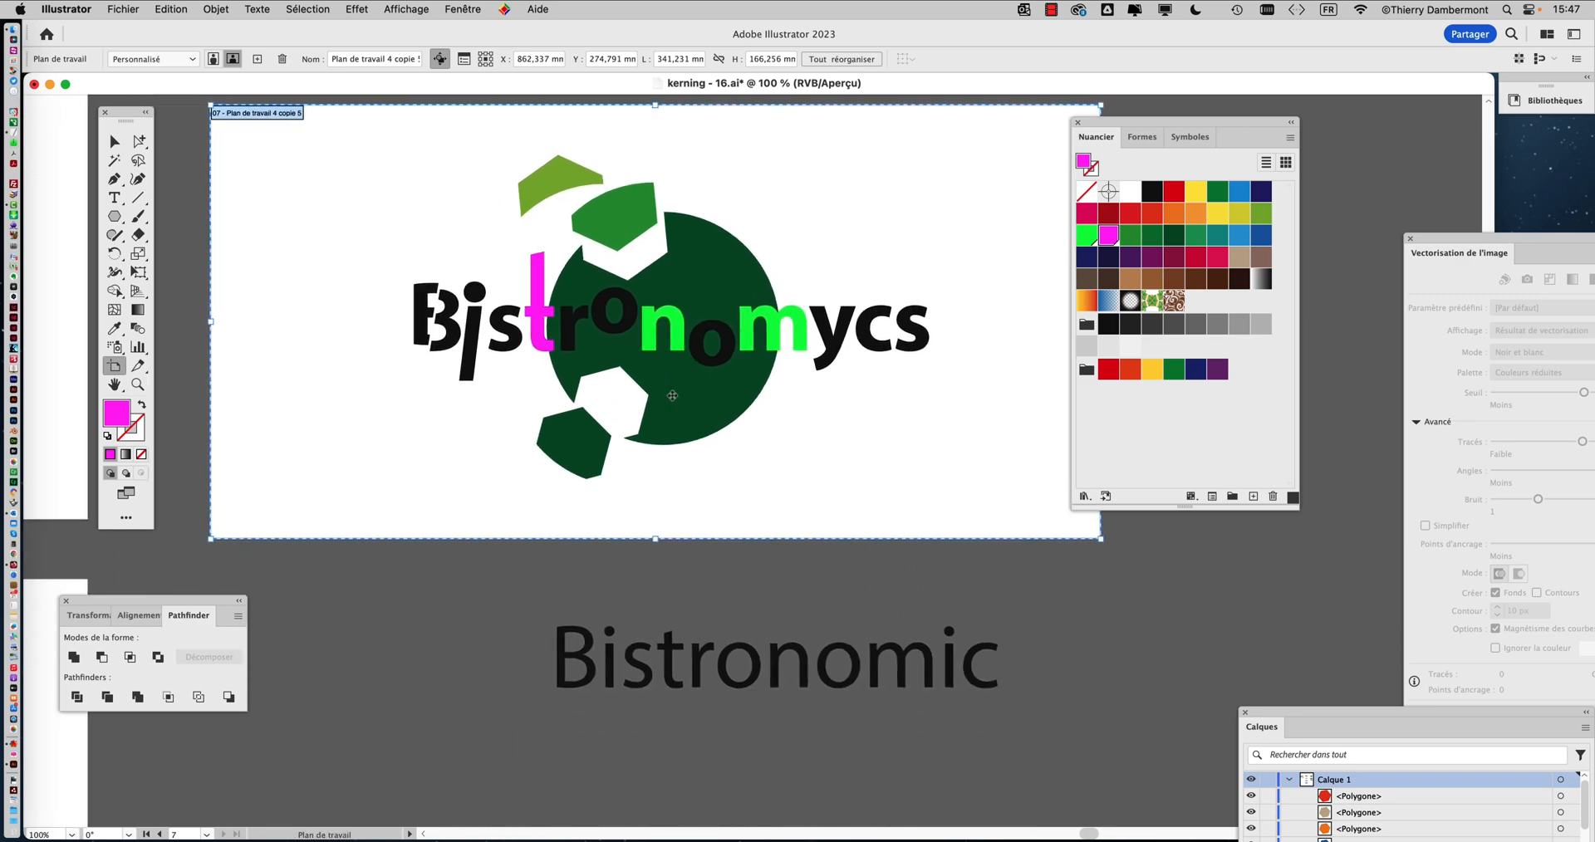
scroll(579, 428, down, 3)
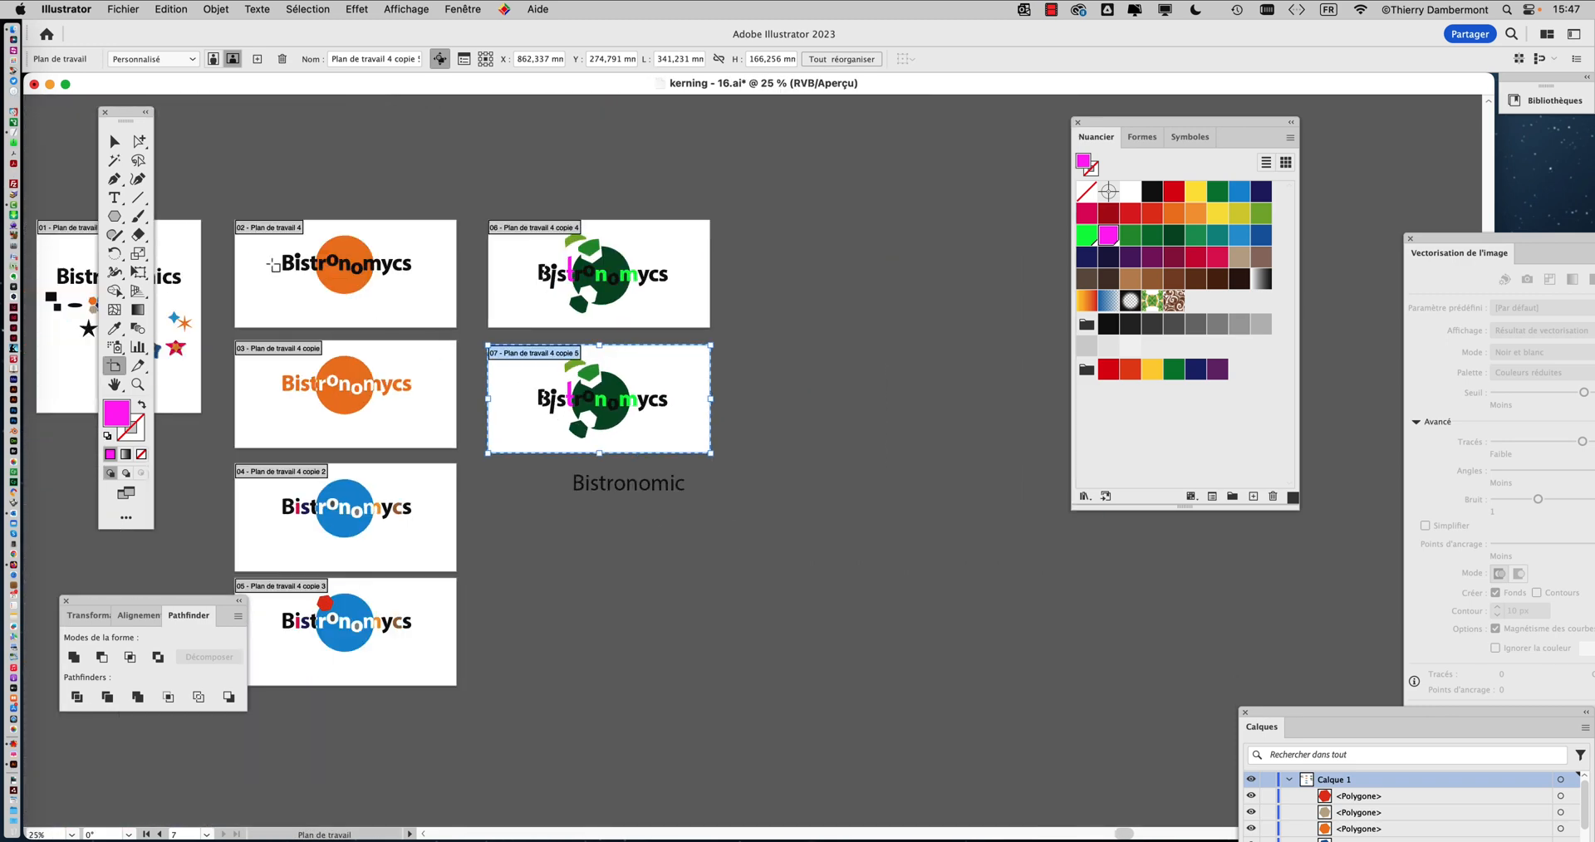
click(122, 139)
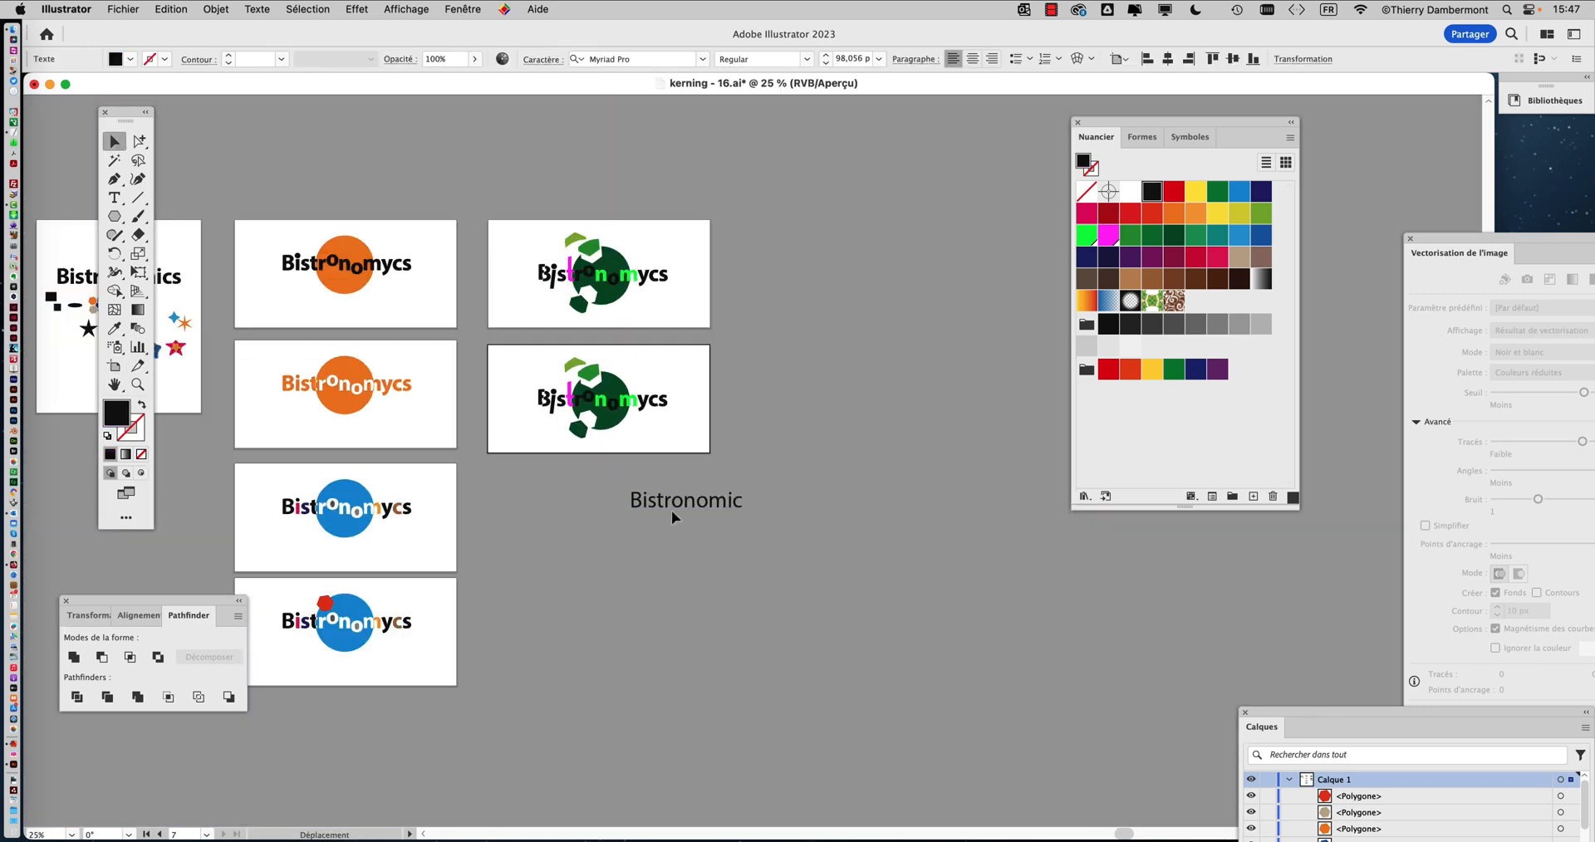
scroll(574, 326, up, 4)
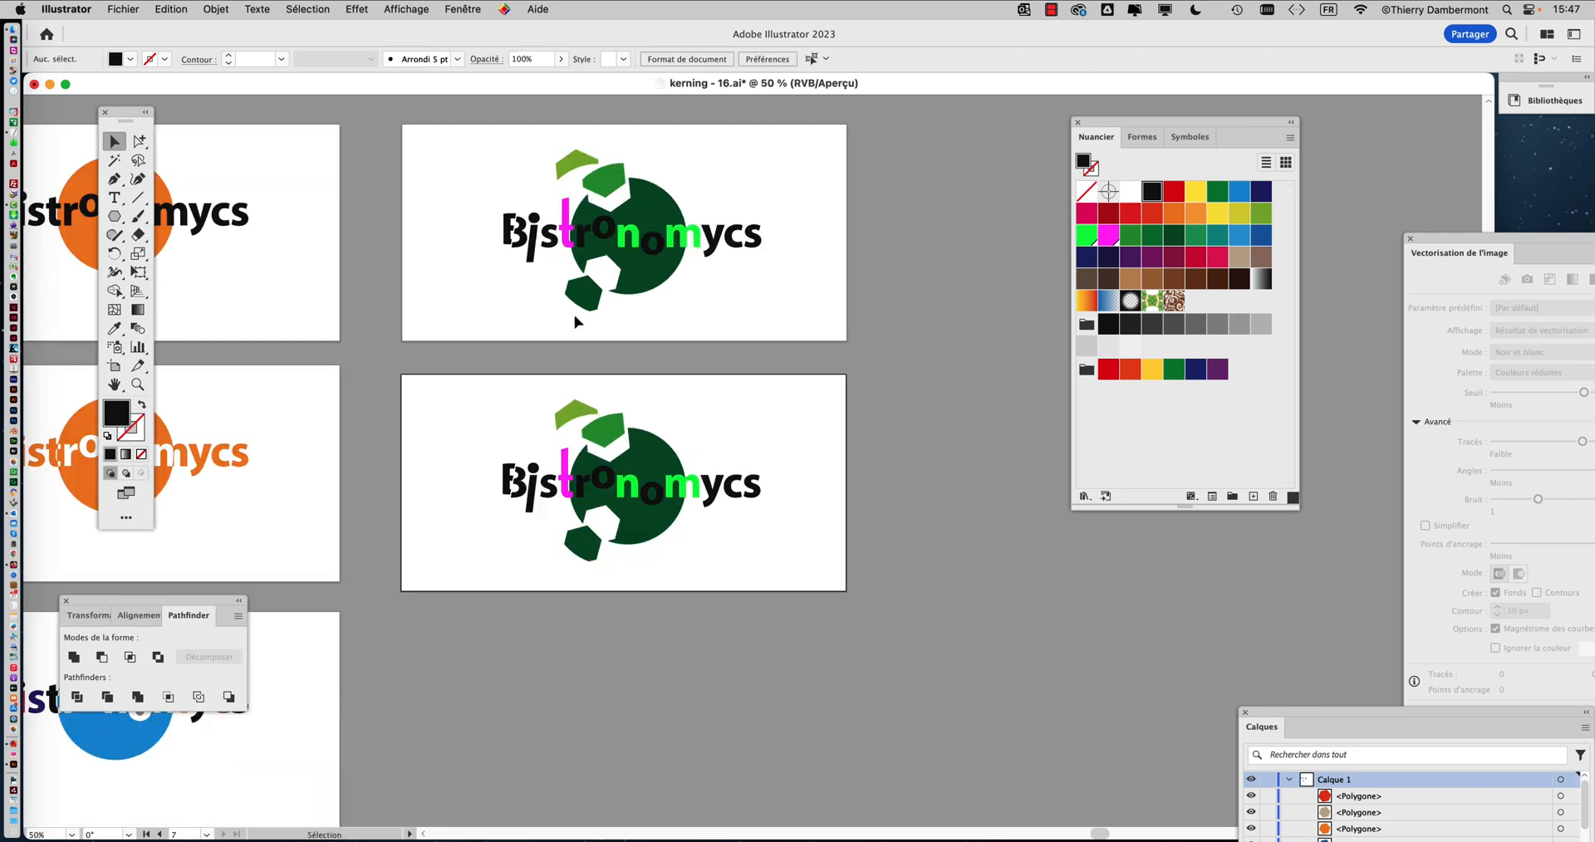
scroll(576, 411, up, 1)
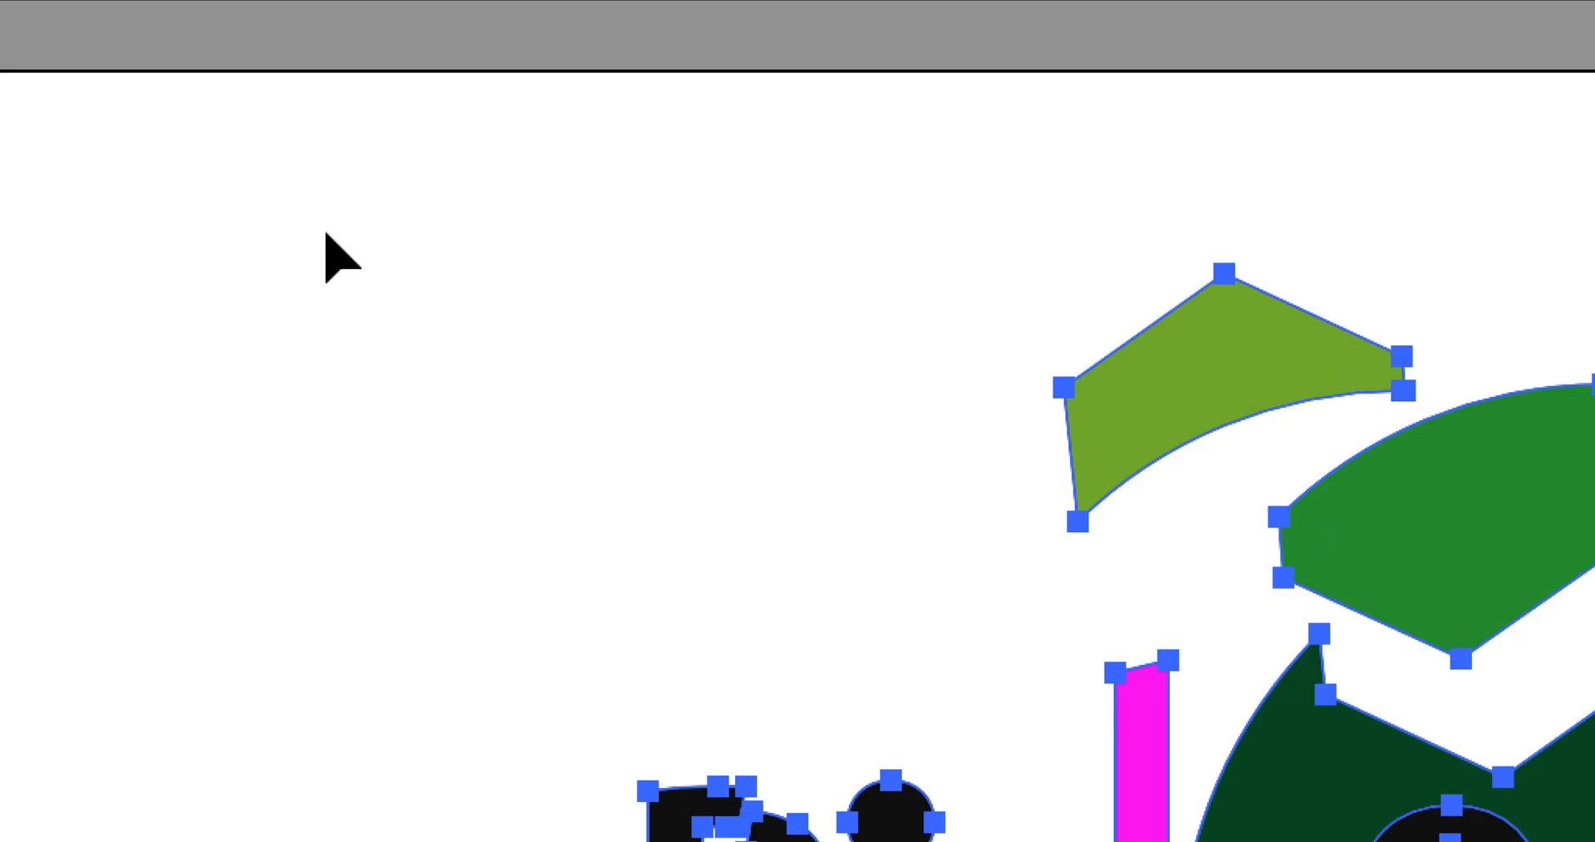
Step: With the whole logo on the duplicated artboard selected, bring the Nuancier panel beside it and make the panel wider and shorter
click(326, 235)
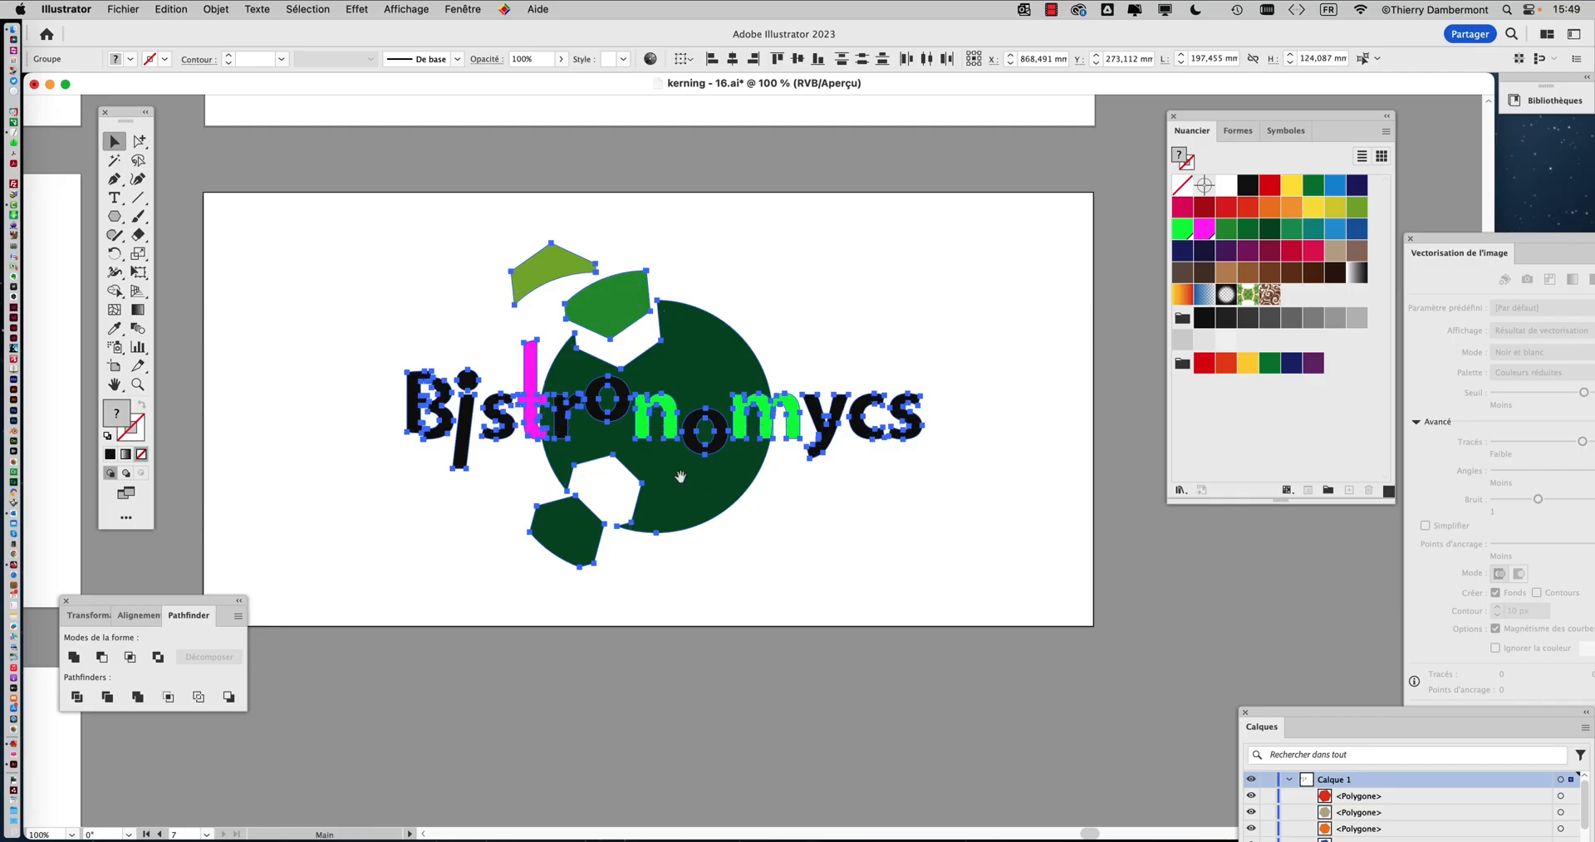
drag(679, 476, 541, 380)
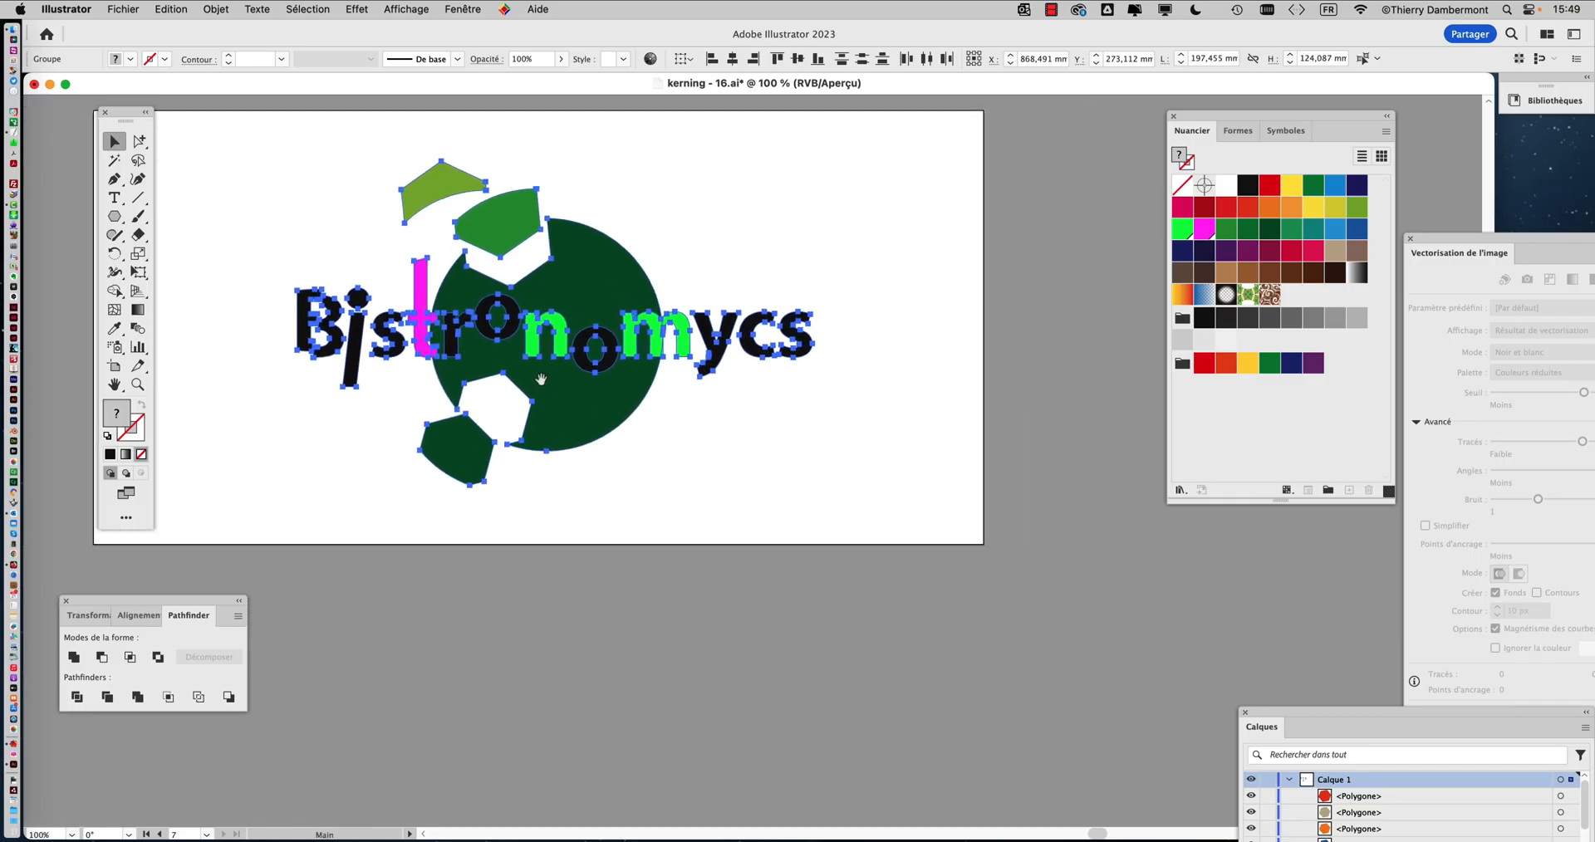
drag(1212, 122, 970, 113)
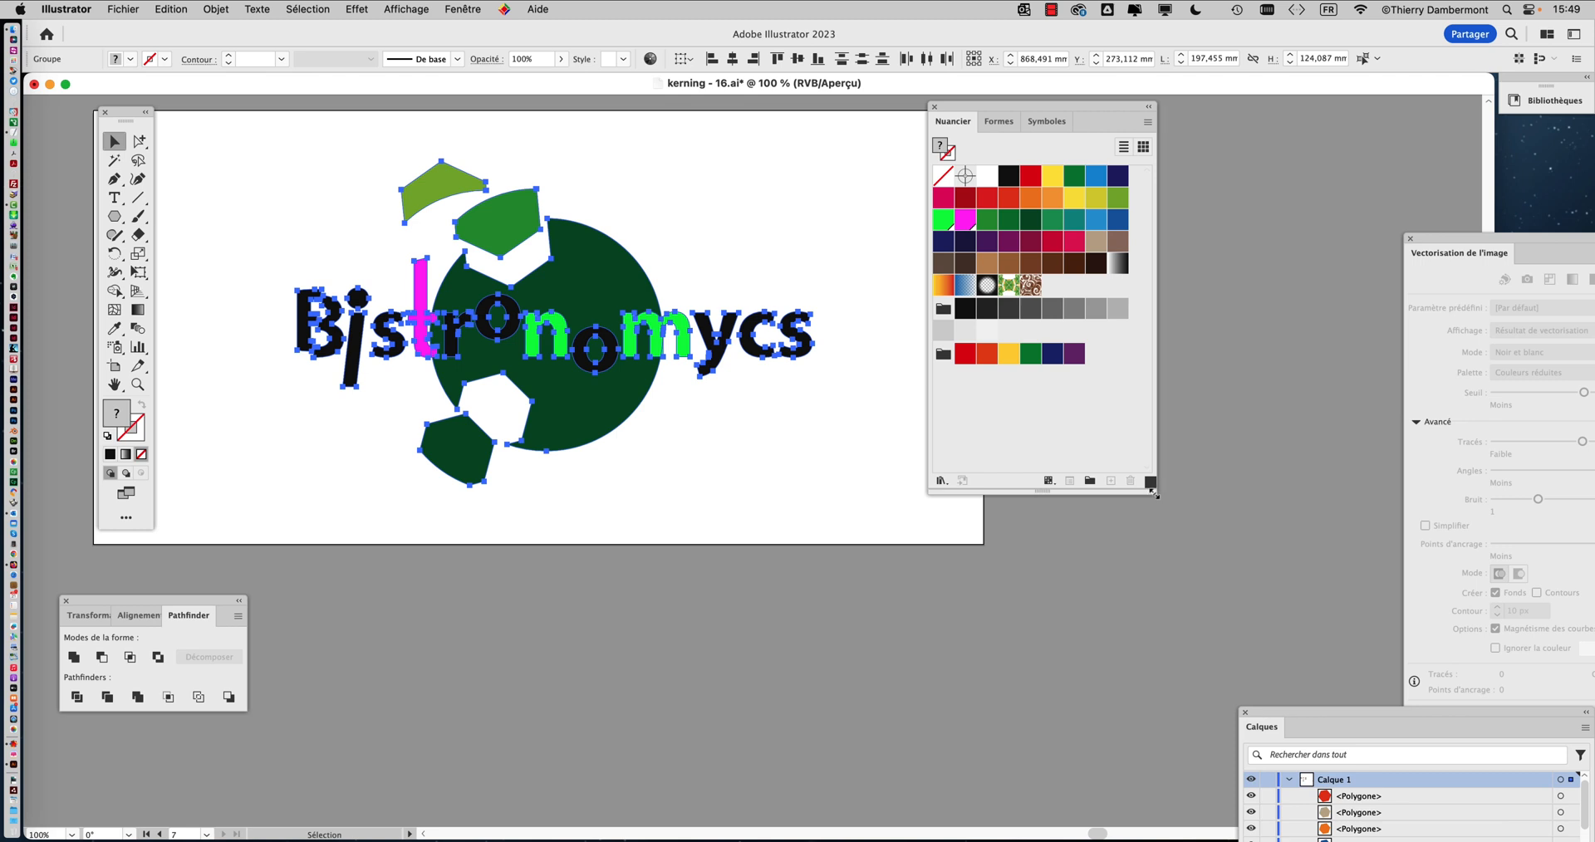
drag(1153, 493, 1293, 471)
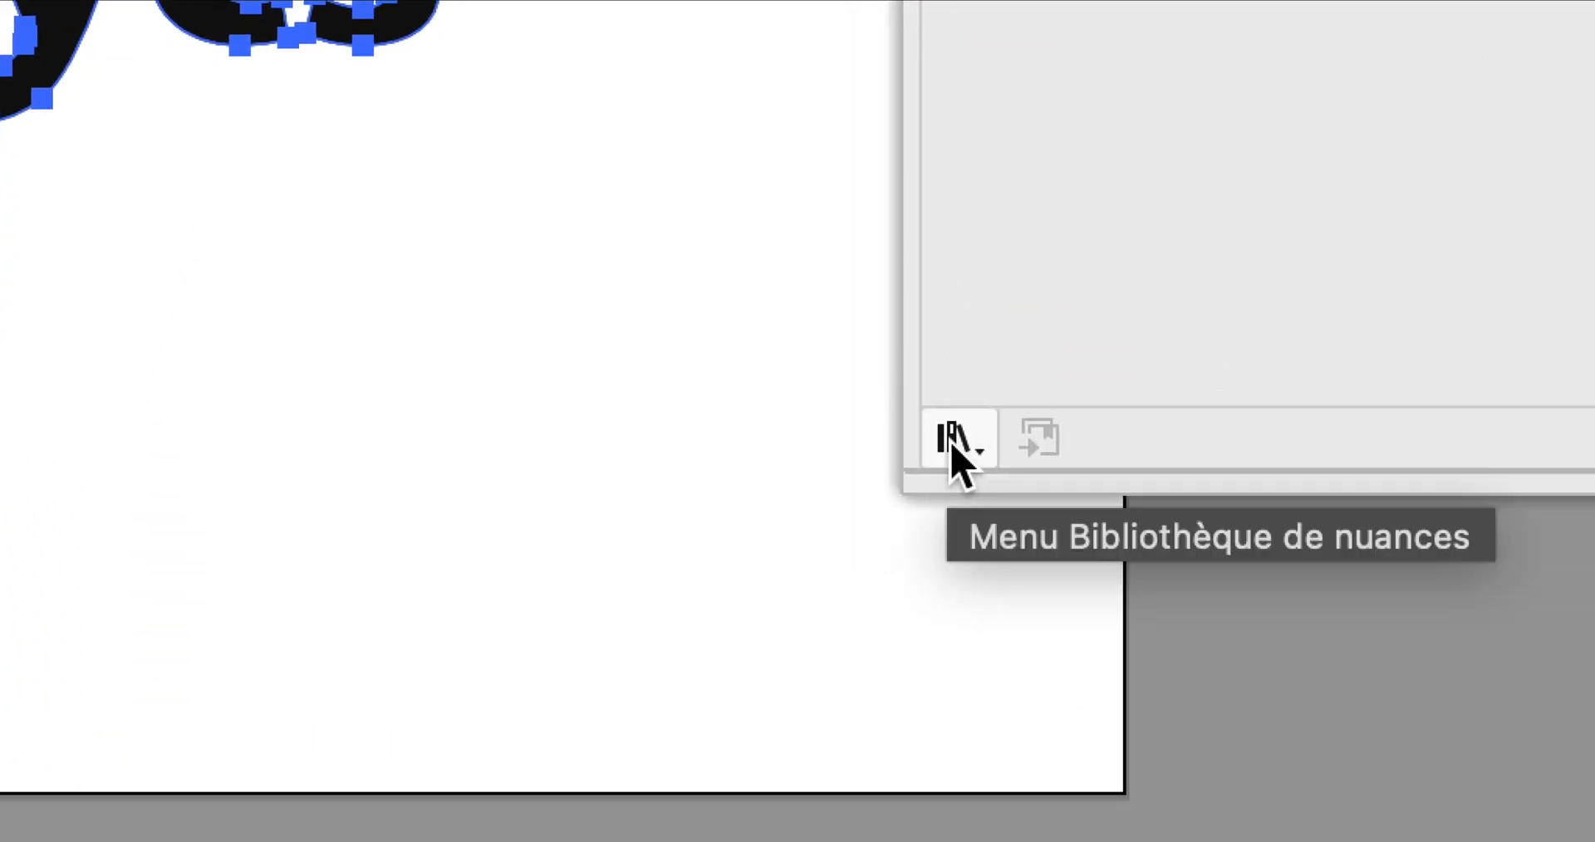
drag(966, 492, 1010, 88)
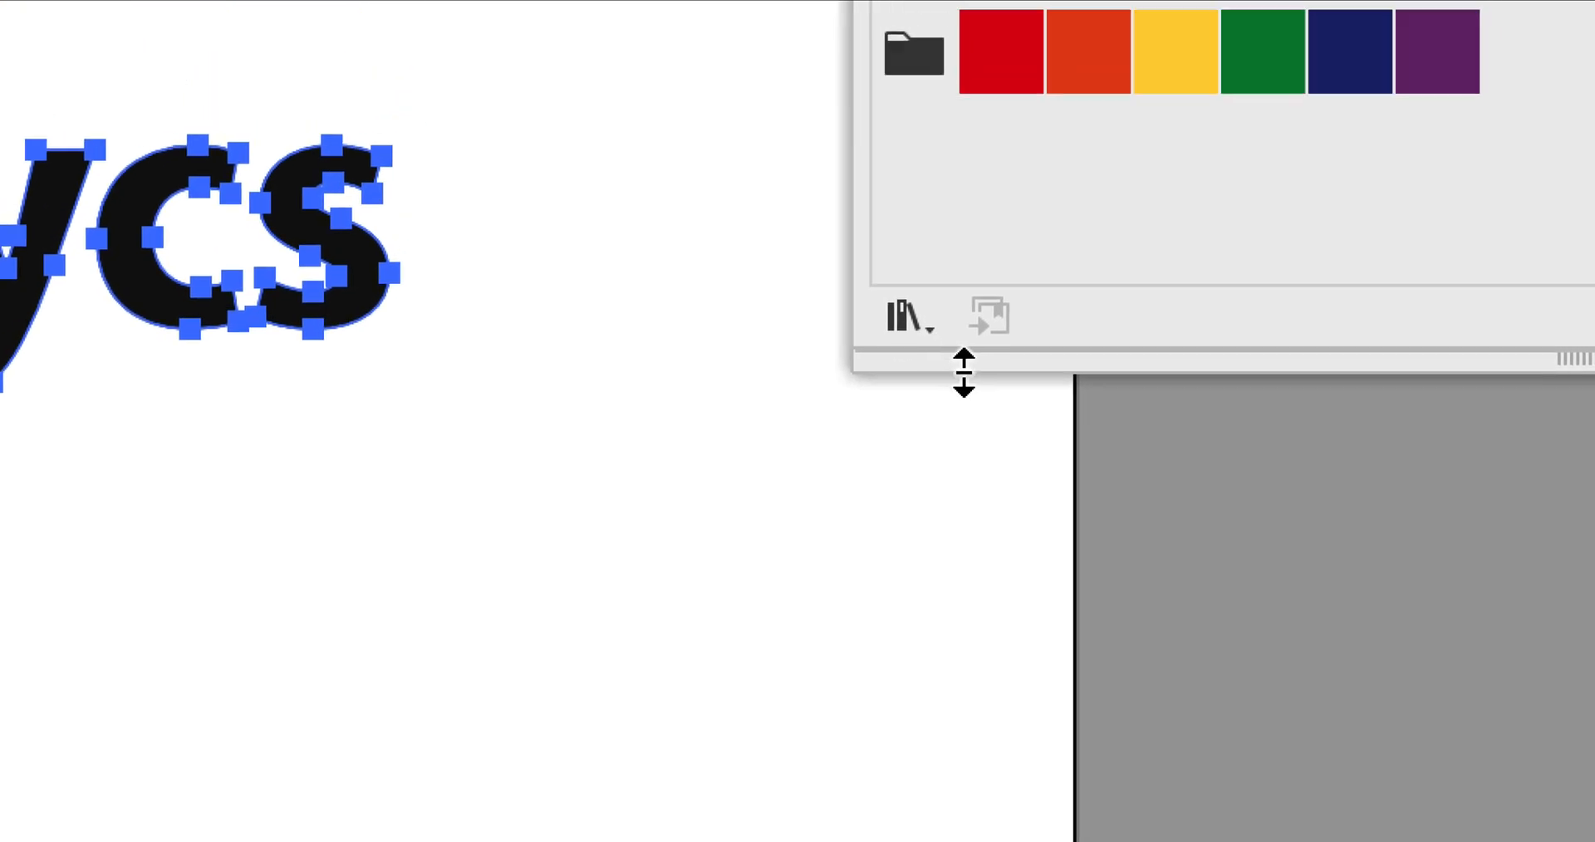
Step: Load the "Festivités" swatch library, place its panel apart from the Nuancier panel and resize it to browse its colour groups
click(951, 355)
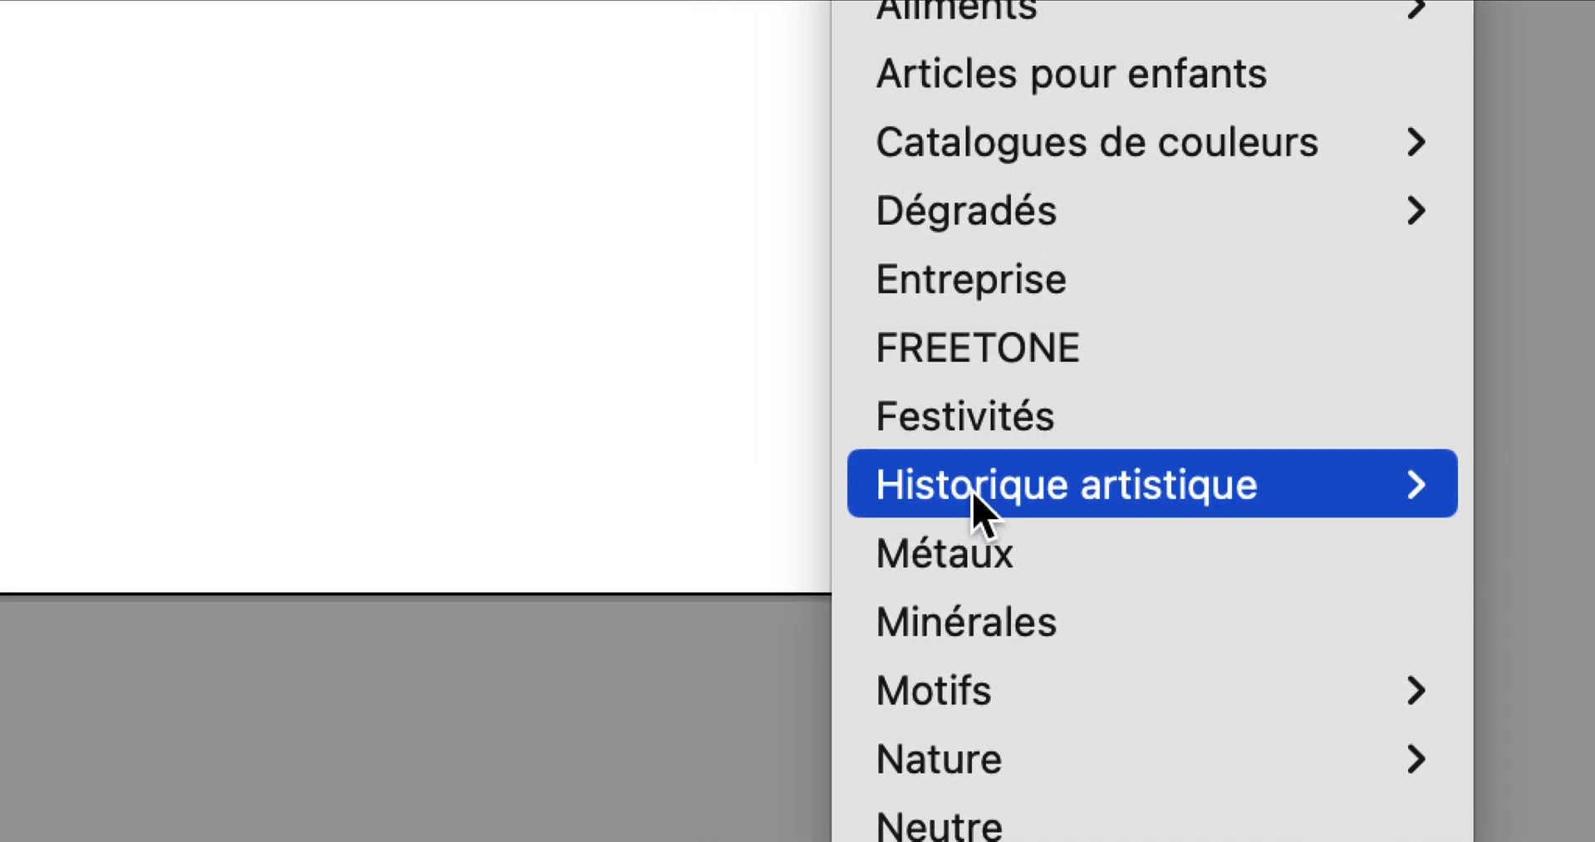
mouse_move(1040, 631)
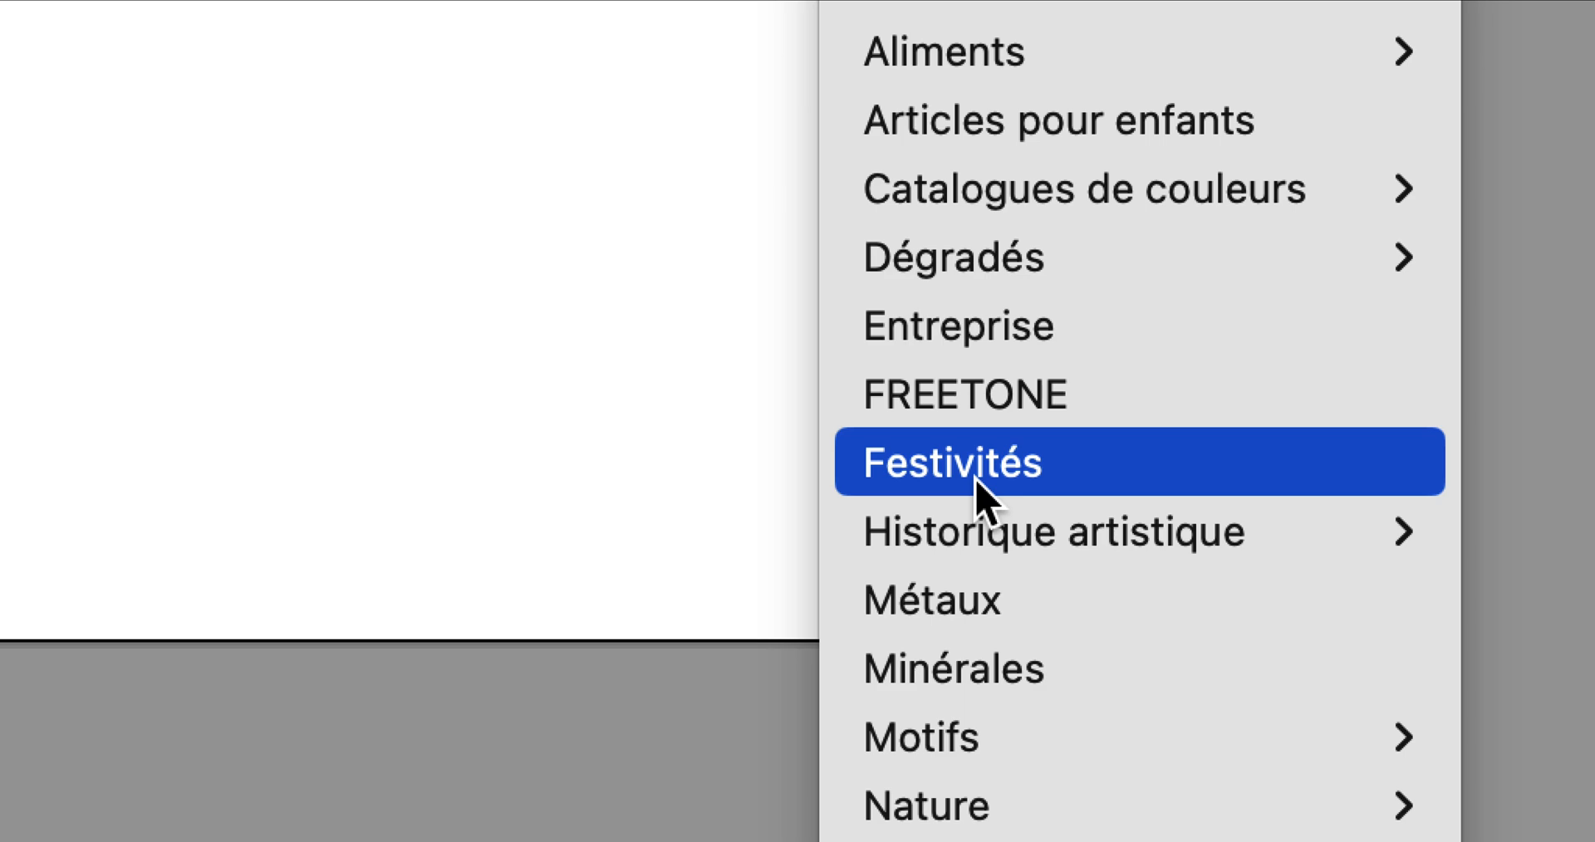
click(976, 482)
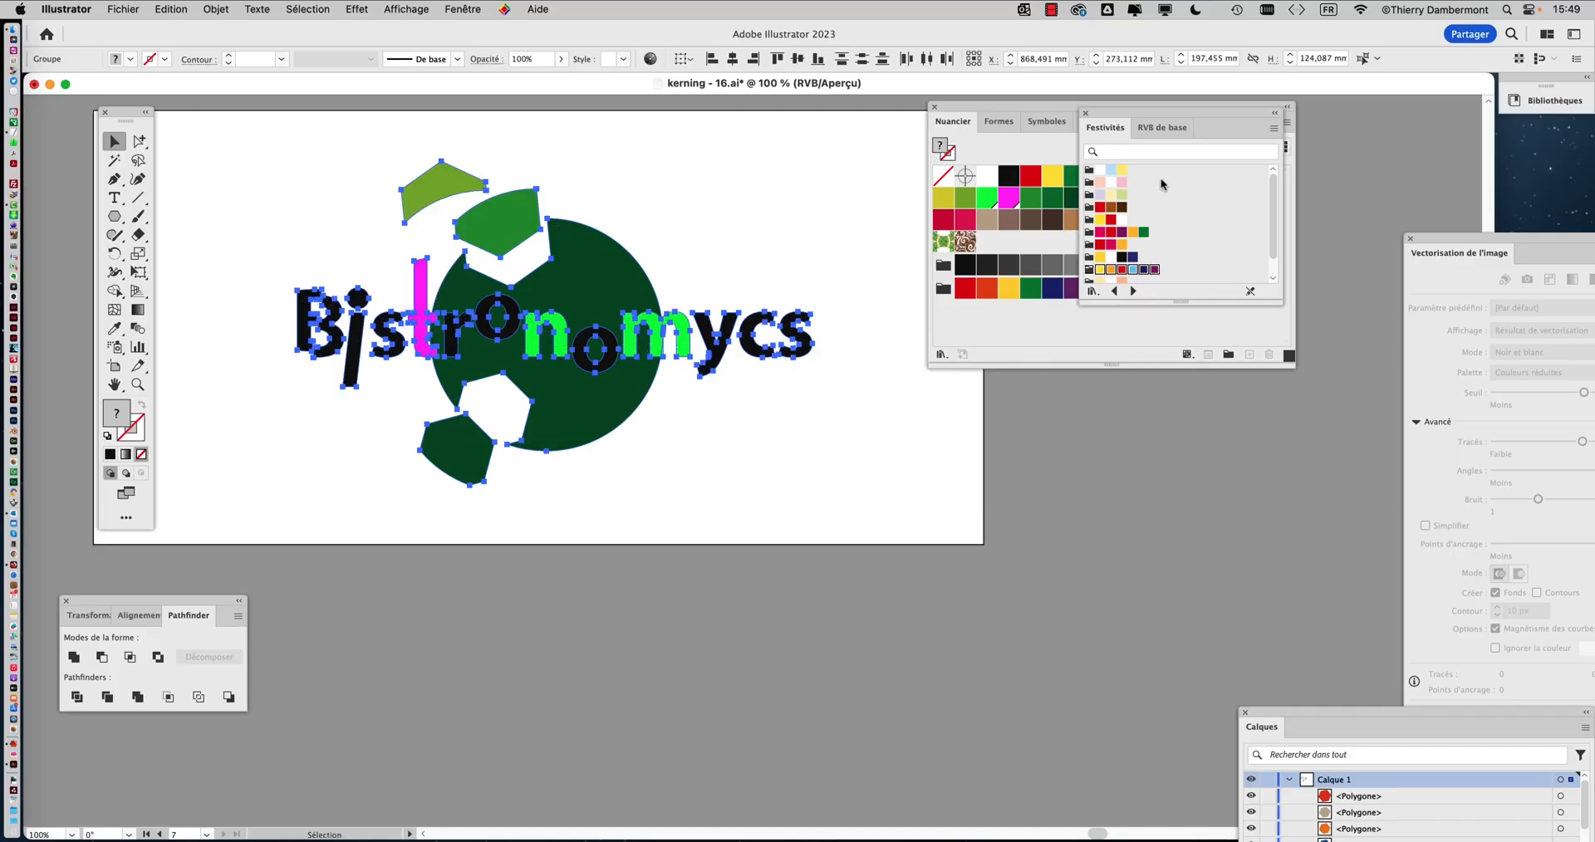
drag(1131, 114, 660, 106)
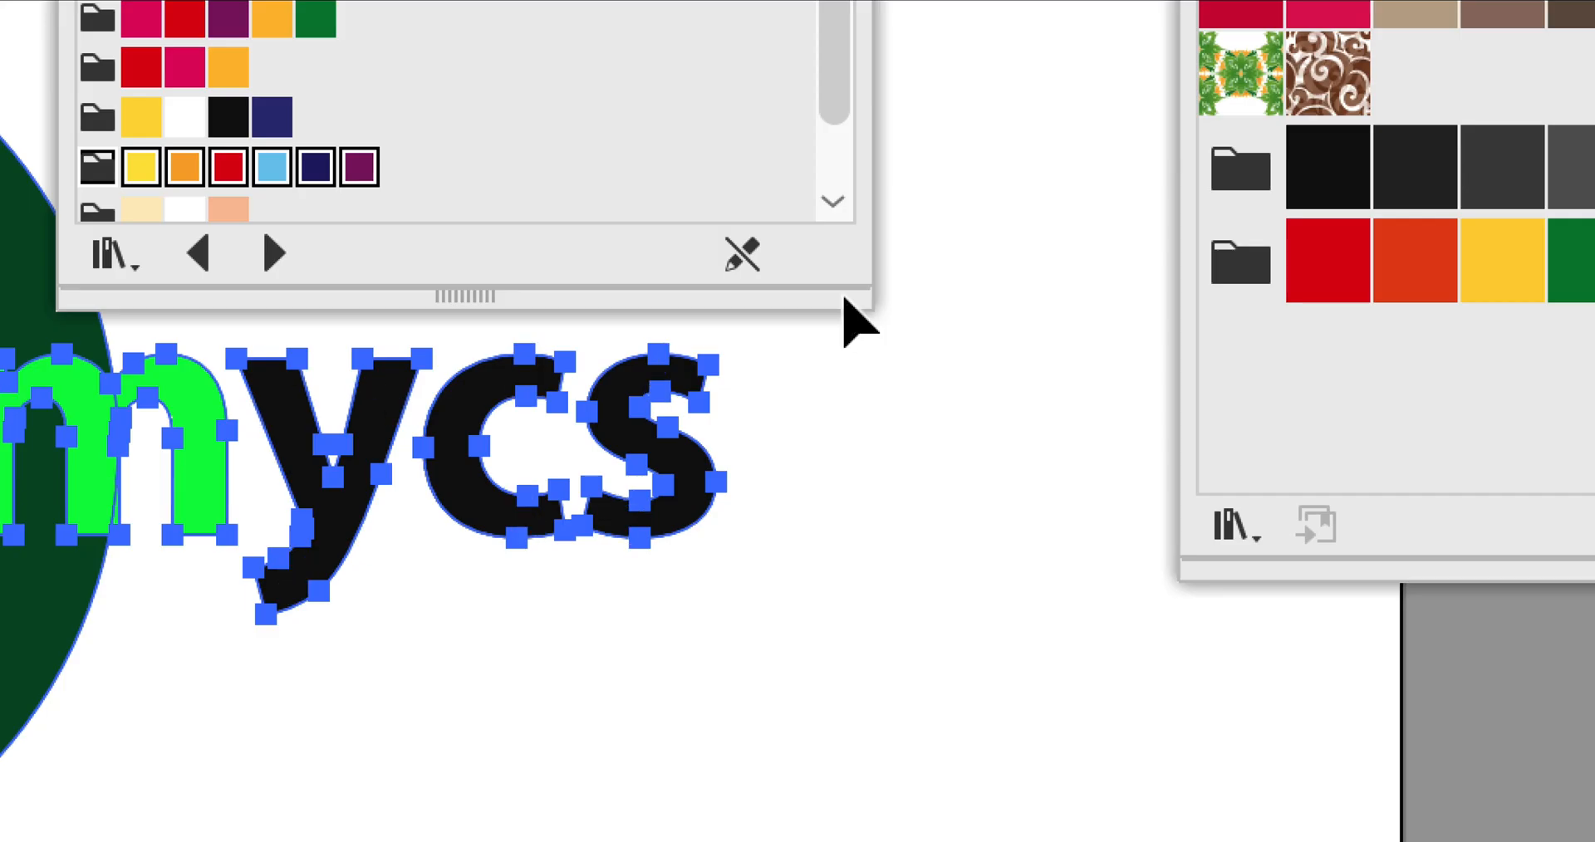
drag(870, 308, 834, 494)
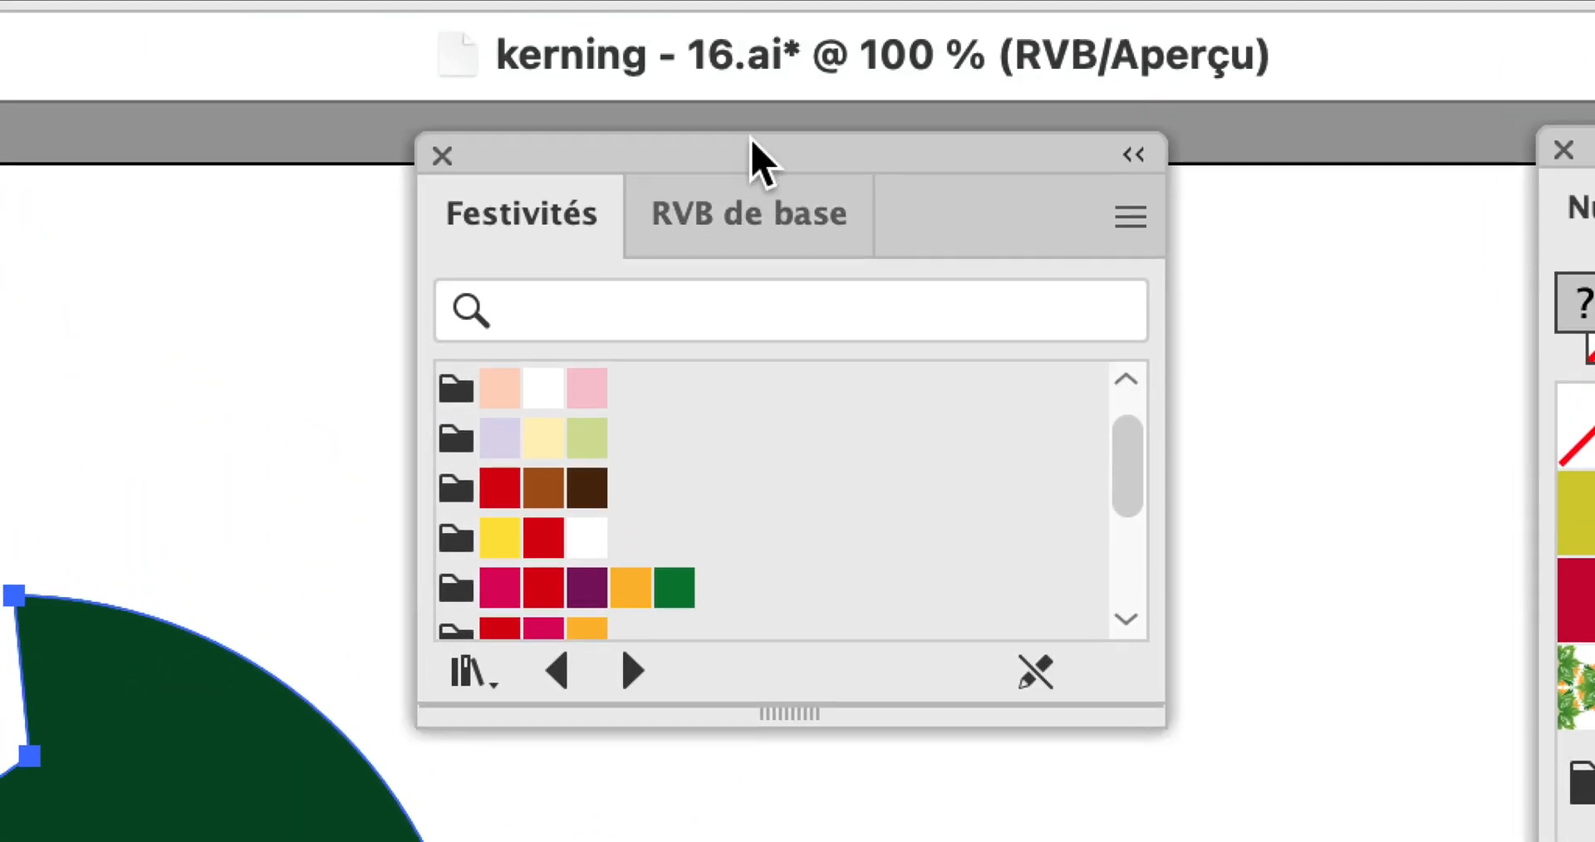
drag(740, 99, 954, 529)
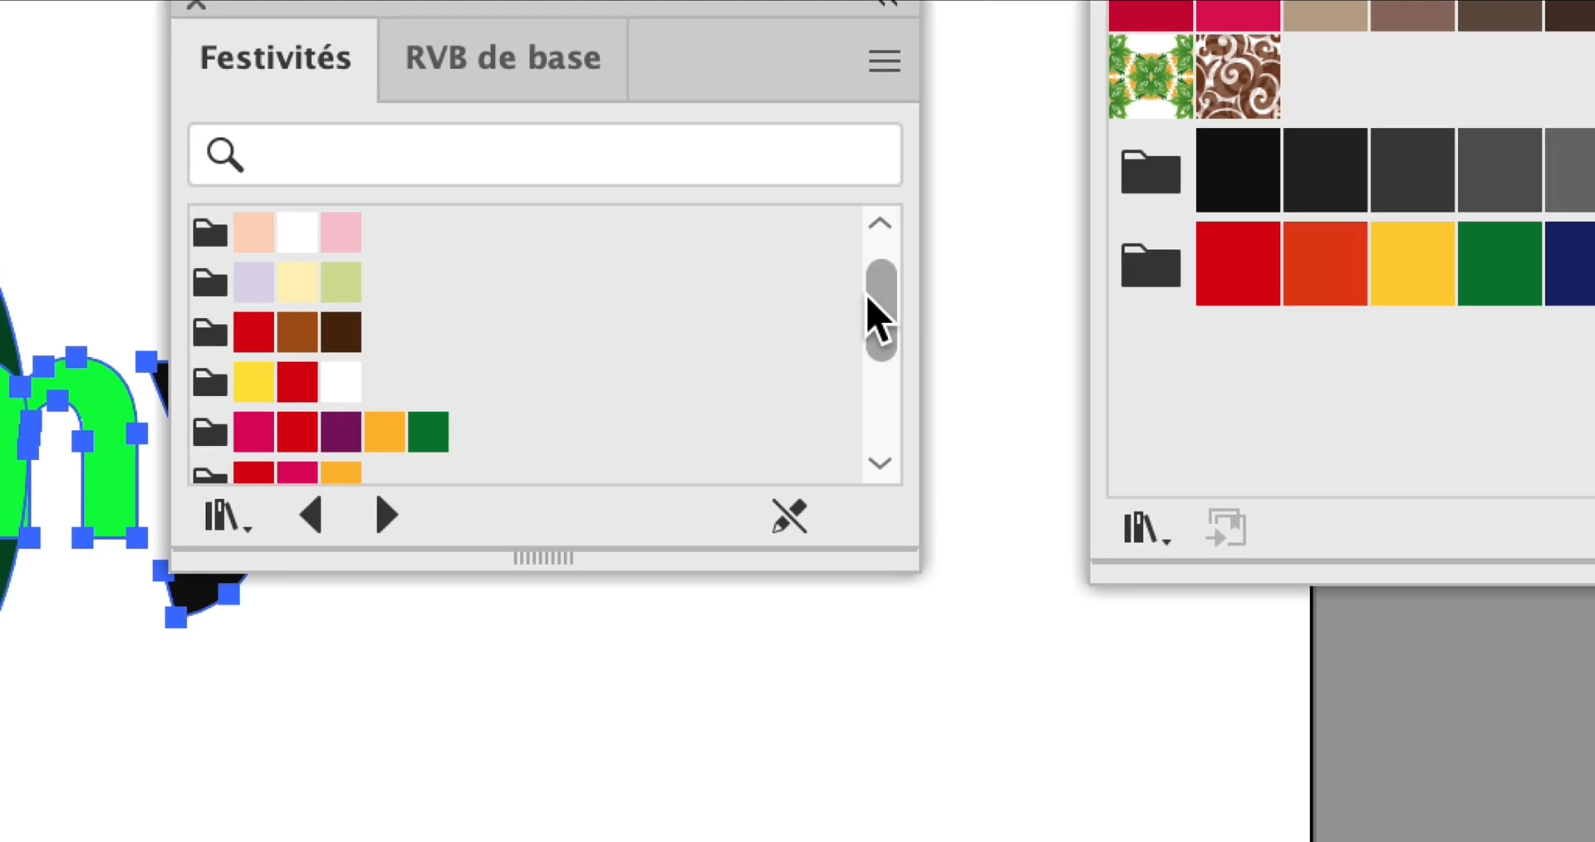
Step: Add the Piñata colour group from the Festivités library to the document swatches and make the library panel taller to fit all its groups
scroll(864, 295, down, 5)
scroll(864, 295, up, 7)
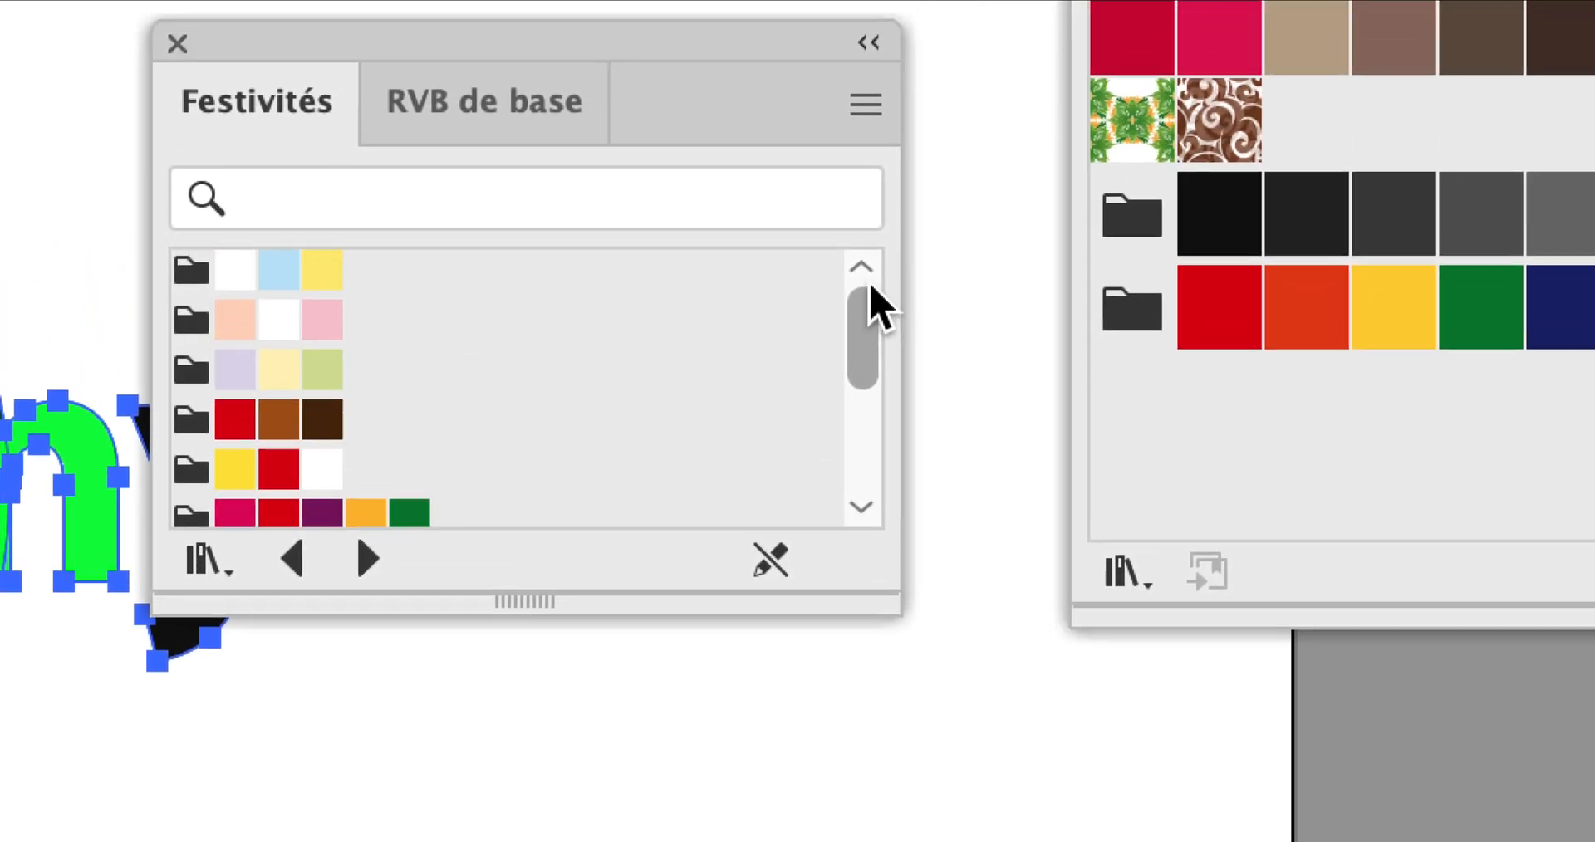
scroll(872, 316, down, 6)
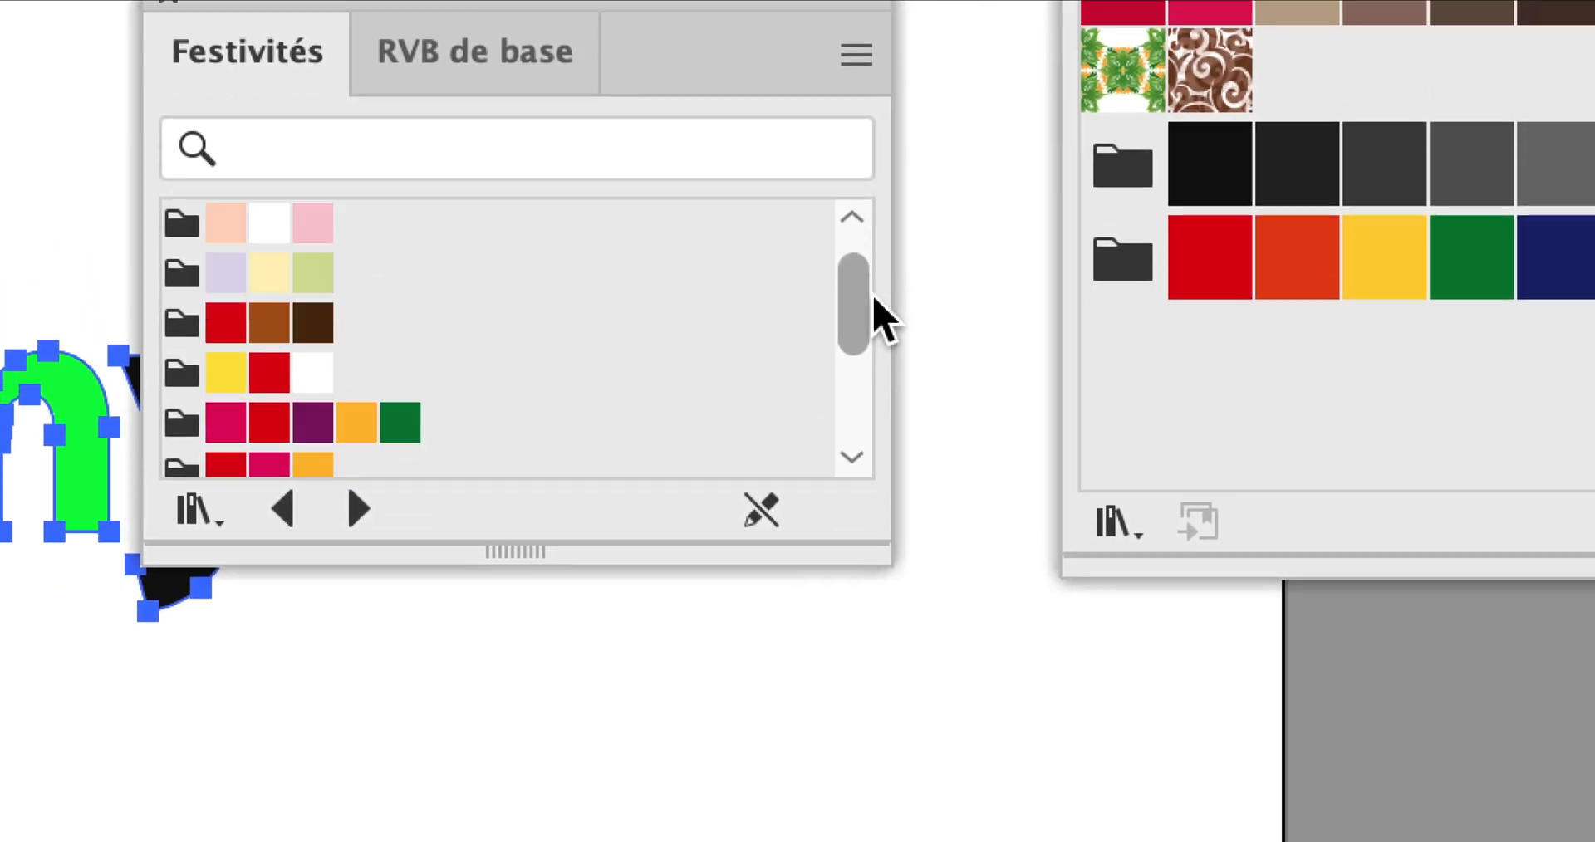
drag(895, 617, 881, 690)
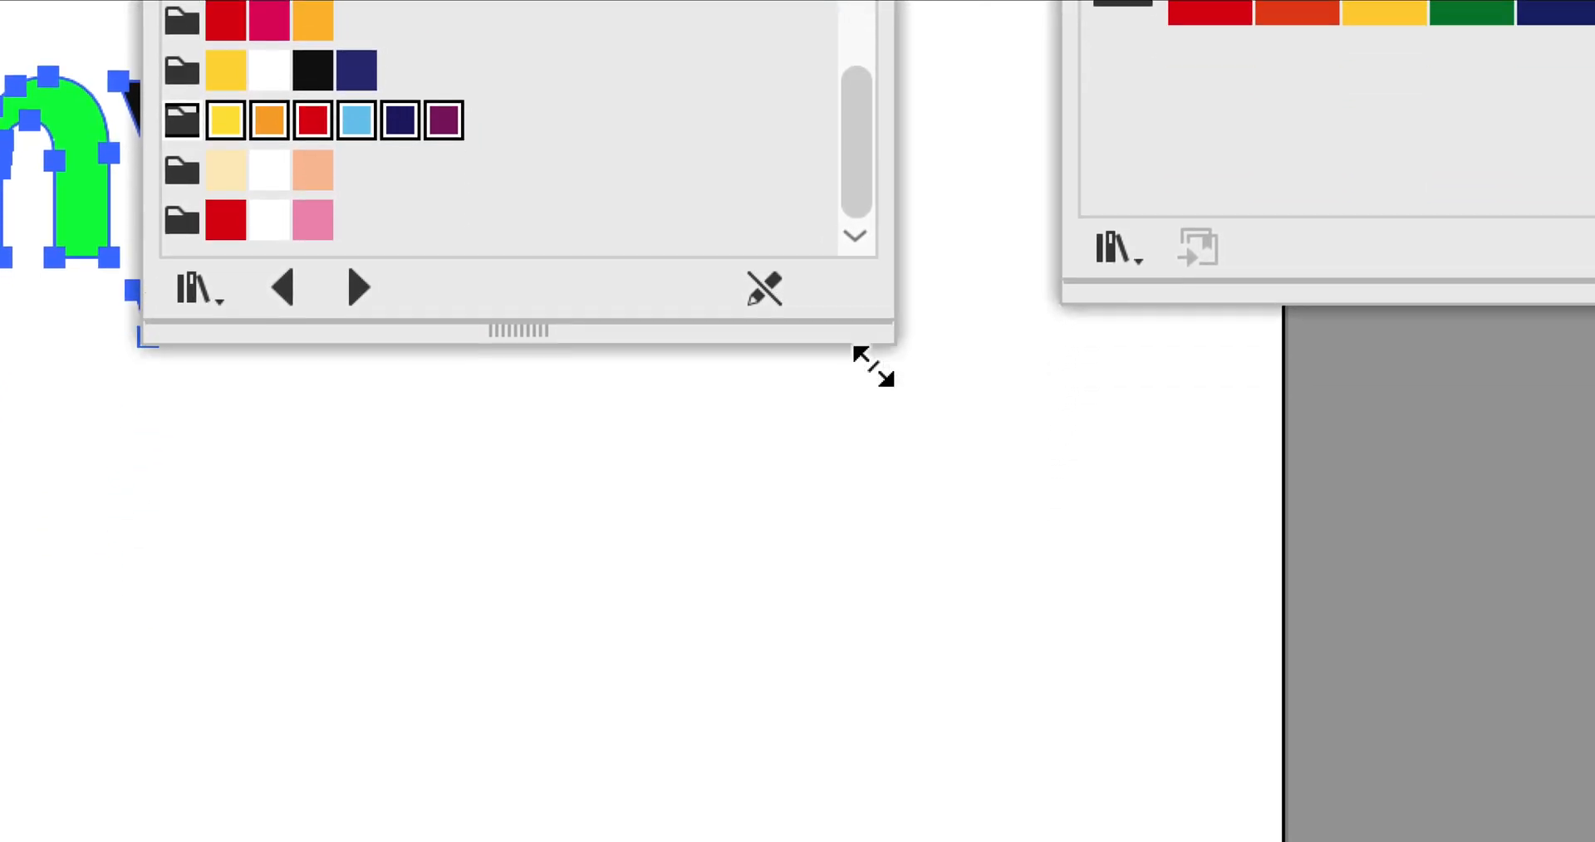
drag(872, 365, 872, 470)
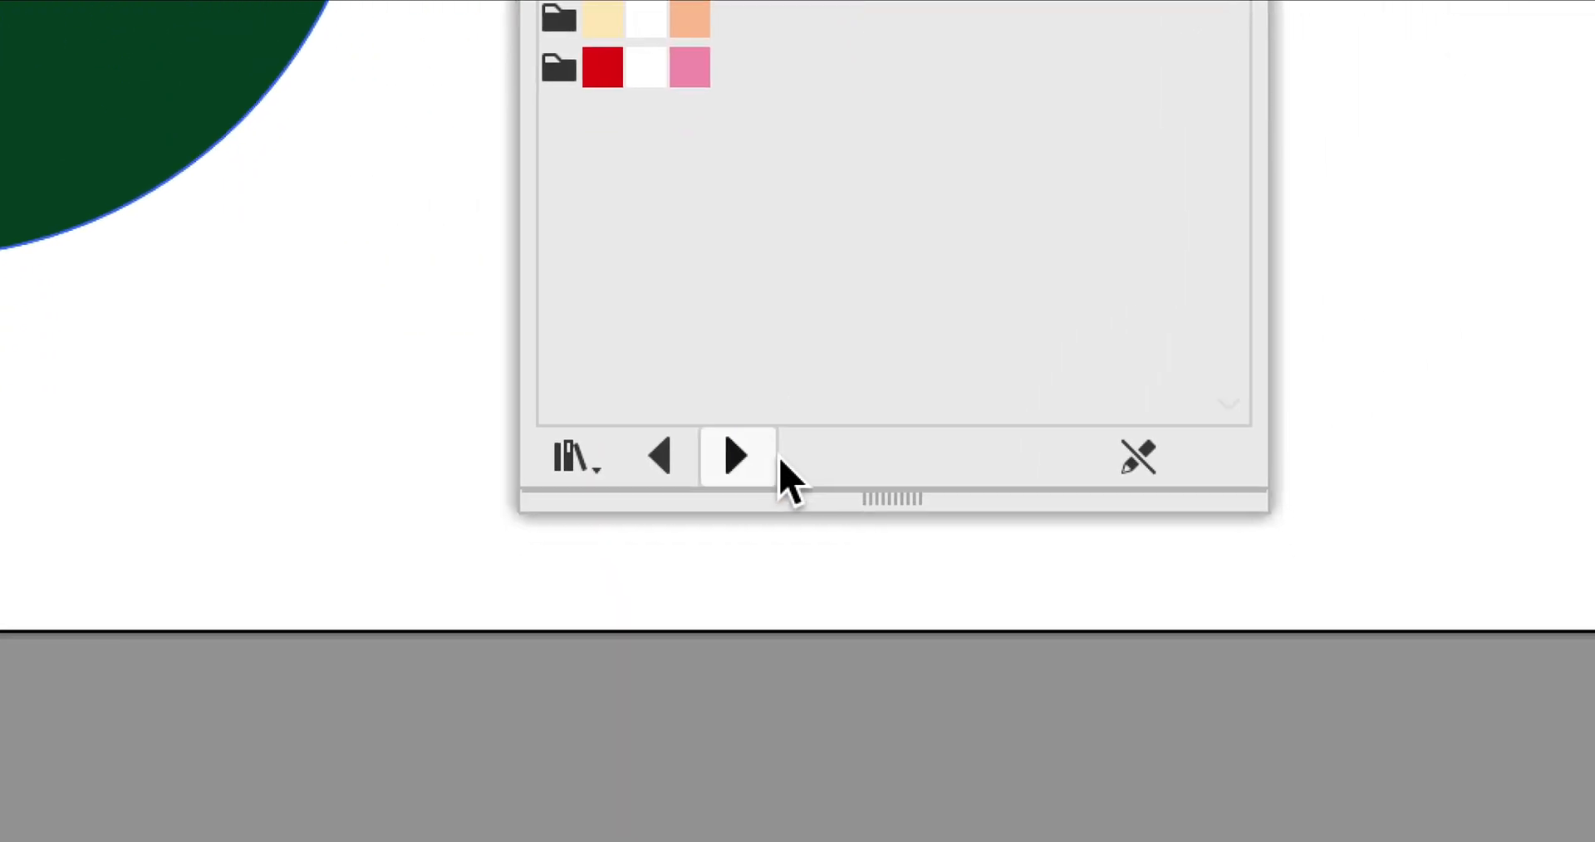
Step: Look through neighbouring swatch libraries such as Baroque, and return to the Festivités library
drag(780, 467, 791, 405)
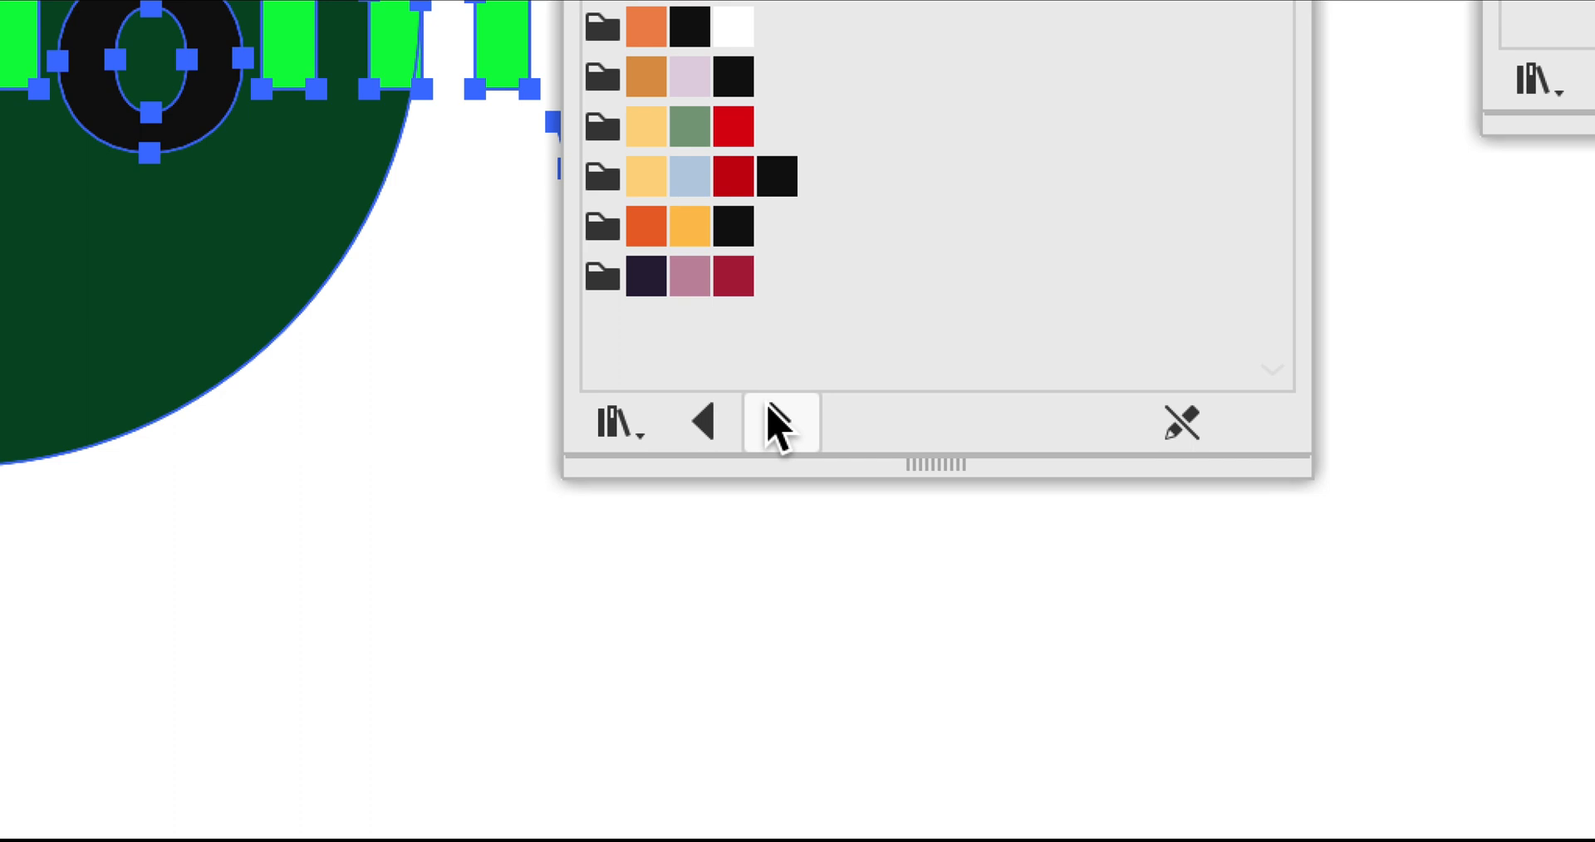
click(777, 422)
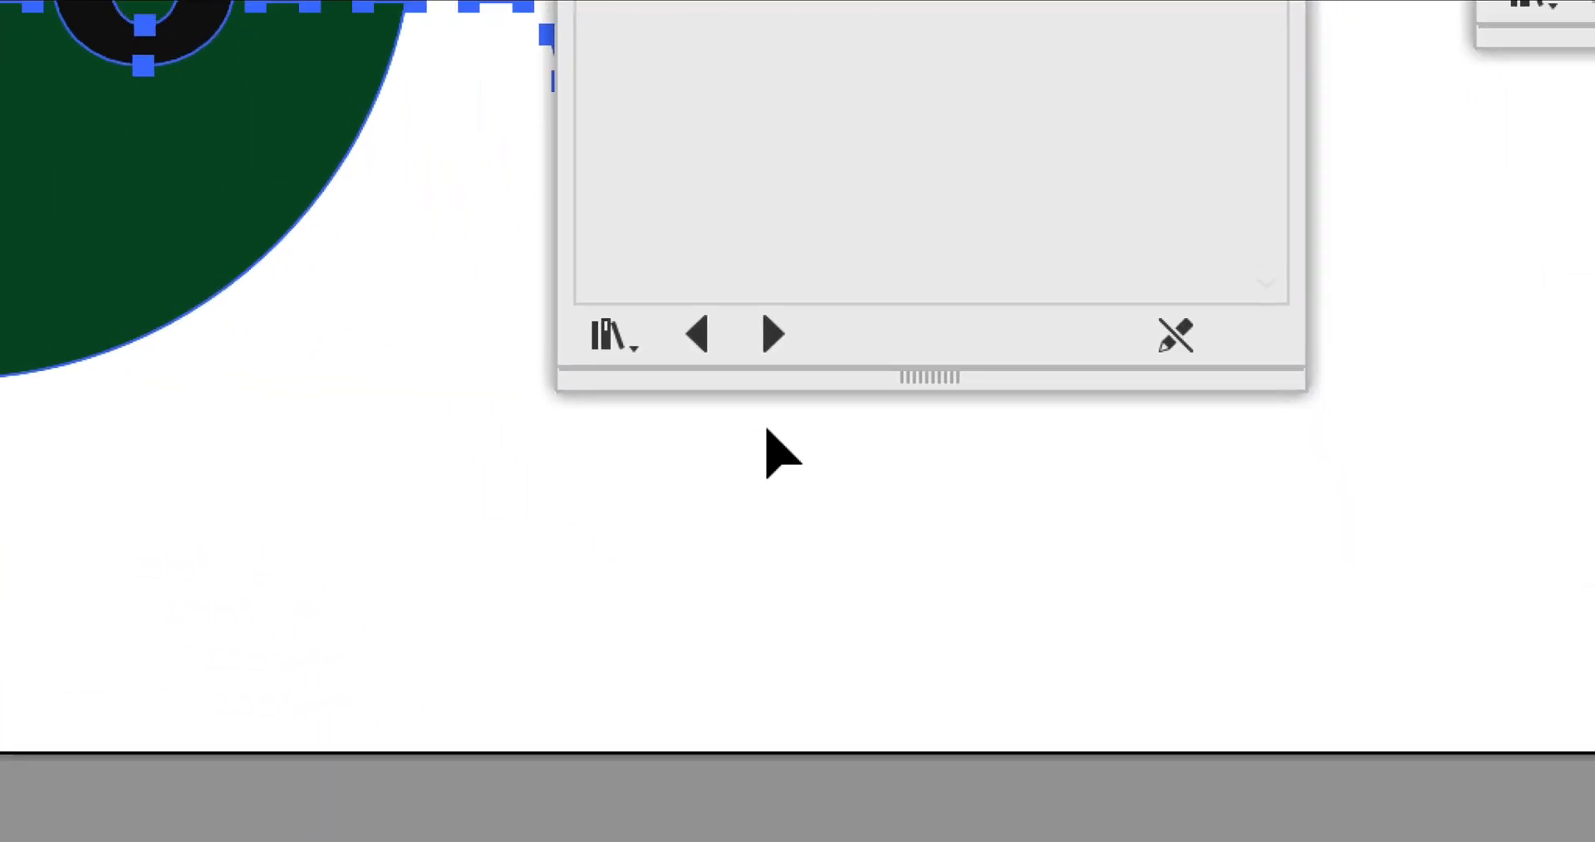
click(773, 334)
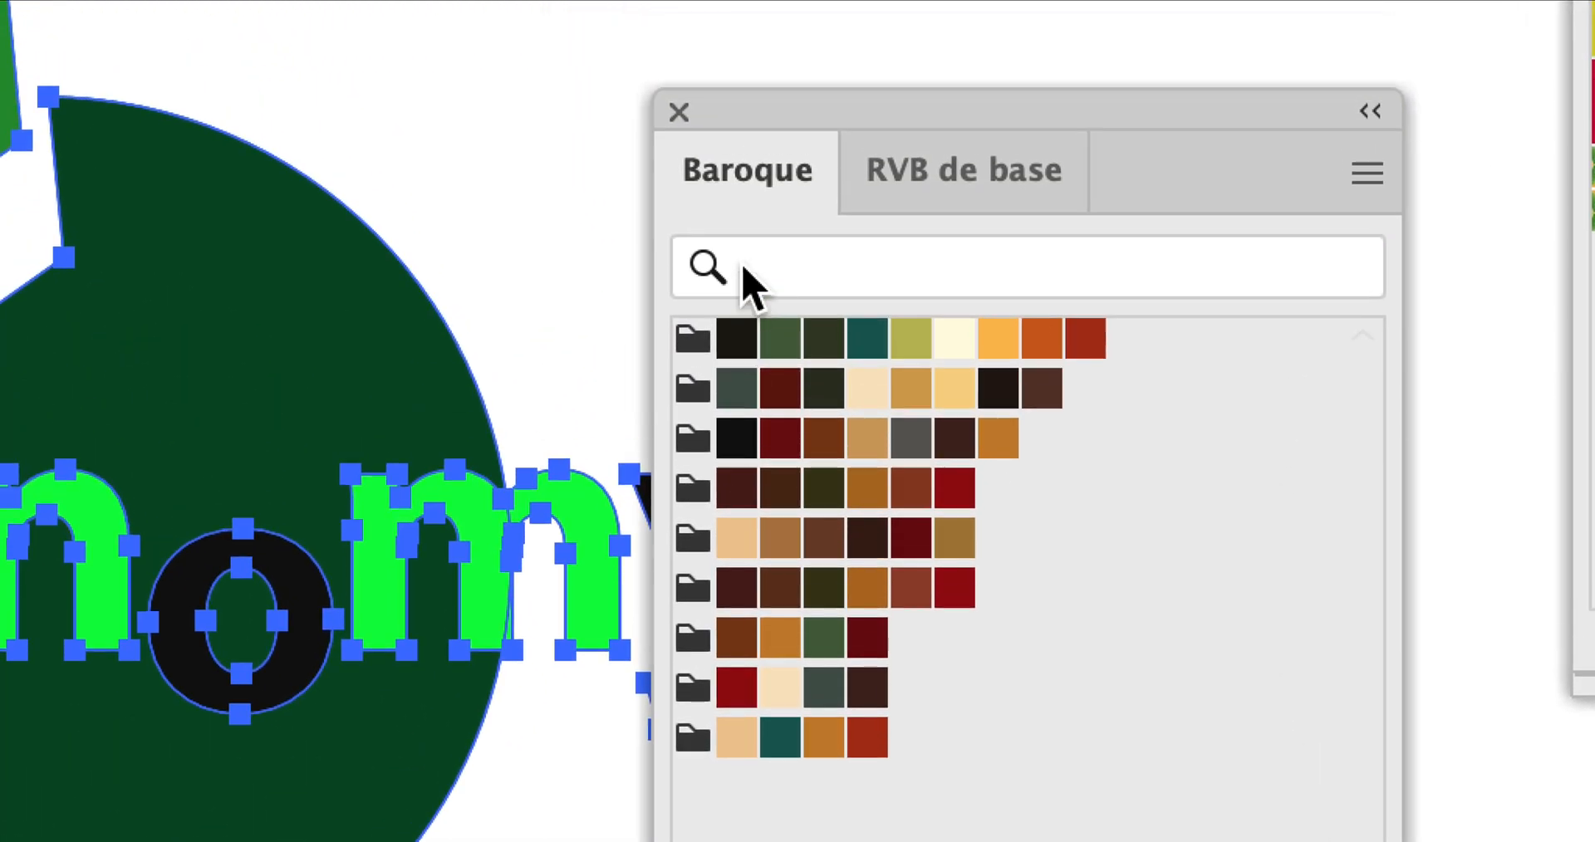
click(776, 399)
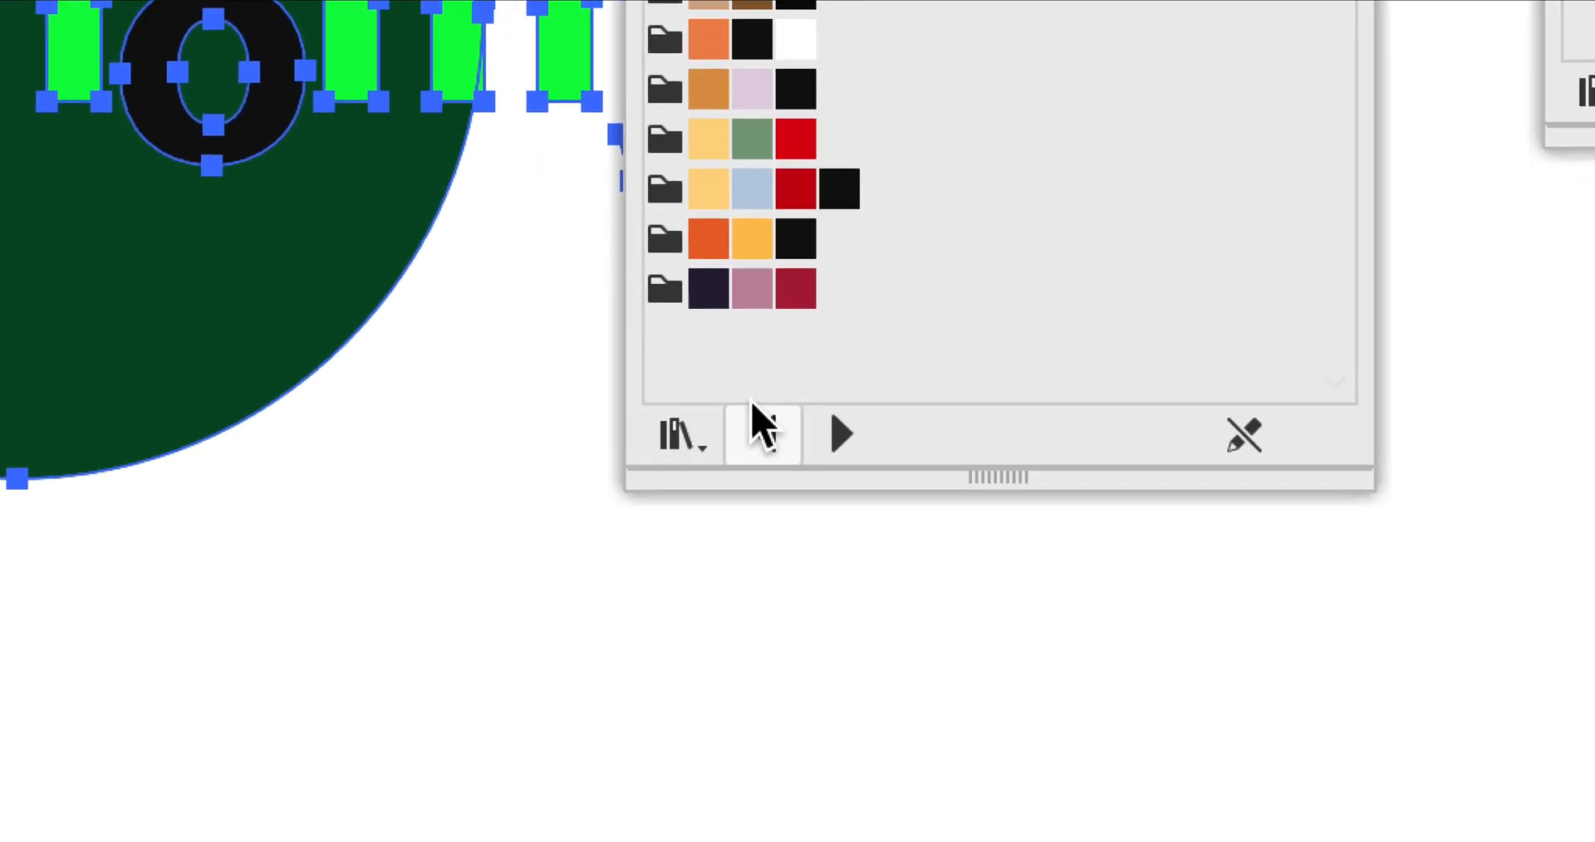
click(760, 407)
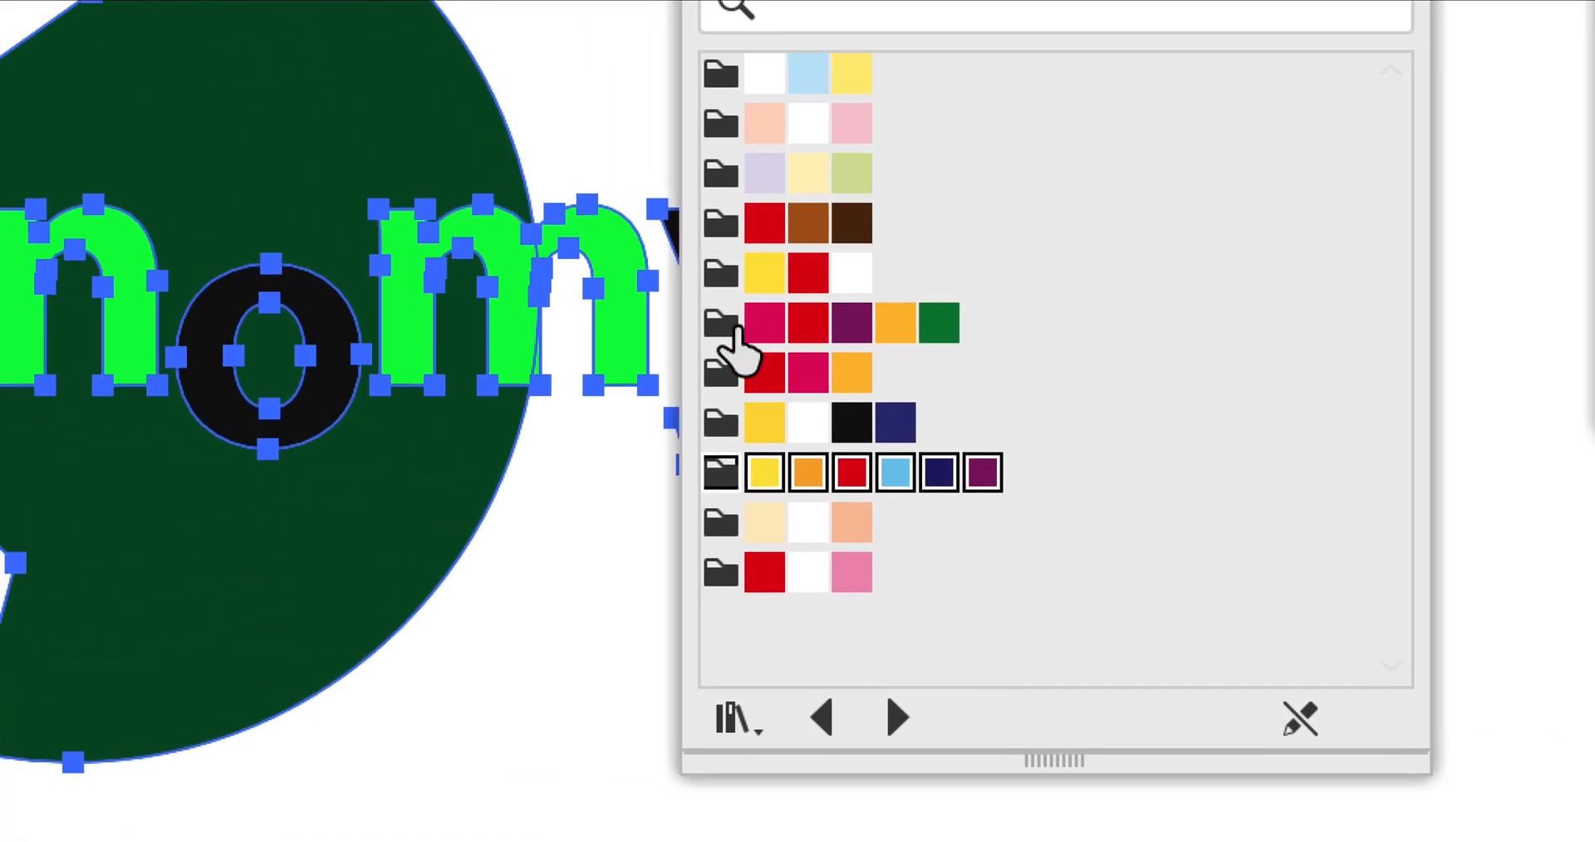
Step: Add the Carnaval, Nouvel an 2 and Barbecue colour groups to the Nuancier and make its panel taller to fit them
click(727, 325)
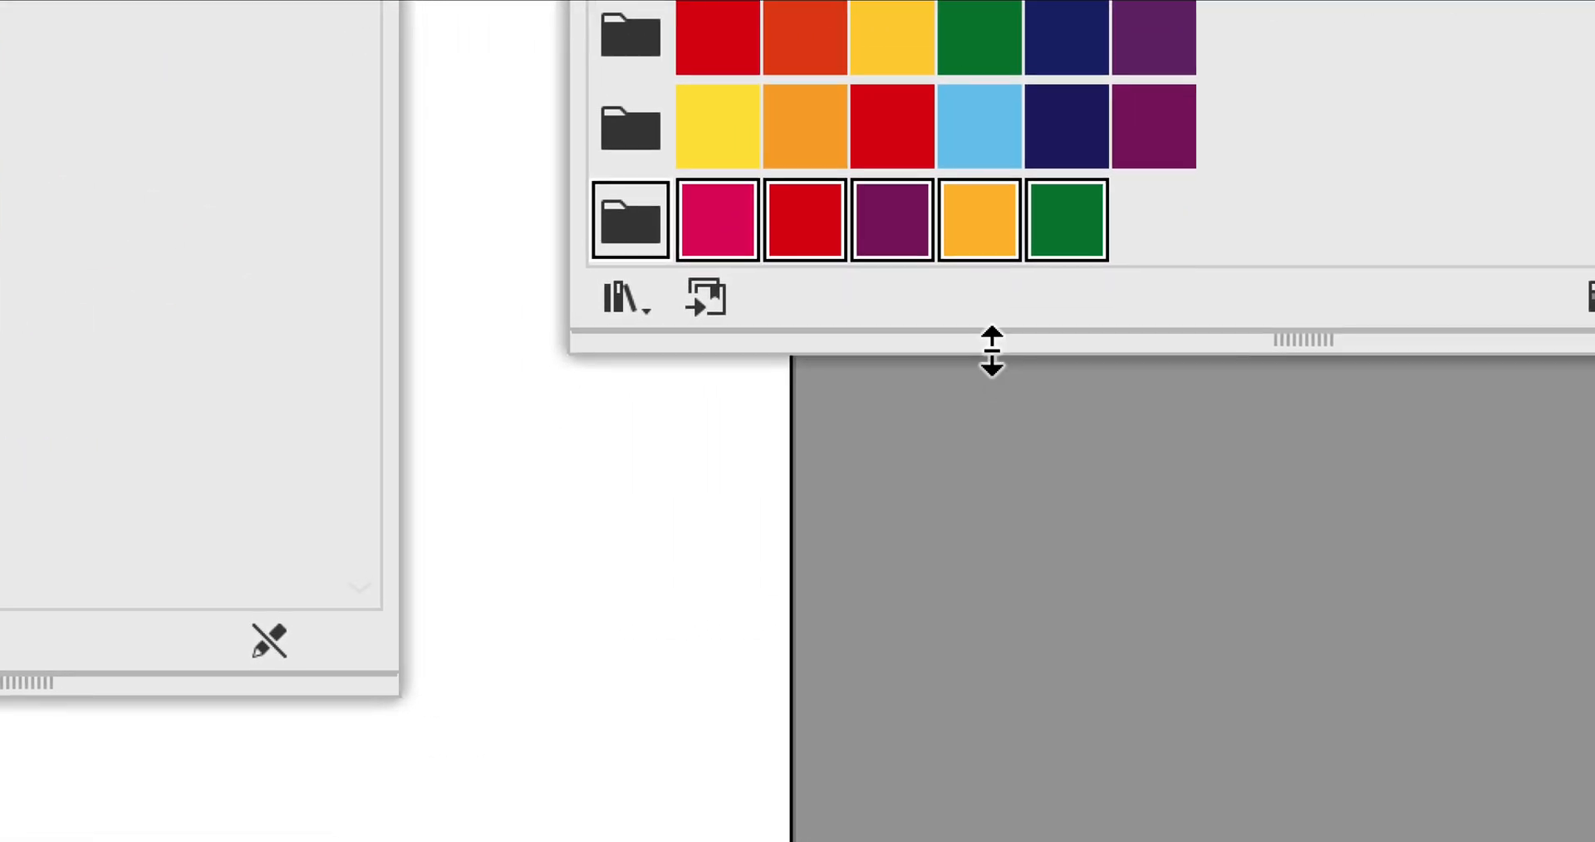
drag(985, 351, 988, 544)
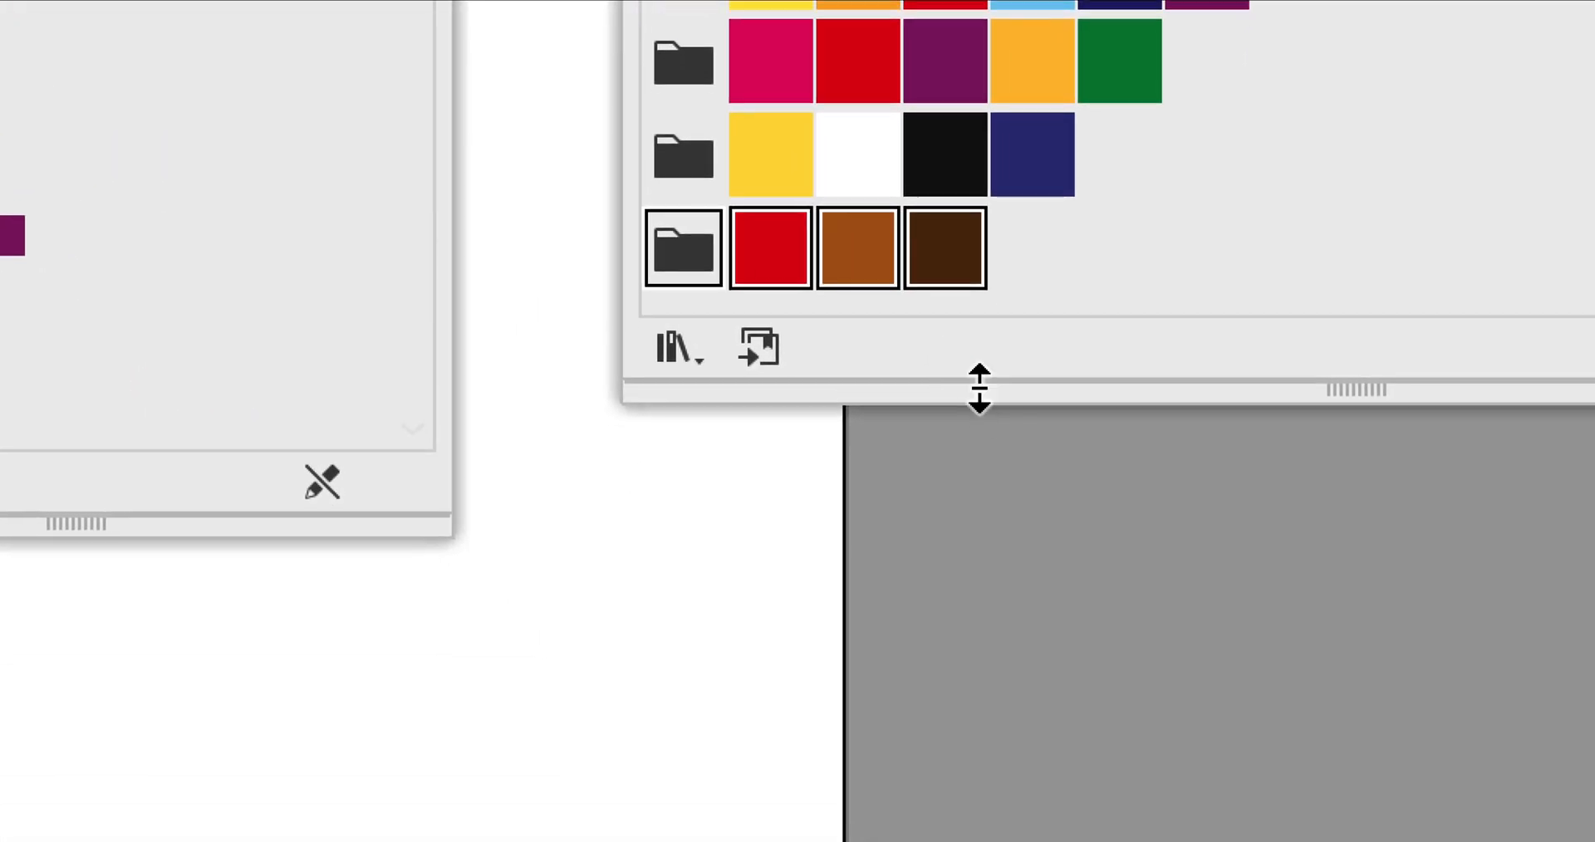
drag(980, 385, 984, 540)
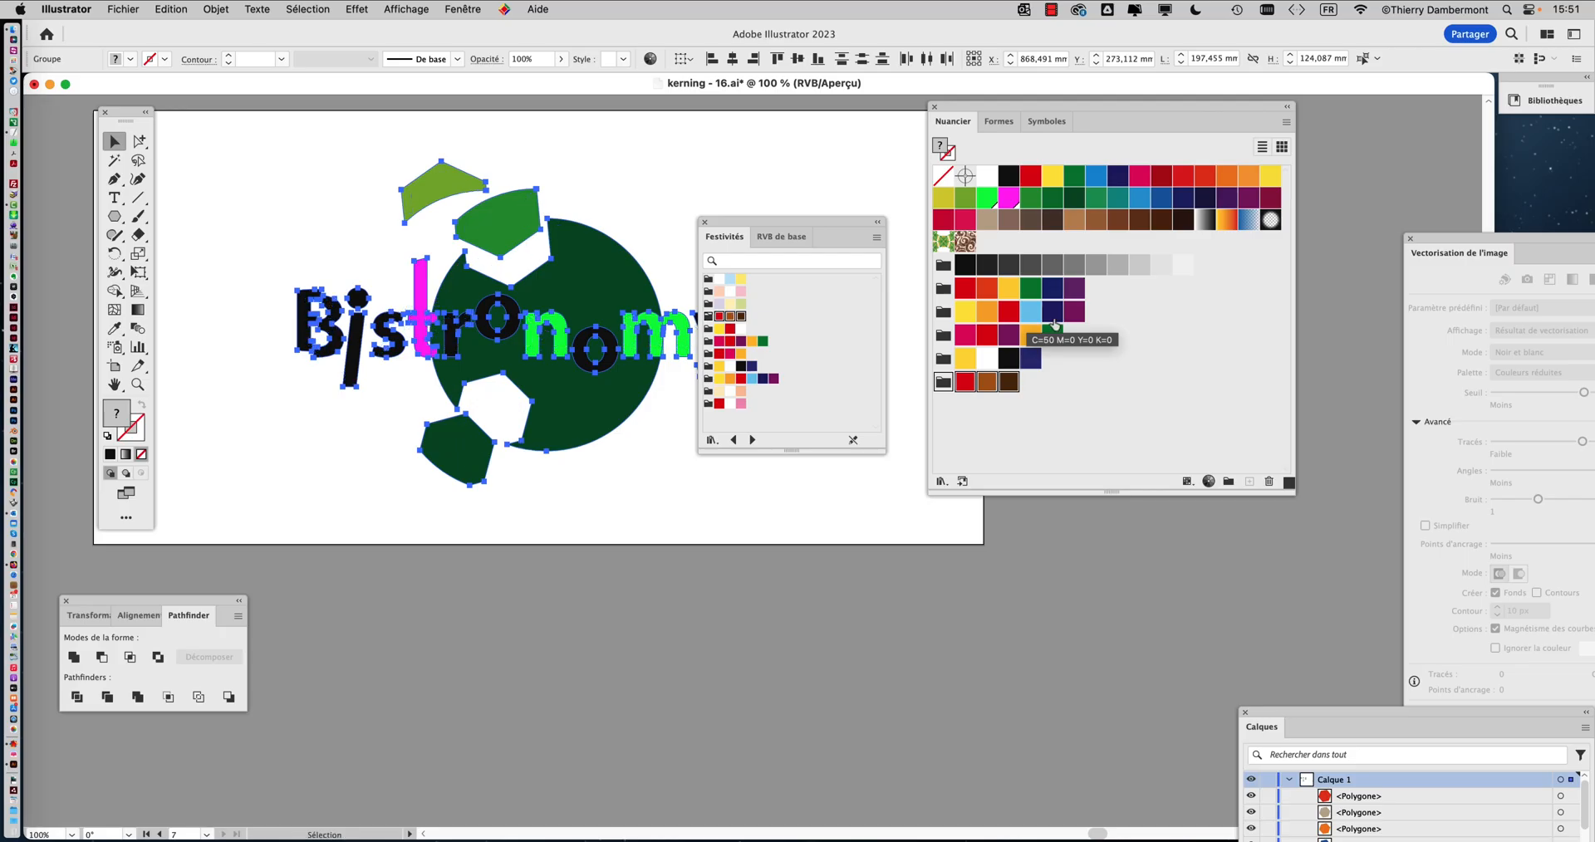
Step: Deselect the added colour group, narrow the Nuancier panel, and move it and the Festivités panel clear of the logo
click(1155, 346)
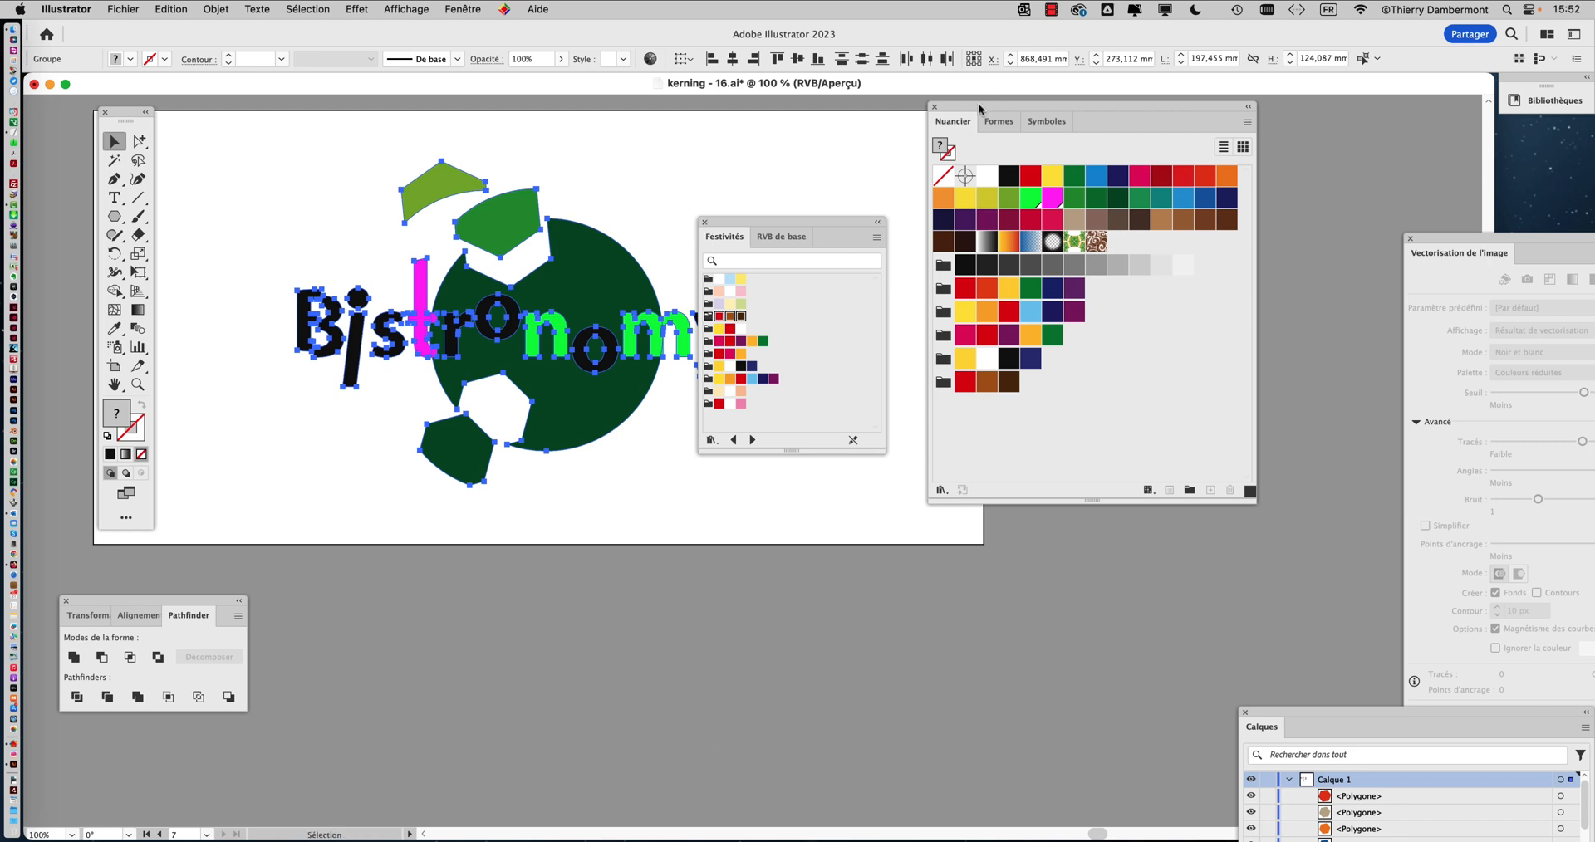
drag(978, 106, 1143, 115)
drag(730, 230, 877, 134)
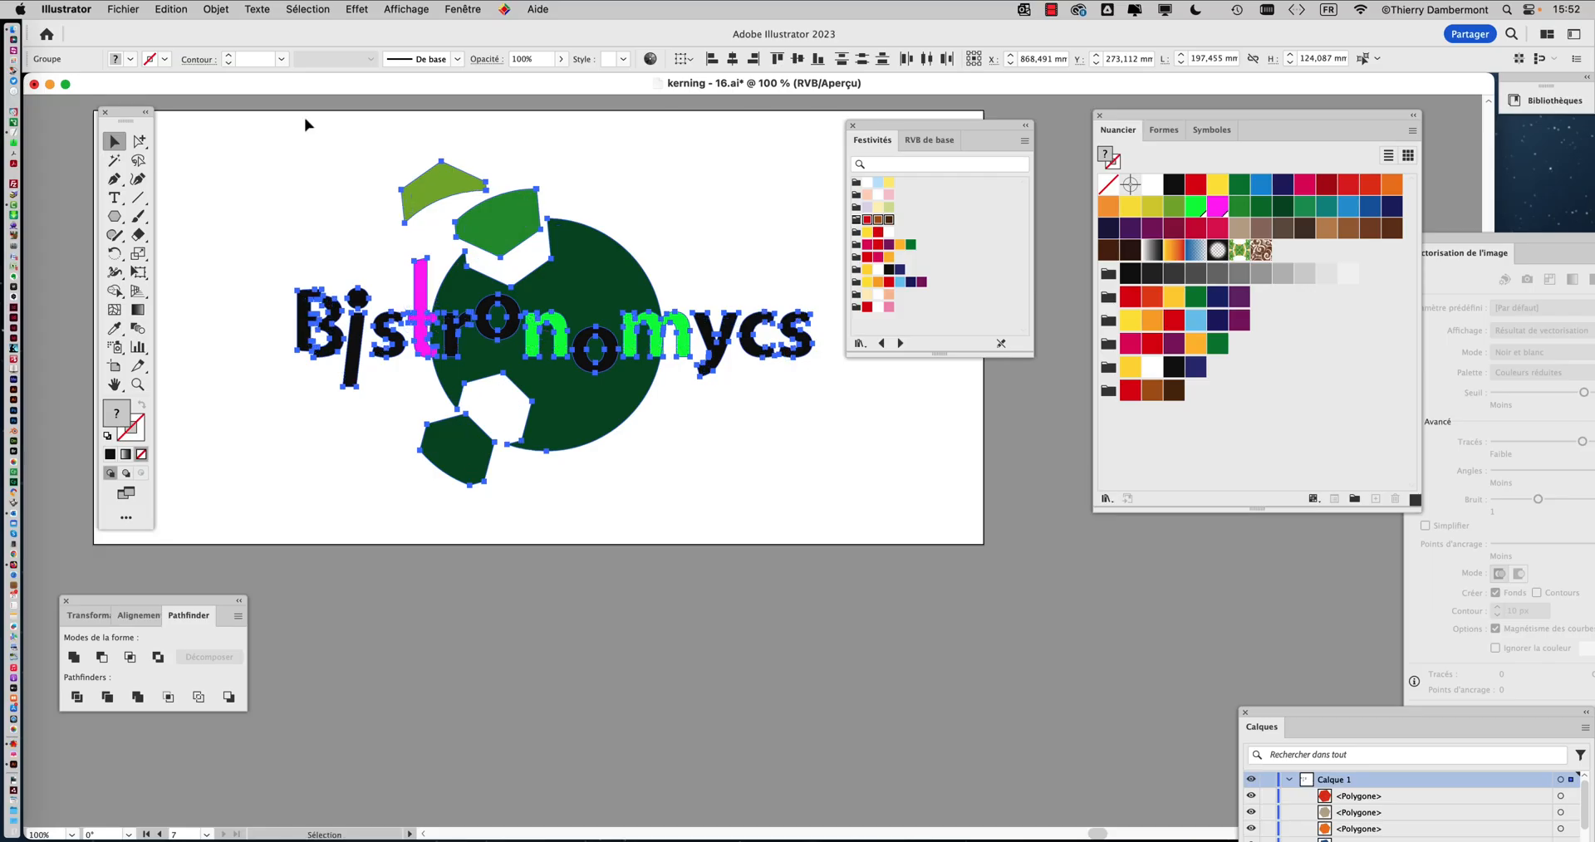
Step: Open the advanced recolouring options (Redéfinir les couleurs de l'illustration) for the selected logo, with the Festivités panel moved below the artwork
click(117, 8)
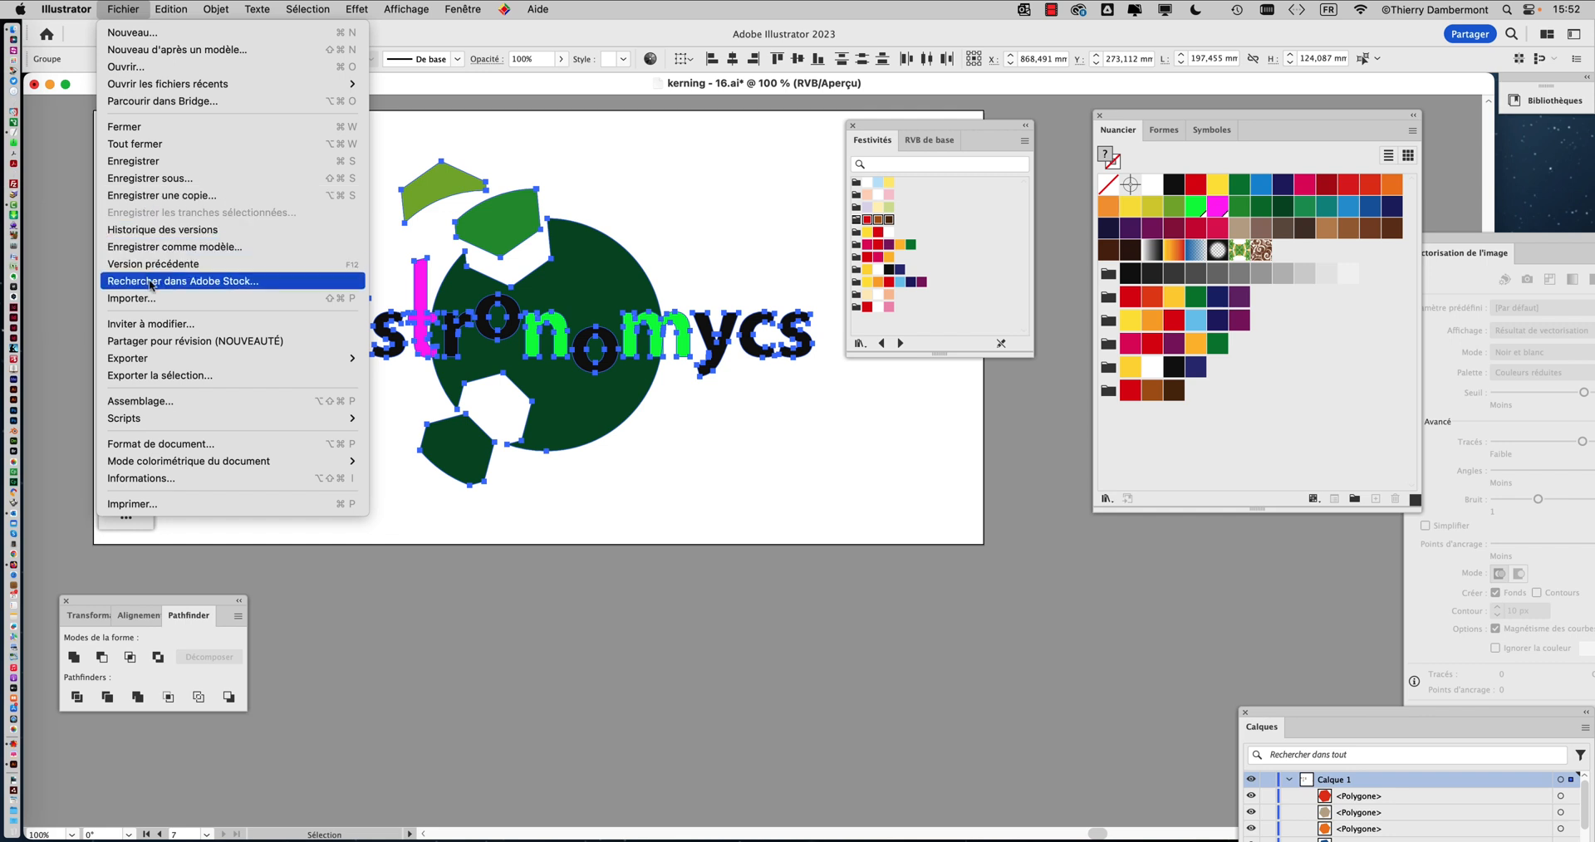
mouse_move(160, 8)
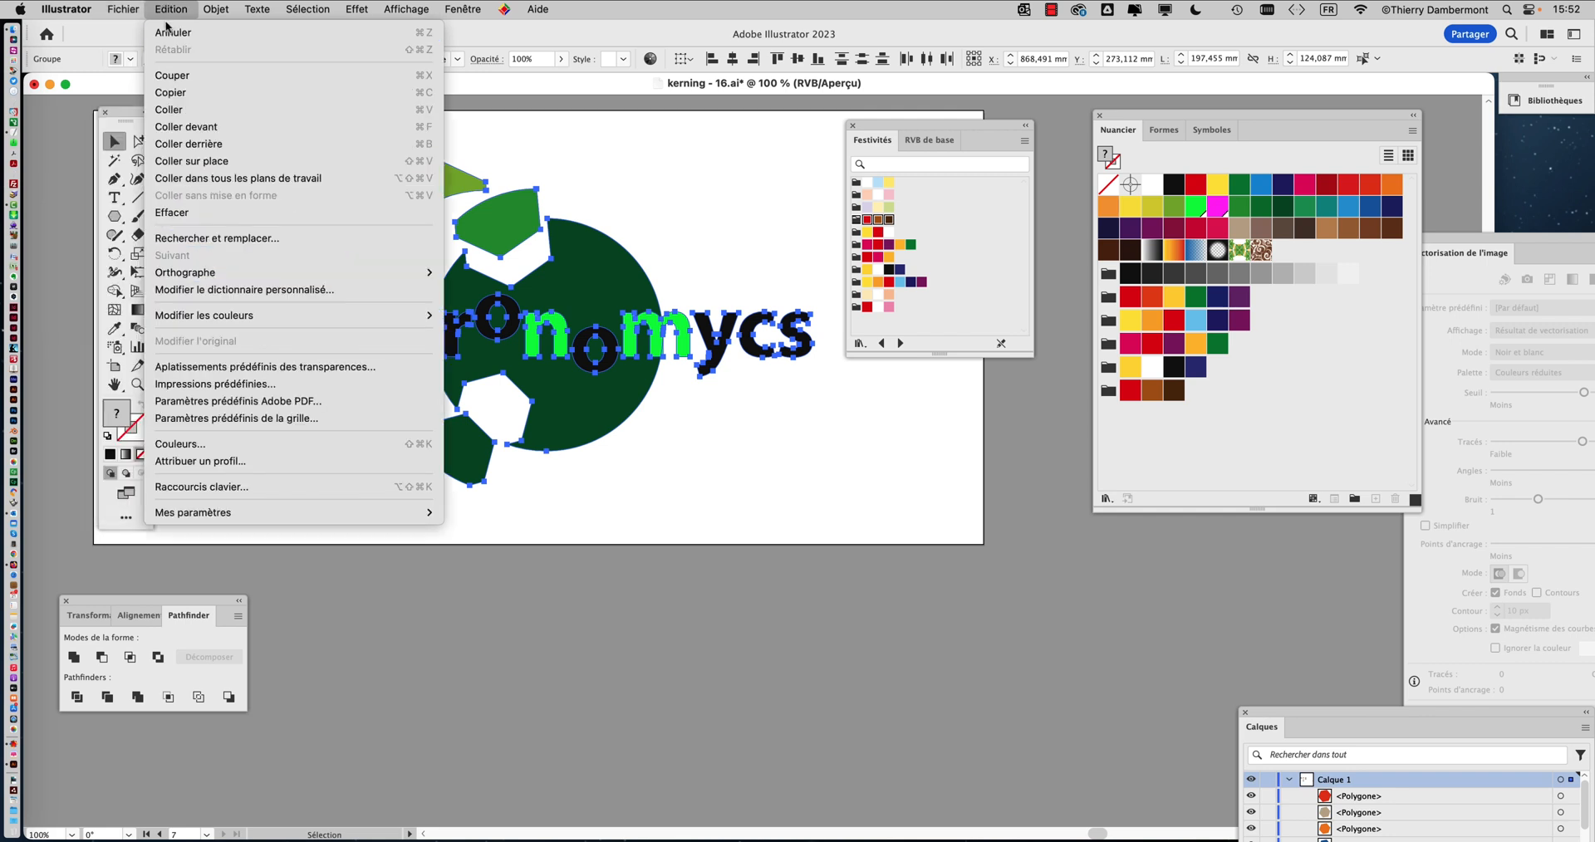
mouse_move(177, 318)
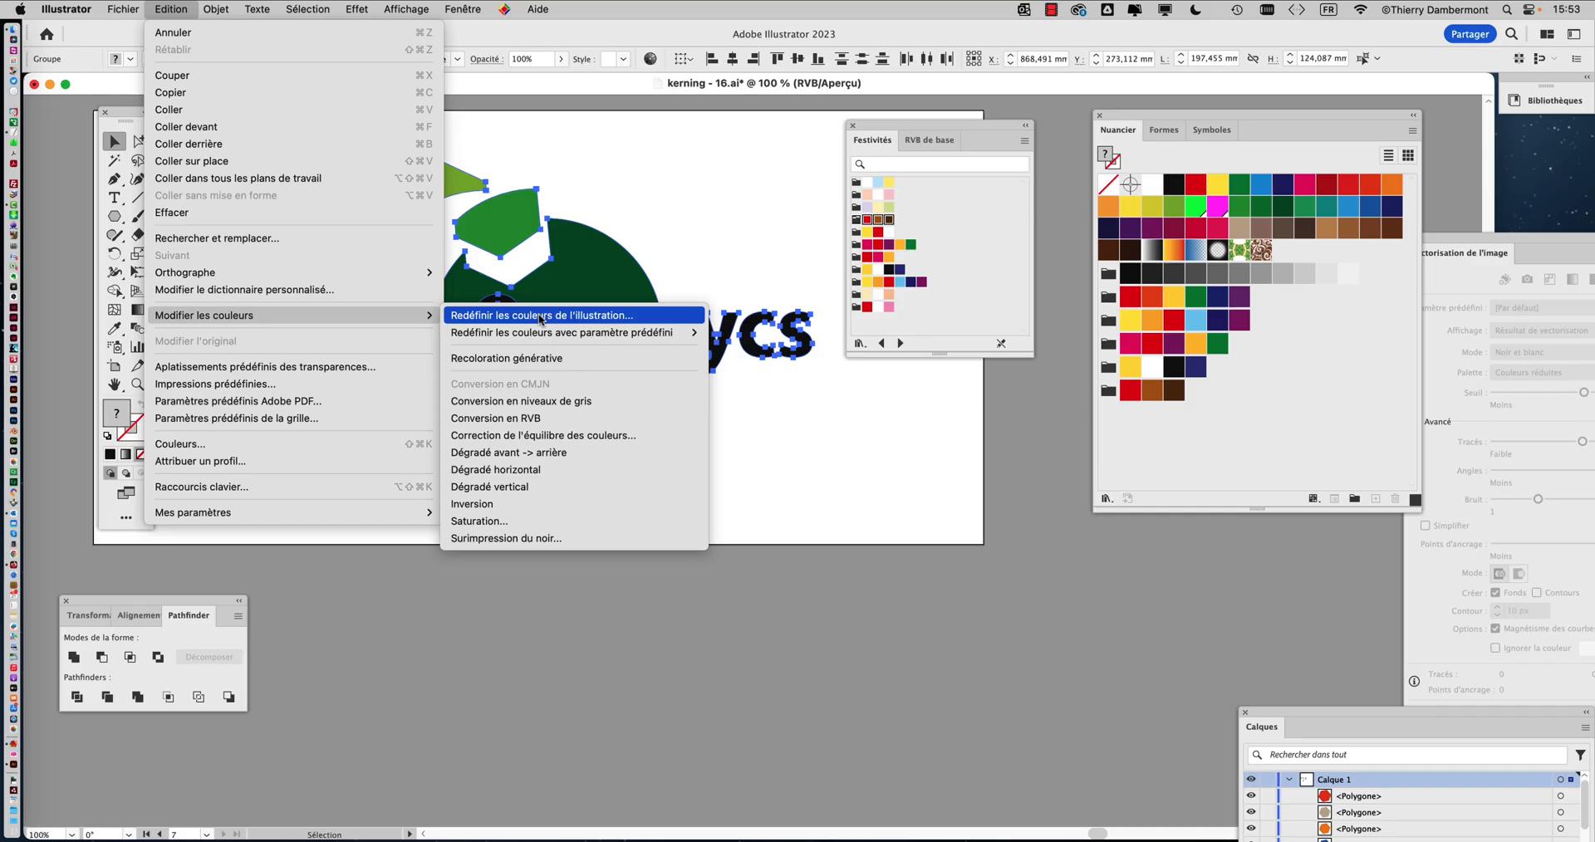
click(540, 317)
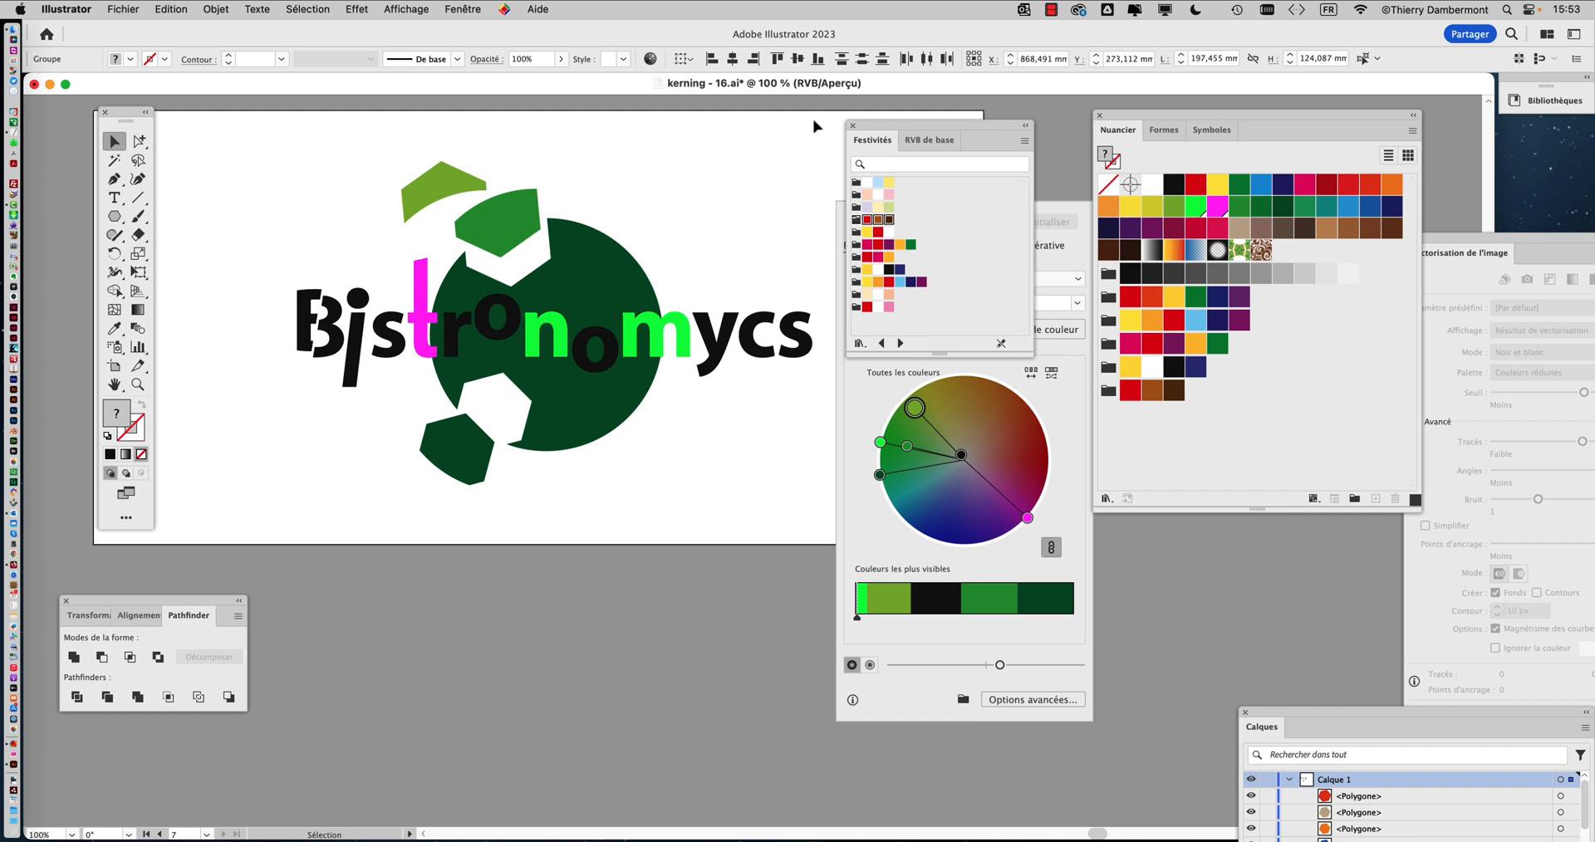
drag(872, 133, 302, 508)
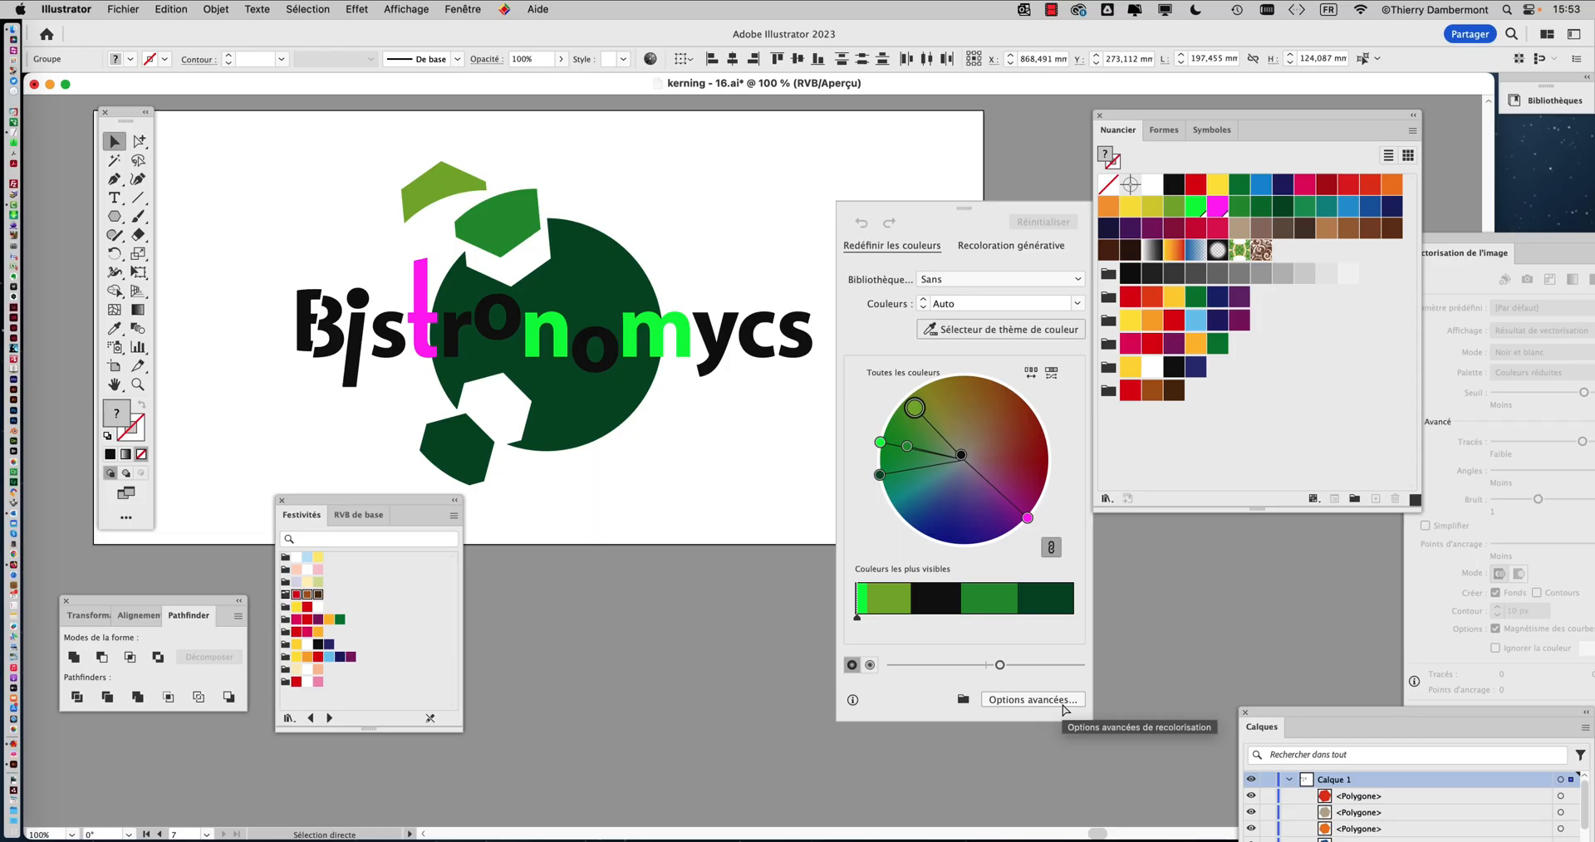
click(1062, 702)
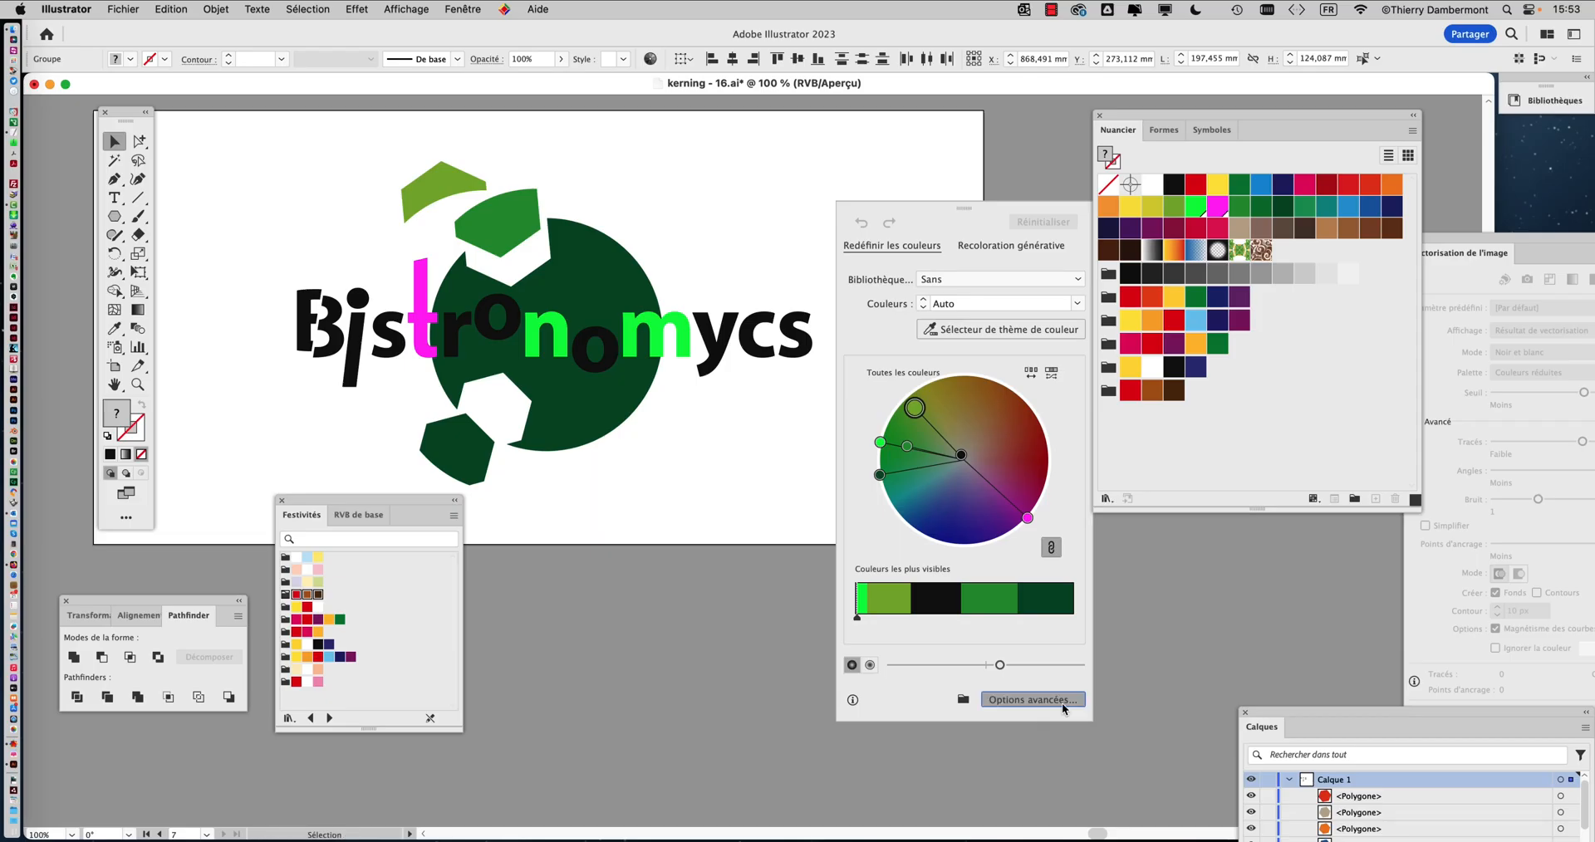
drag(1134, 83, 915, 123)
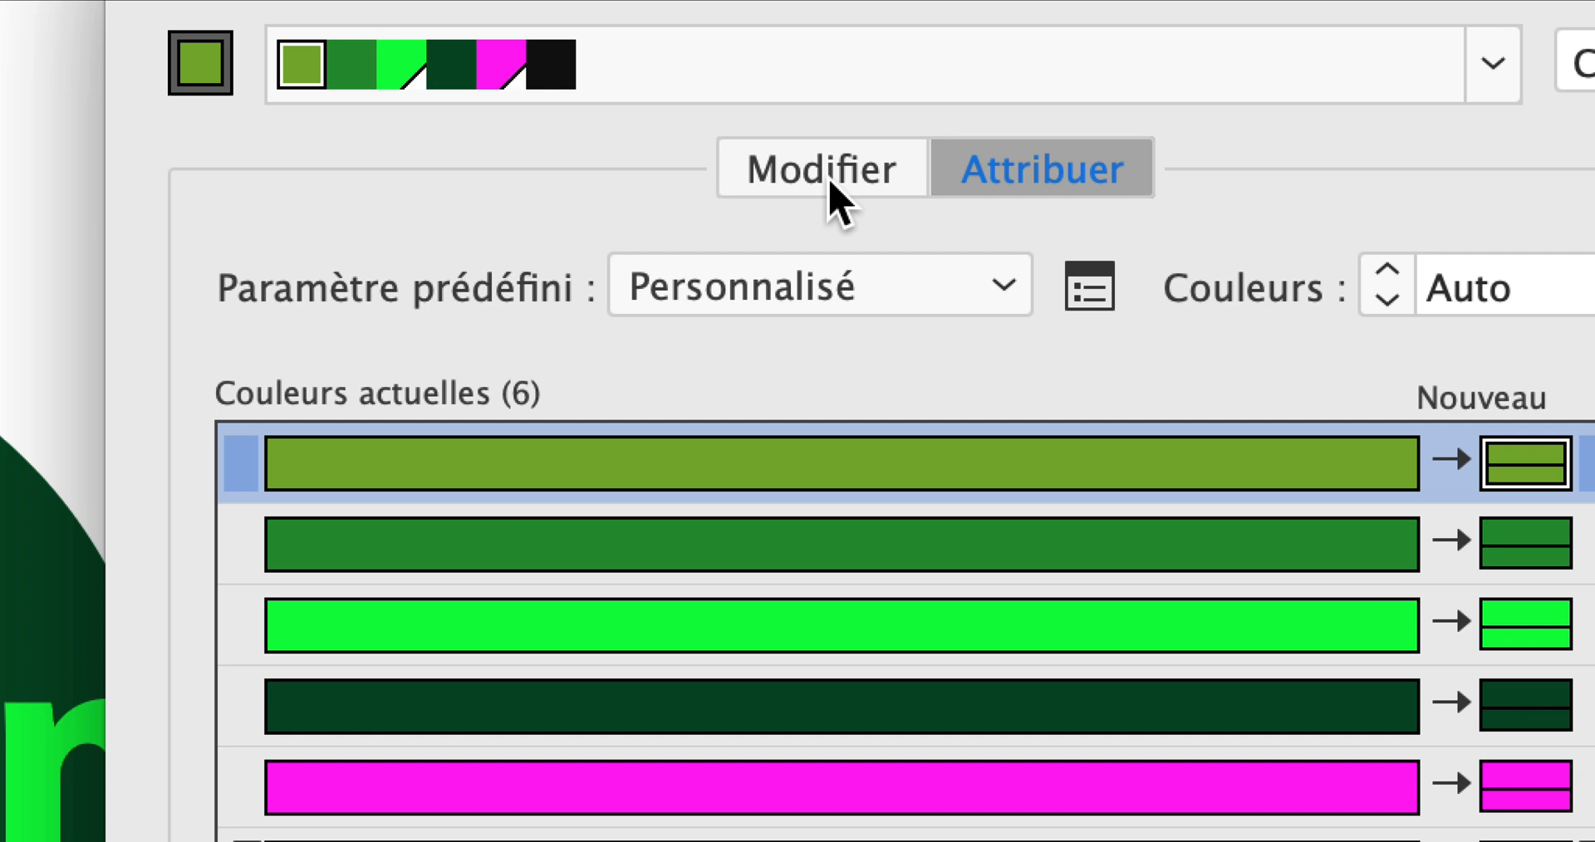
Step: Look at the Modifier colour wheel, return to the Attribuer colour assignments, and move the dialog to uncover the Nuancier panel
click(827, 181)
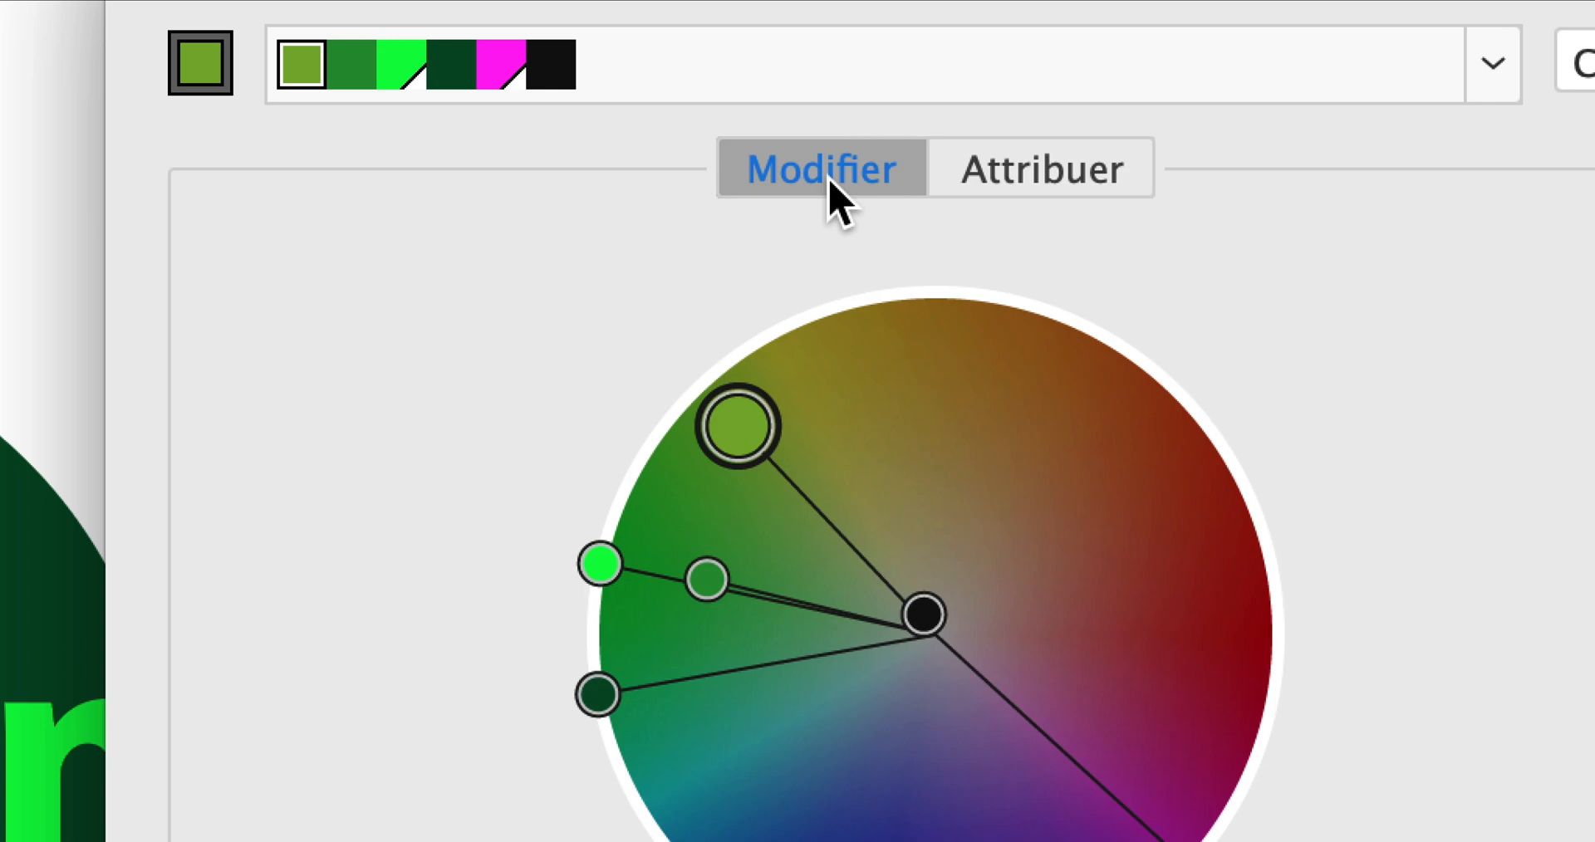
click(964, 179)
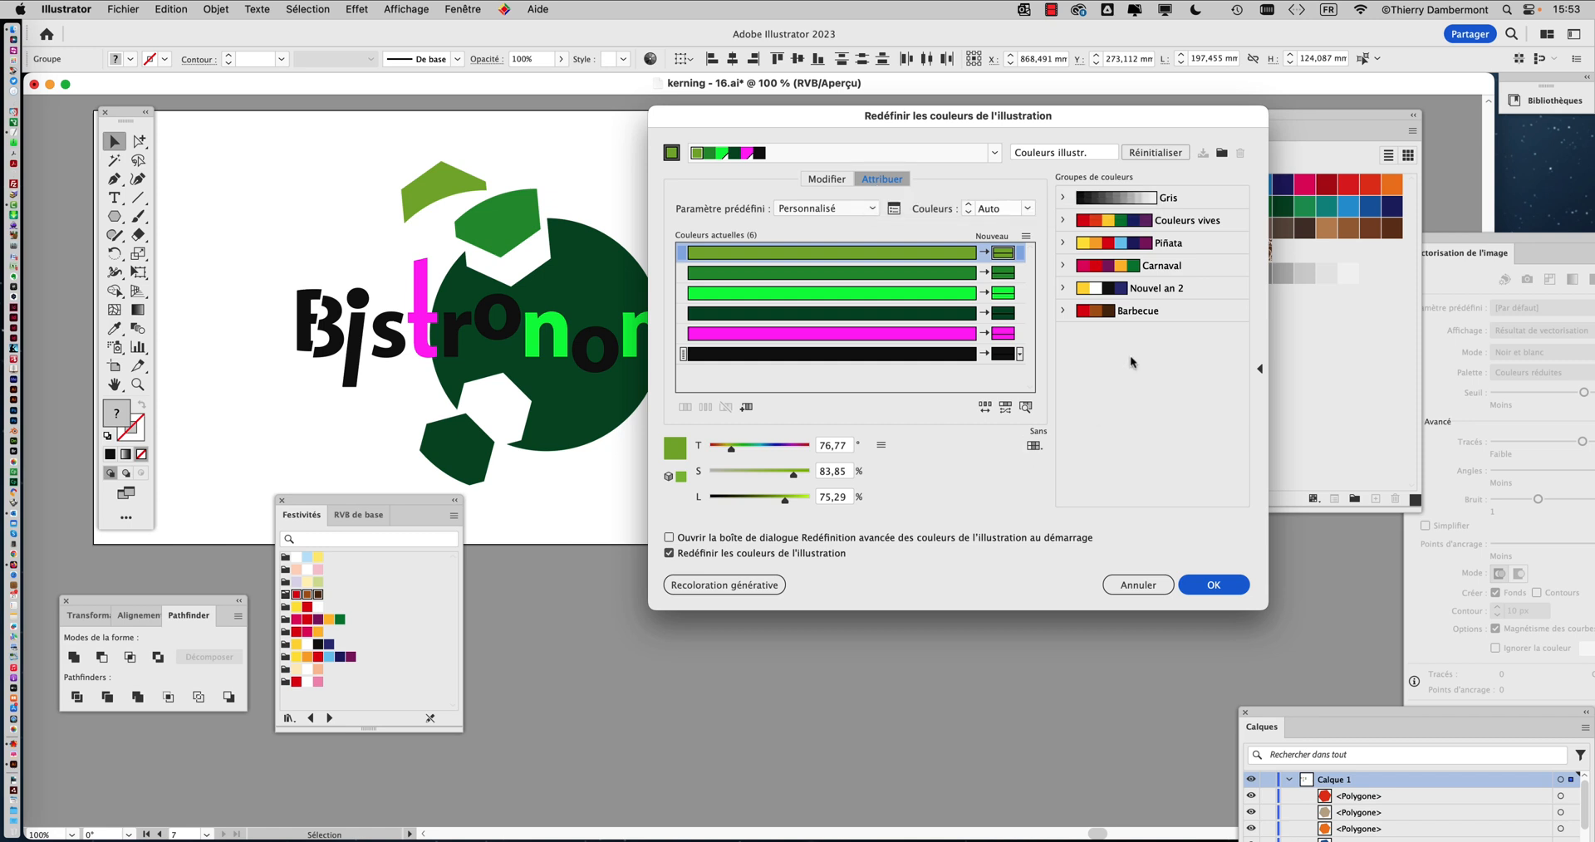
drag(1127, 117, 928, 138)
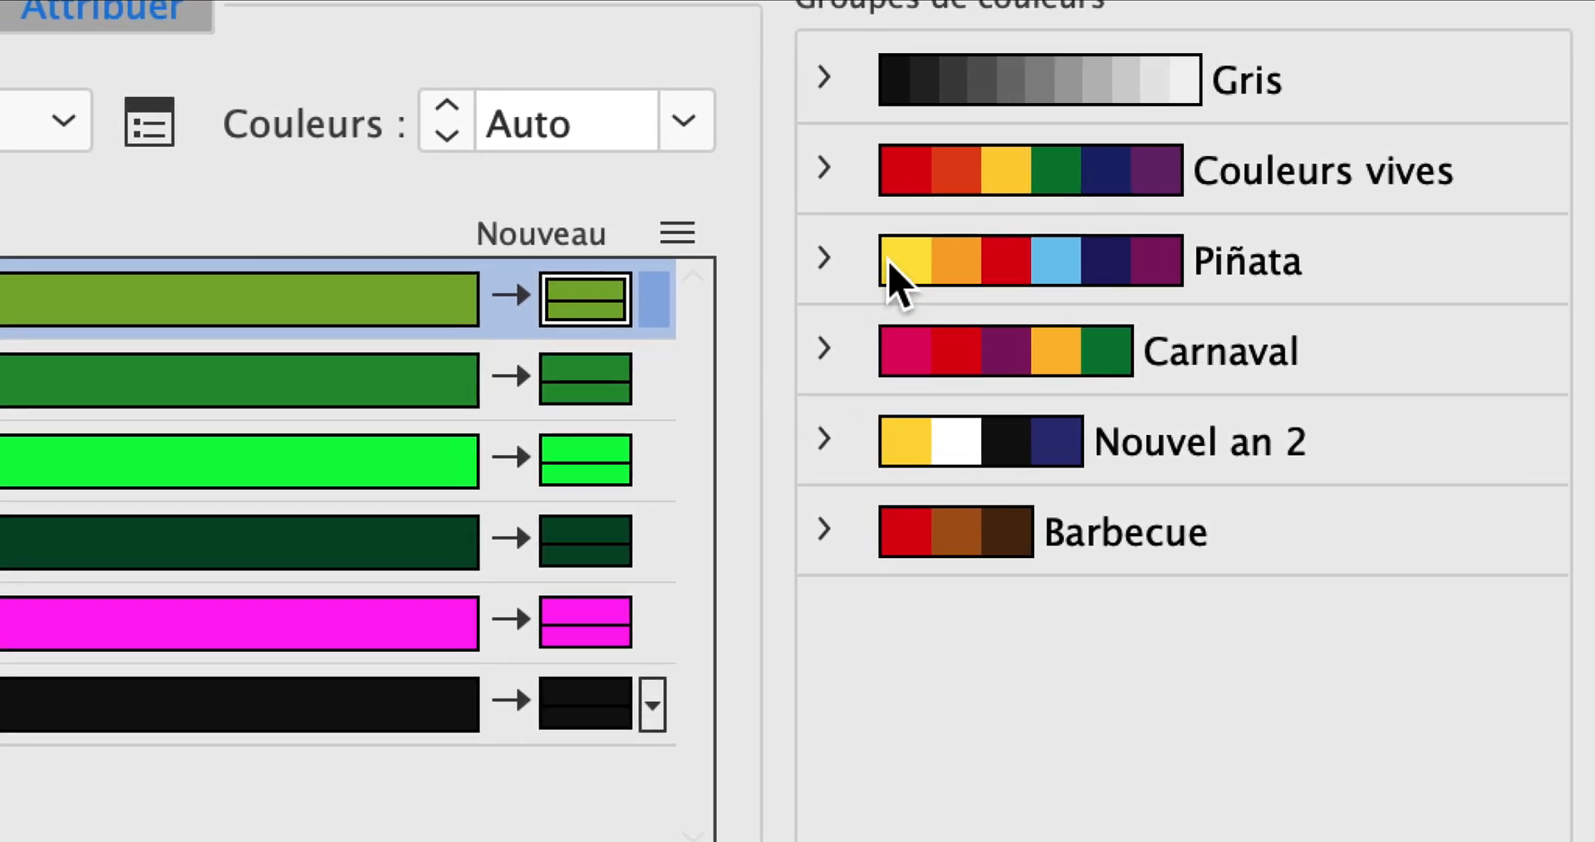
Step: Try the Piñata, Nouvel an 2 and Couleurs vives colour groups on the logo, and settle on Carnaval
click(889, 265)
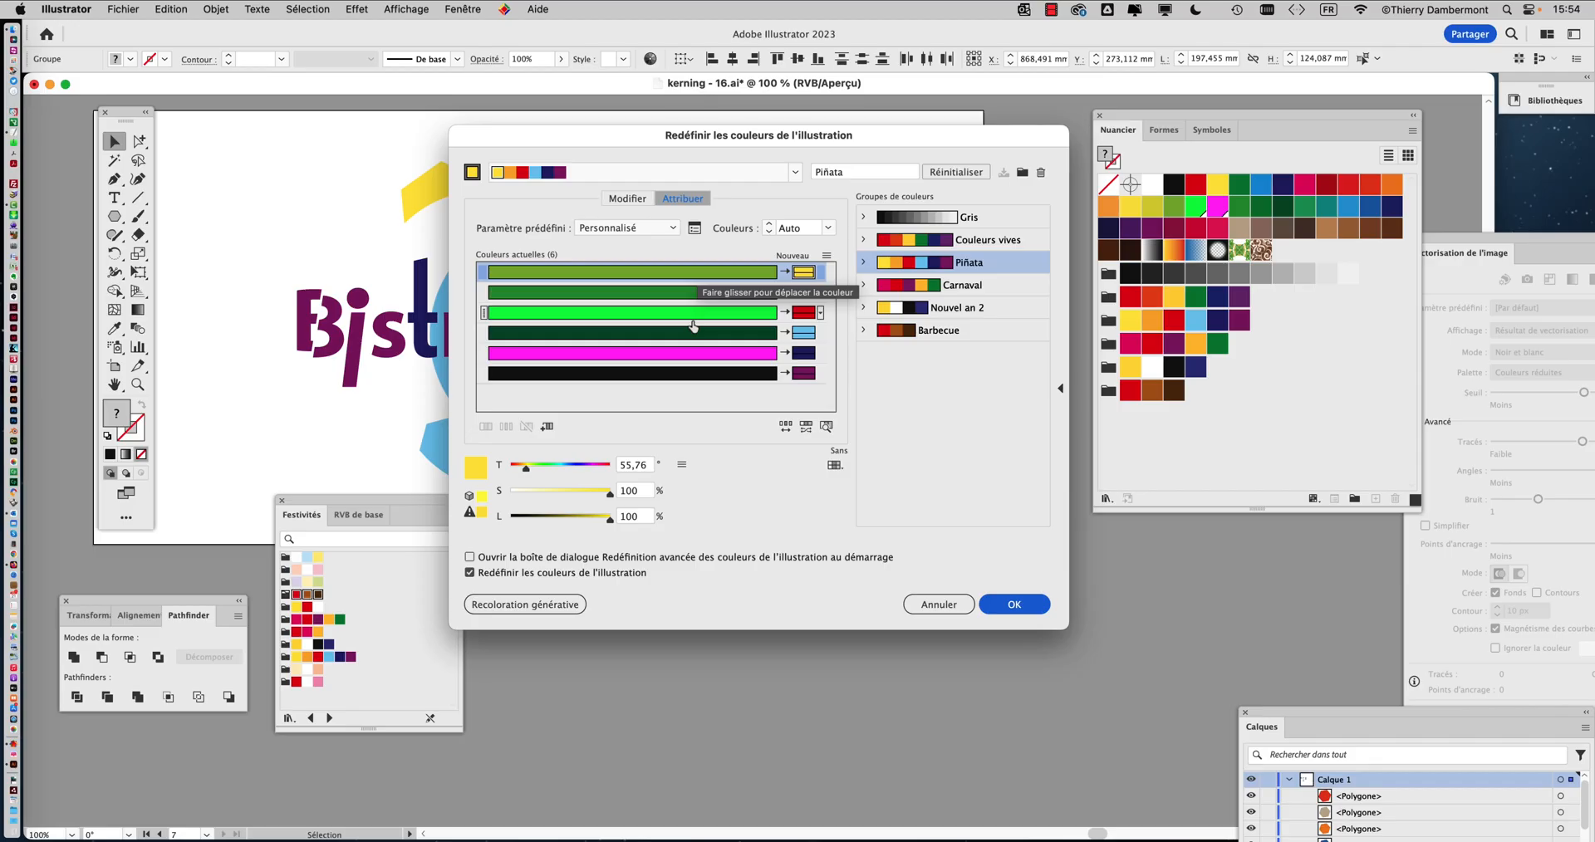
click(693, 332)
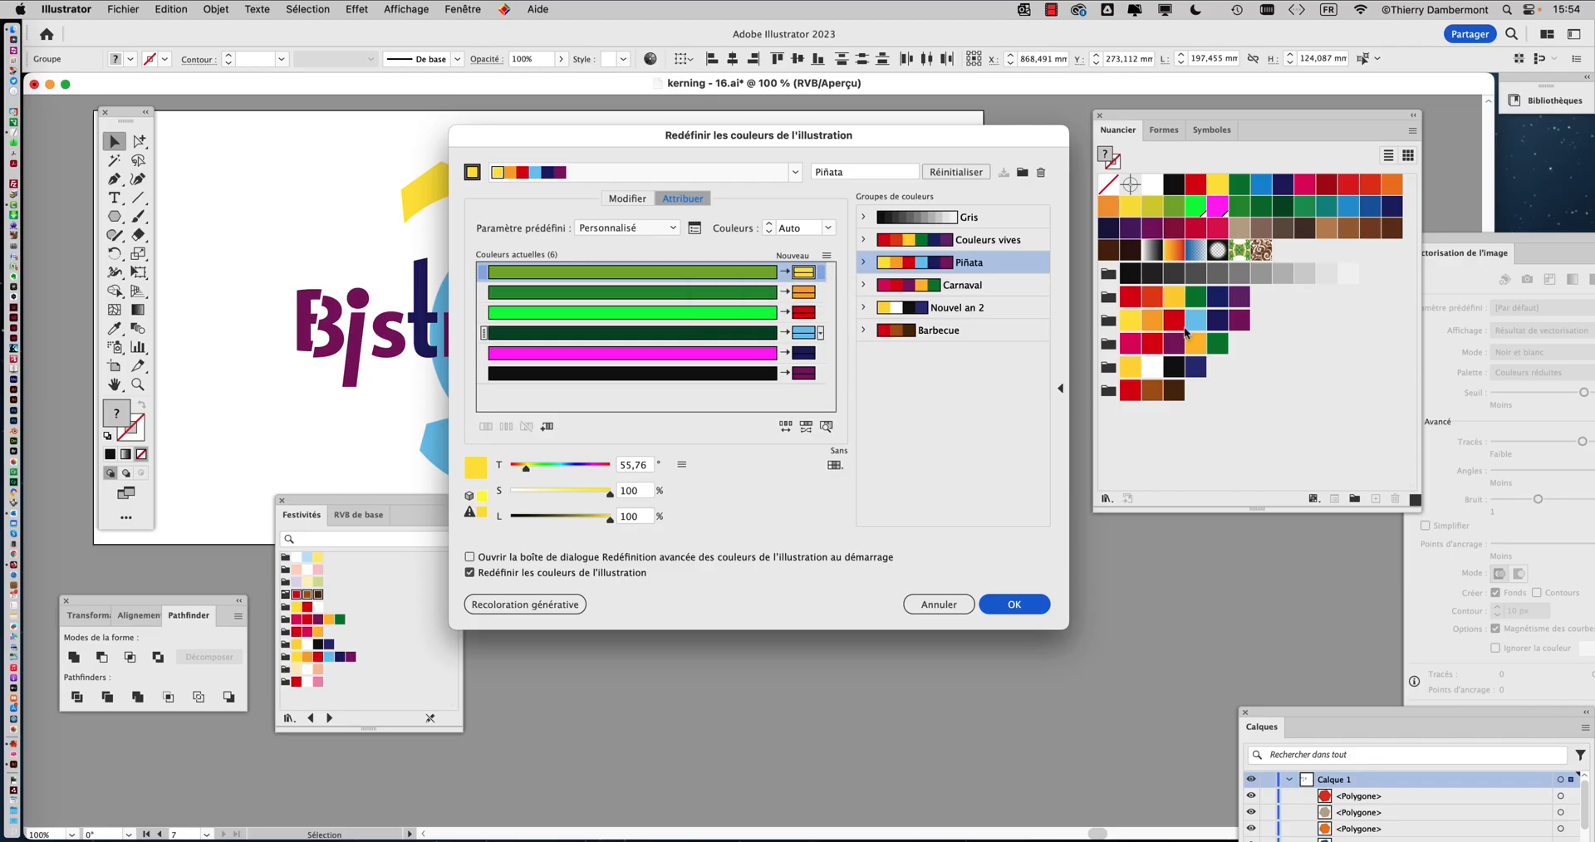
click(973, 309)
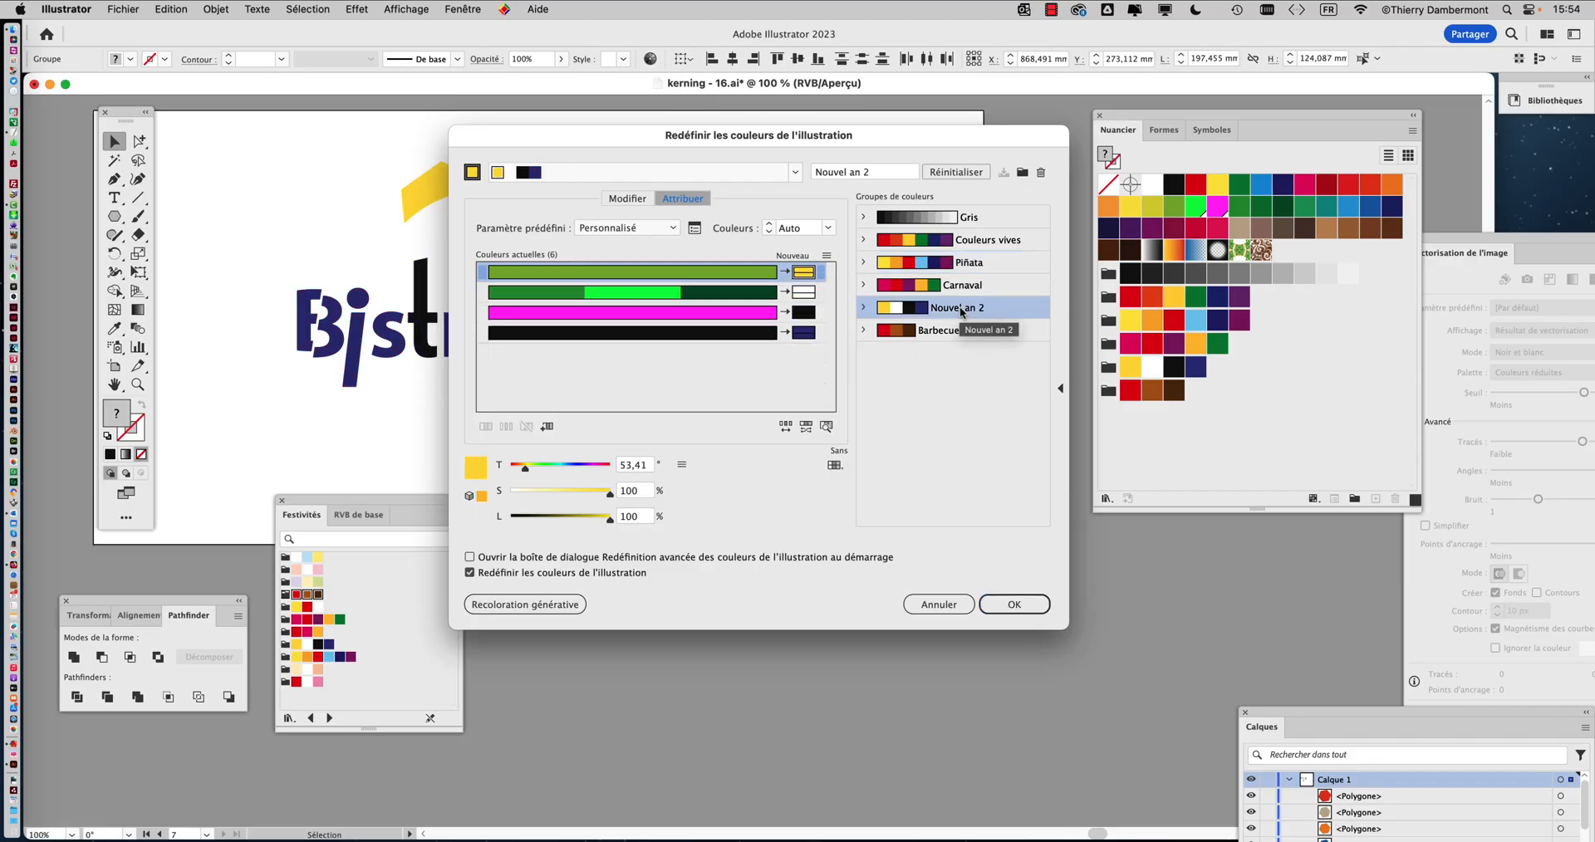
click(952, 289)
click(955, 263)
click(956, 241)
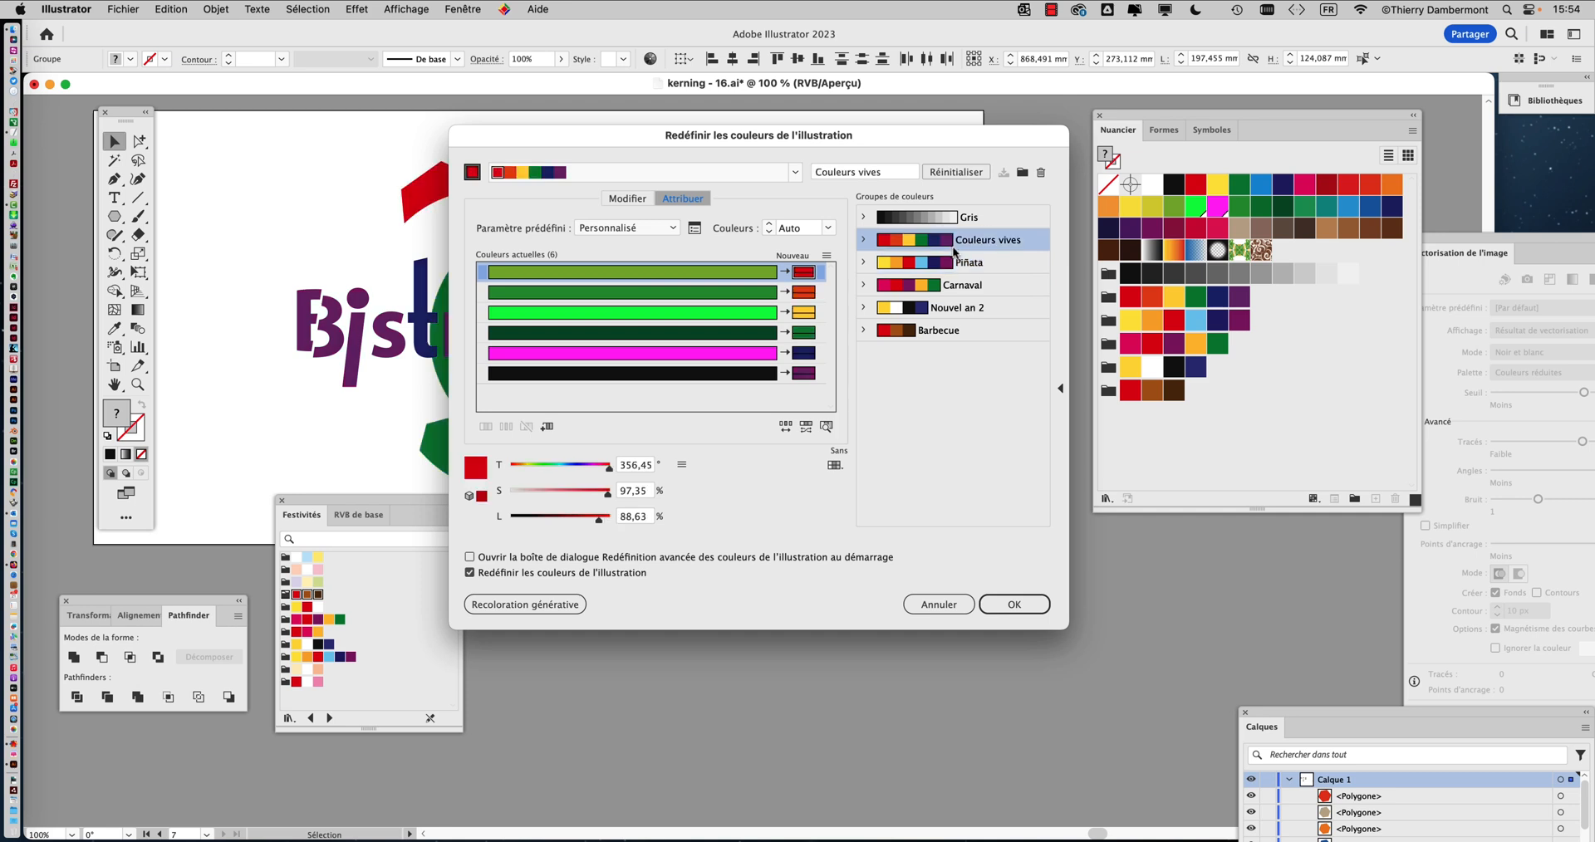
click(955, 263)
click(950, 289)
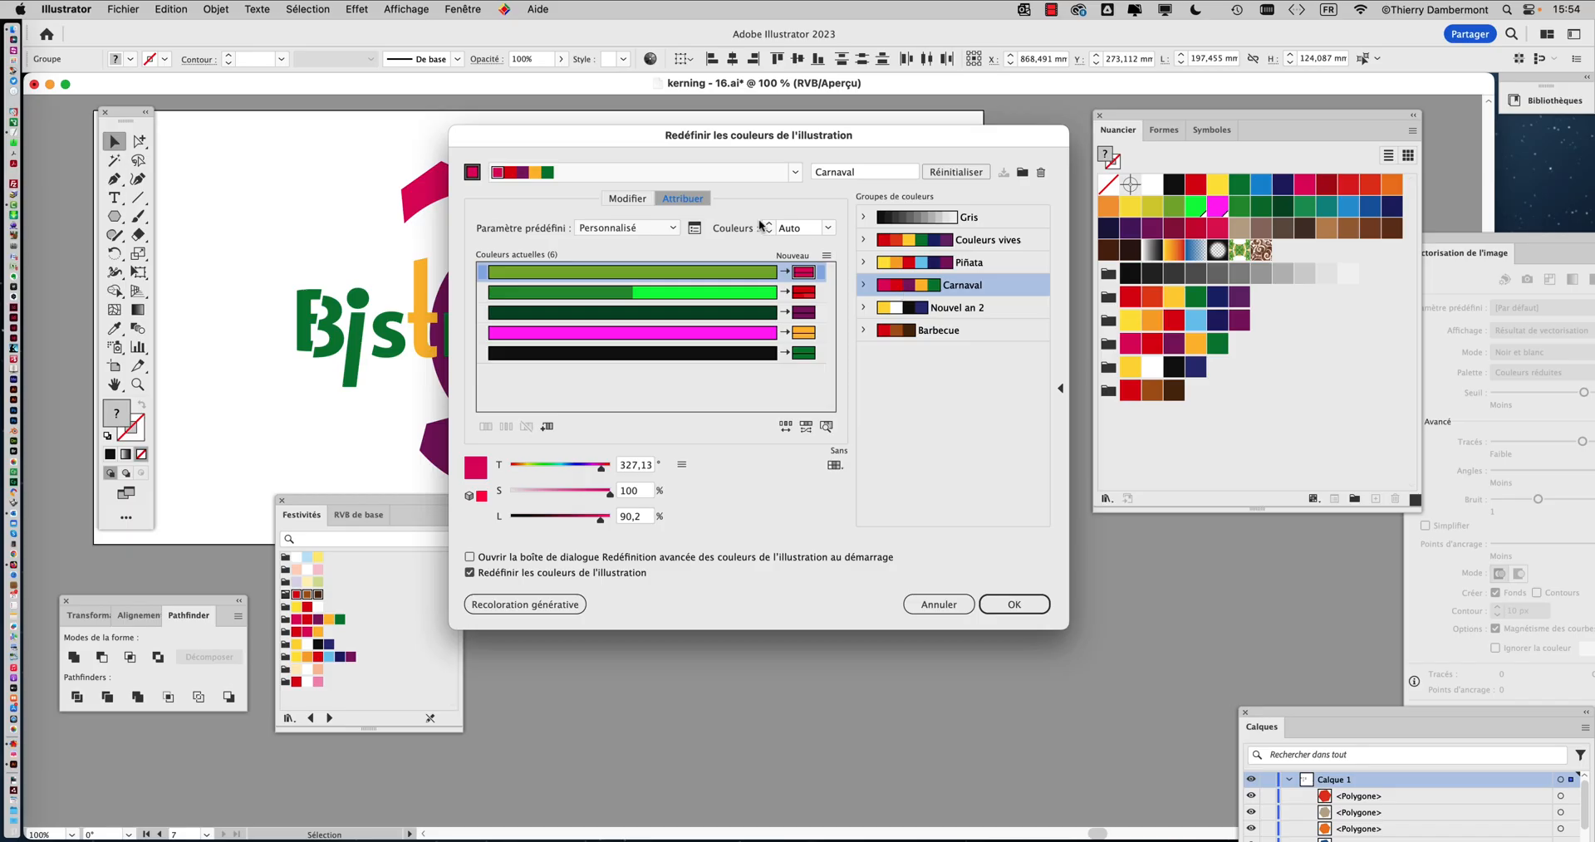
Step: With the dialog clear of the logo, randomly reorder the Carnaval colours several times and save the chosen combination as a new colour group
drag(586, 137, 969, 105)
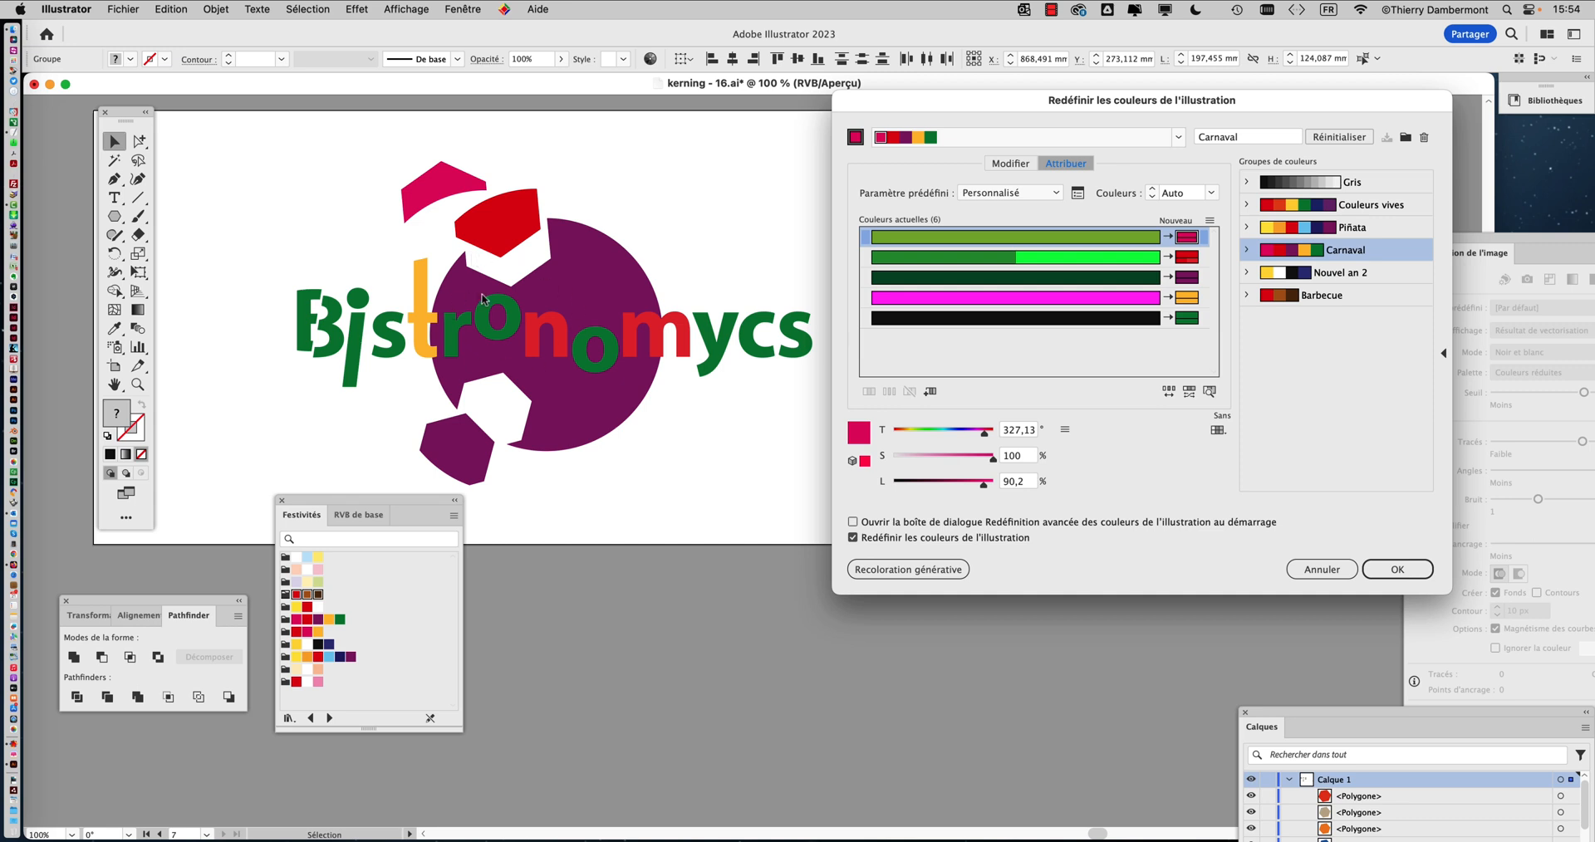
drag(944, 104, 949, 135)
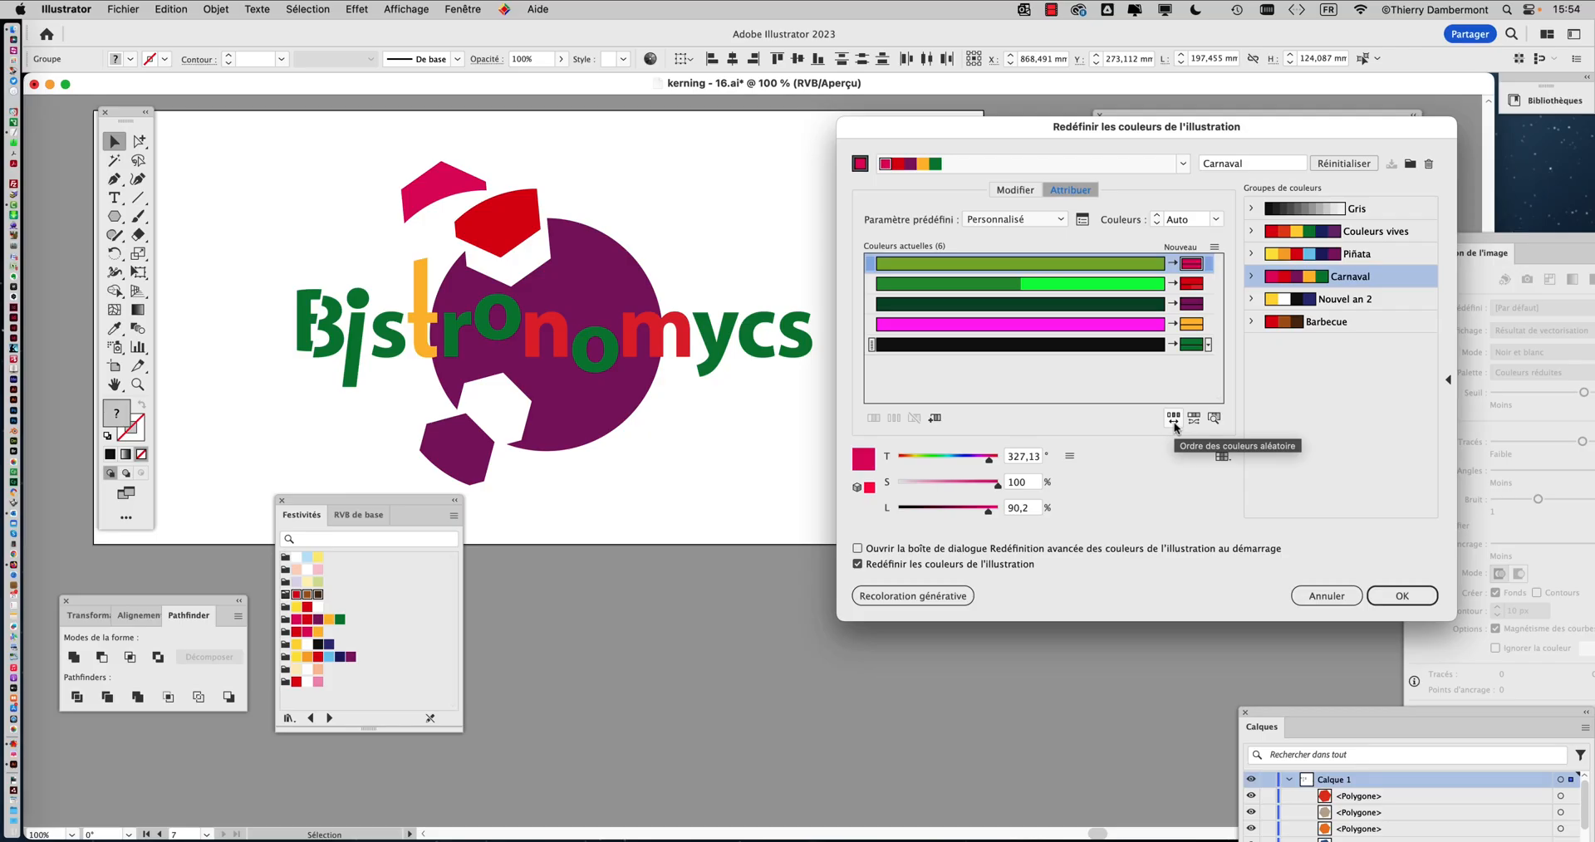
click(1173, 418)
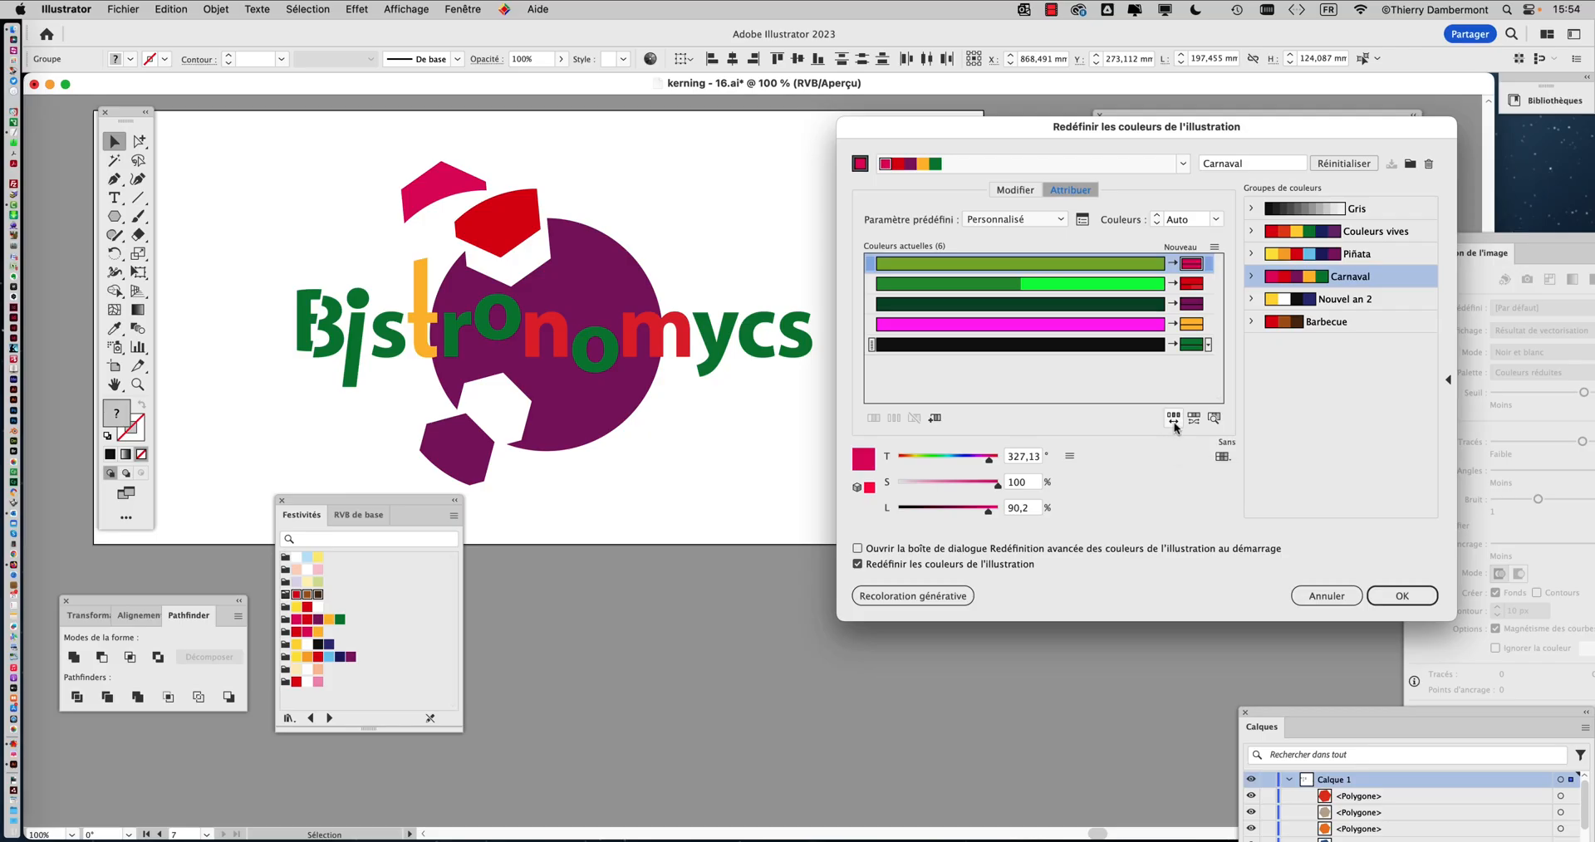
click(1173, 418)
click(1173, 417)
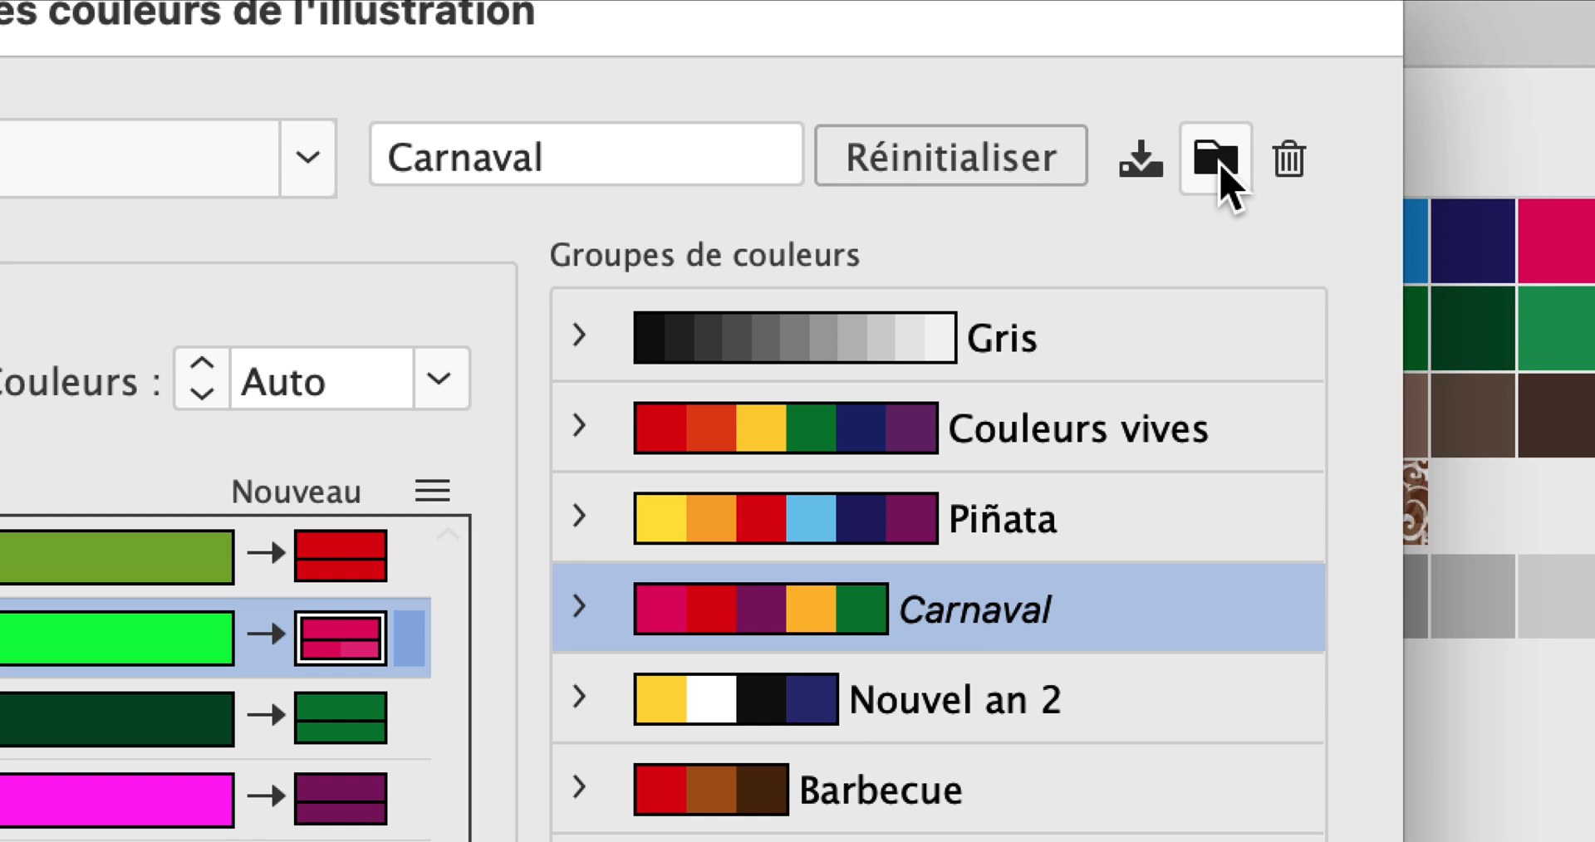
click(1218, 165)
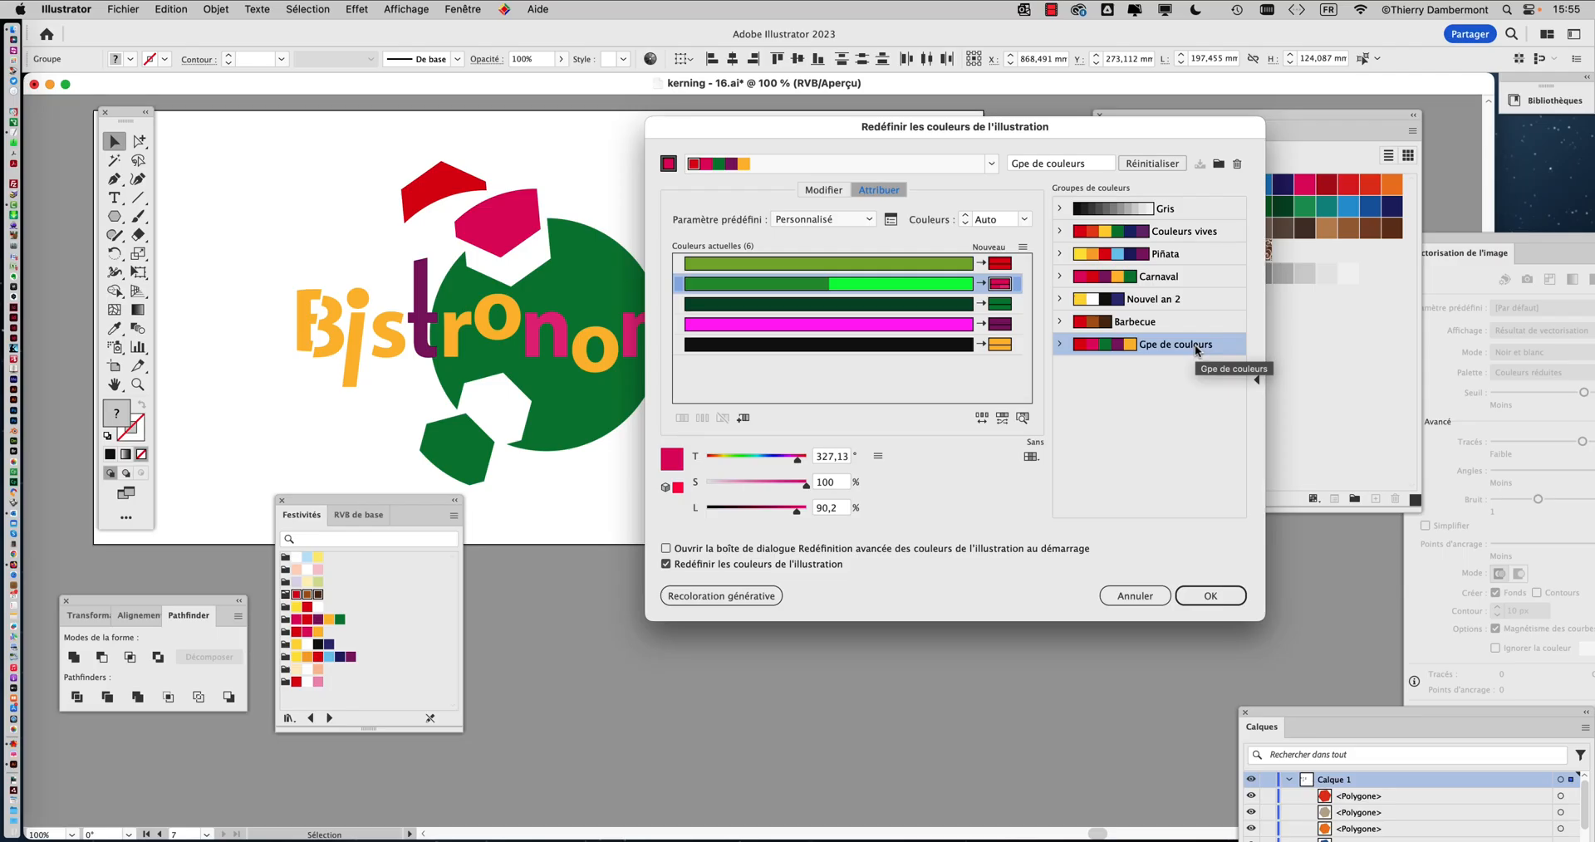
drag(805, 139, 1025, 109)
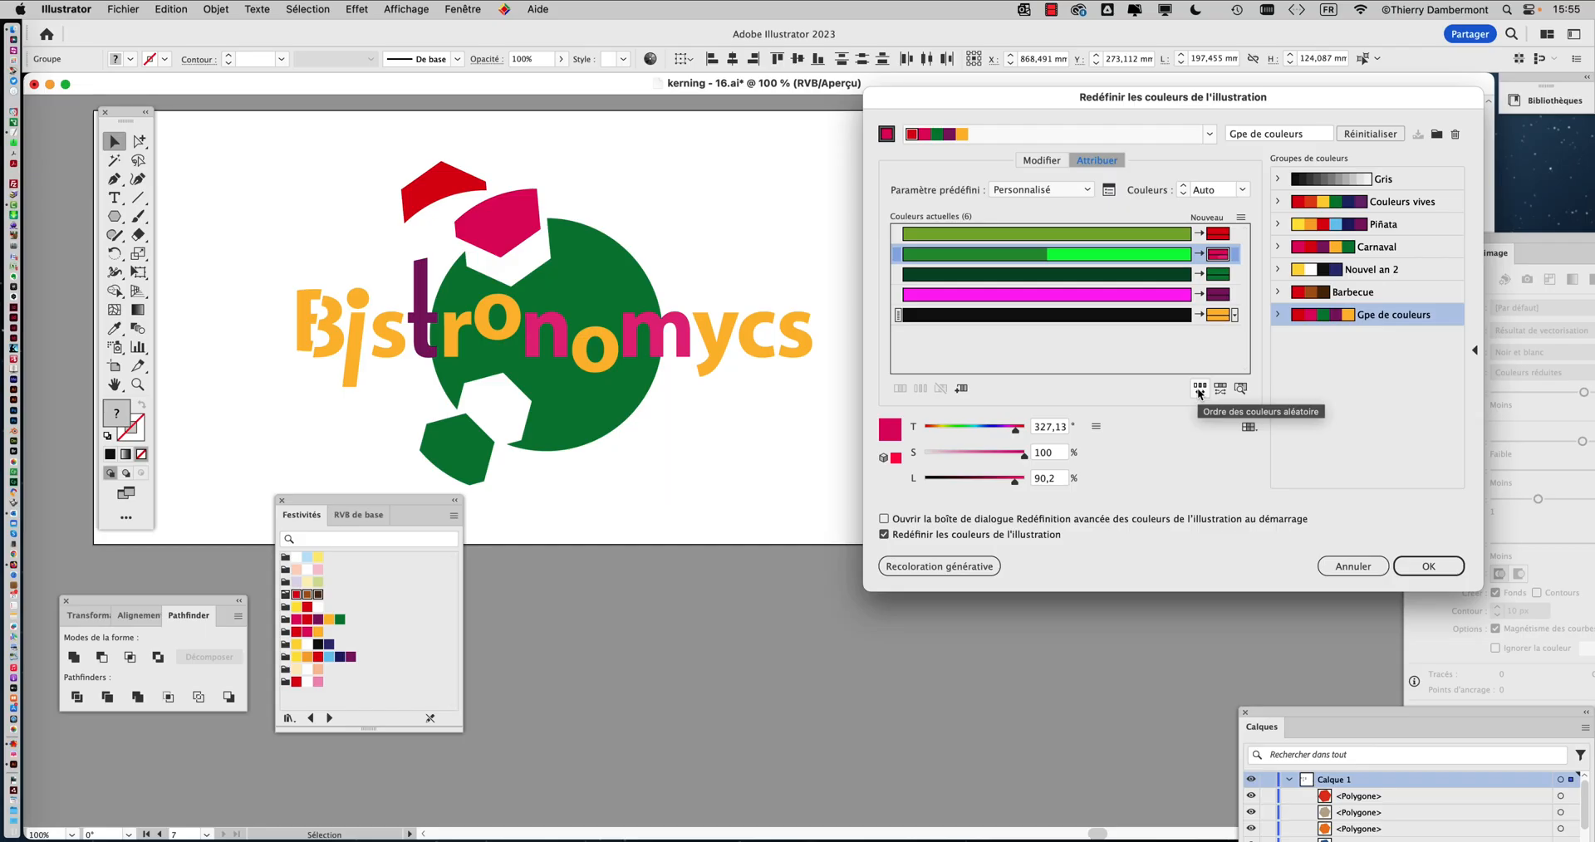
Step: Randomly reorder the logo's Carnaval colours once more and save the combination as a second new colour group
click(1199, 391)
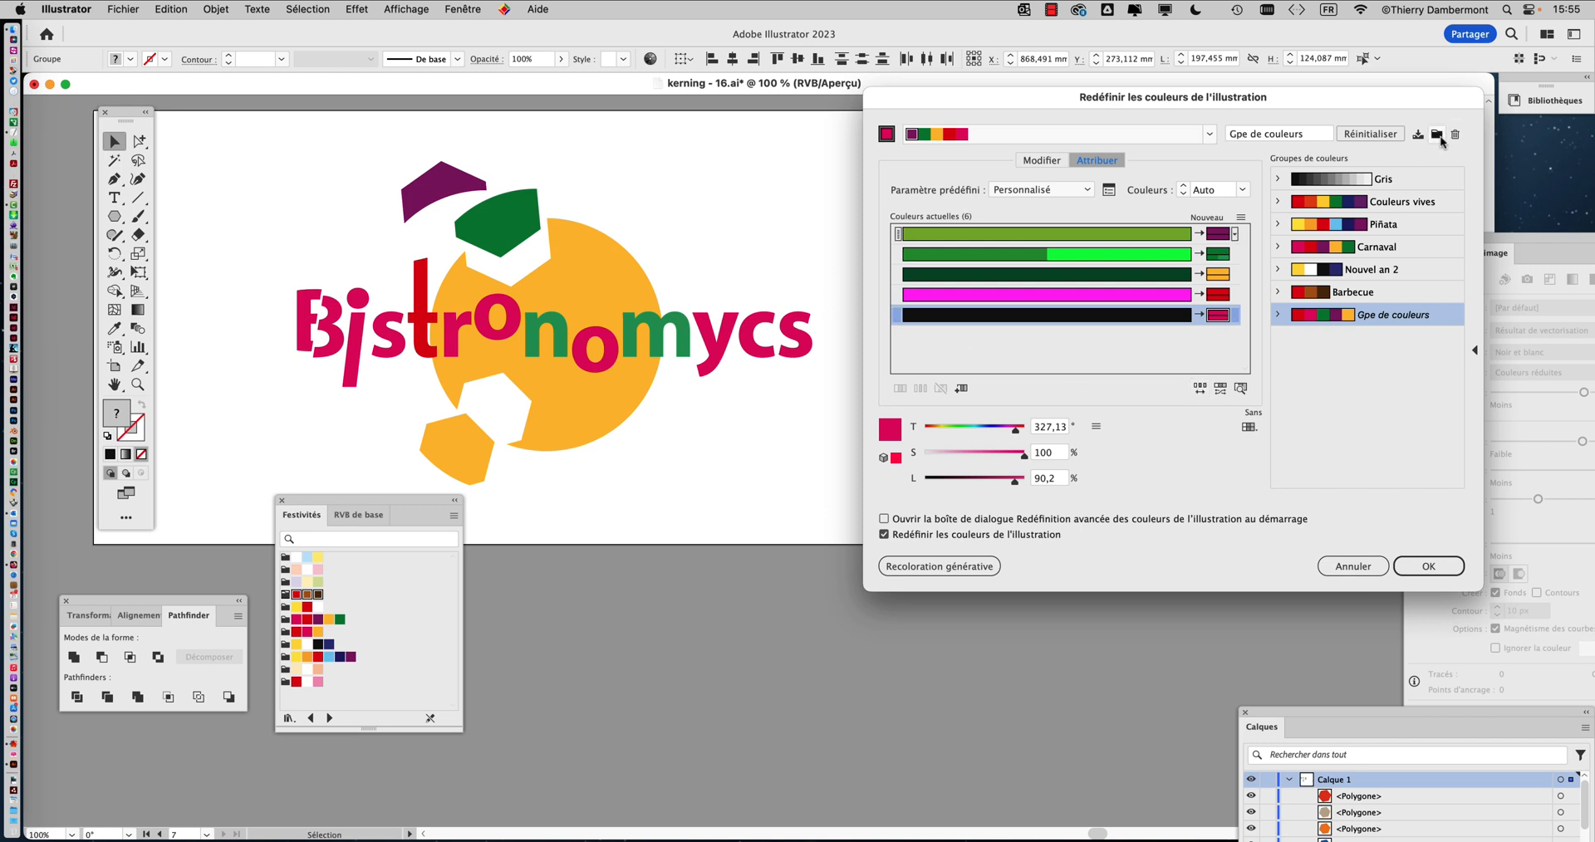
click(1437, 136)
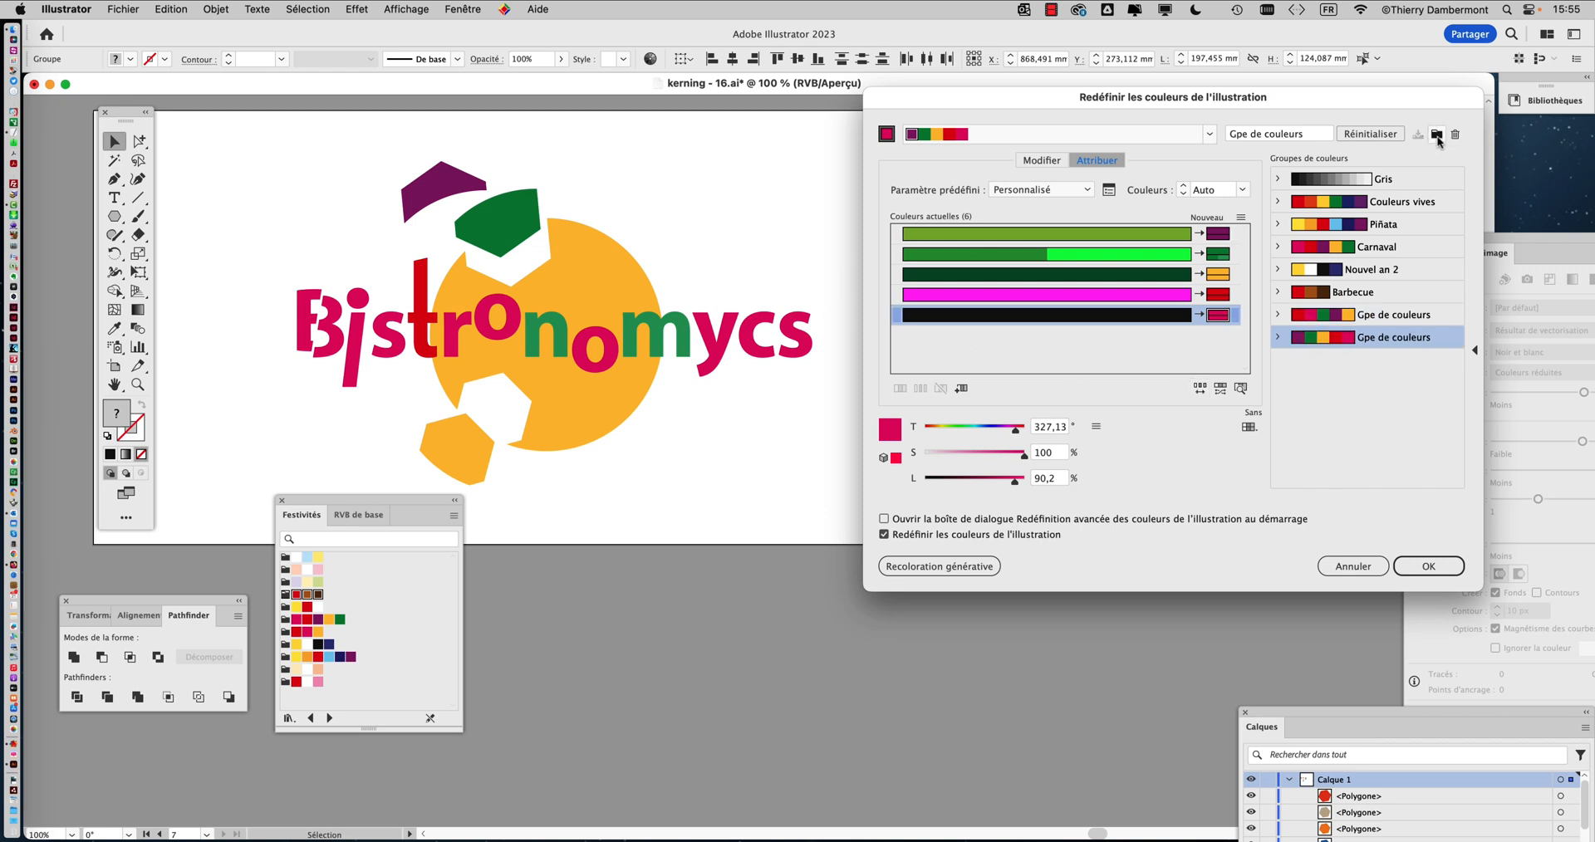
Step: Compare the two saved Gpe de couleurs groups on the logo and apply the one starting with purple
click(1379, 317)
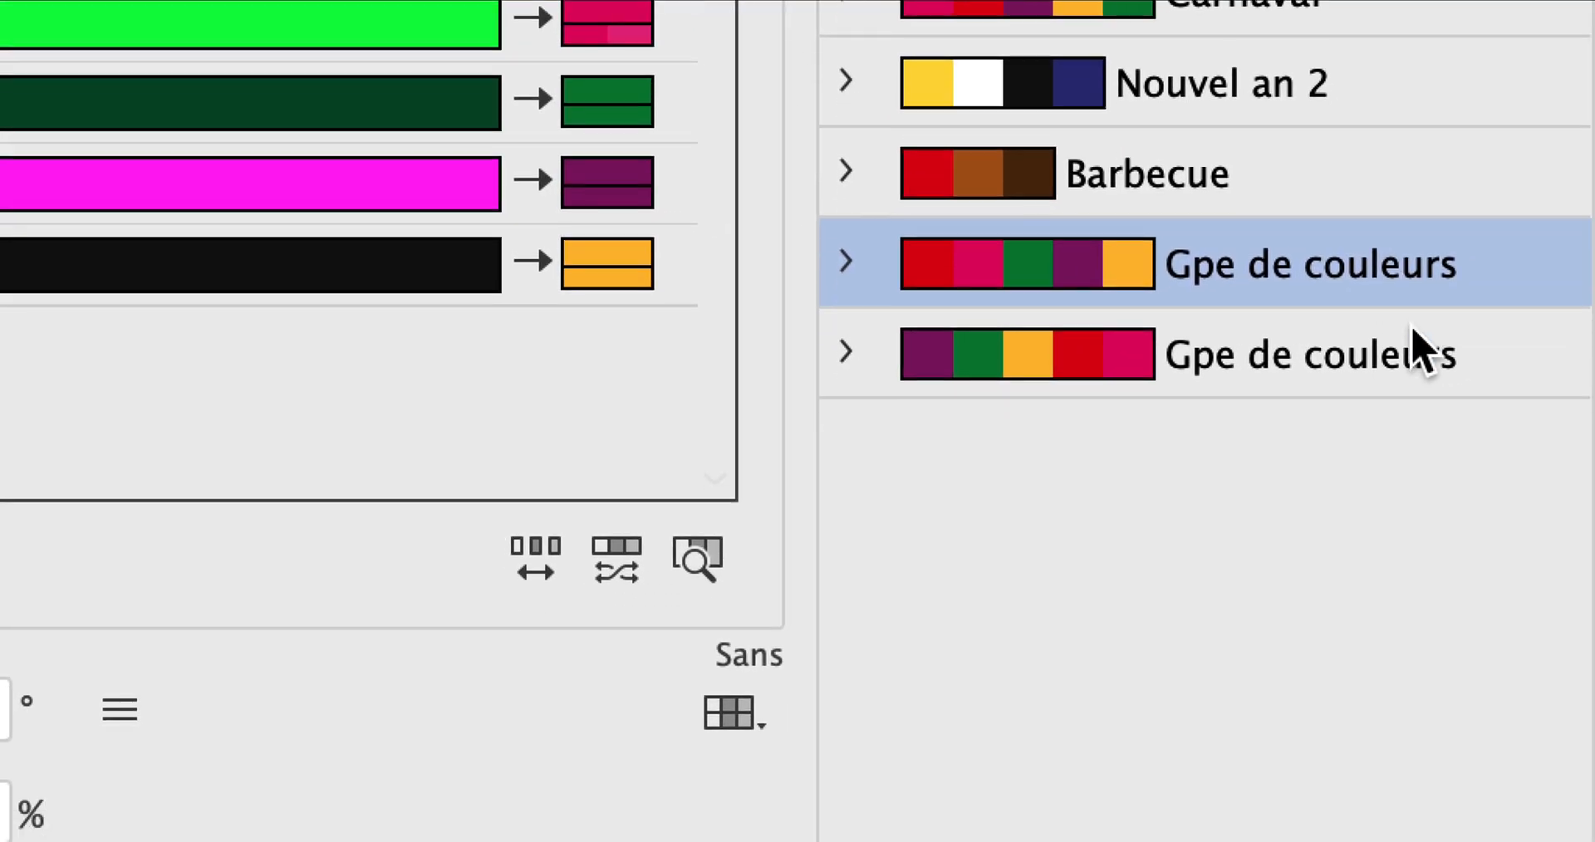
click(1418, 336)
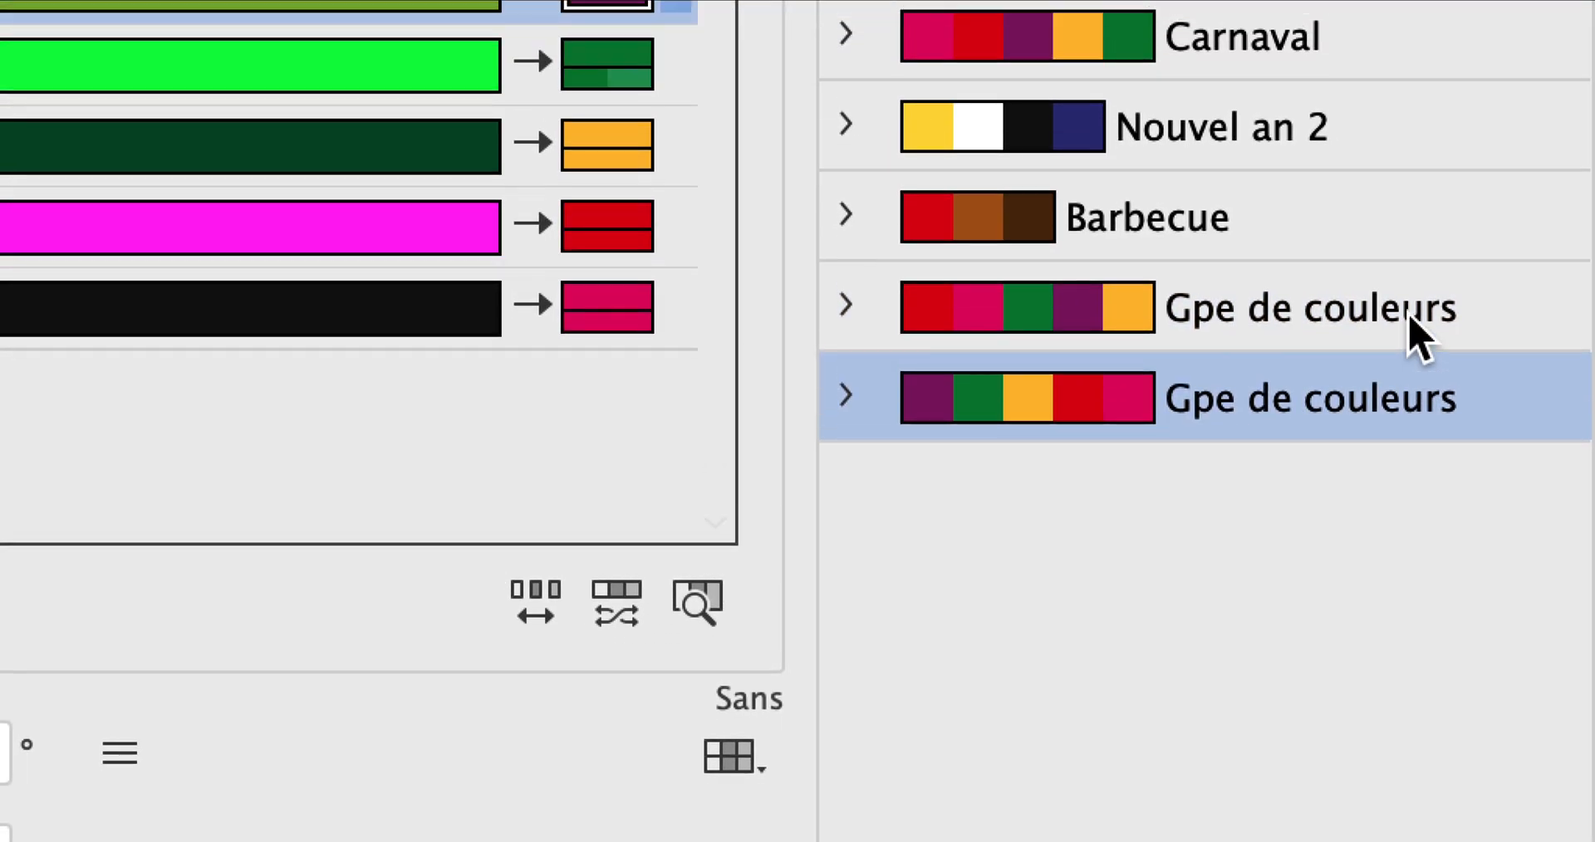
click(1407, 267)
click(1408, 328)
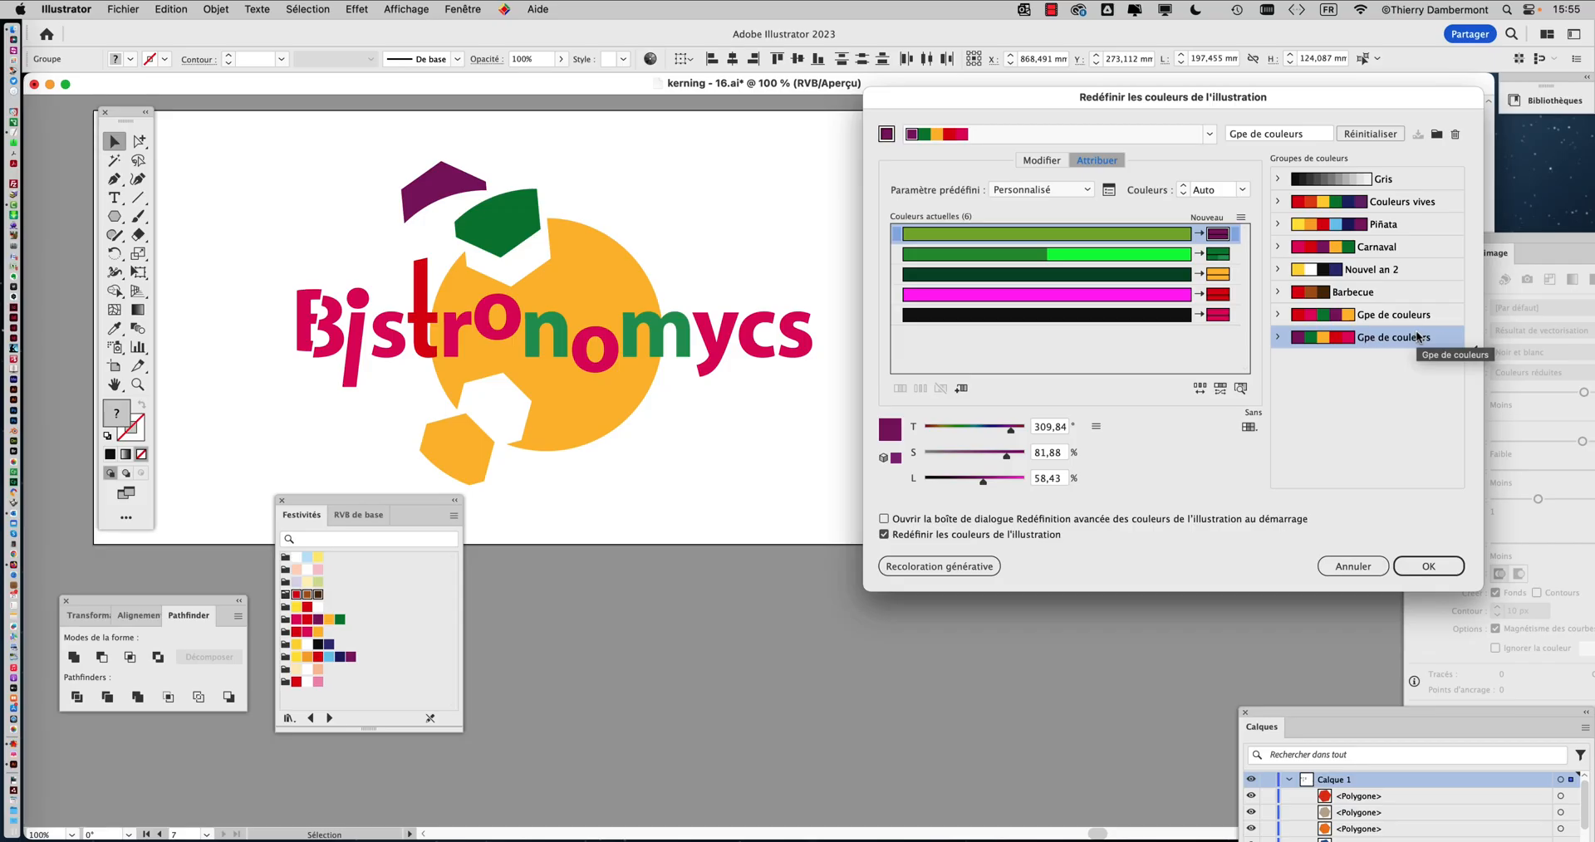
click(1373, 274)
click(1373, 347)
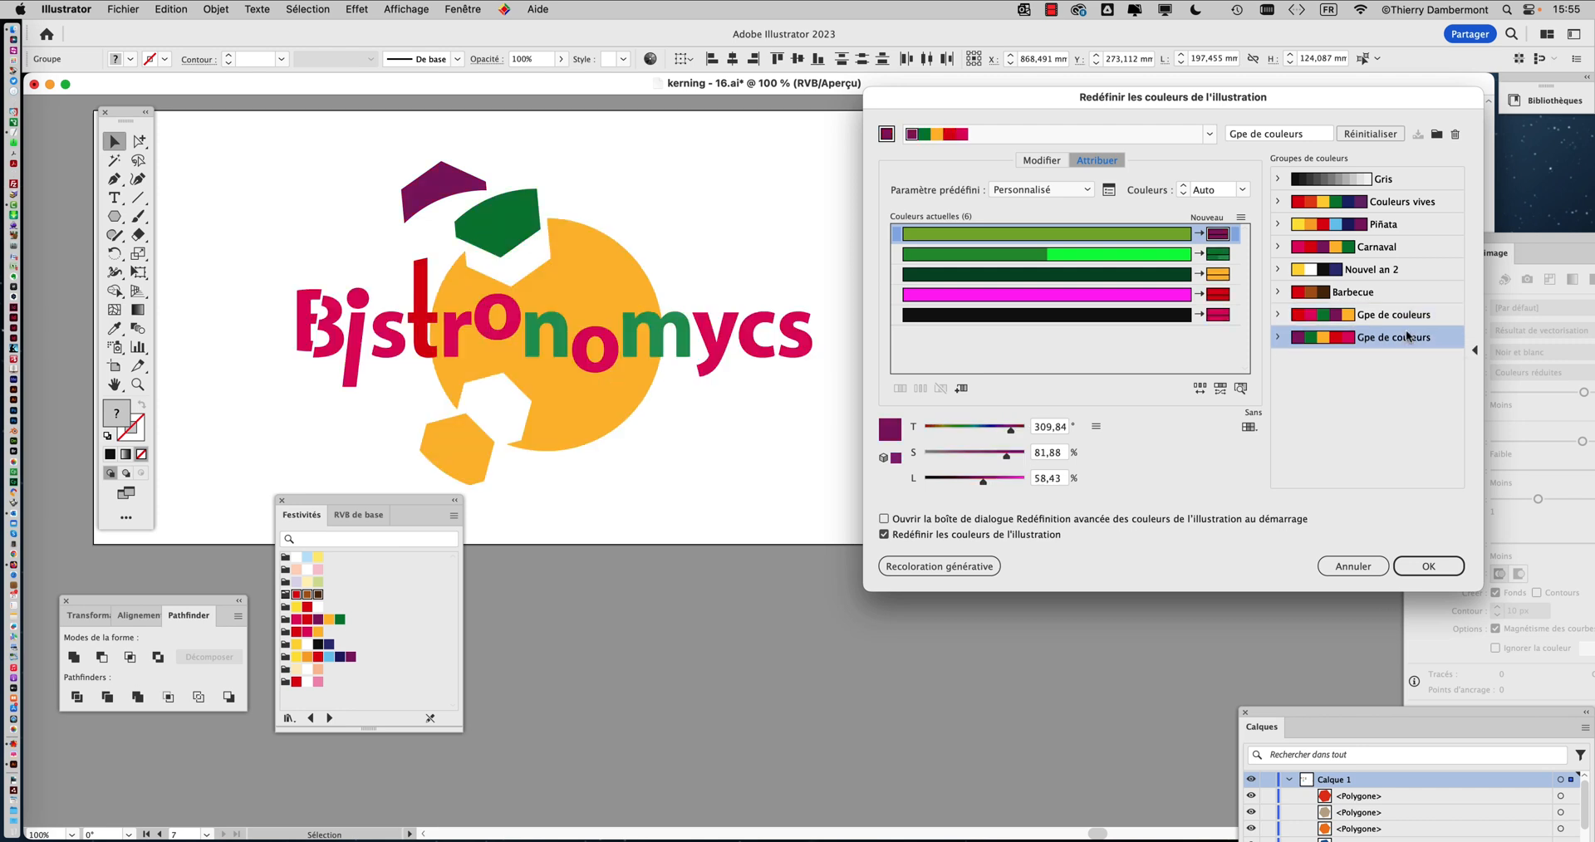
click(1407, 315)
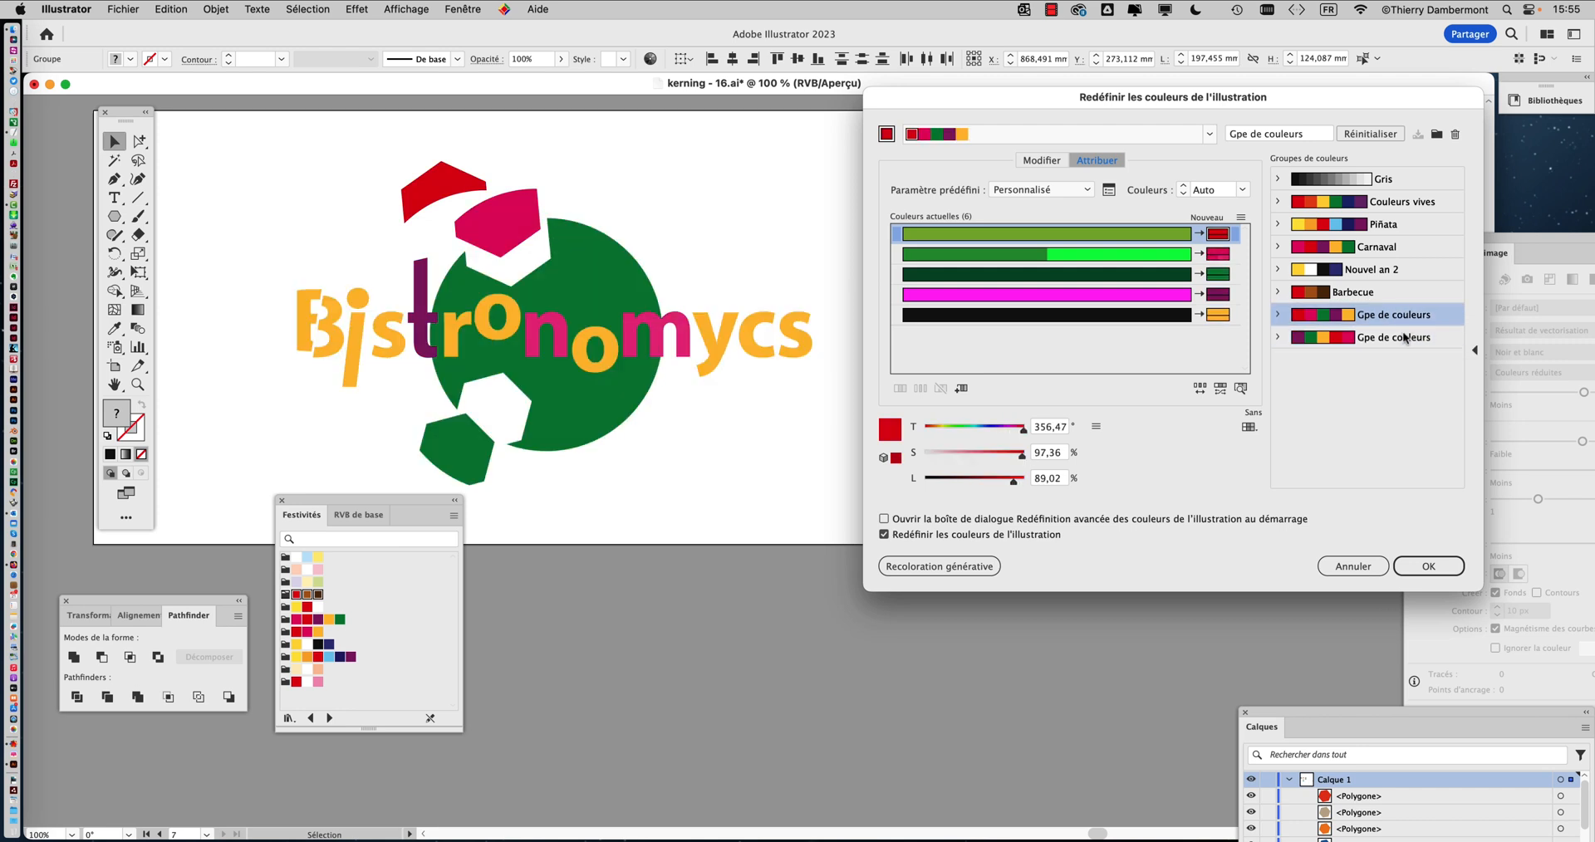
click(1402, 334)
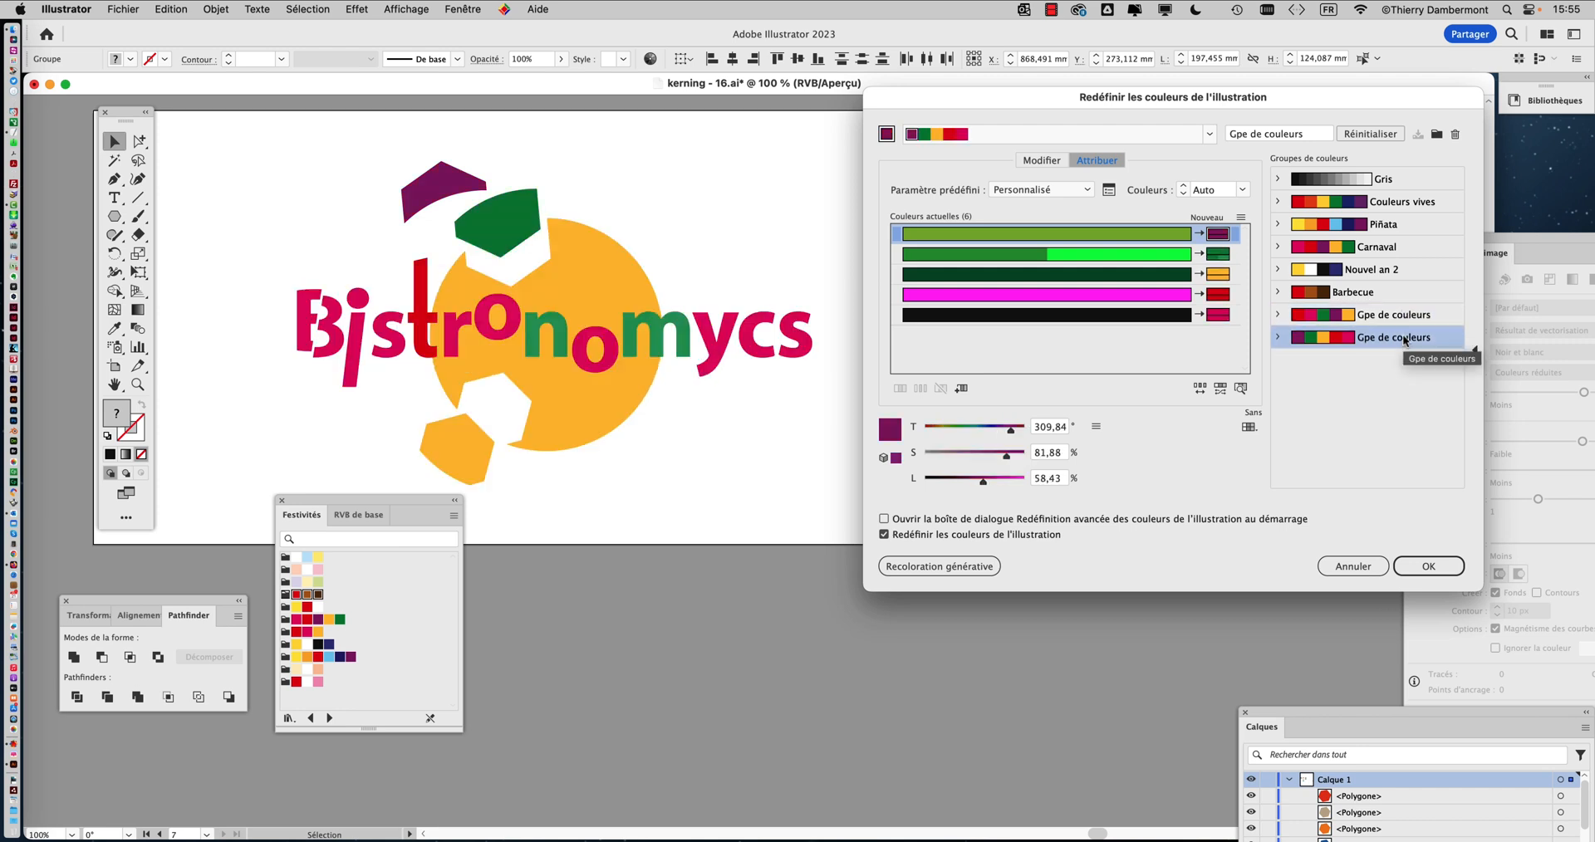
click(1422, 572)
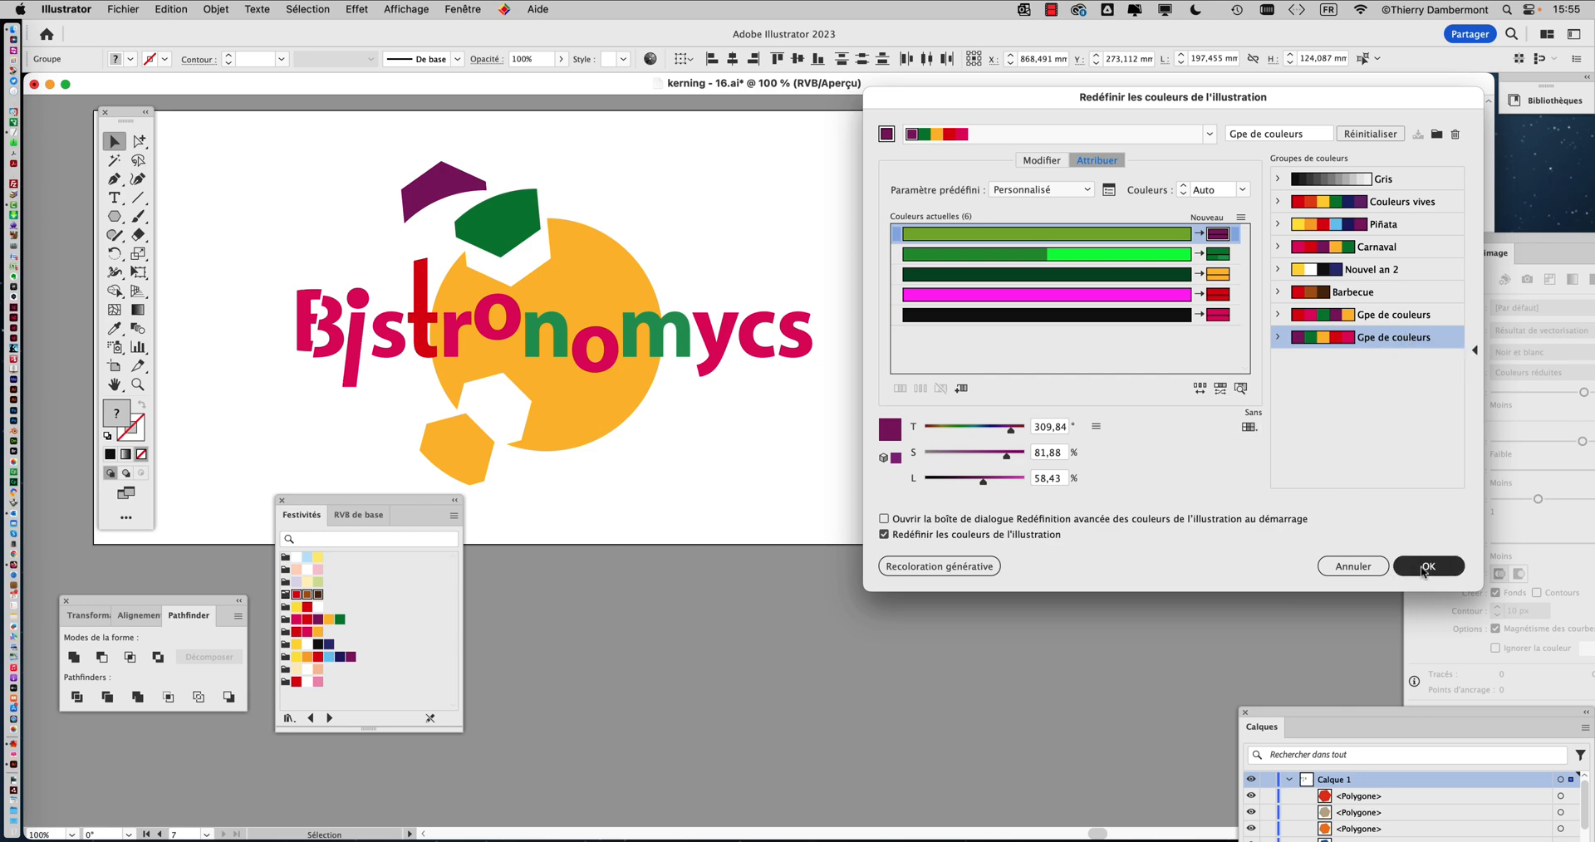
Step: Duplicate the recoloured logo's artboard with its artwork, place it directly below the original, and move the Festivités panel clear of it
scroll(730, 467, down, 1)
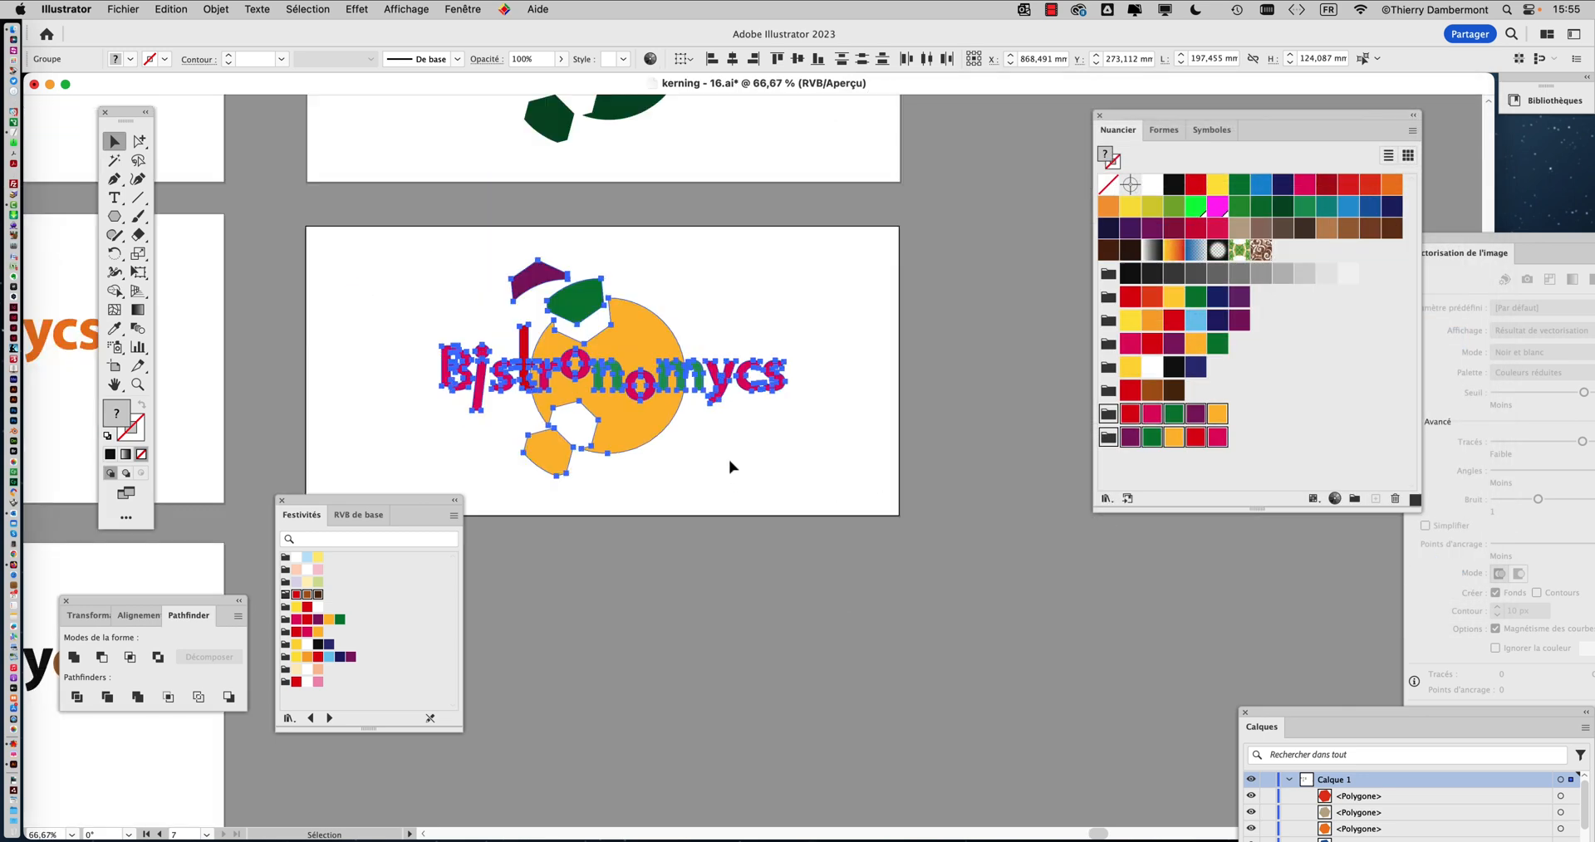
scroll(730, 467, down, 1)
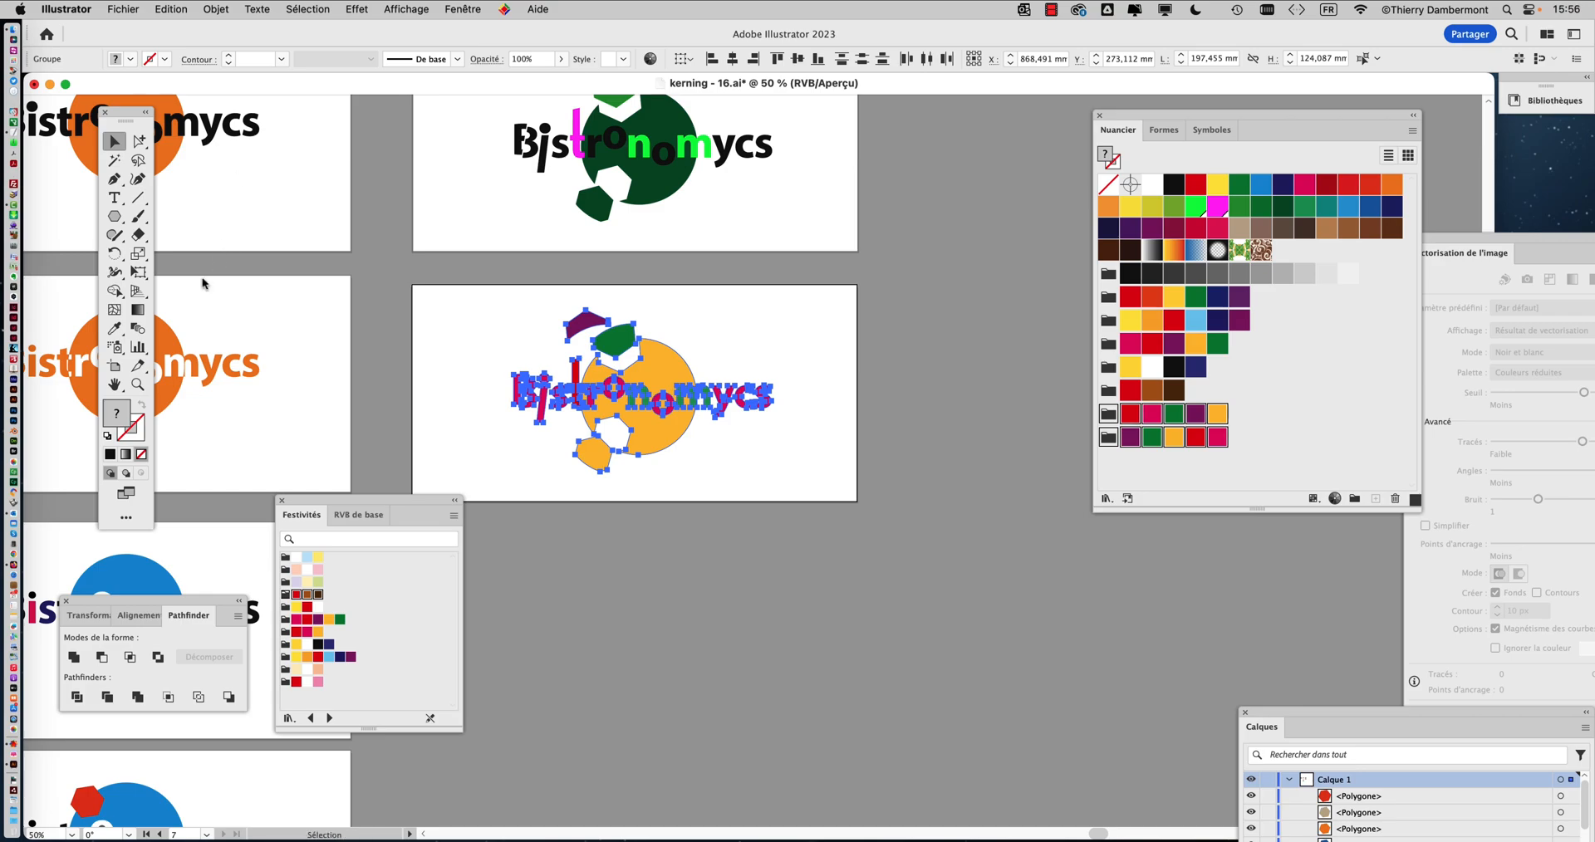
key(a)
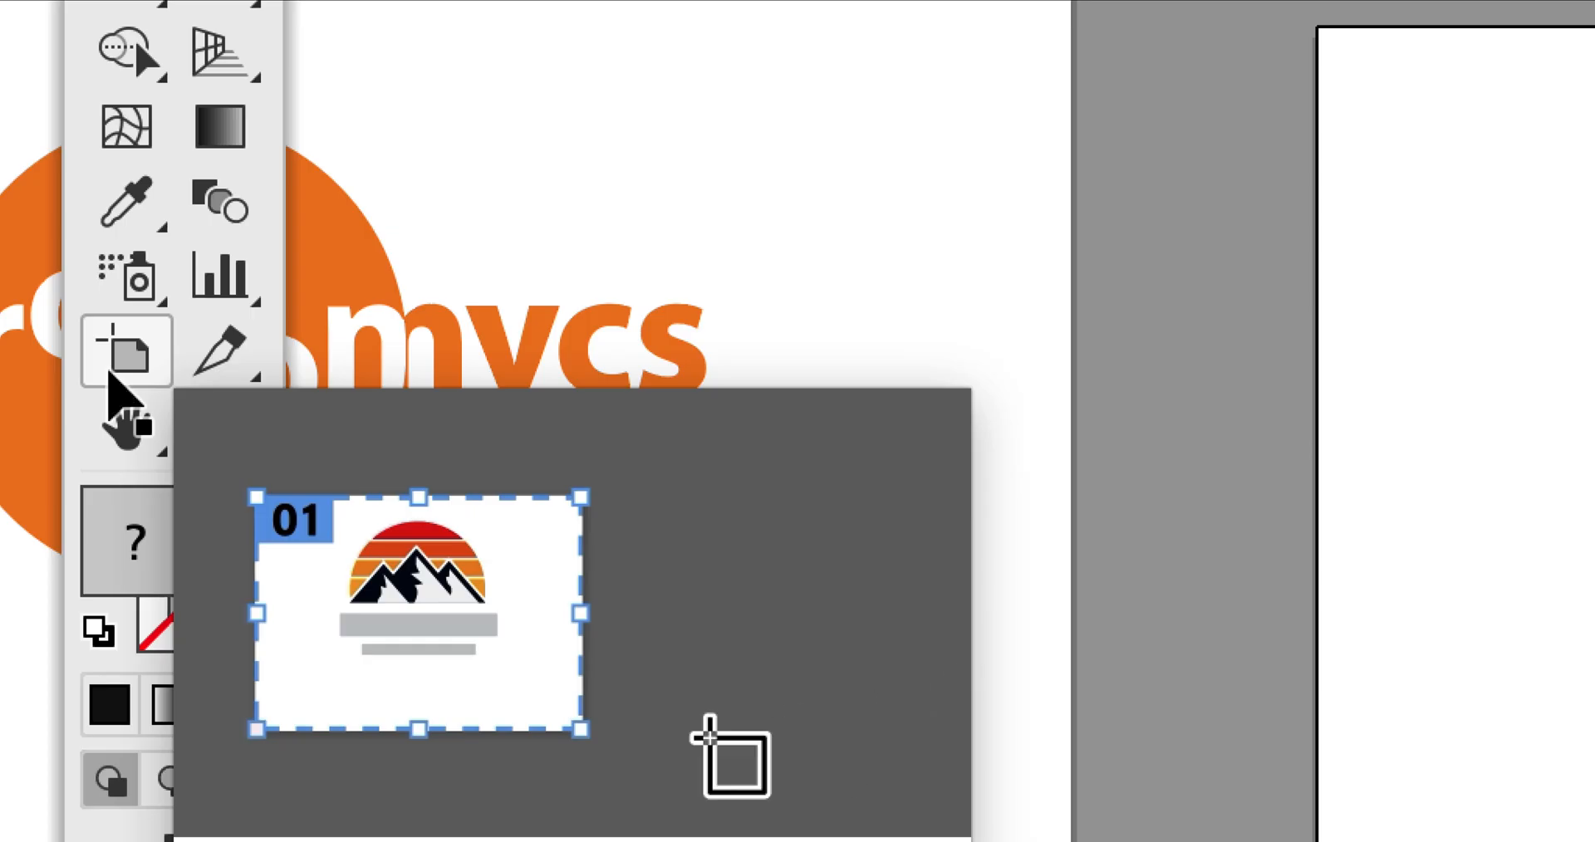
click(113, 371)
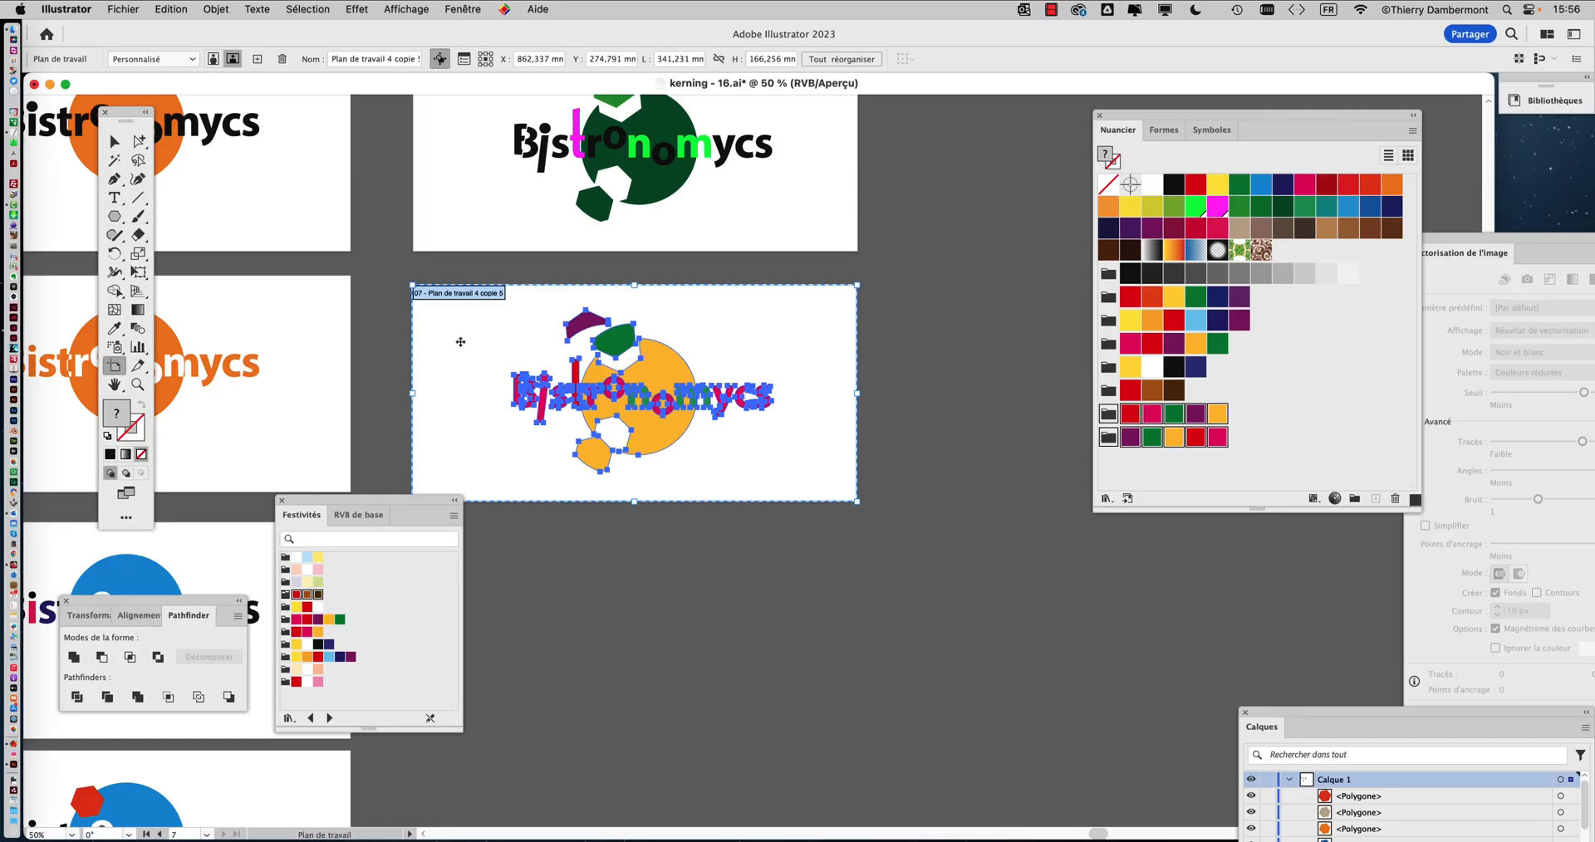
drag(460, 341, 521, 609)
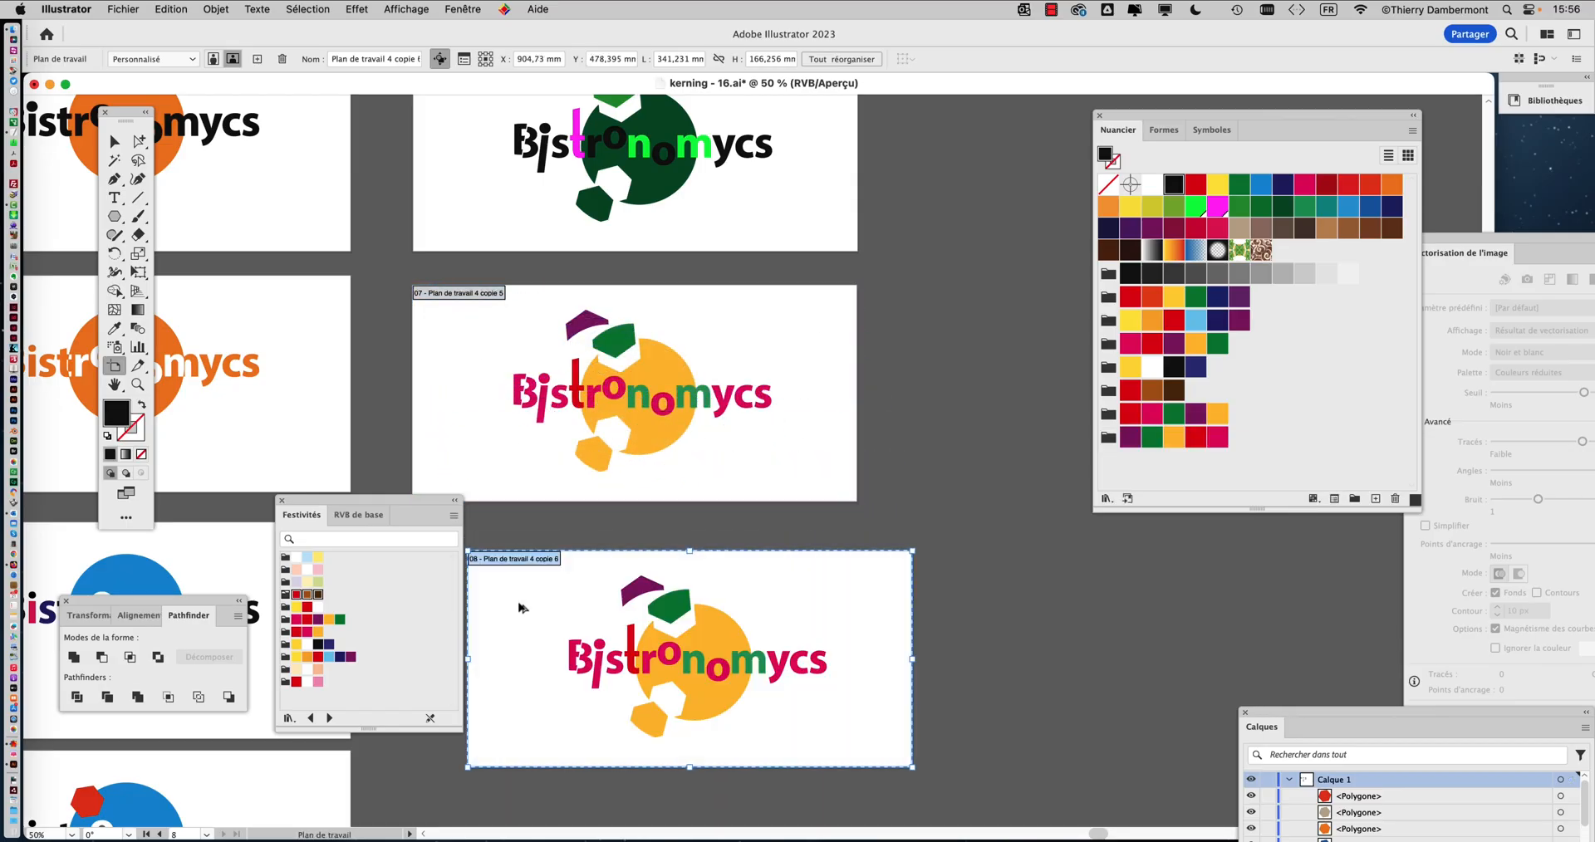
drag(432, 512, 329, 519)
drag(645, 633, 592, 615)
Step: Select the entire logo on the duplicated artboard with the Selection tool
scroll(639, 610, down, 5)
scroll(632, 422, up, 3)
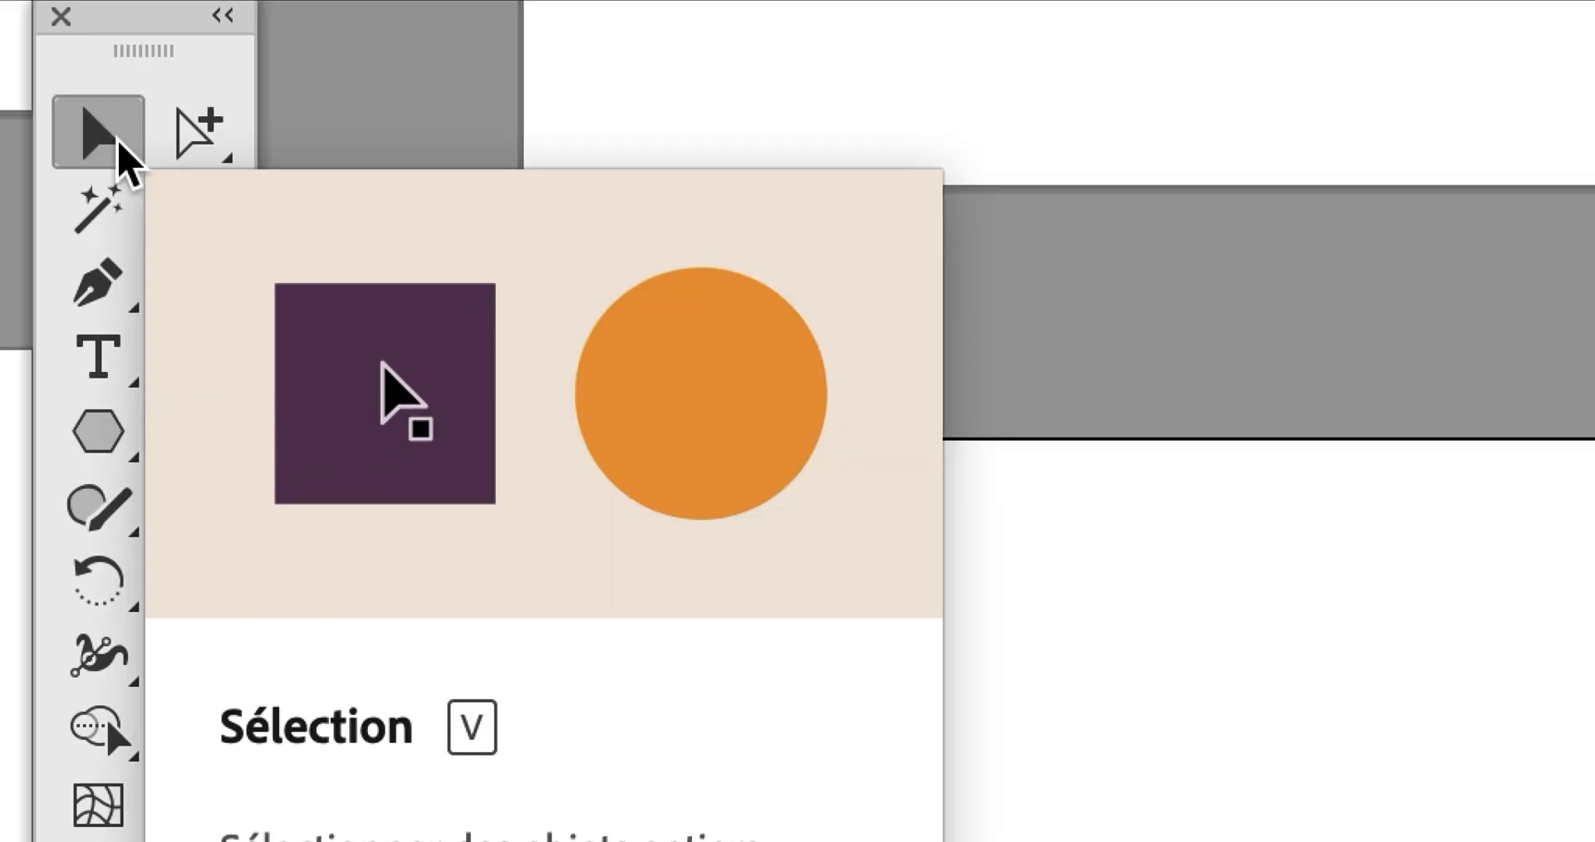
click(120, 147)
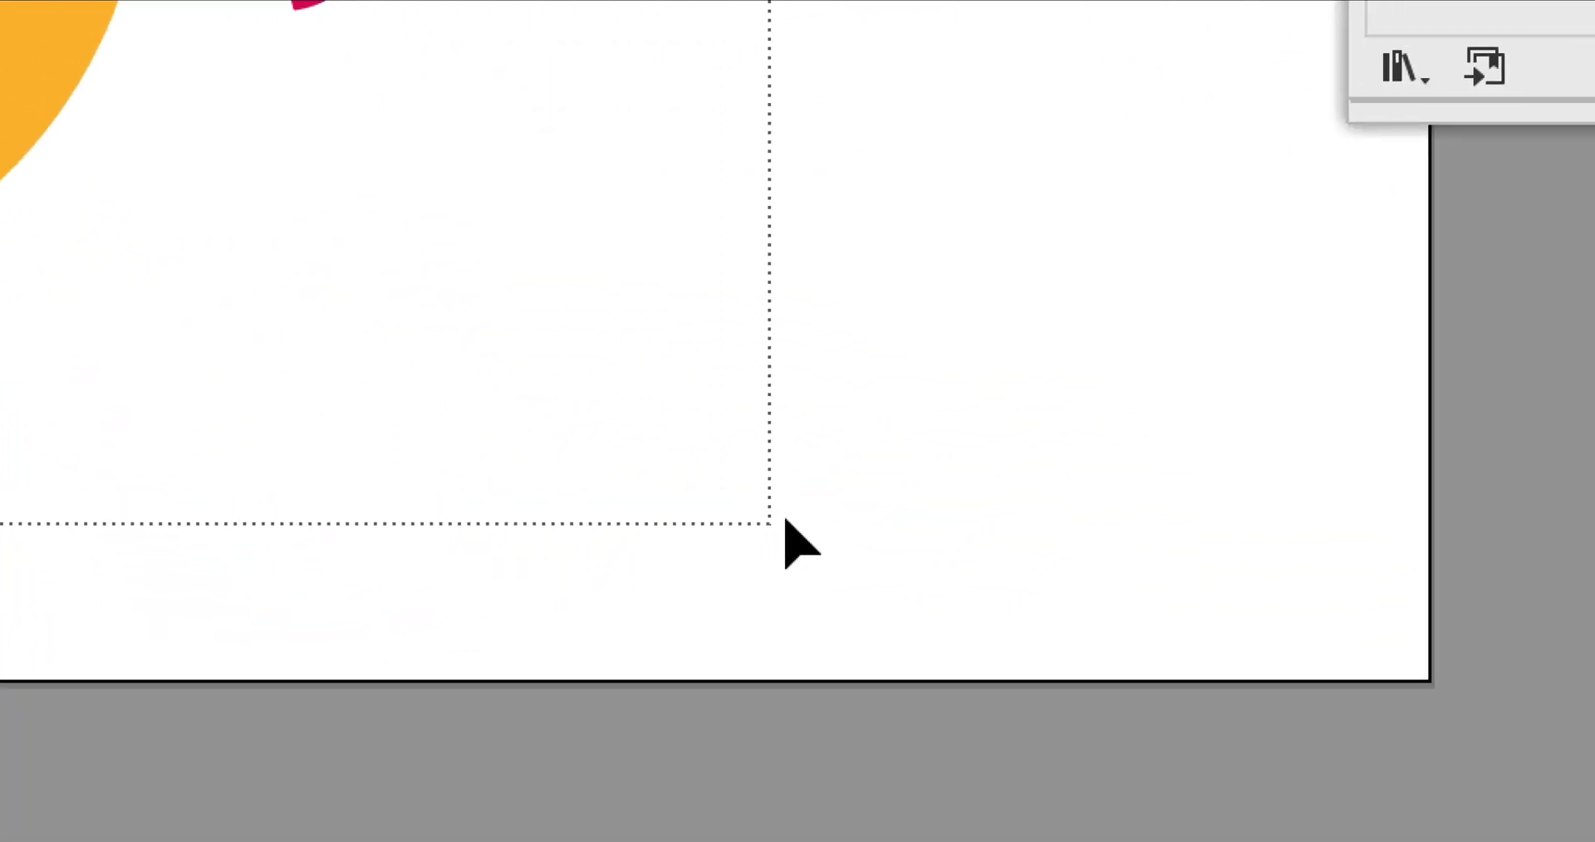
key(super+a)
key(a)
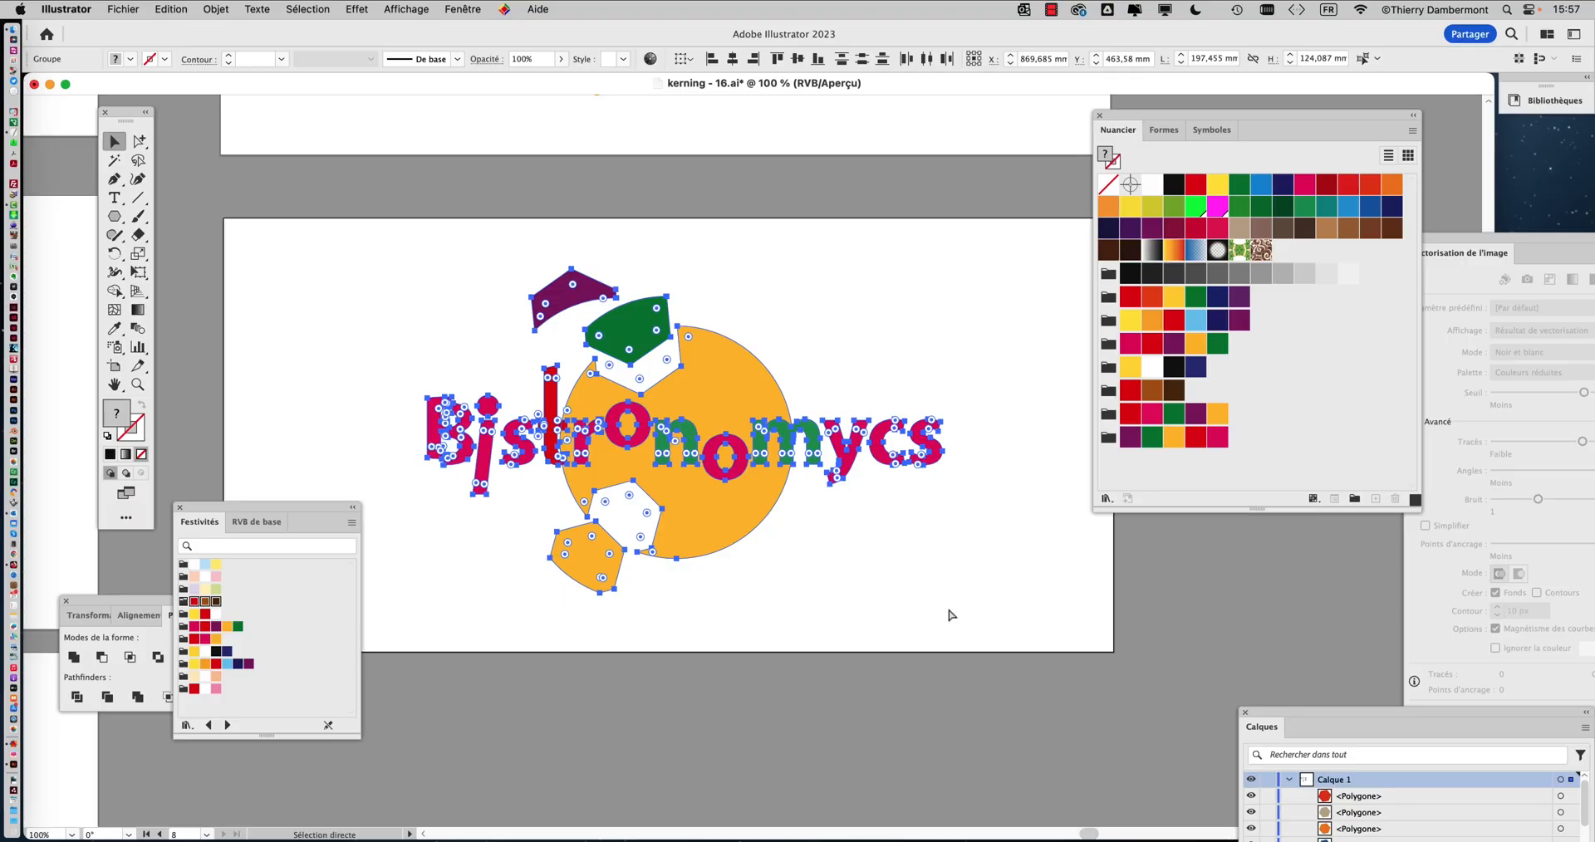
key(v)
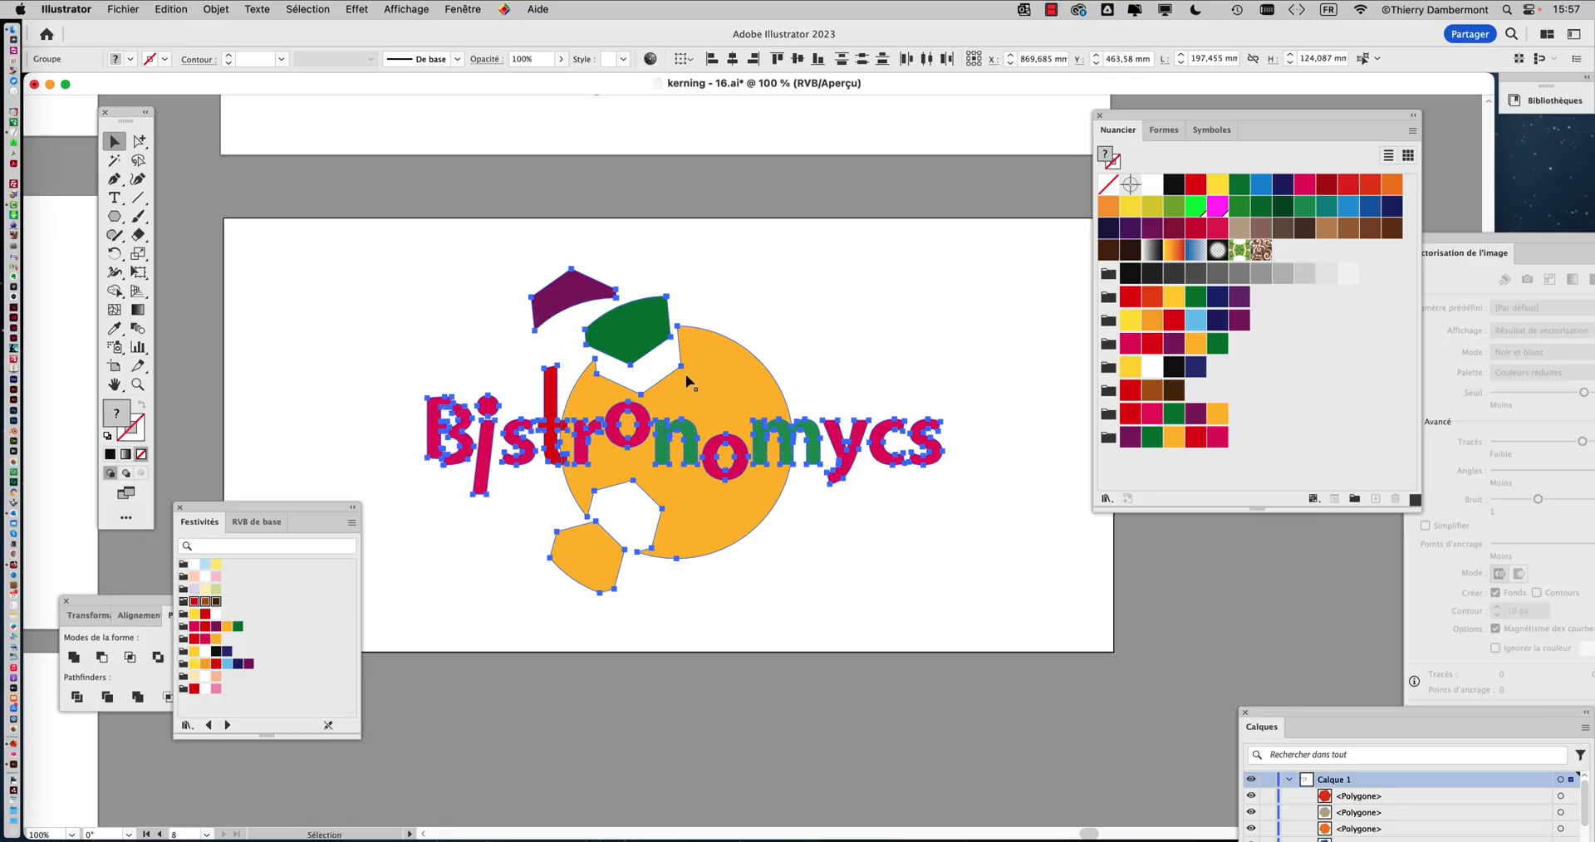
Step: Try to exclude only the green pentagon from the logo selection using the Selection tool
key(a)
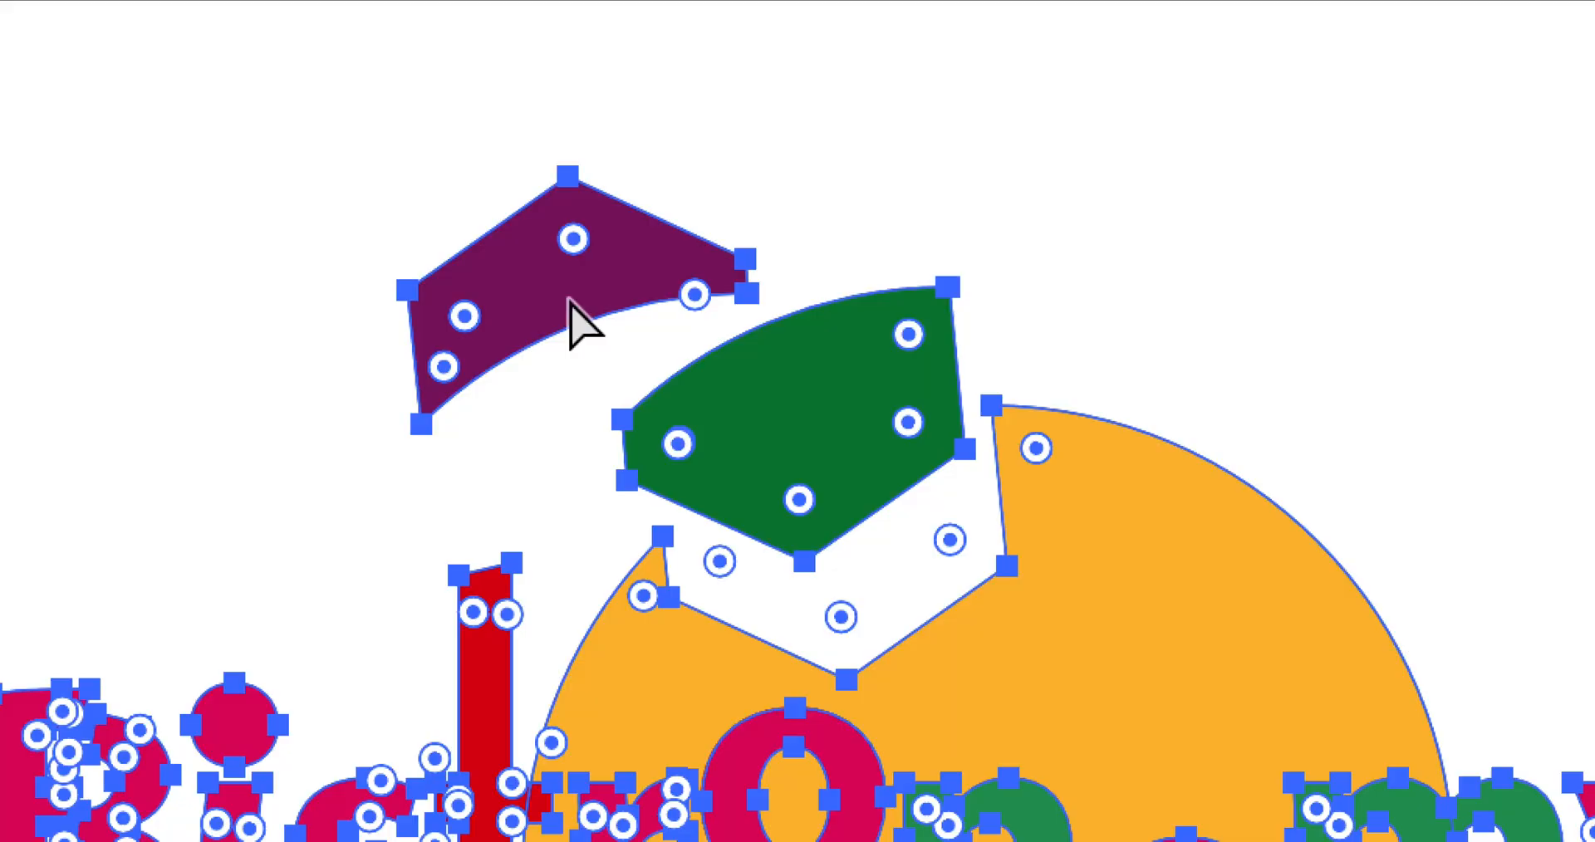
key(v)
scroll(570, 340, down, 3)
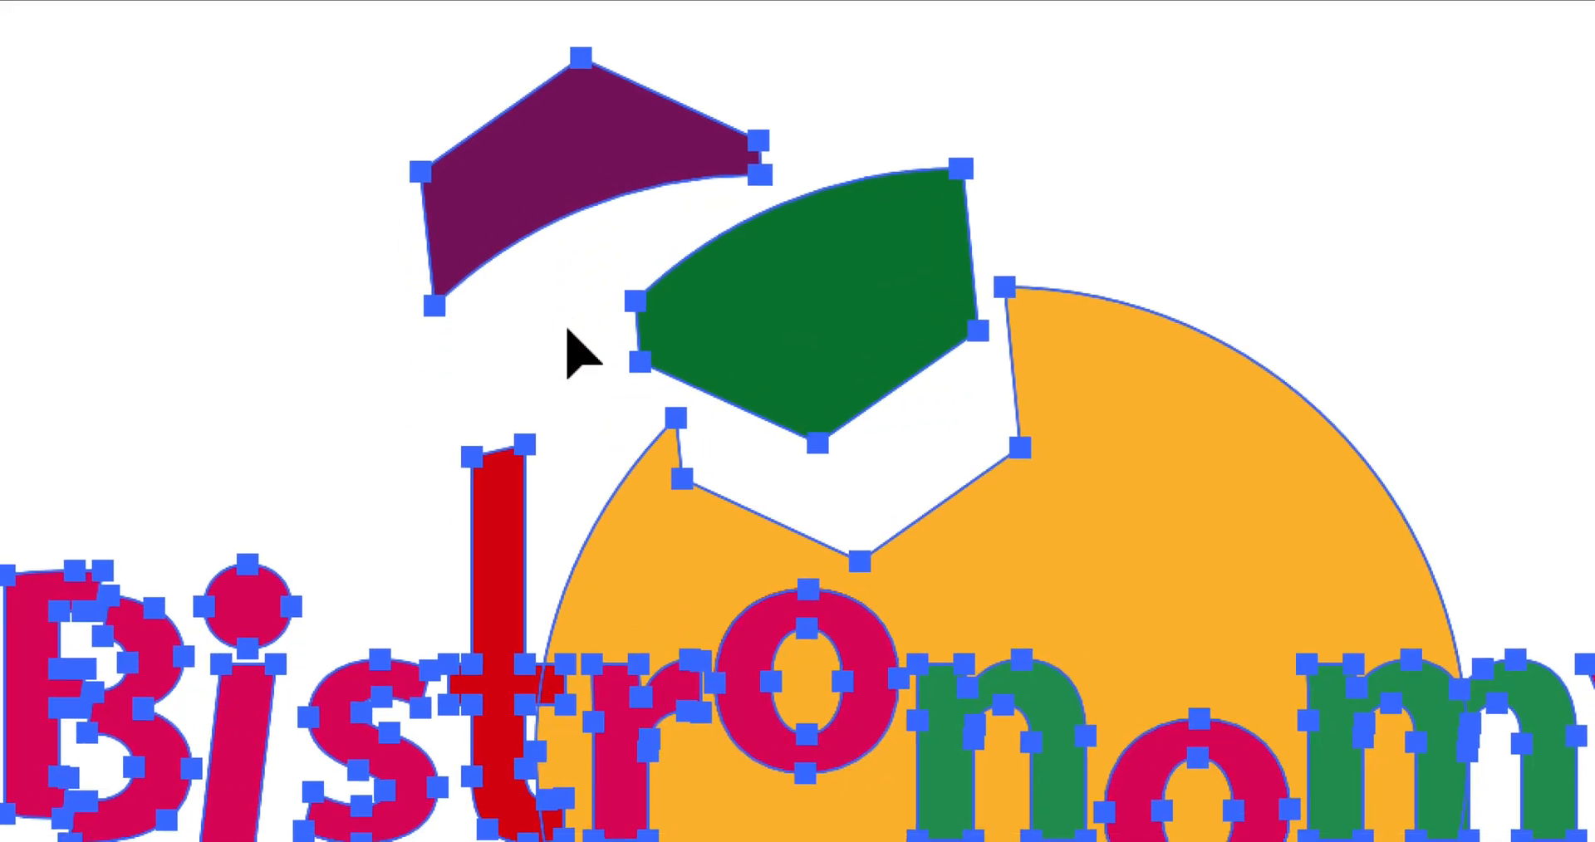
scroll(563, 324, up, 2)
scroll(557, 328, down, 2)
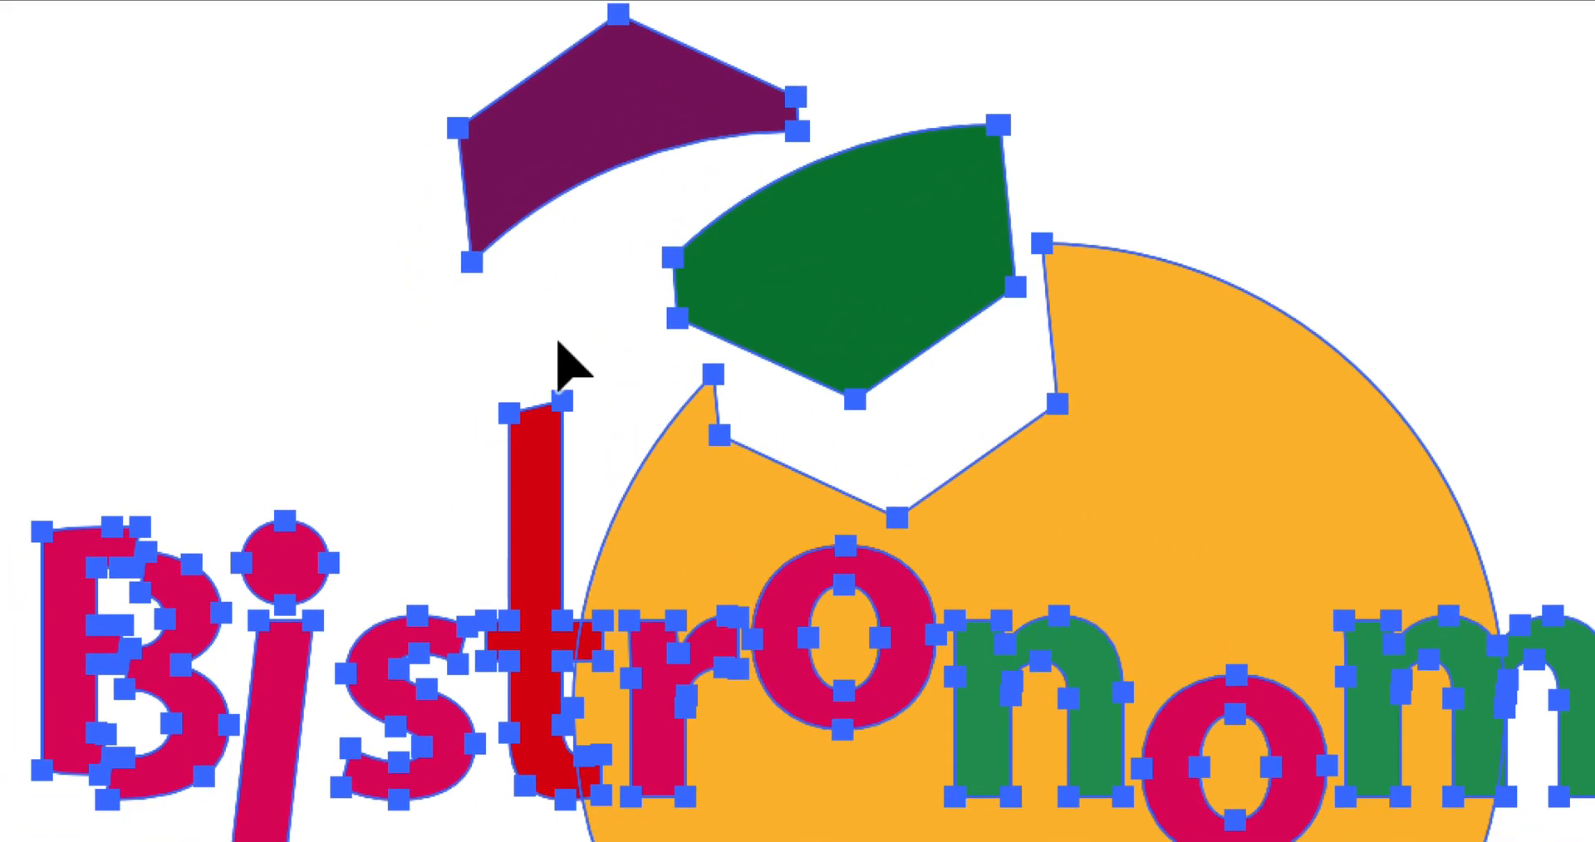
scroll(557, 344, down, 1)
scroll(563, 366, down, 3)
scroll(570, 399, up, 5)
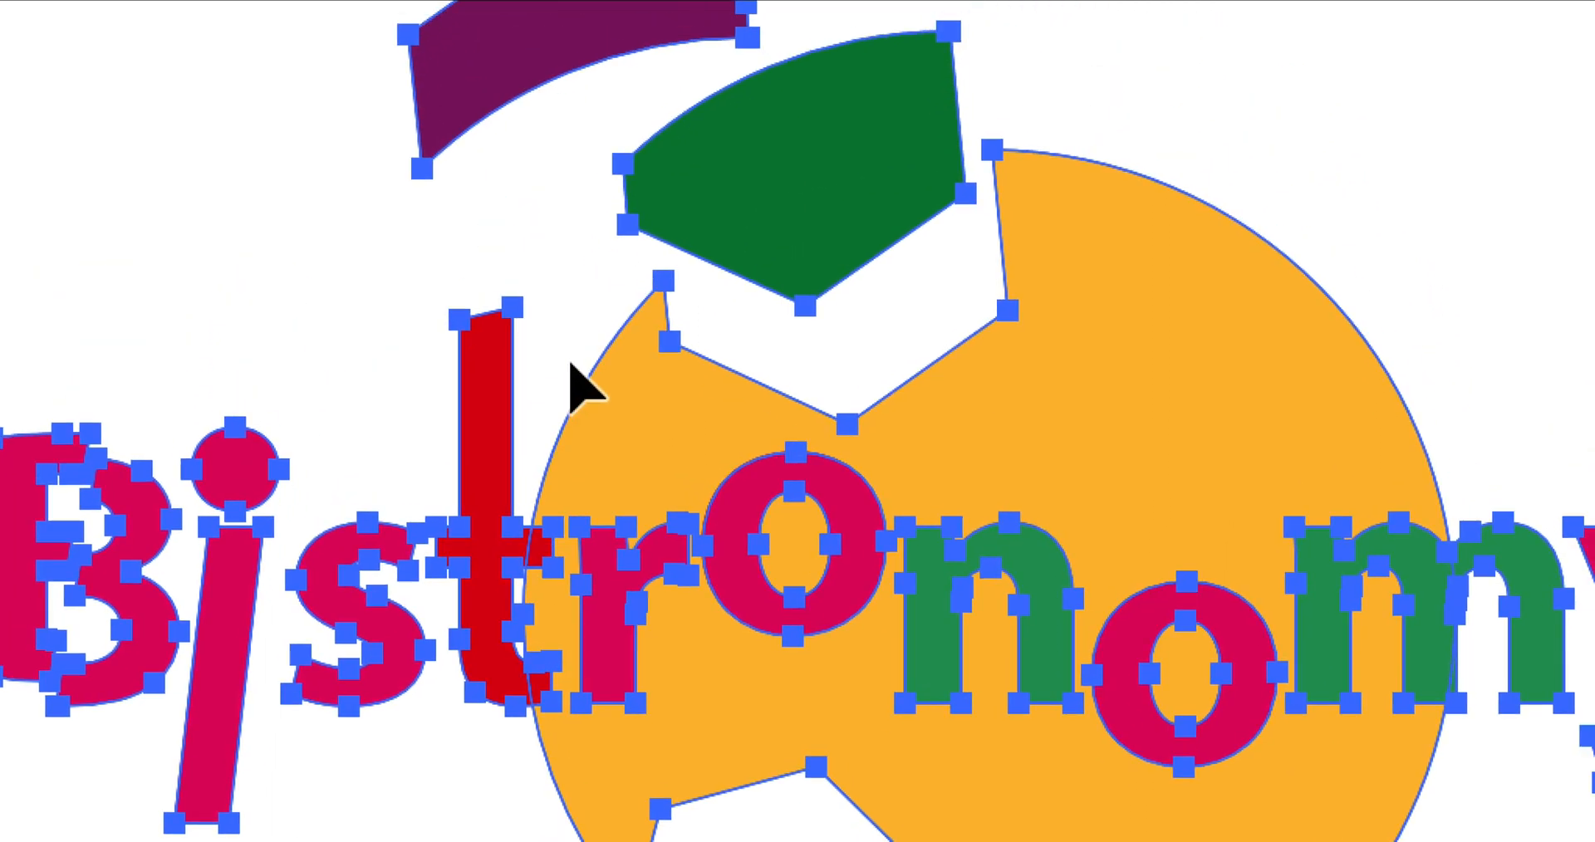
scroll(581, 358, right, 2)
shift+click(596, 324)
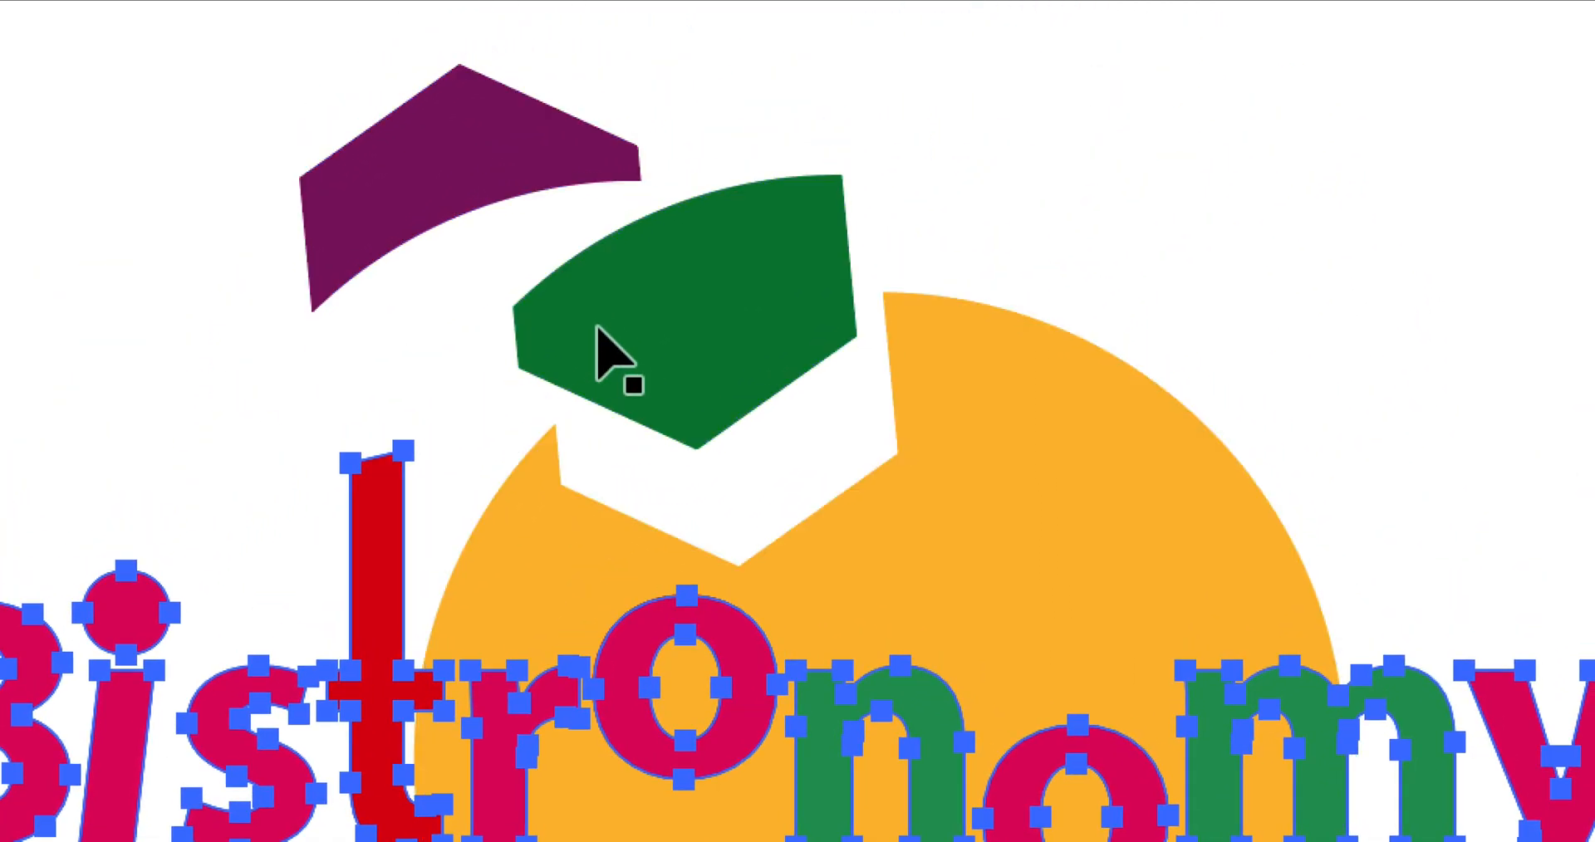
Step: Select the whole logo with the Group Selection tool, then exclude the green pentagon and the lower orange pentagon from the selection
scroll(573, 336, left, 8)
scroll(573, 336, up, 2)
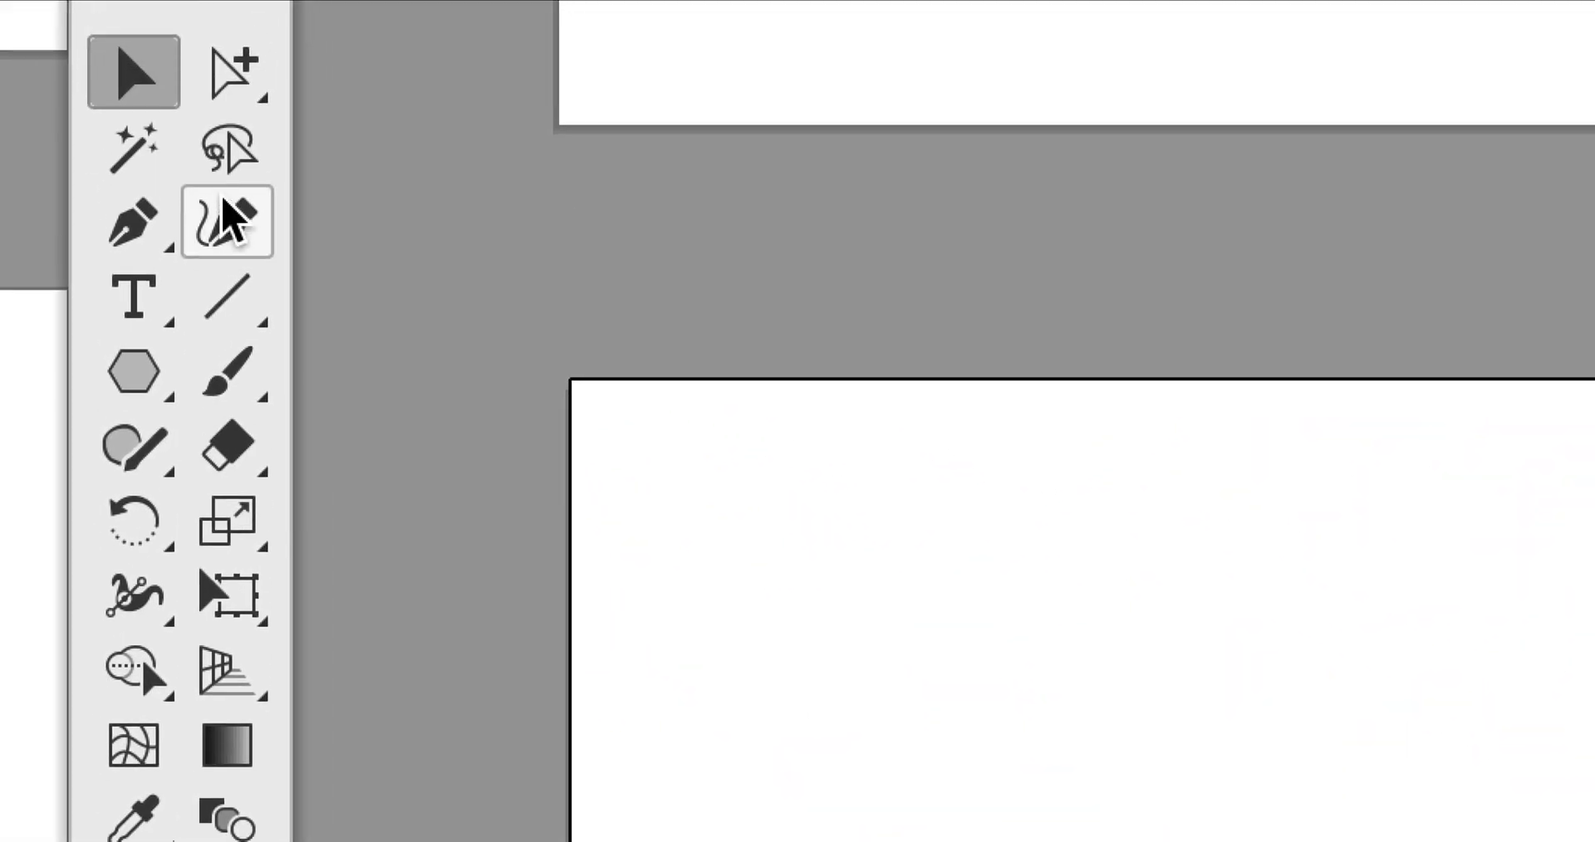
click(232, 165)
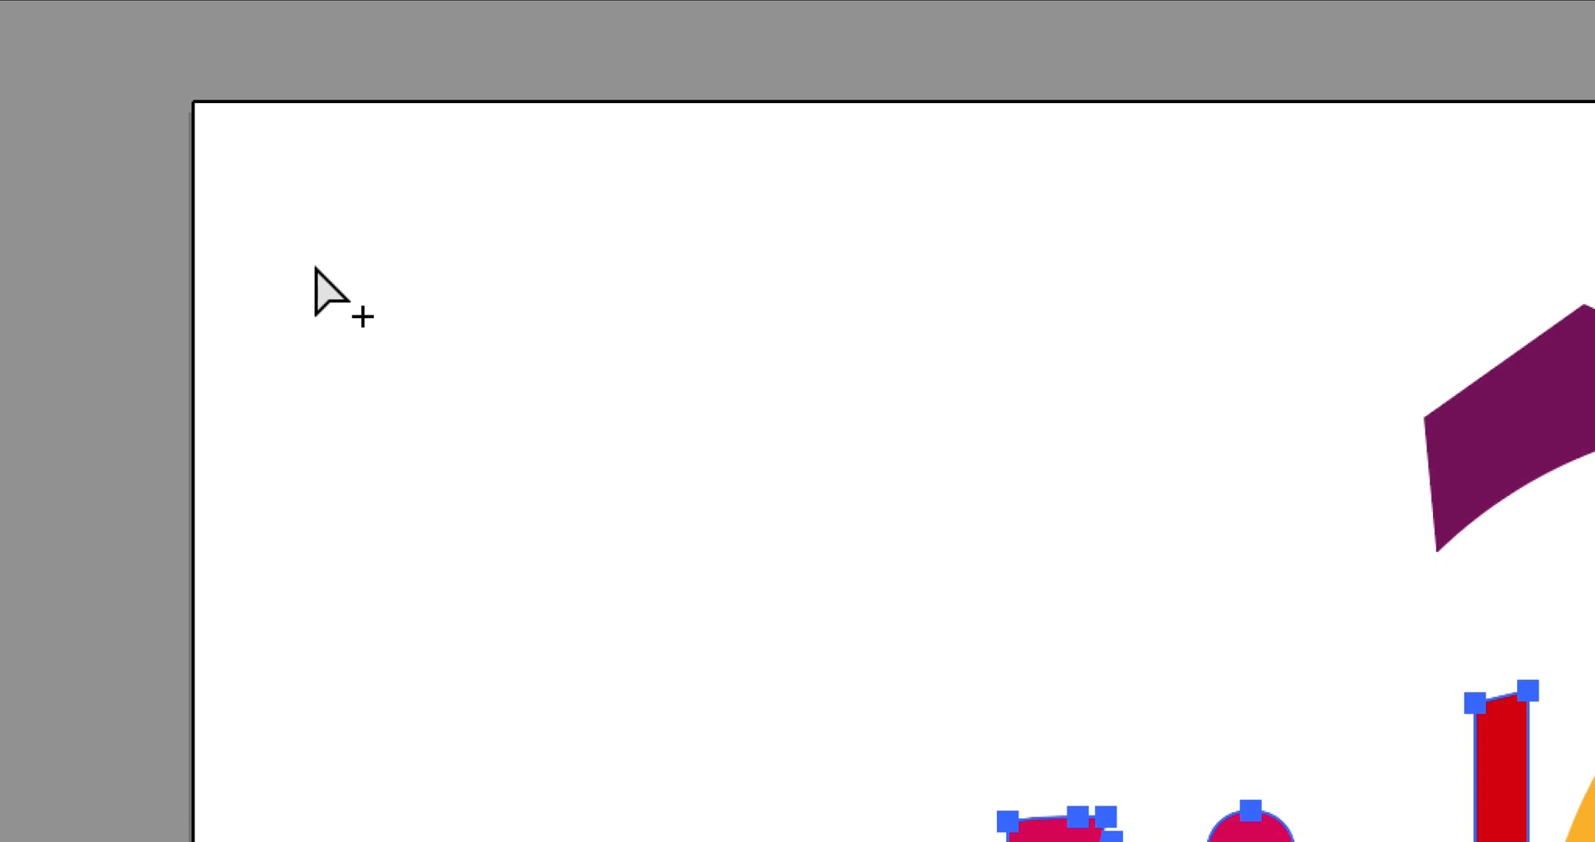
drag(314, 268, 922, 555)
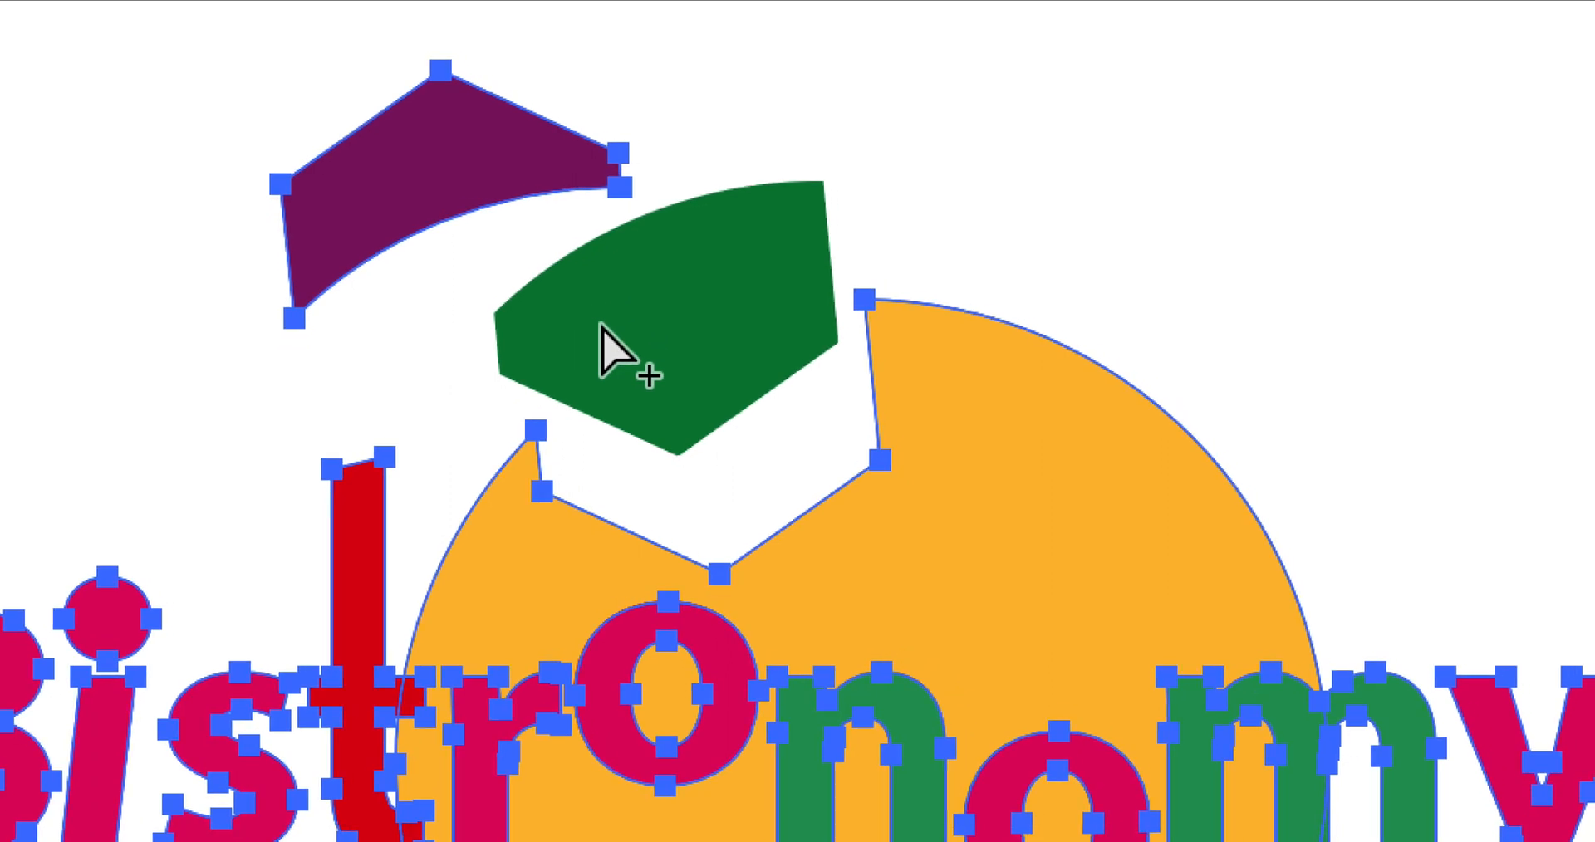
shift+click(602, 328)
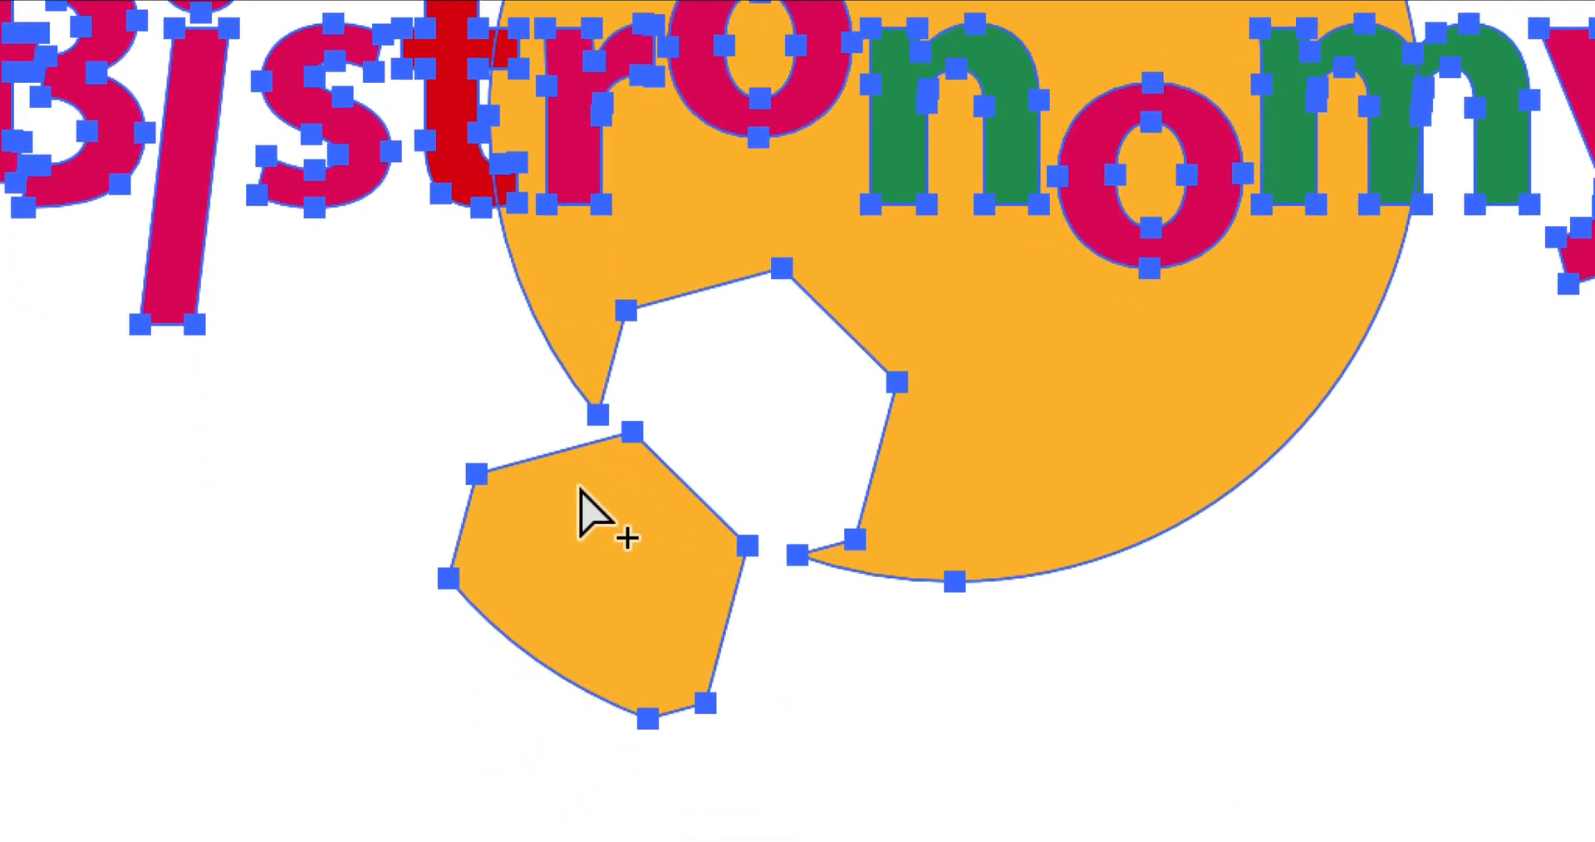
shift+click(582, 494)
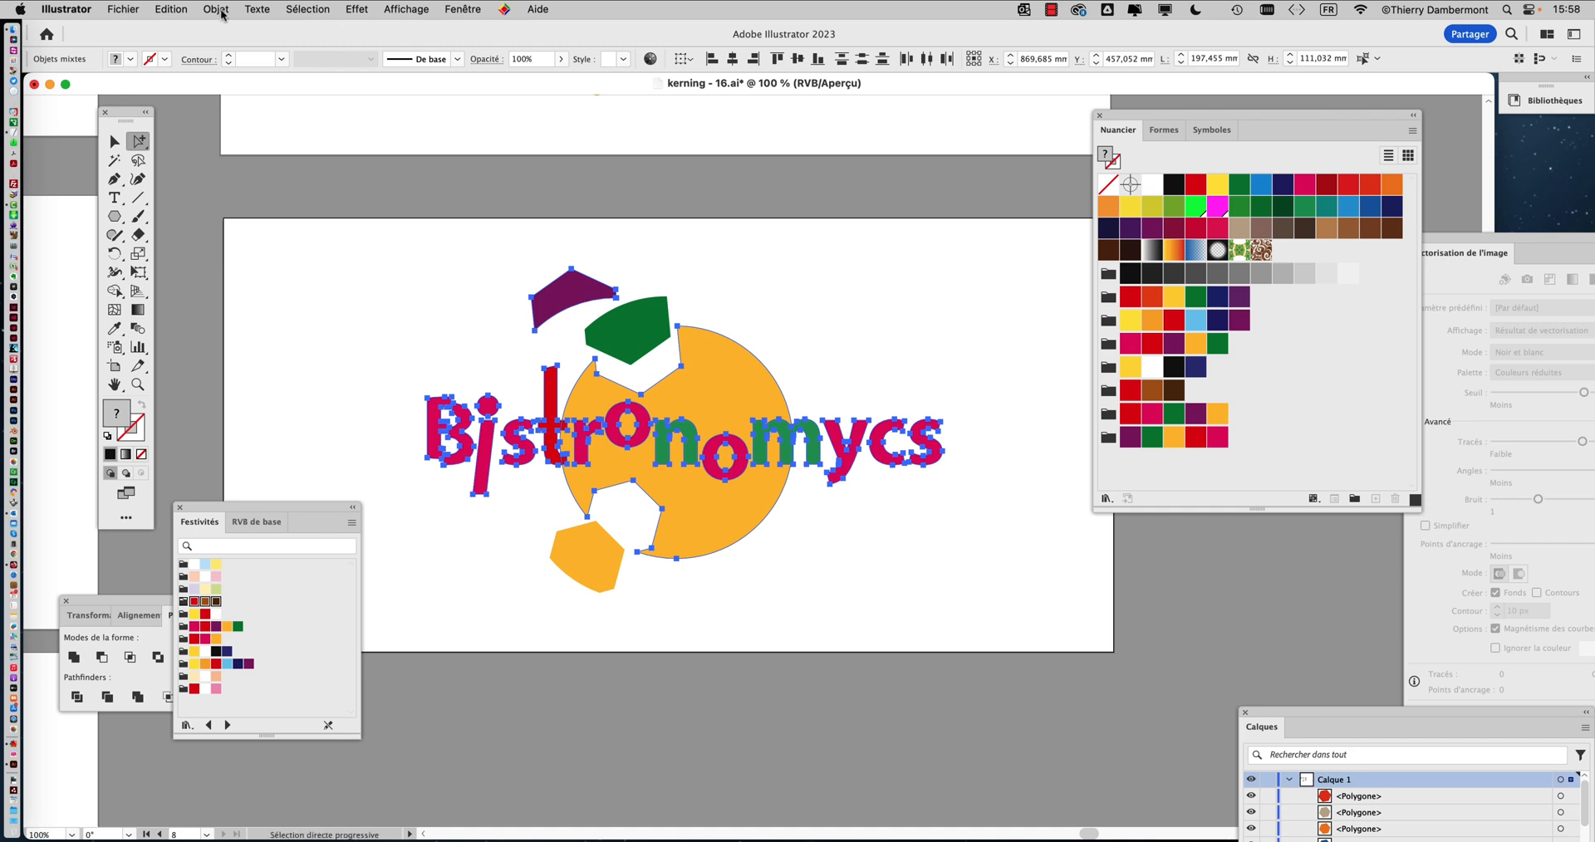
Step: Open the advanced recolouring options (Redéfinir les couleurs de l'illustration) for the selected logo parts, moving the overlapping panel aside
click(164, 8)
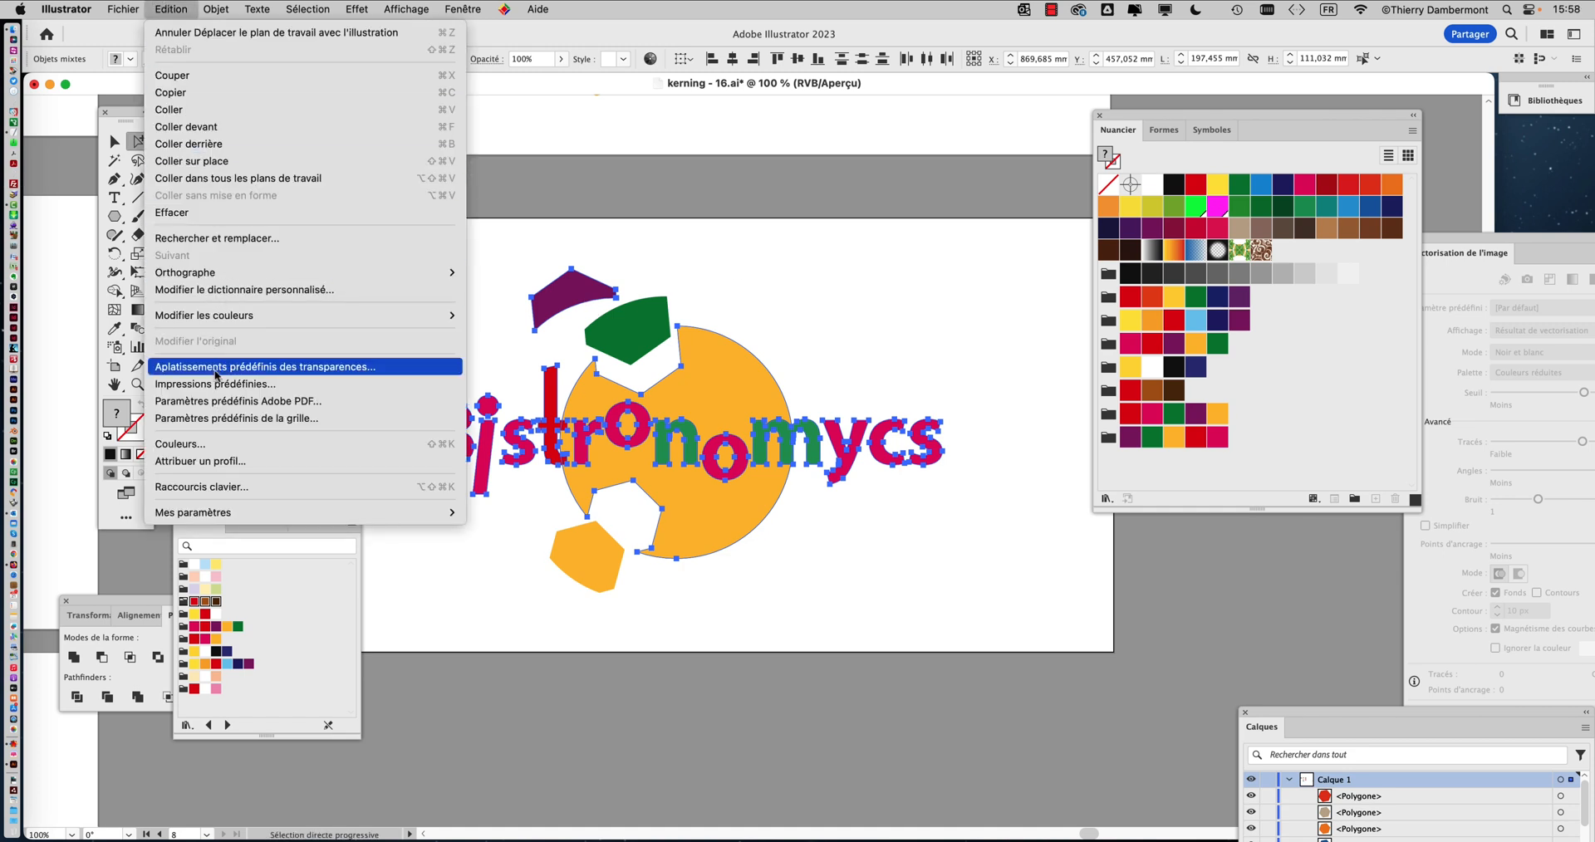
mouse_move(210, 317)
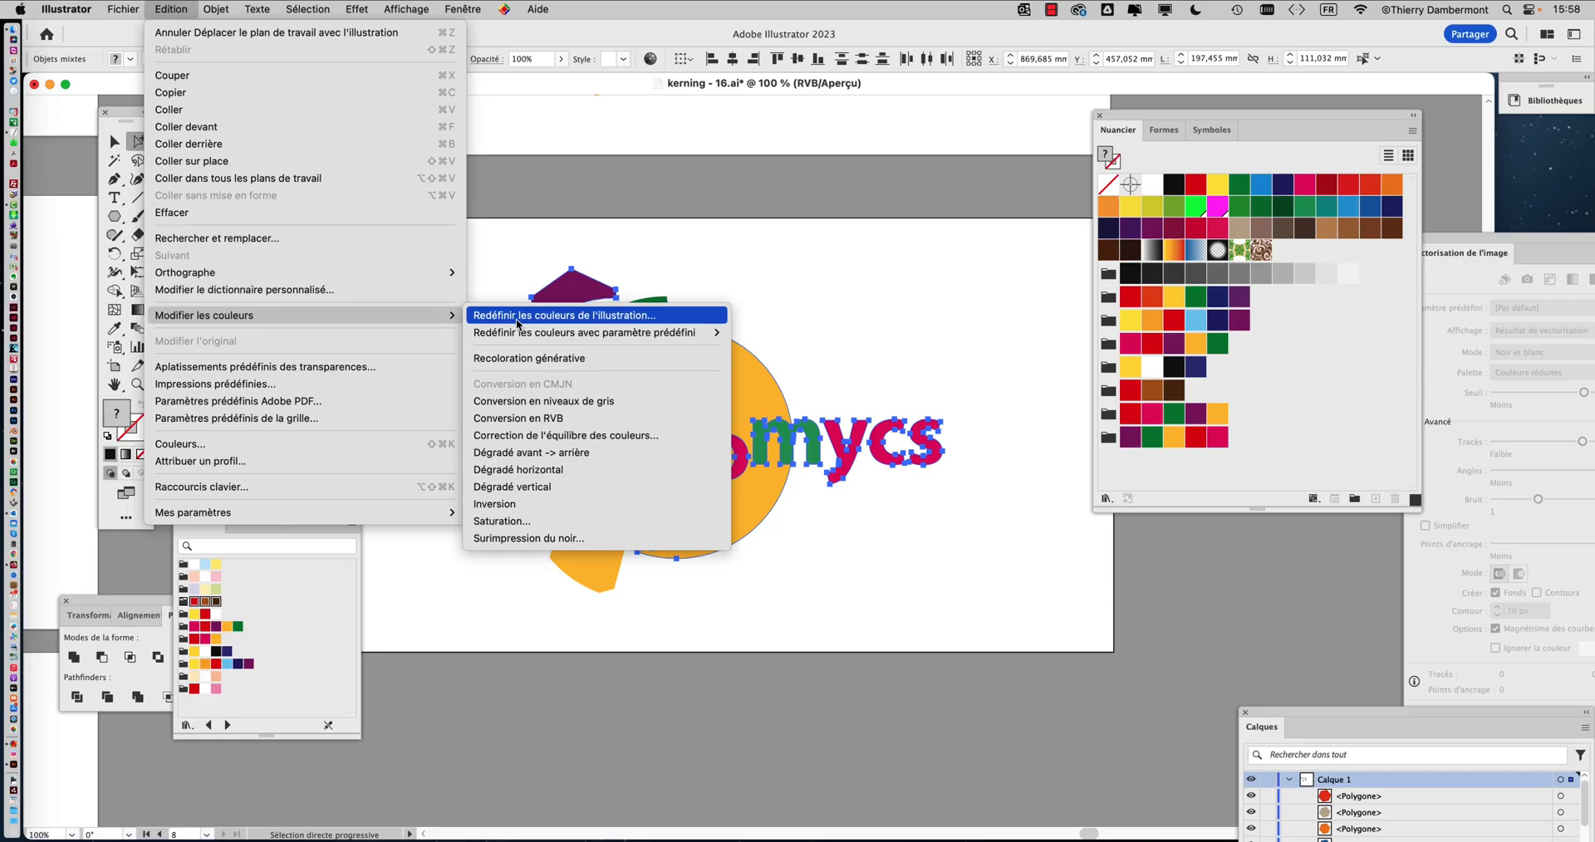
click(517, 315)
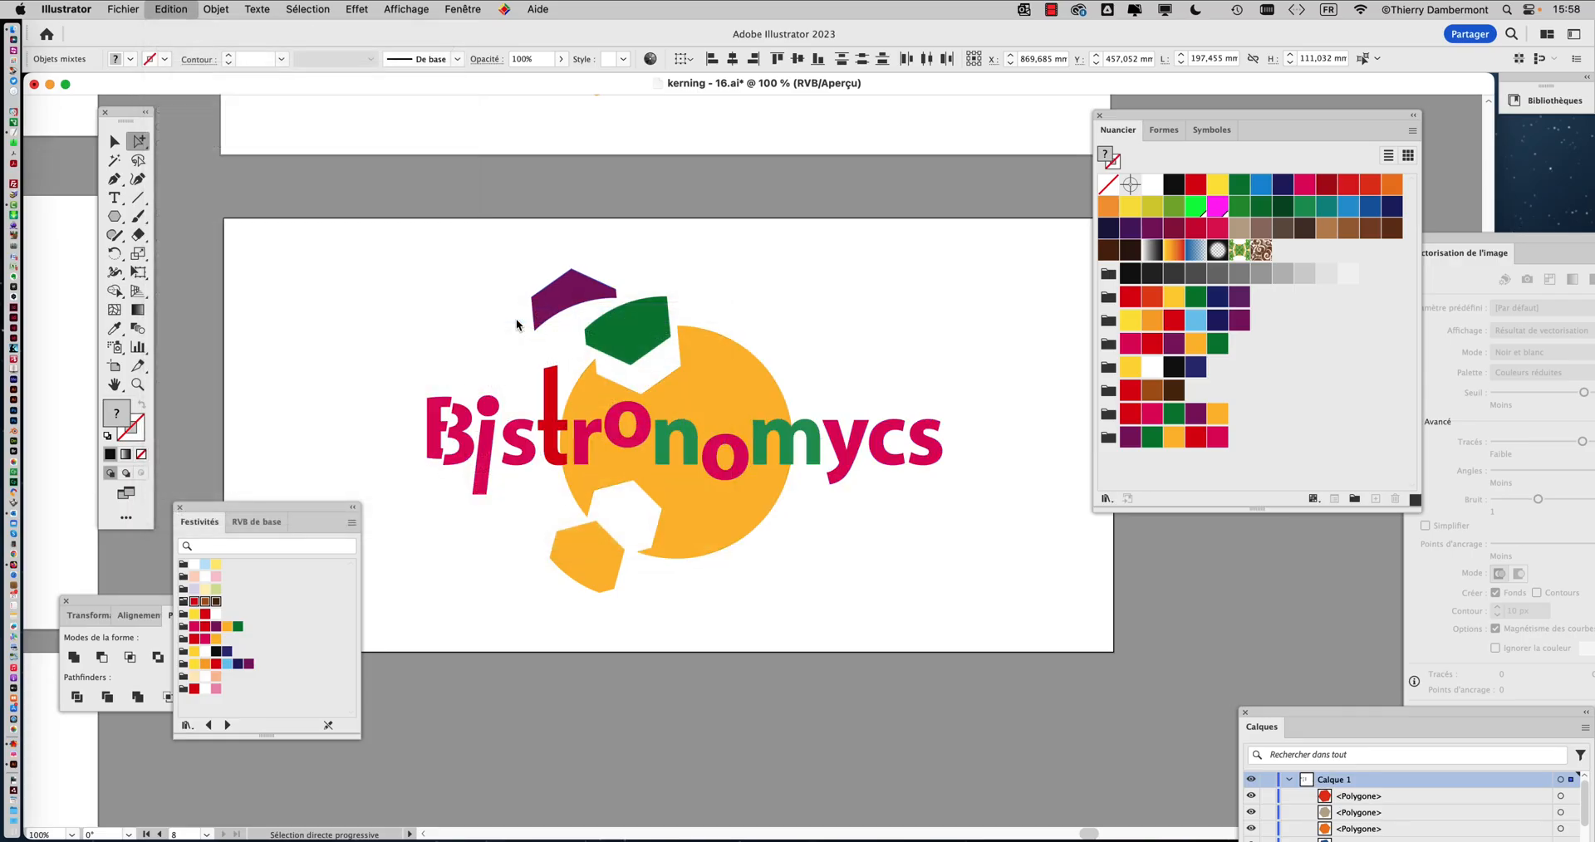
drag(1150, 121, 1378, 129)
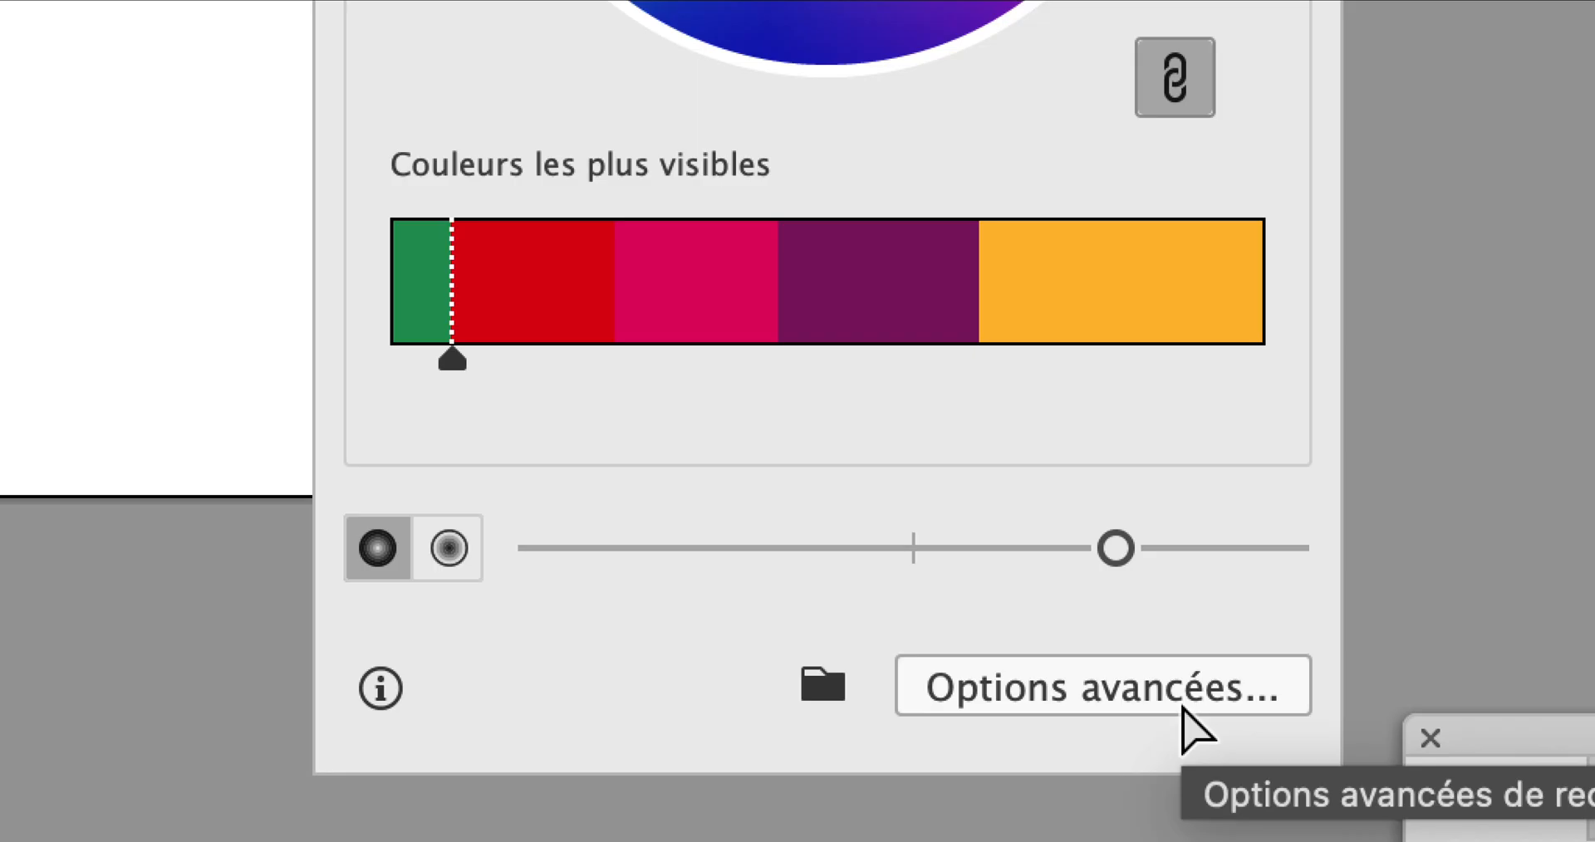
click(1183, 704)
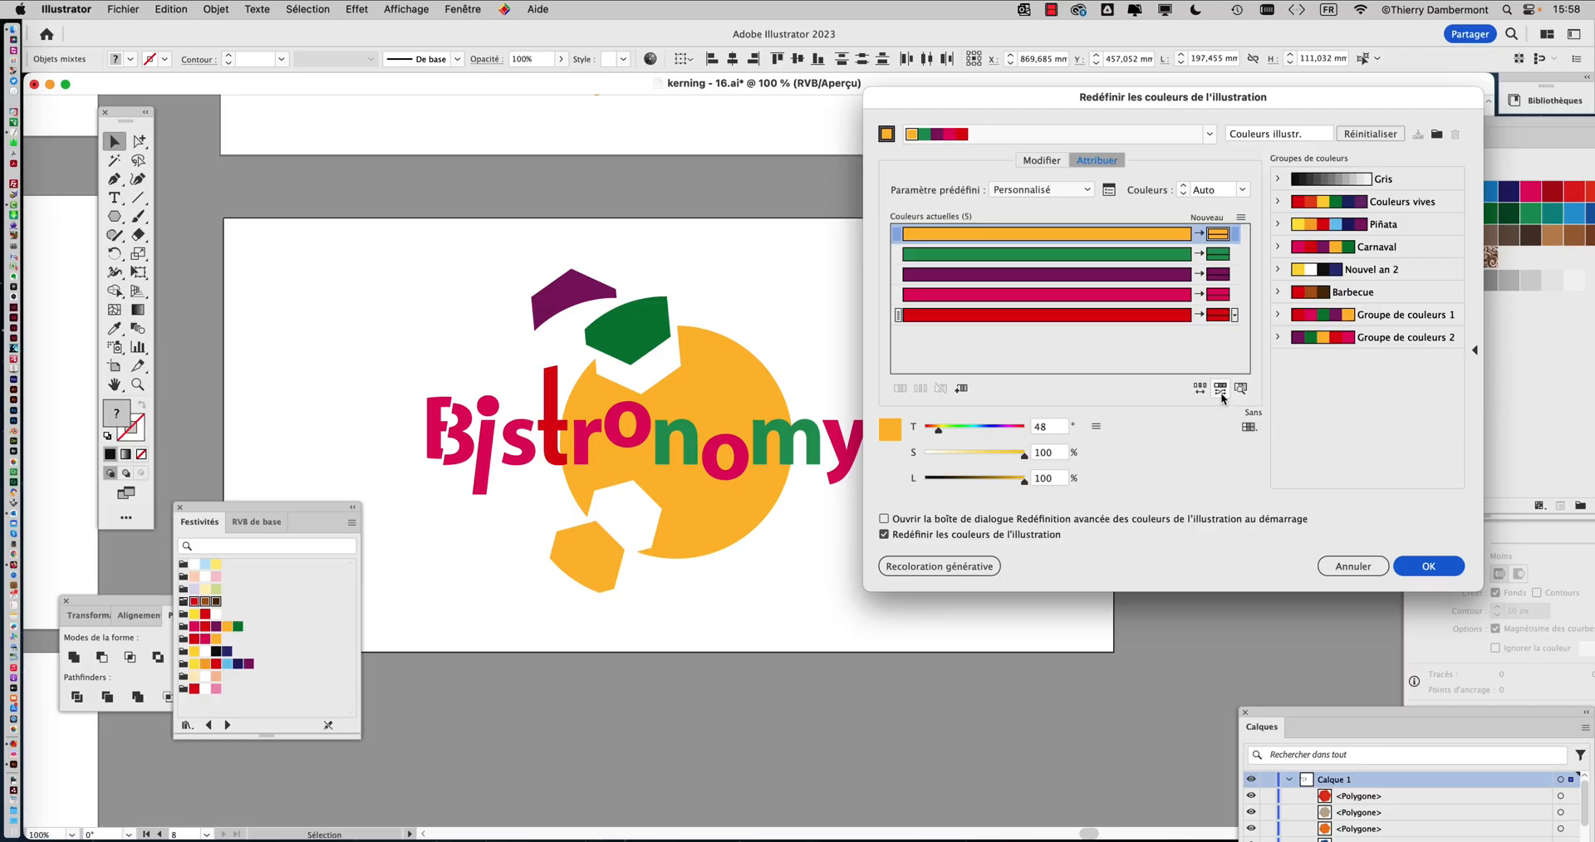
Step: Randomly vary the saturation and brightness of the selected logo parts several times
click(1220, 392)
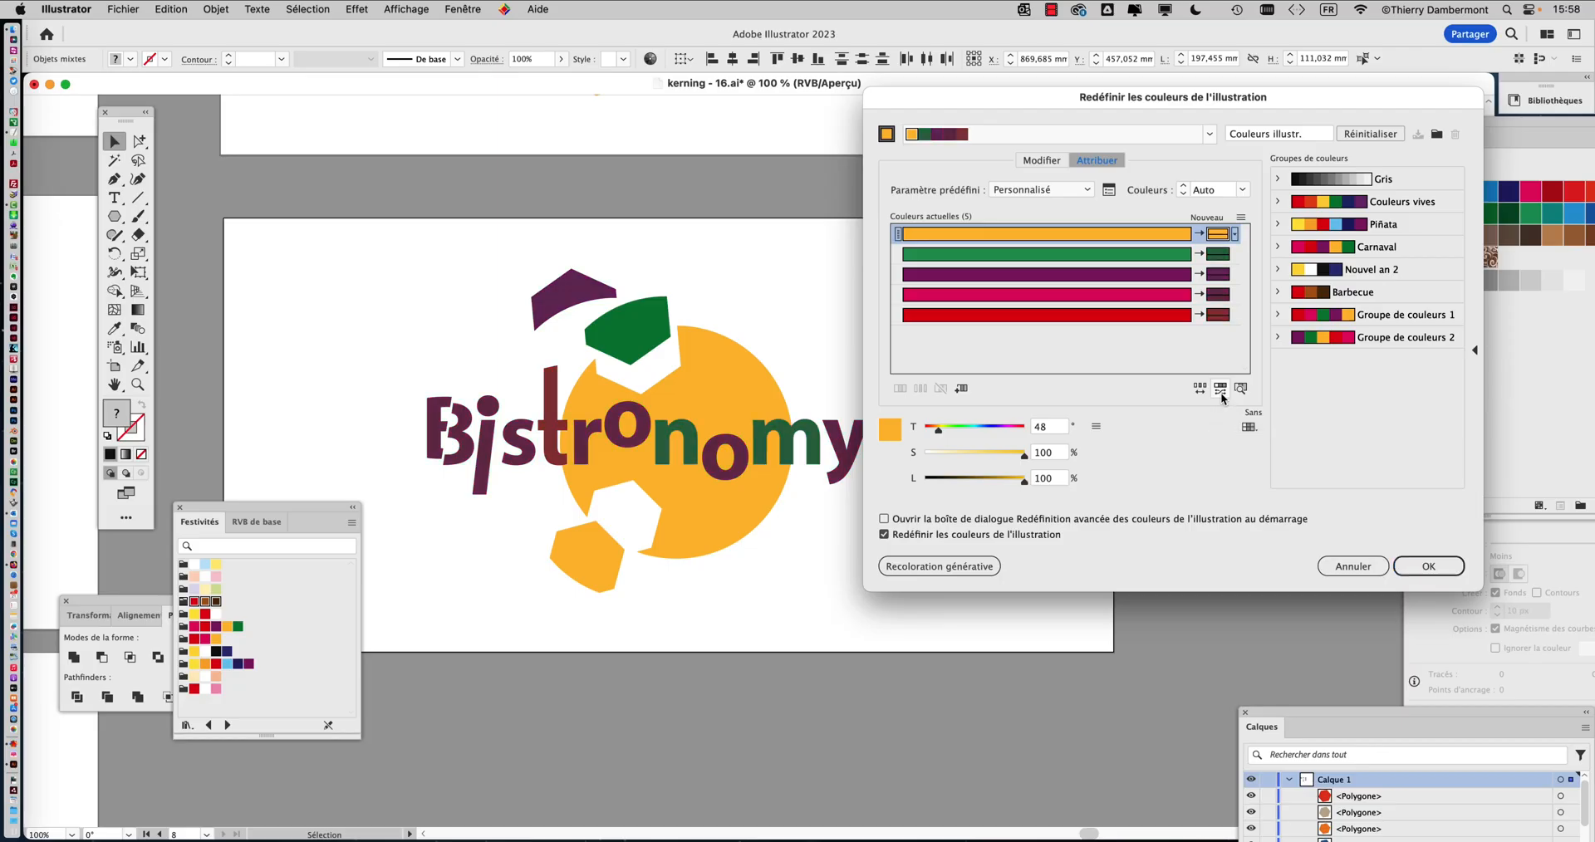
click(1219, 389)
click(1220, 389)
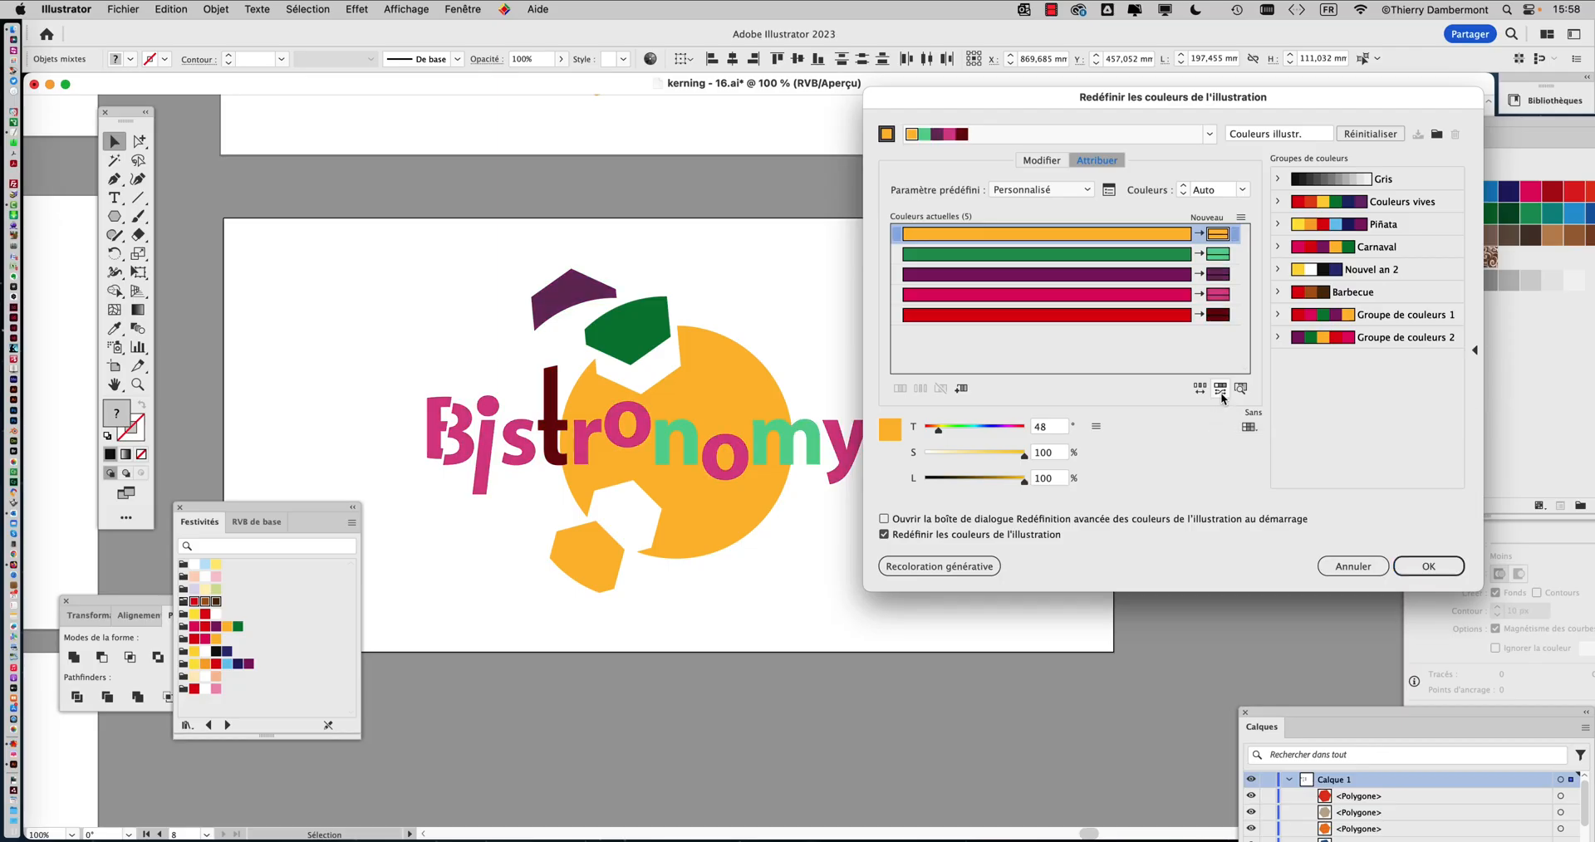
Step: Keep randomly varying the saturation and brightness of the selected logo parts, then save the resulting combination as a new colour group
click(1219, 391)
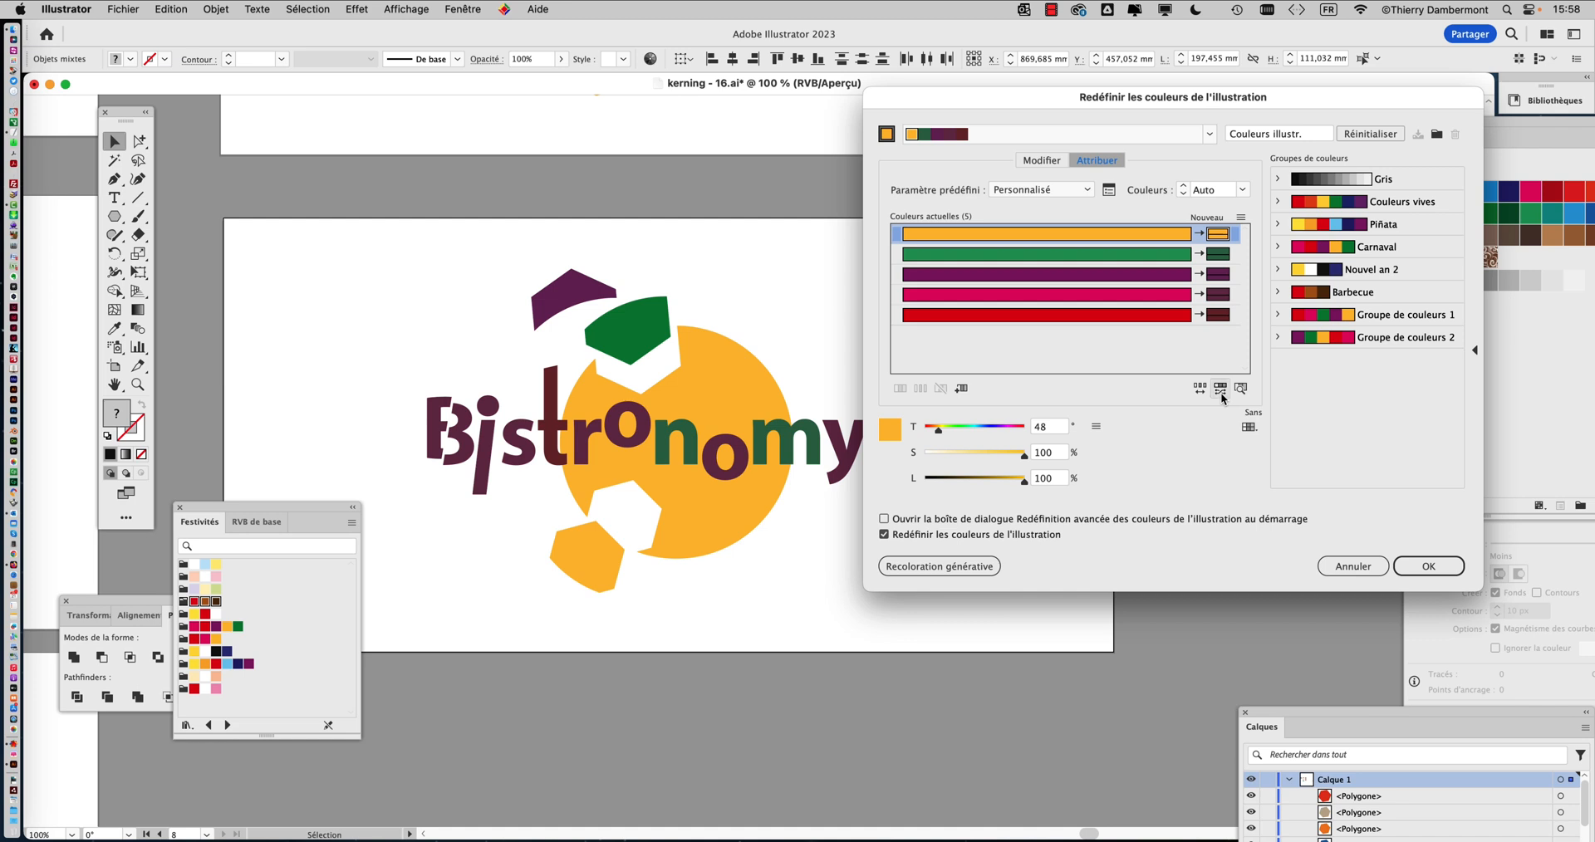
click(1219, 391)
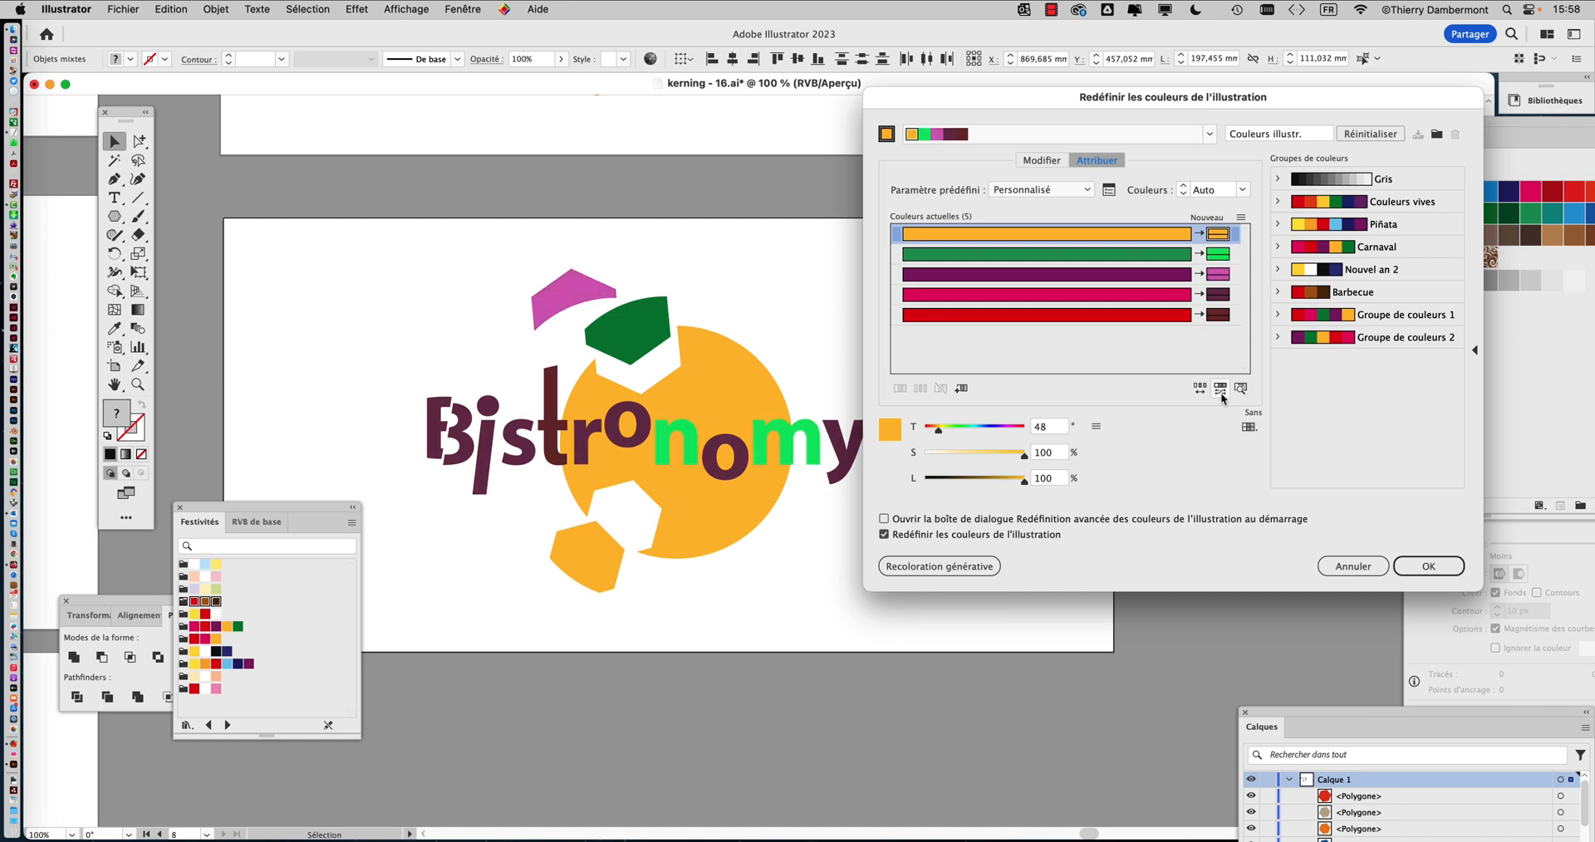
click(1220, 391)
click(1220, 390)
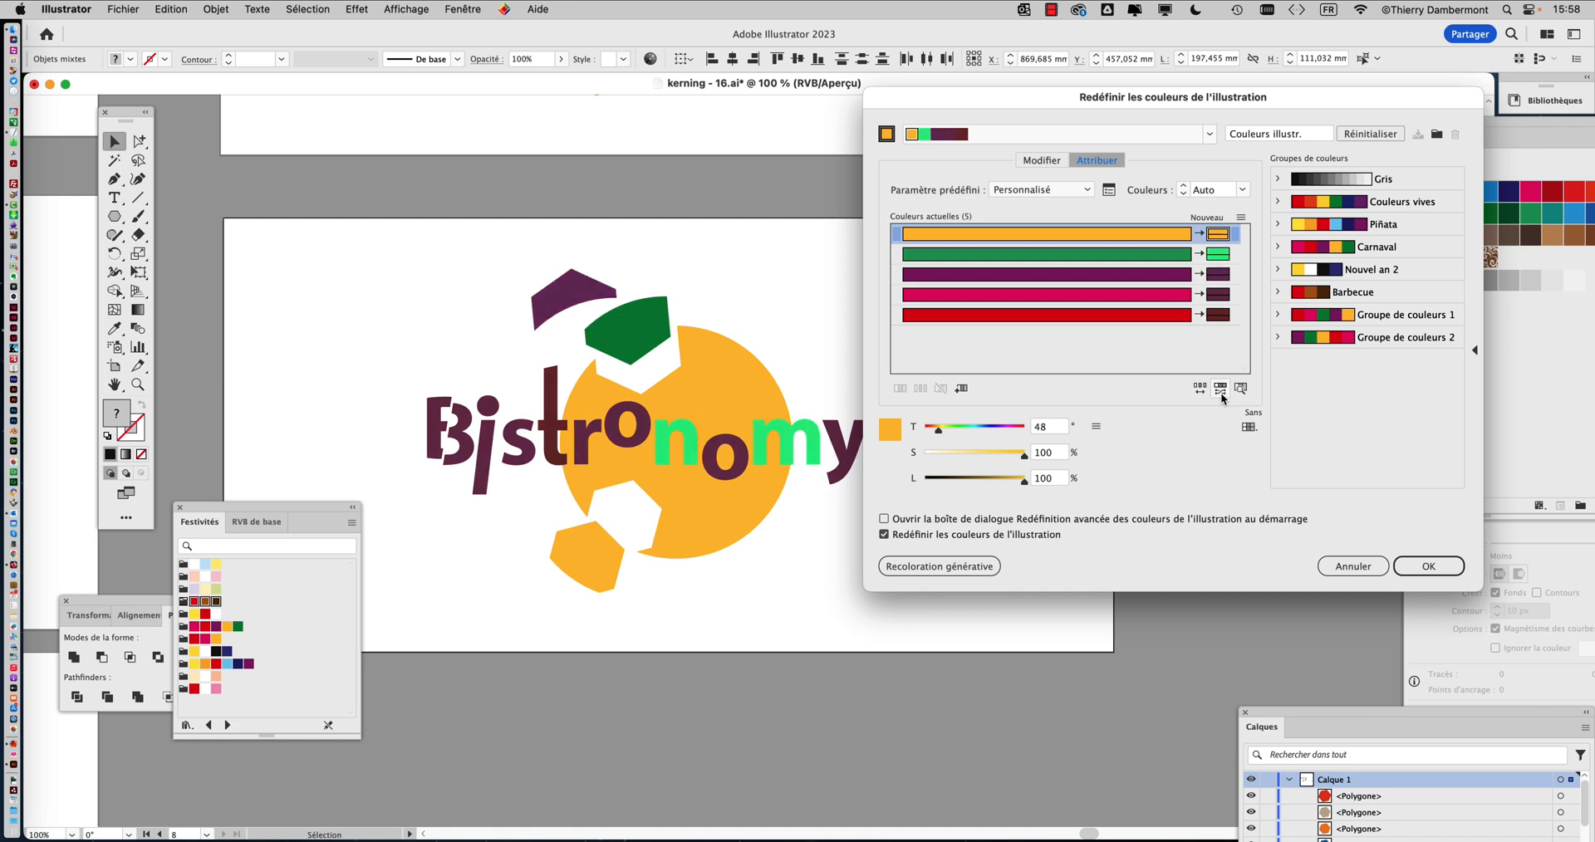
click(1220, 390)
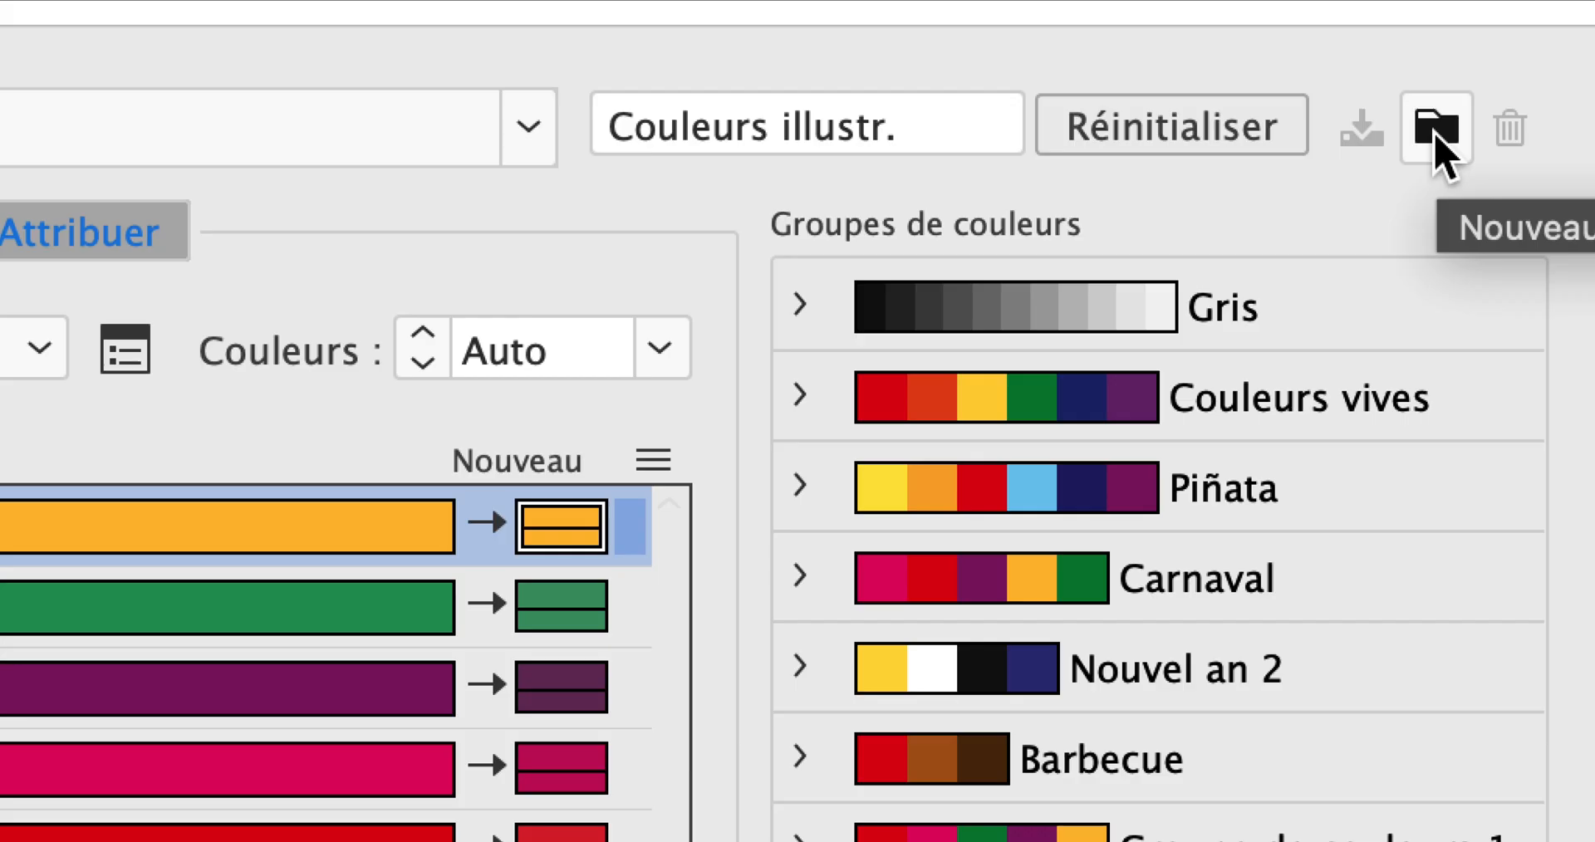
click(1435, 137)
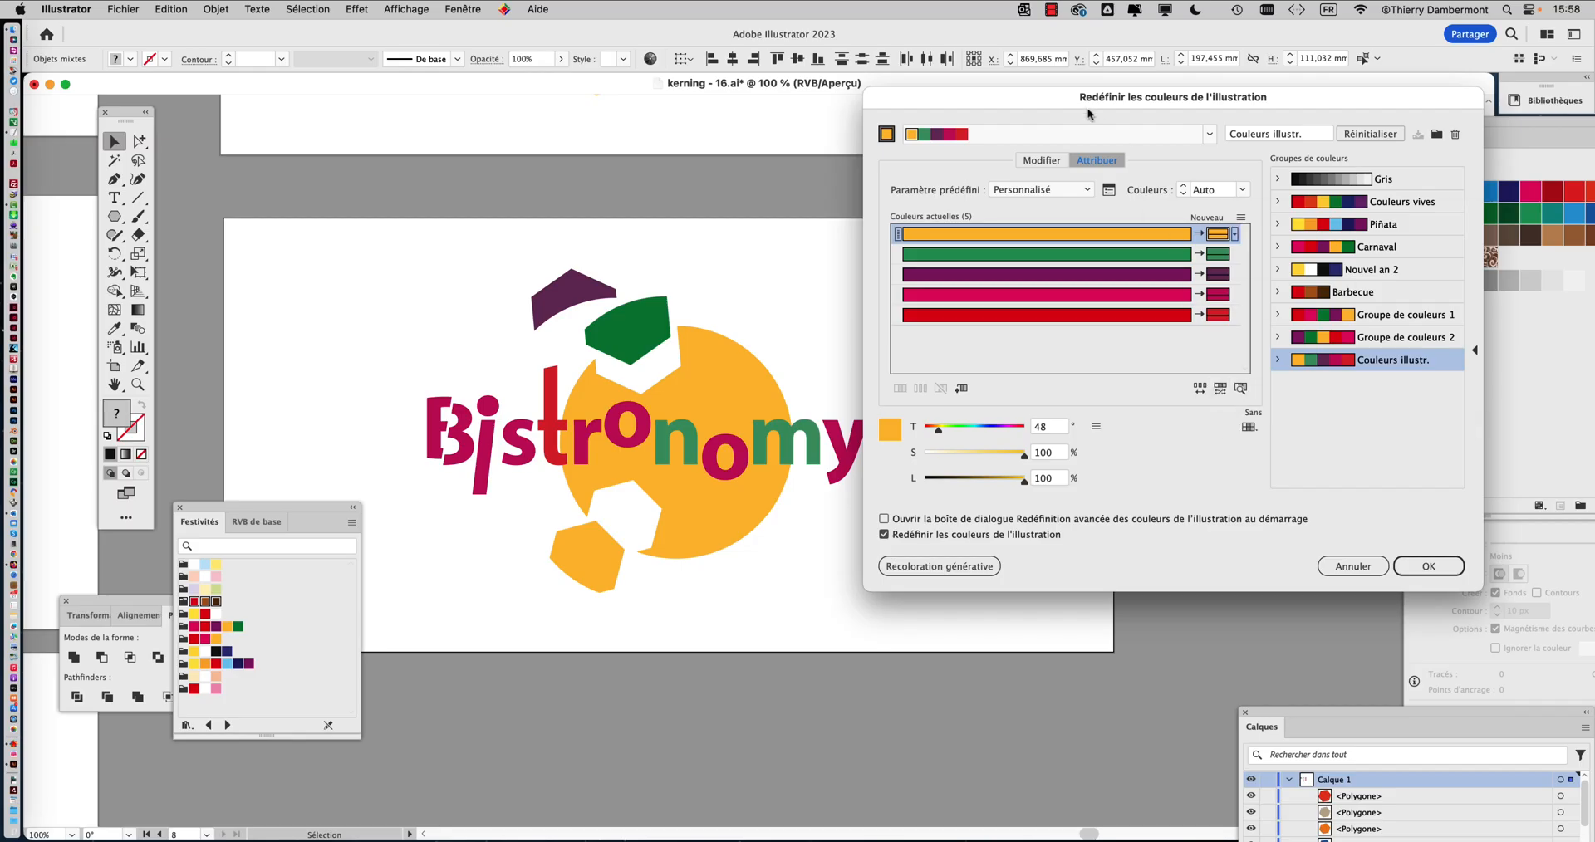
Step: Generate two more random saturation and brightness variations with the whole logo in view, saving each as a new colour group
drag(1087, 108, 1161, 113)
drag(1039, 106, 1073, 92)
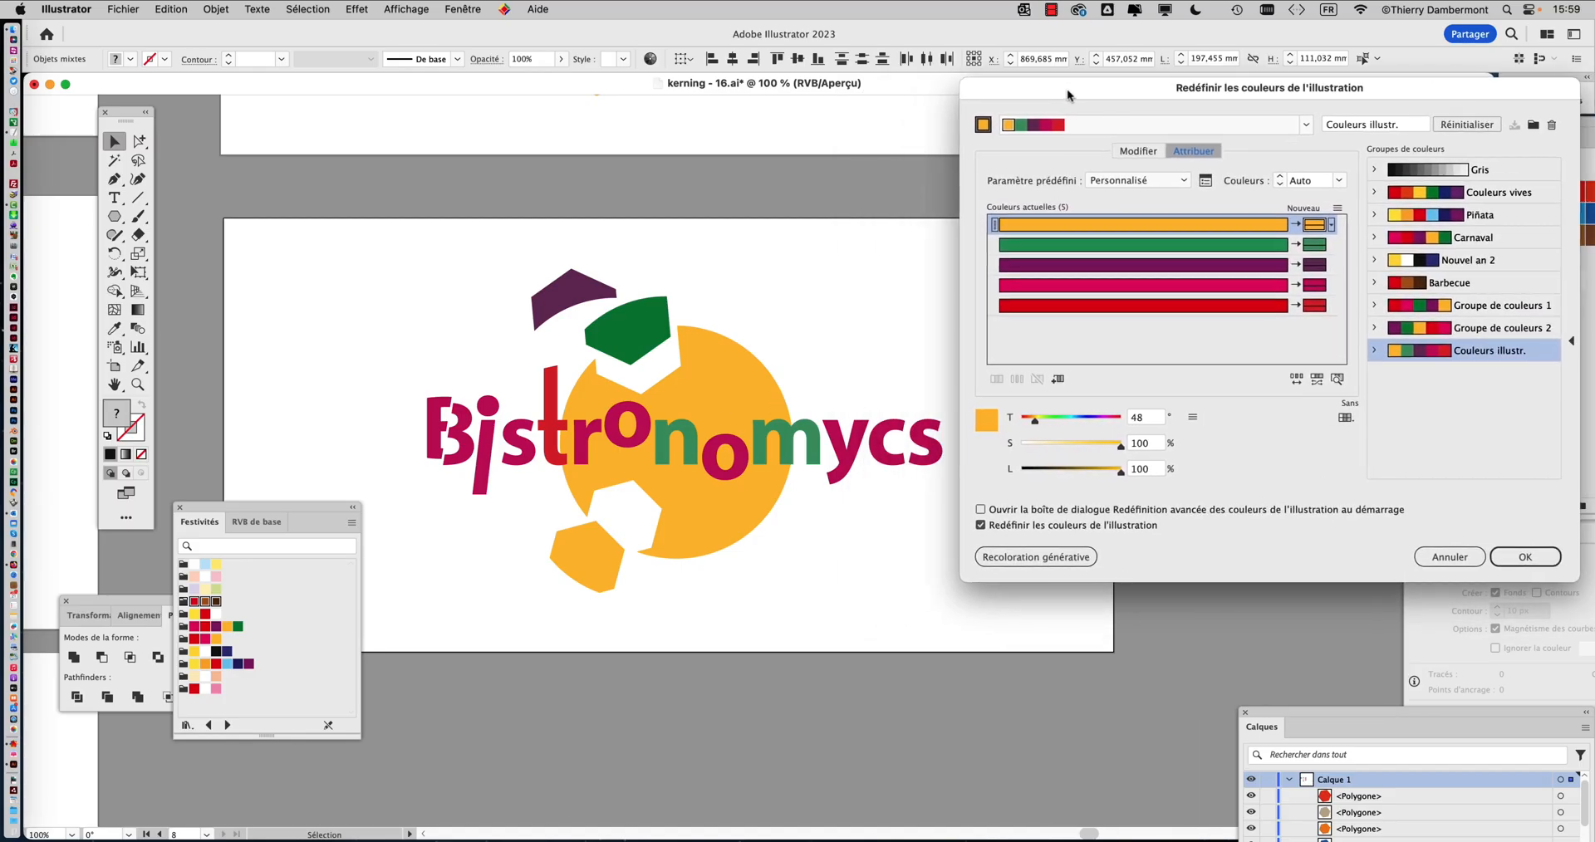
click(1323, 385)
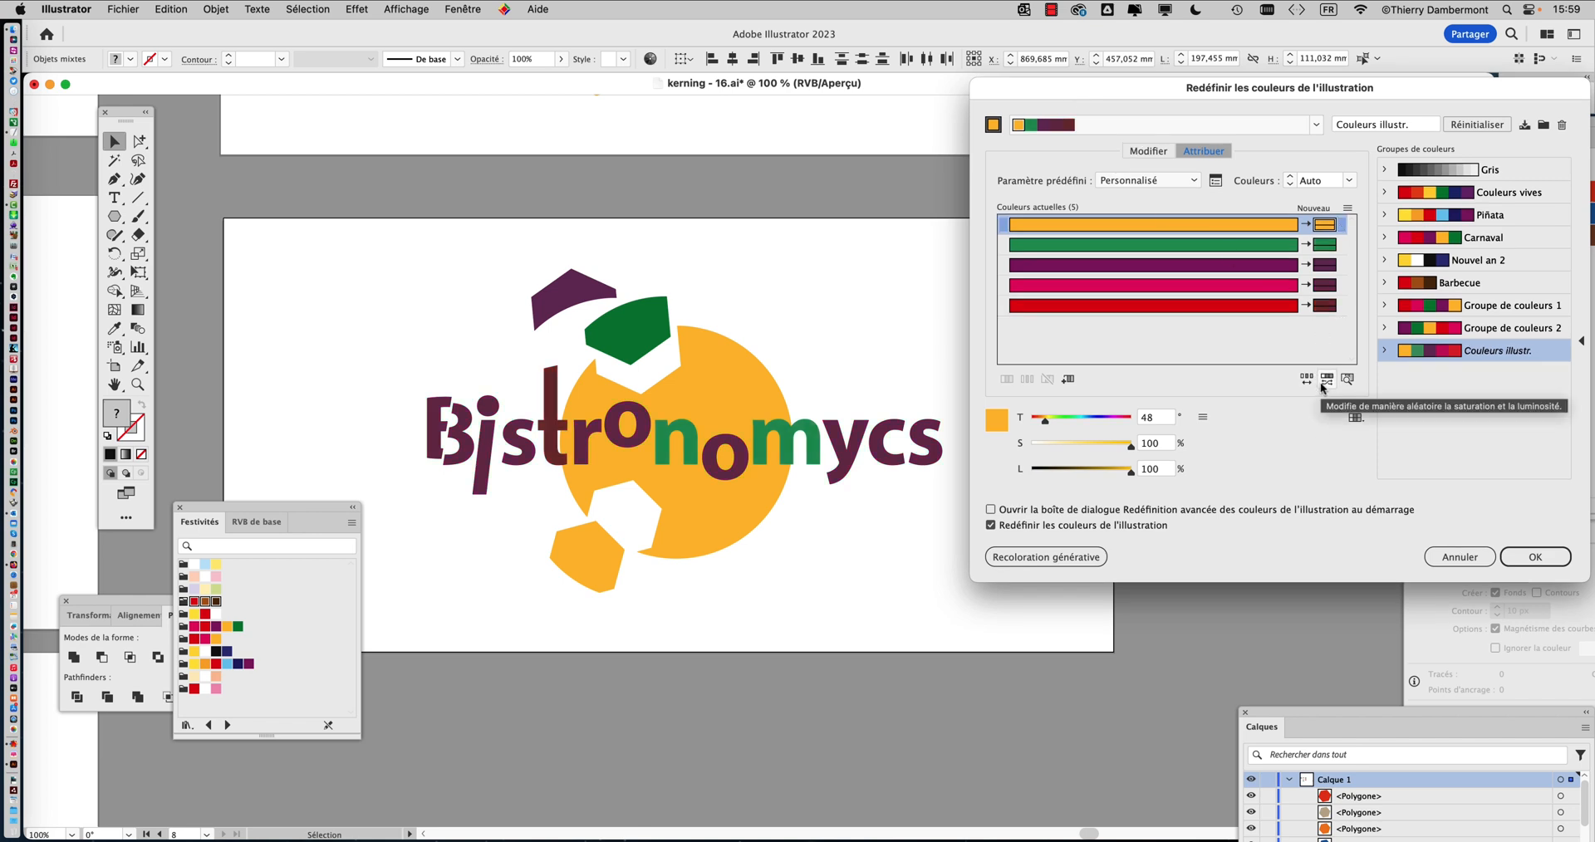
drag(1401, 93, 1382, 87)
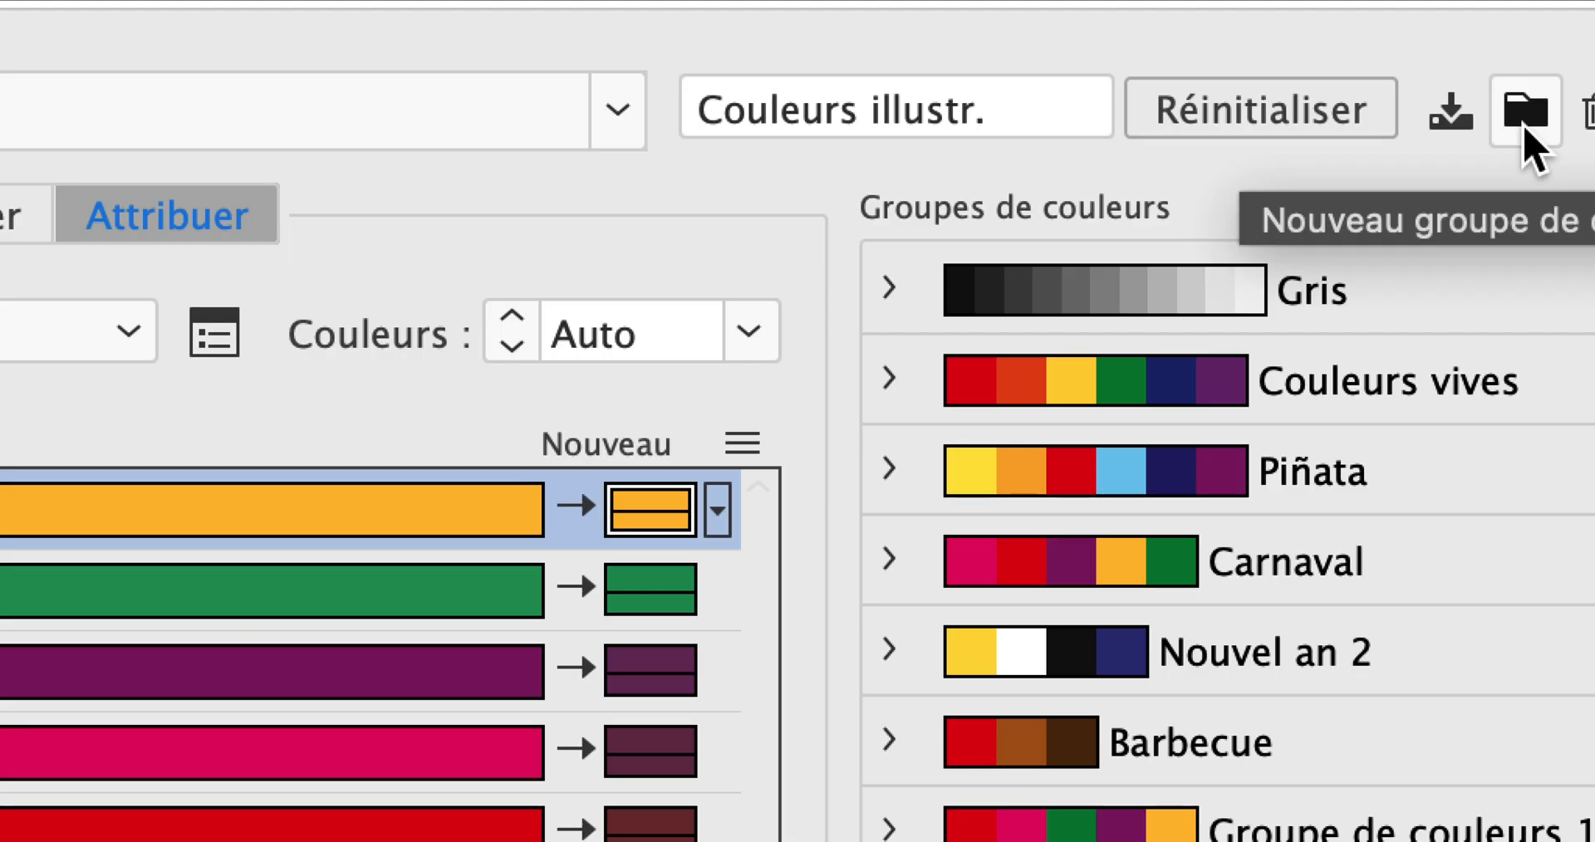
click(1524, 126)
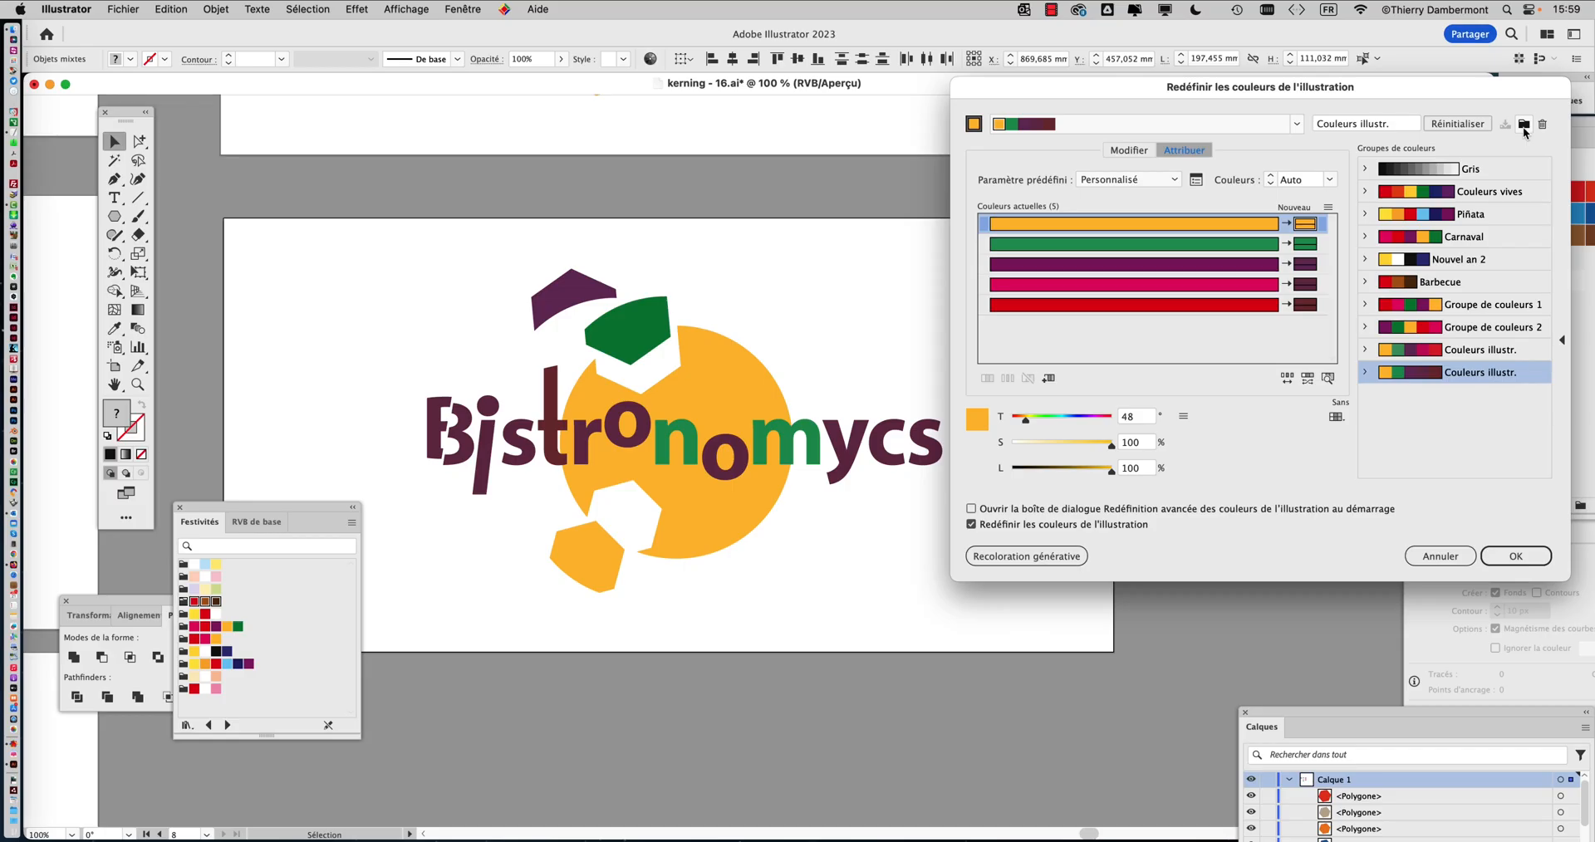
click(1307, 379)
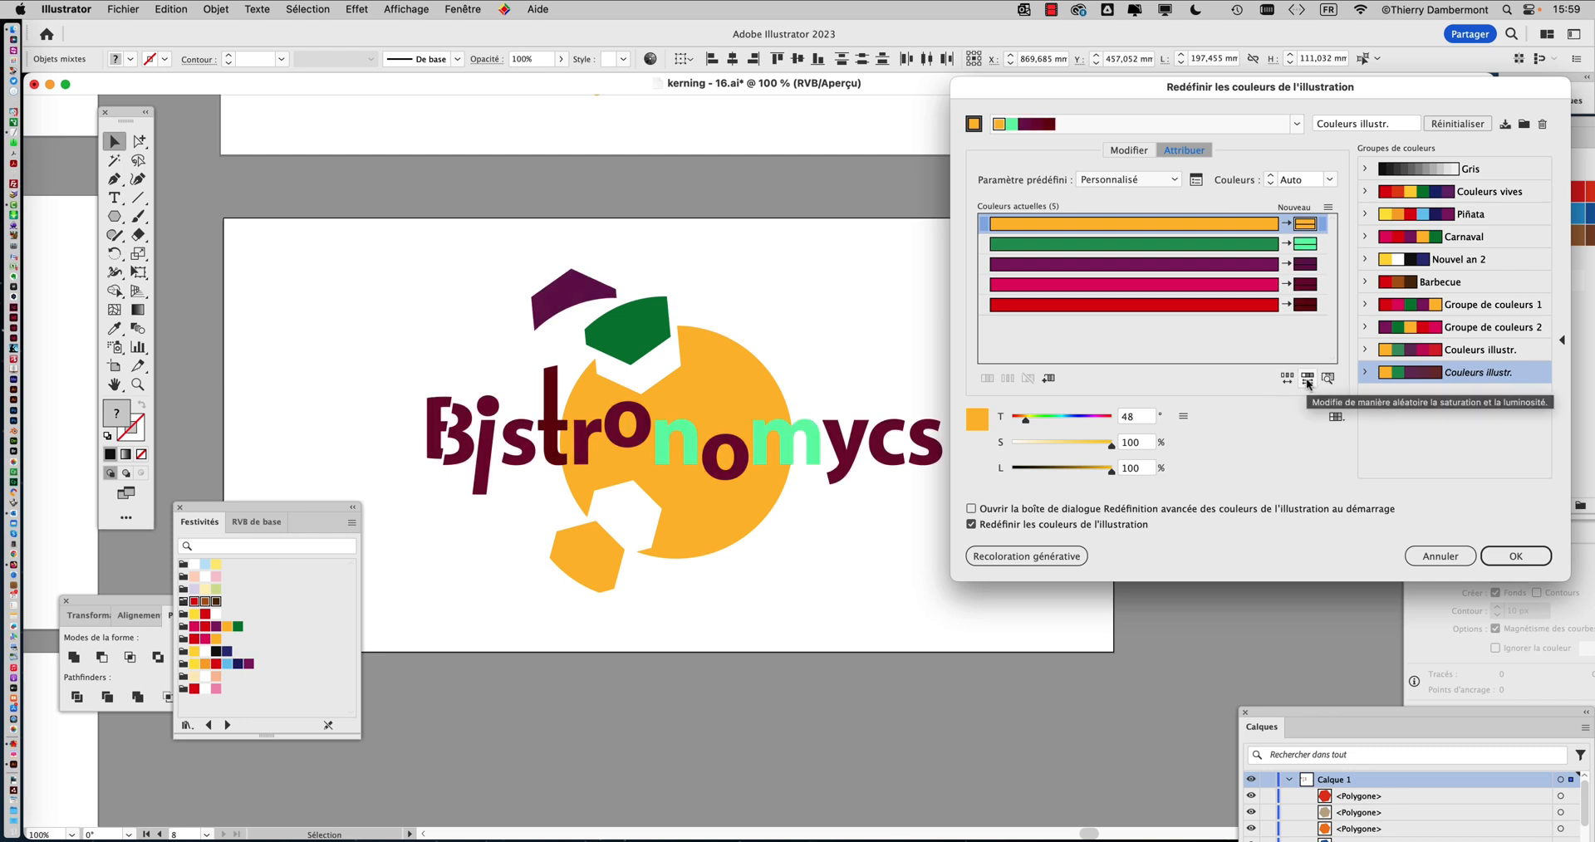
click(1524, 125)
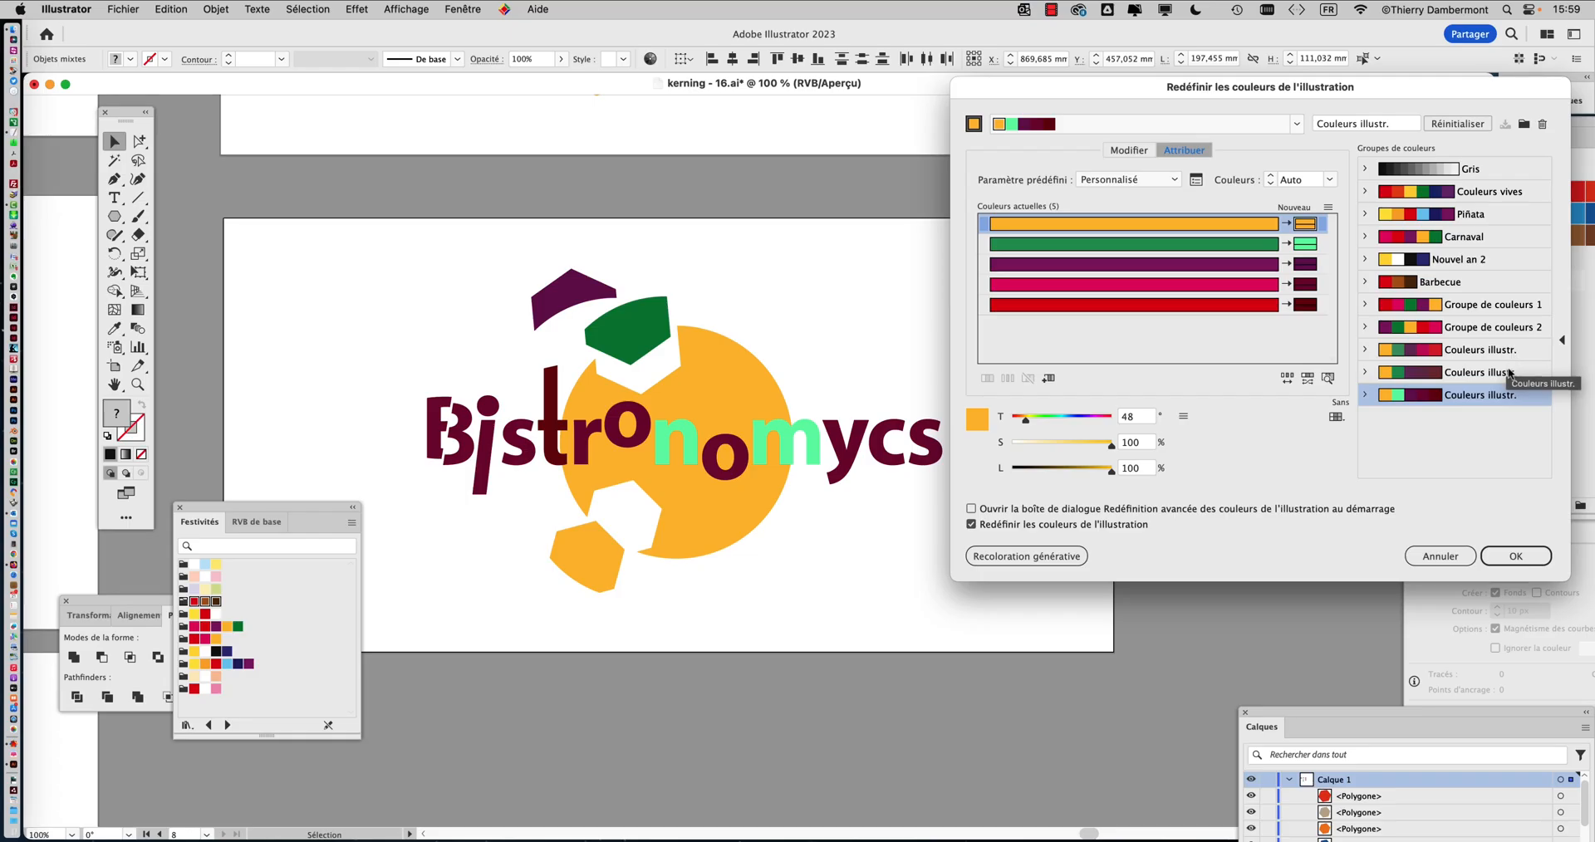
Step: Compare the three newly saved colour groups on the logo, ending on the last one with light green and dark burgundy
click(1509, 374)
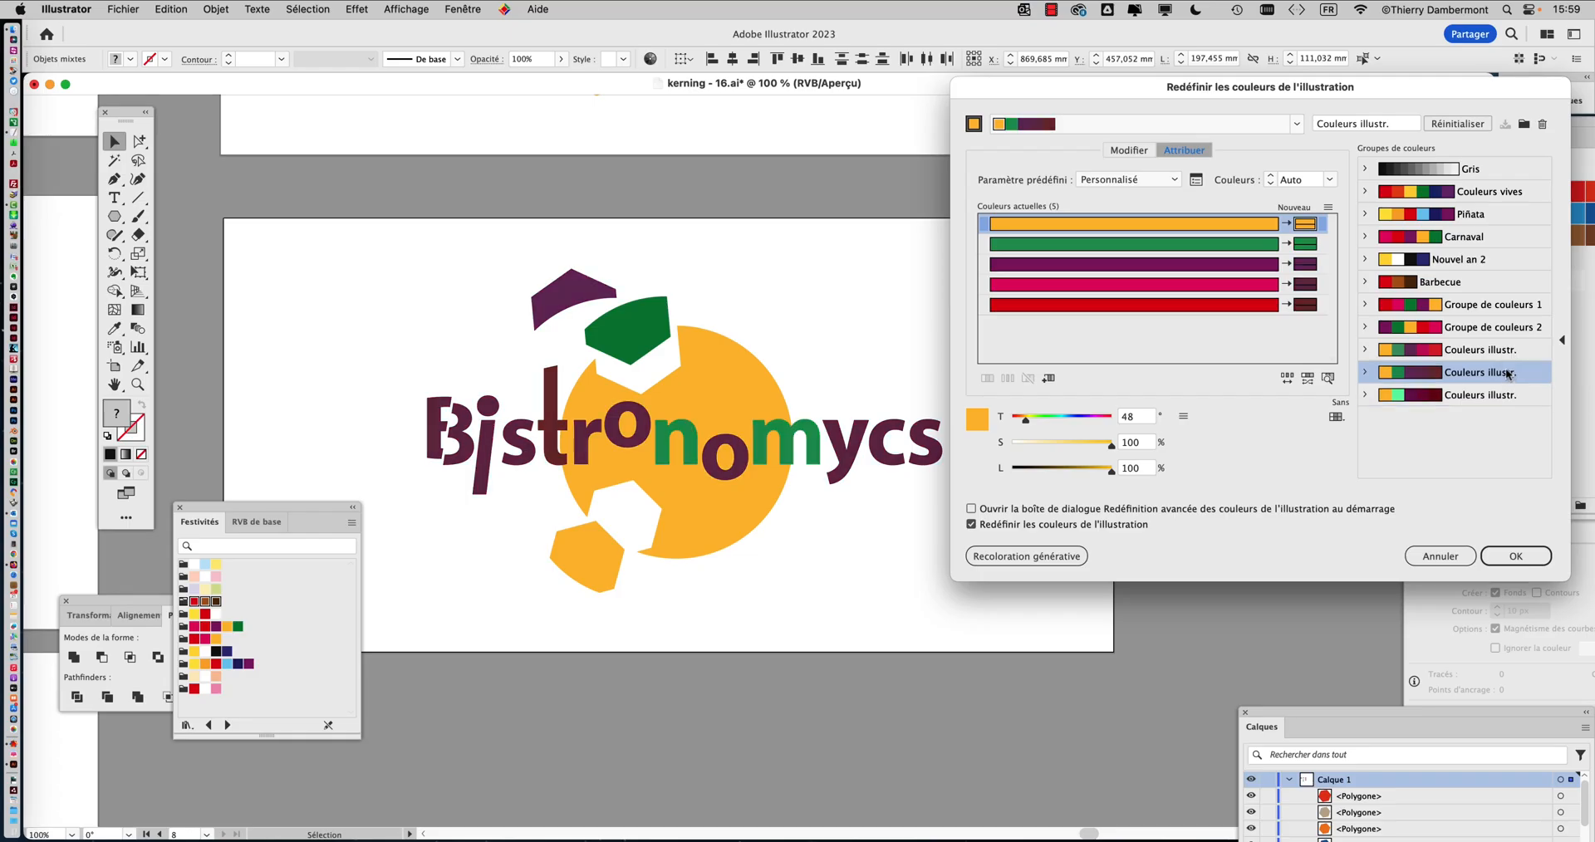
click(1501, 351)
click(1502, 375)
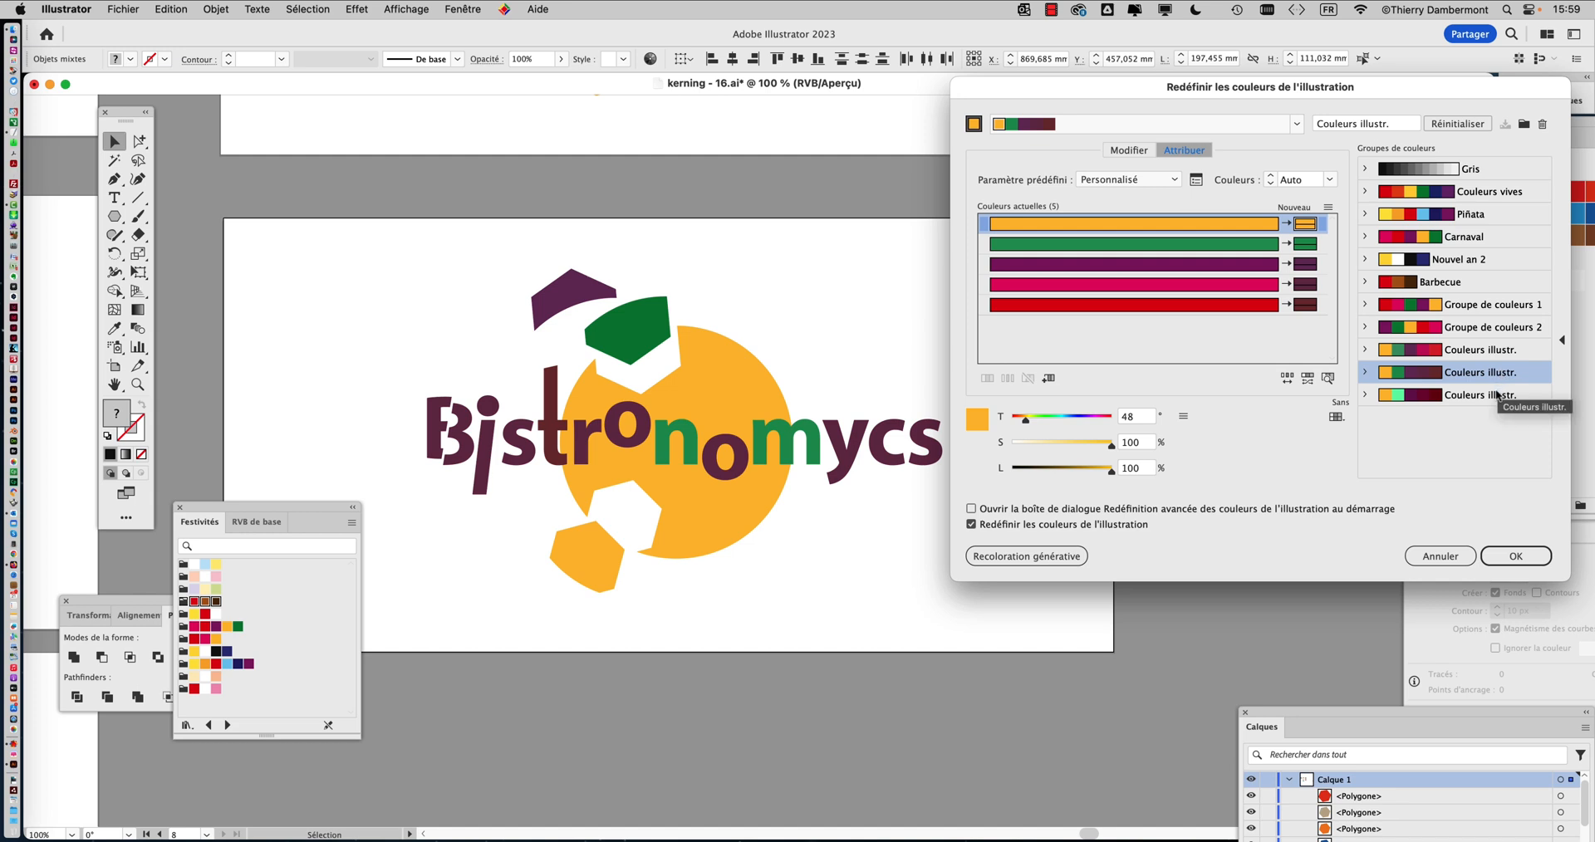
click(1498, 396)
click(1495, 373)
click(1497, 353)
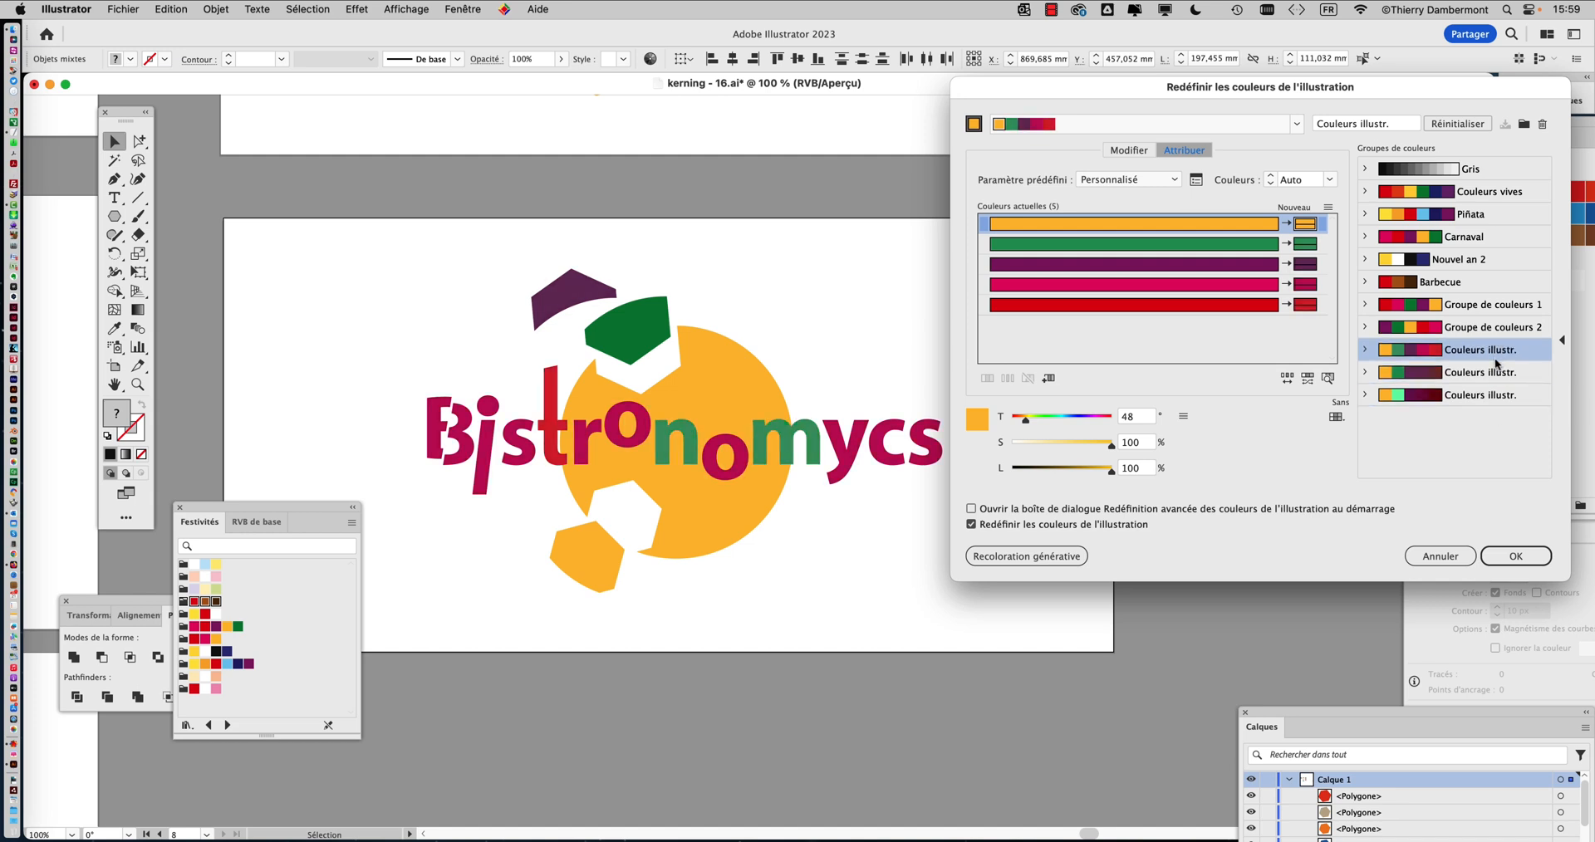
click(1495, 375)
click(1493, 396)
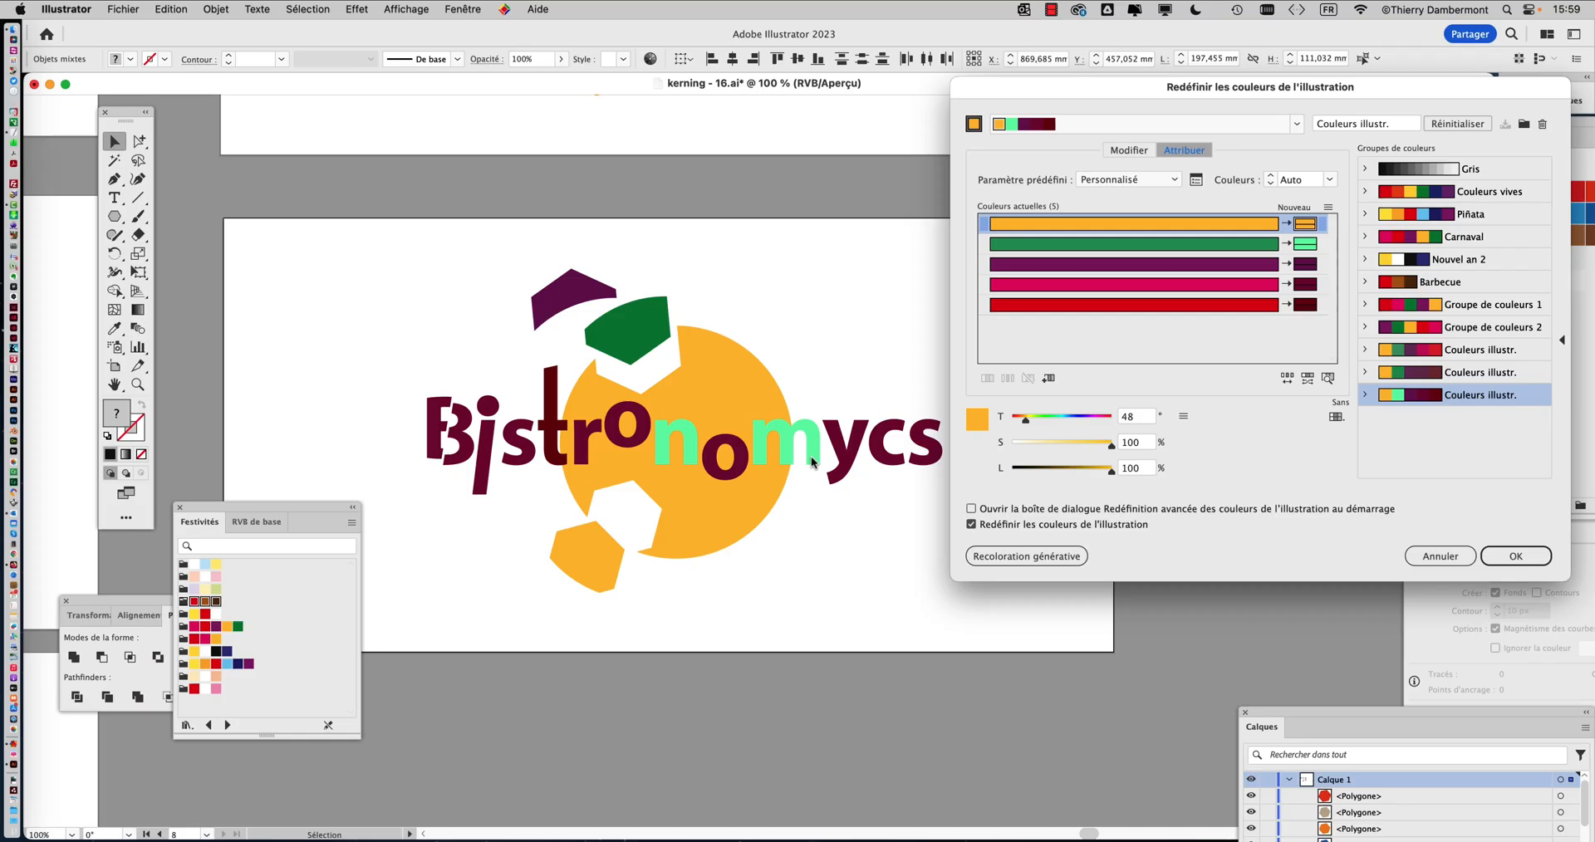
Step: Apply the recolouring to the logo and deselect it to compare it with the version on the artboard above
drag(1086, 94, 849, 92)
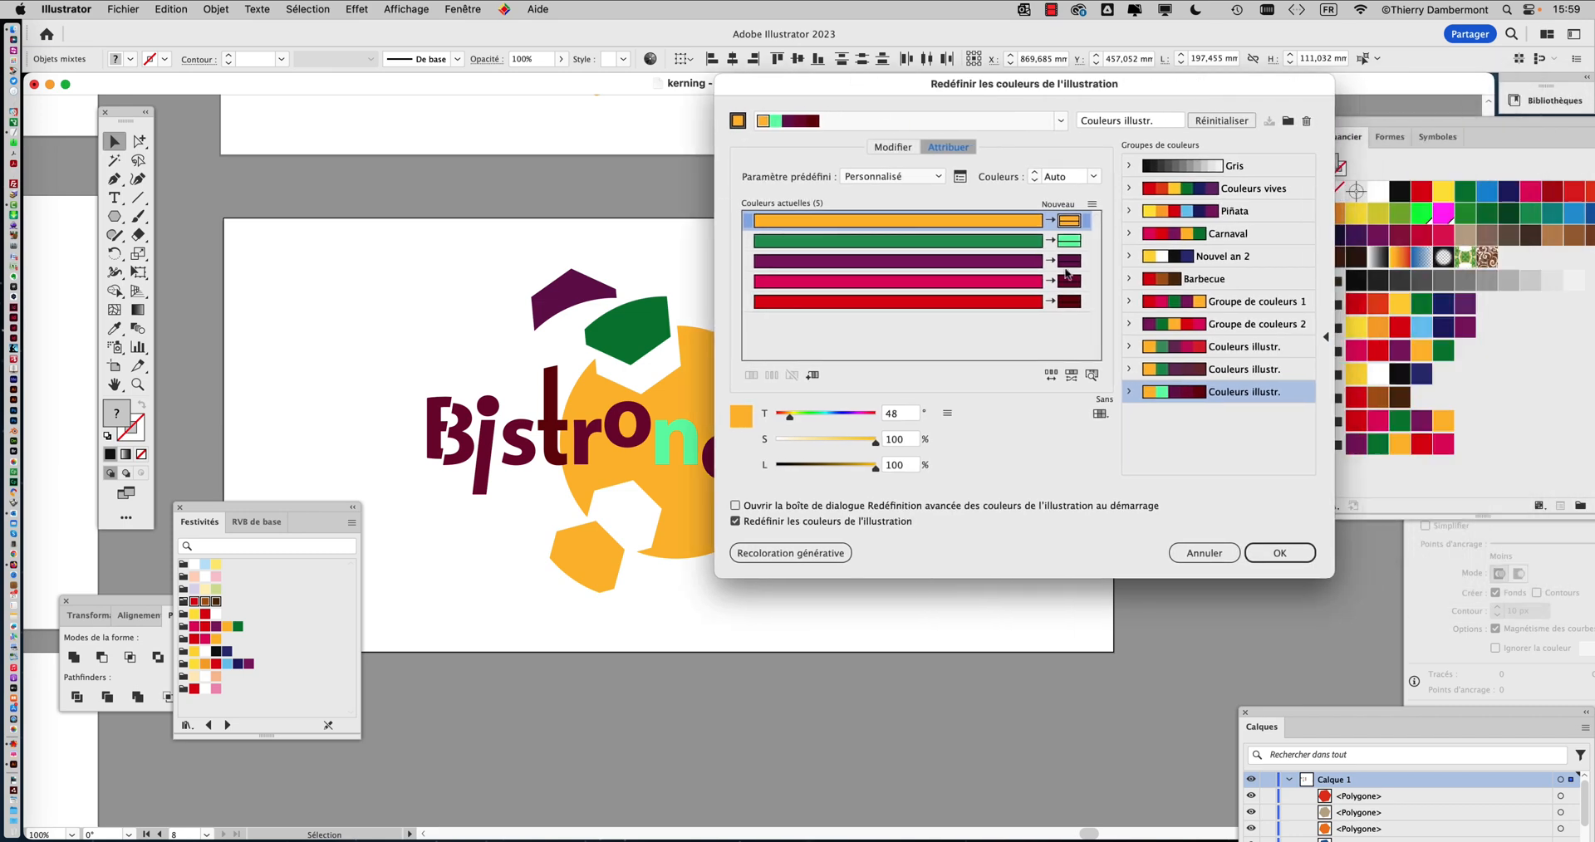
click(1273, 554)
click(898, 580)
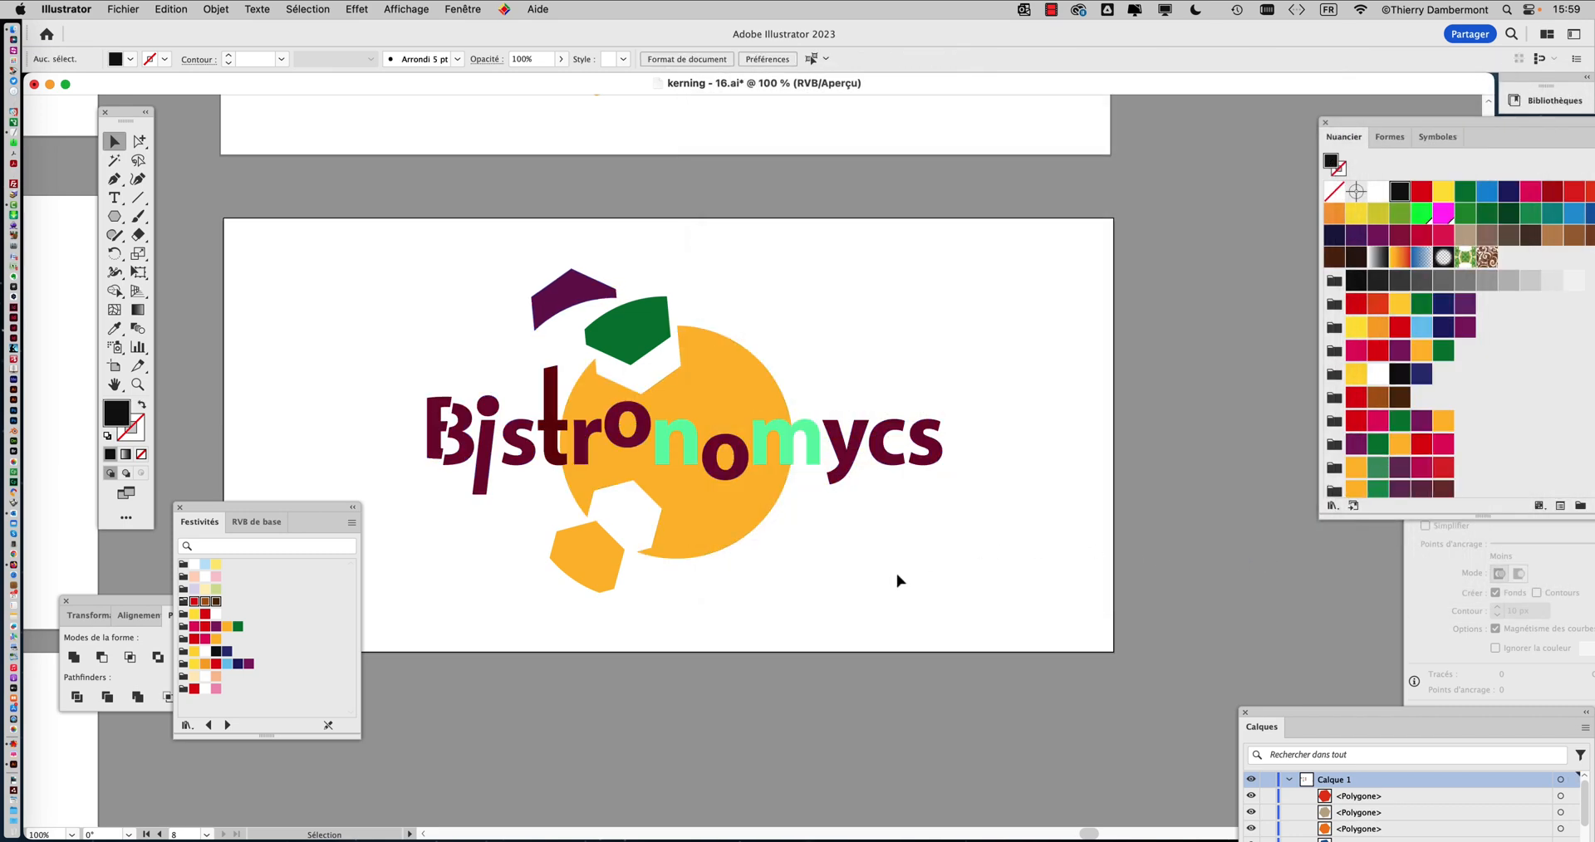
scroll(899, 461, down, 1)
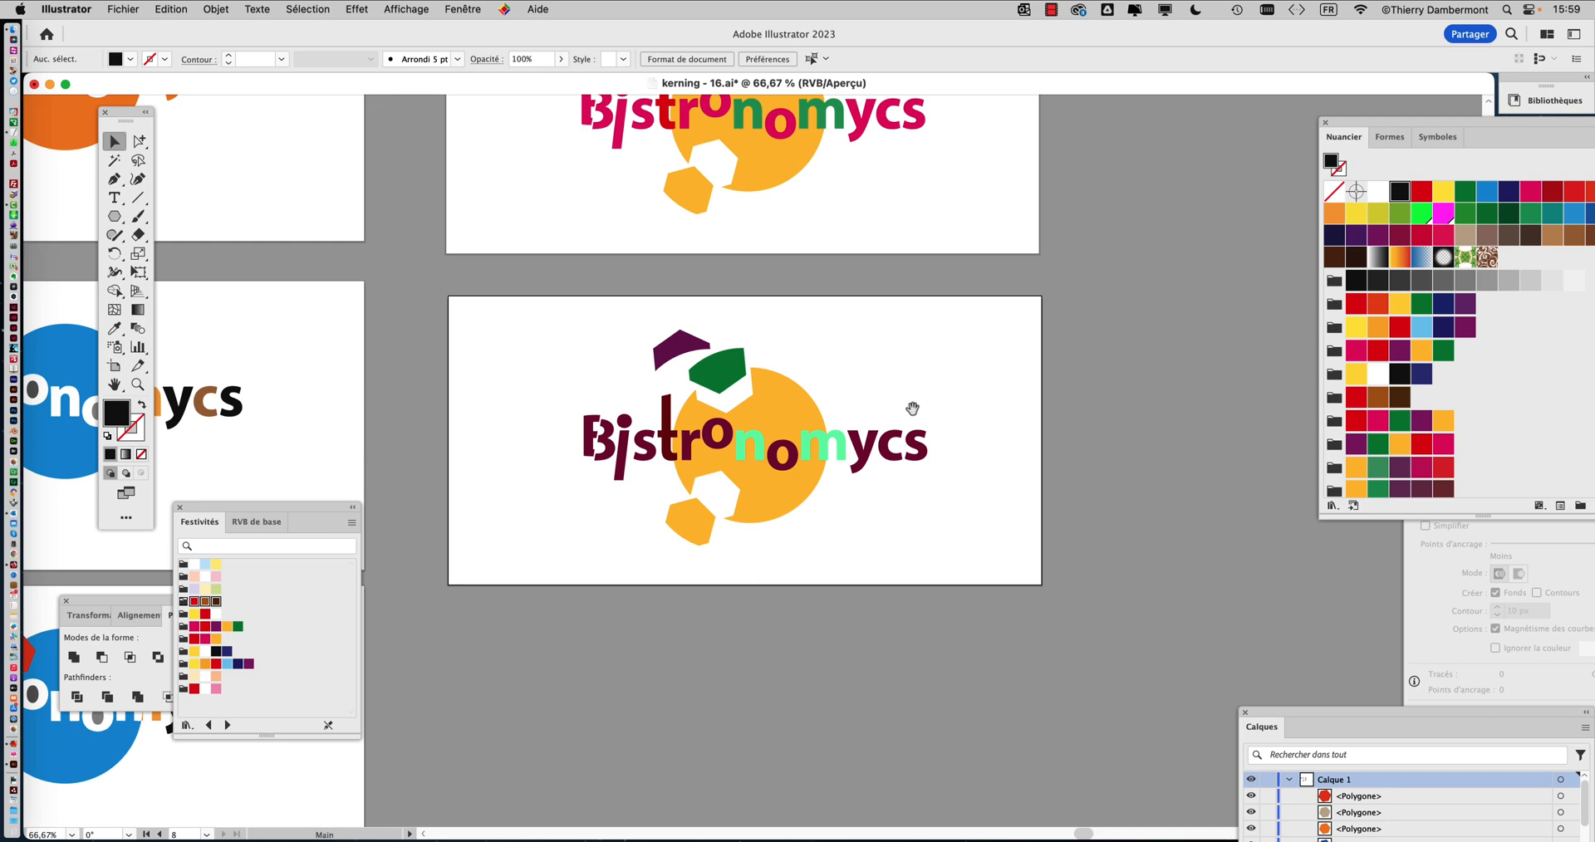
scroll(919, 452, up, 3)
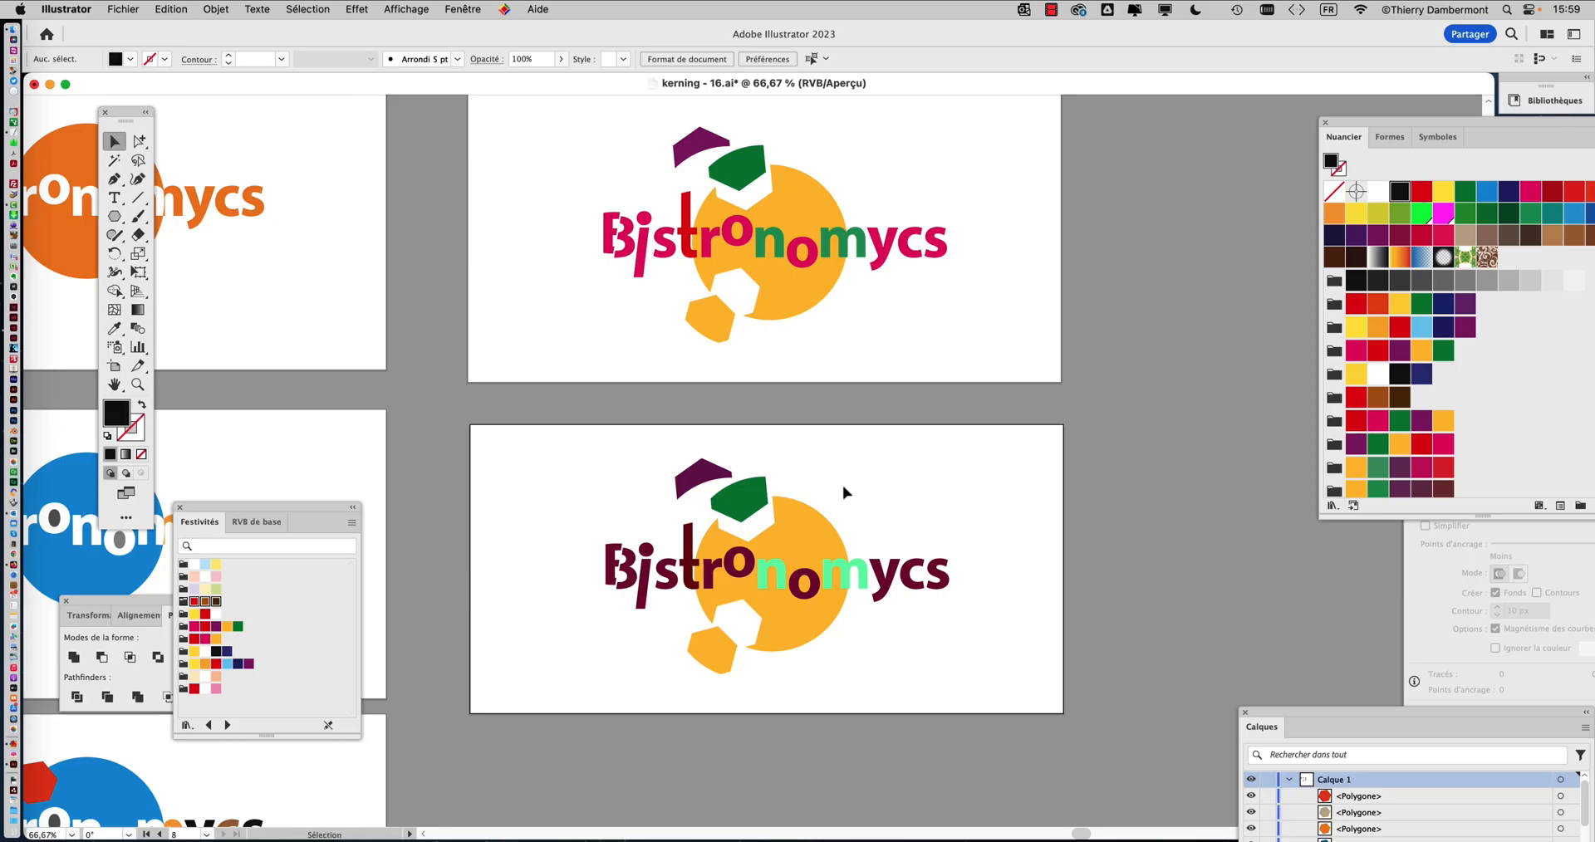
Step: Save the document as a new Adobe Illustrator file named kerning - 17.ai in the same folder
click(123, 9)
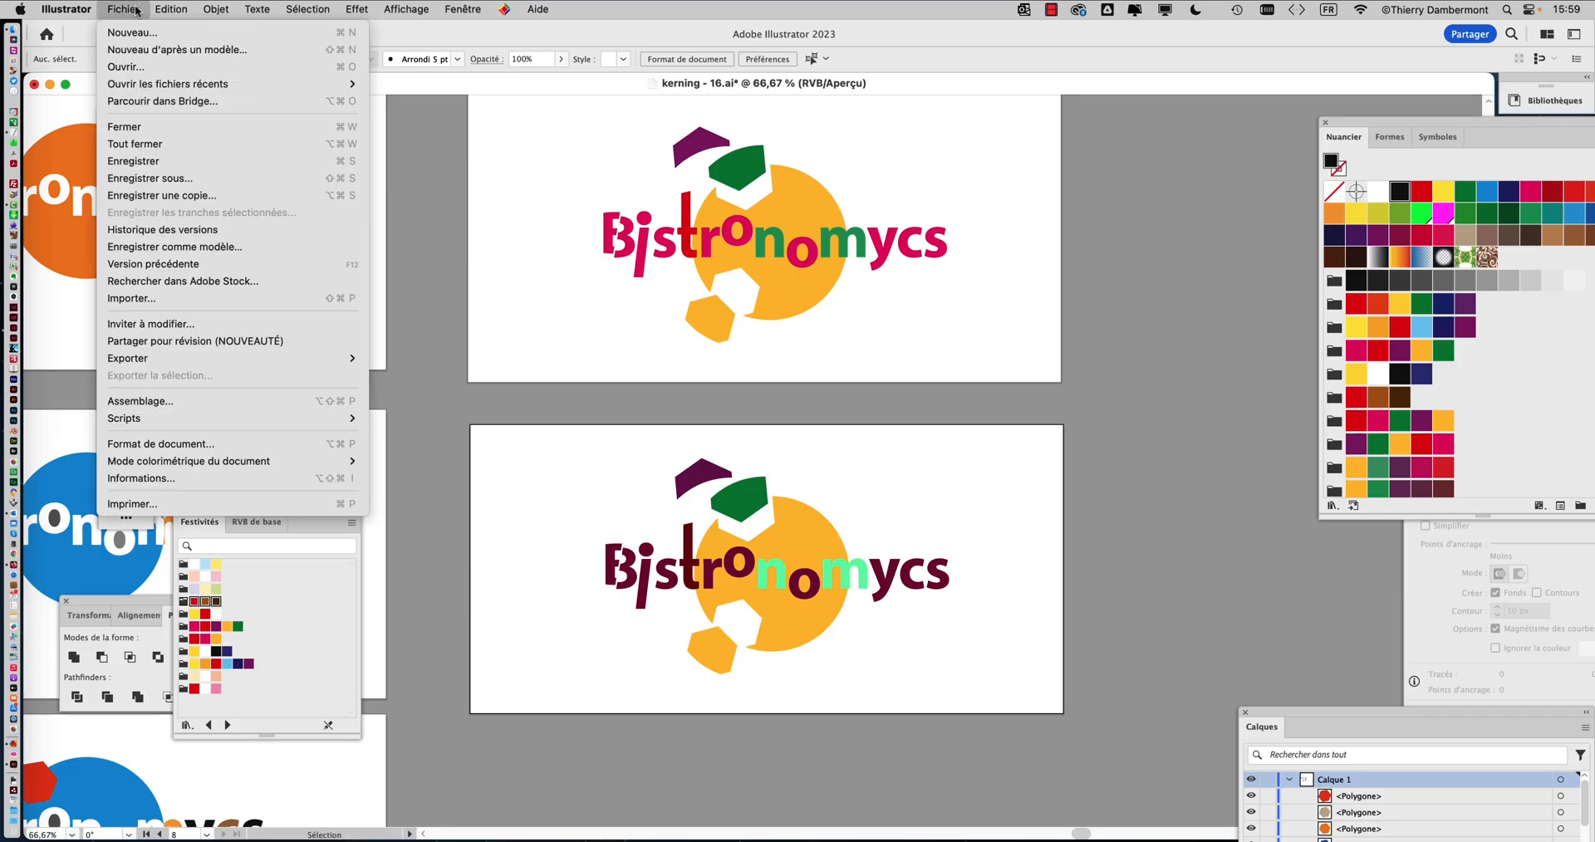
click(181, 178)
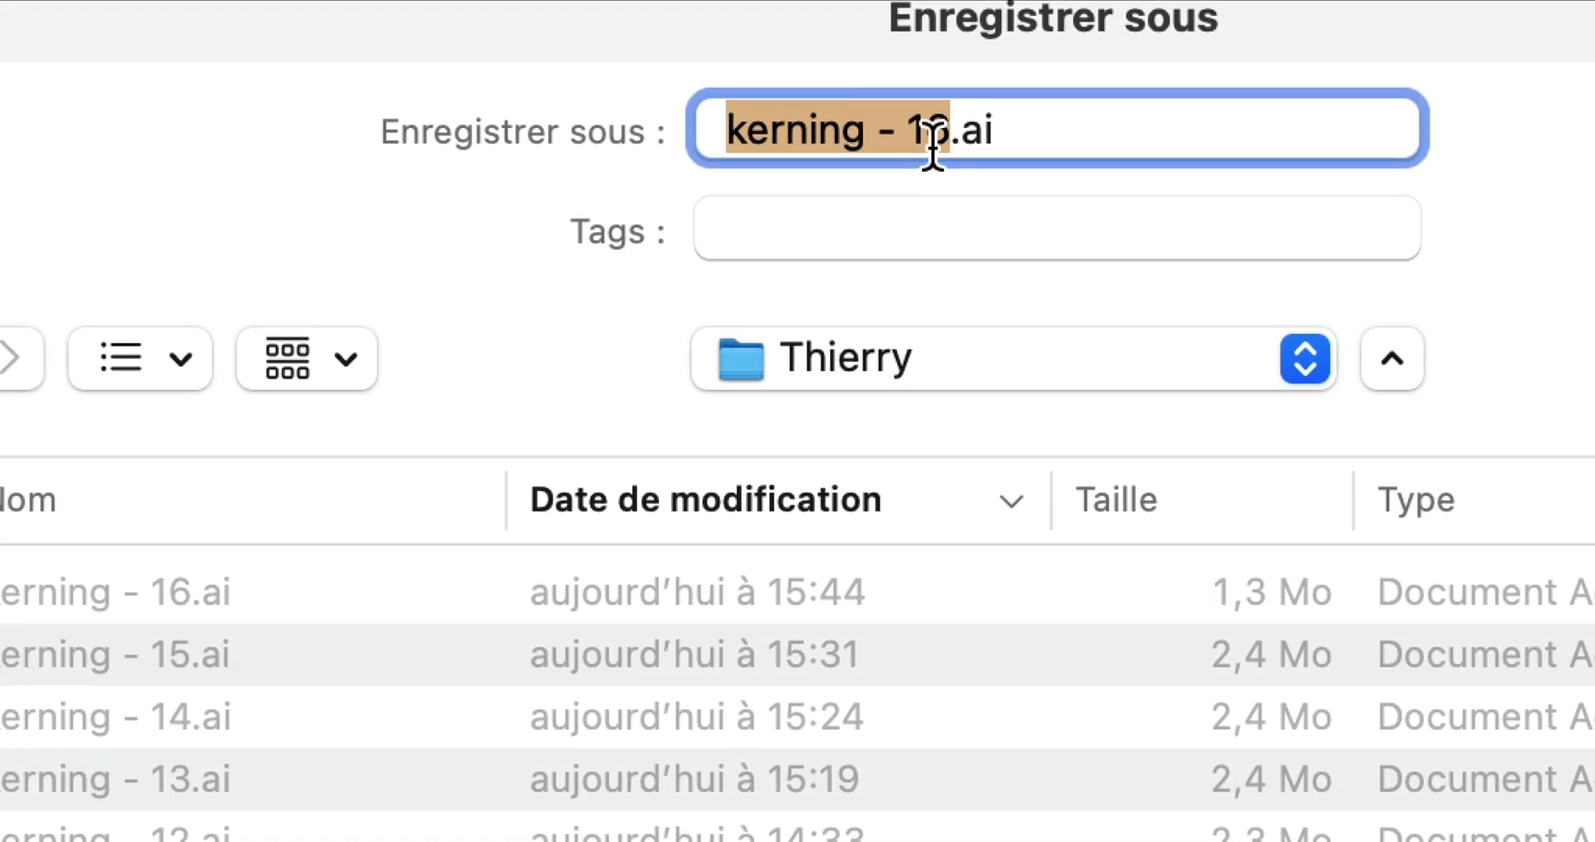
click(935, 136)
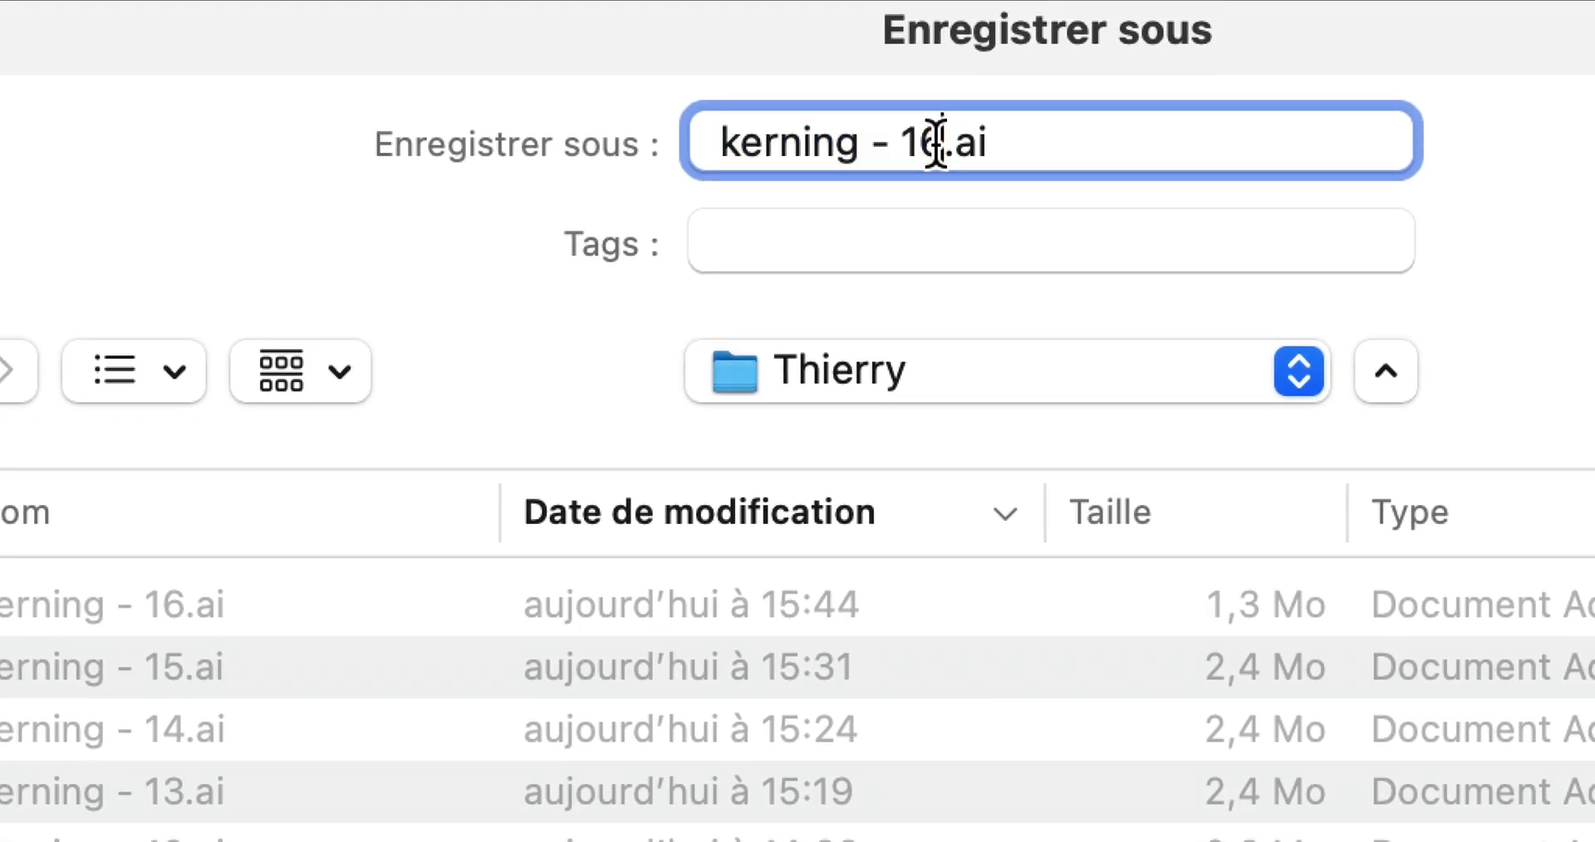
key(shift+Left)
text(7)
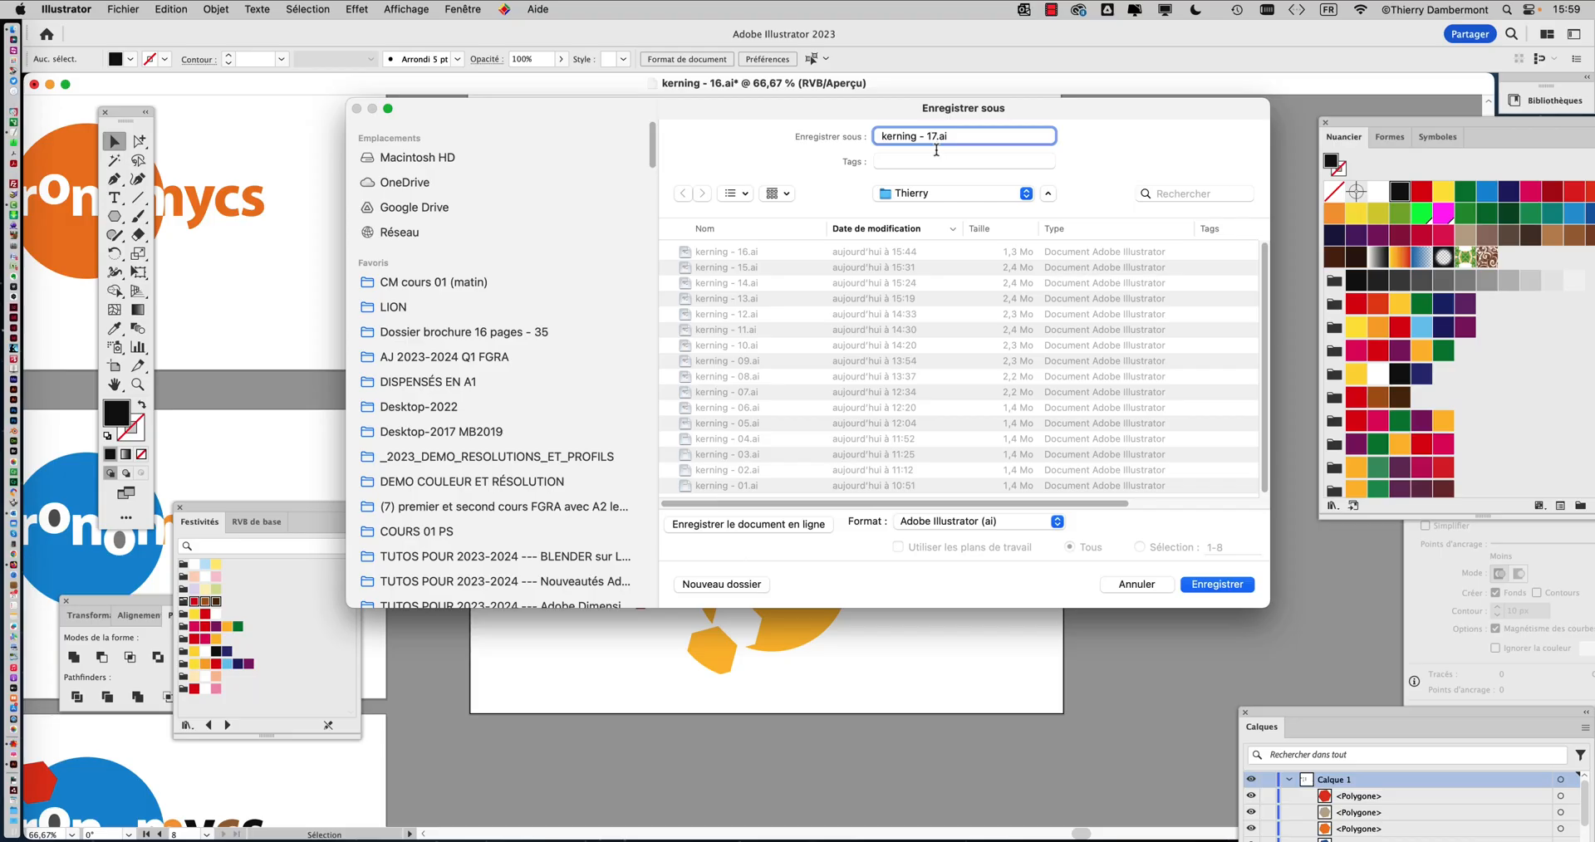
click(1210, 586)
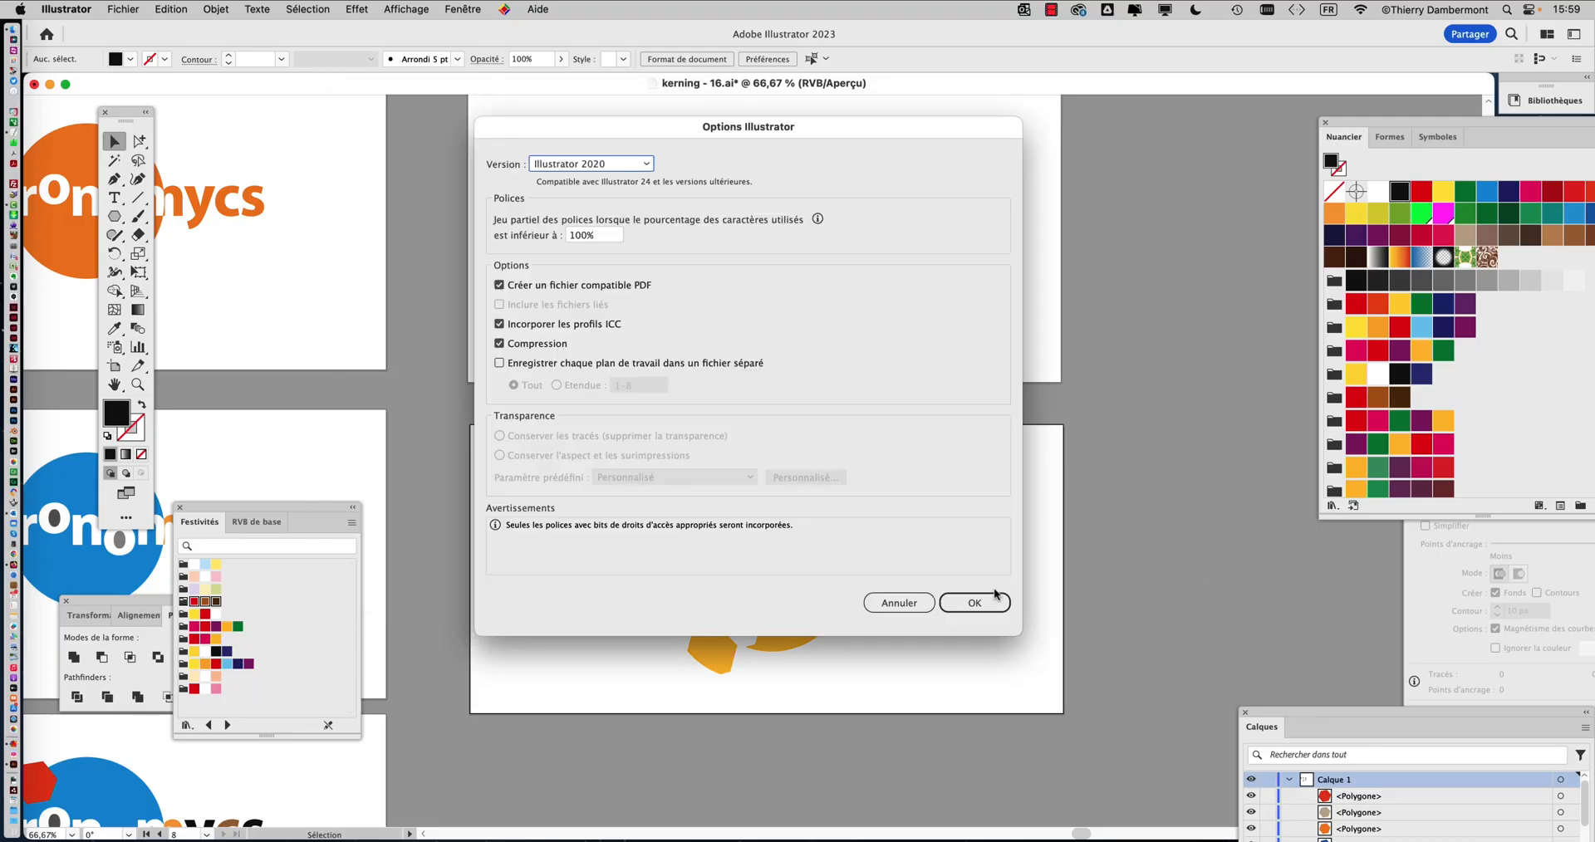